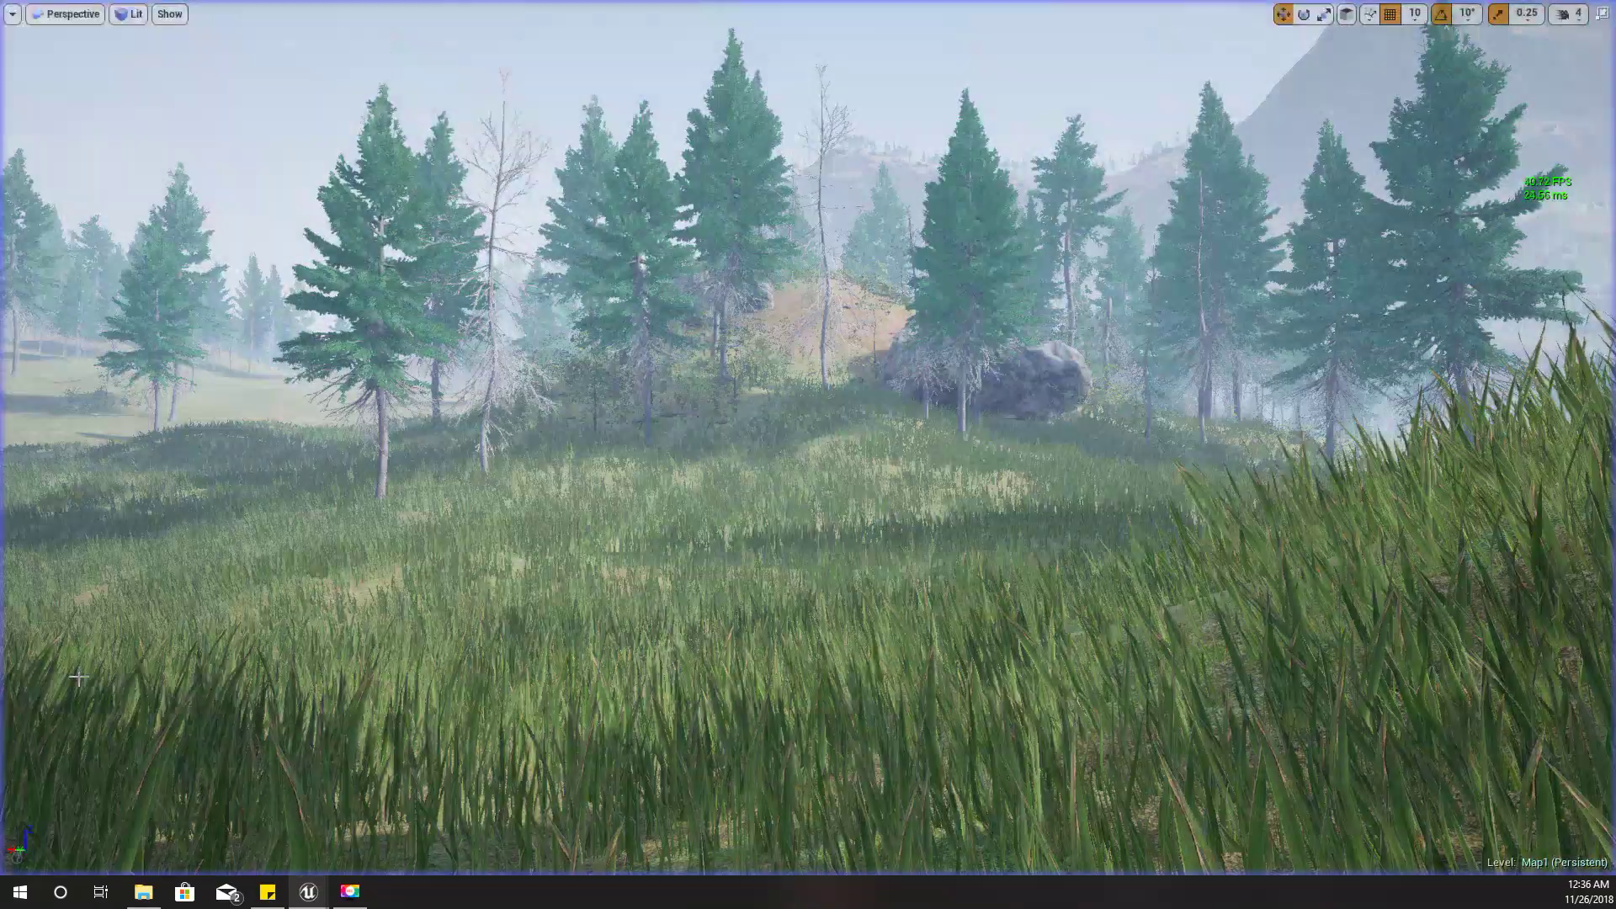
- Fly through the finished forest level to examine its pine trees, grass and fog
{"action": "key", "text": "w"}
{"action": "right_click_drag", "start_coordinate": [79, 676], "coordinate": [472, 673]}
{"action": "key", "text": "s"}
{"action": "key", "text": "w"}
{"action": "key", "text": "w"}
{"action": "key", "text": "s"}
{"action": "right_click_drag", "start_coordinate": [135, 682], "coordinate": [173, 682]}
{"action": "right_click_drag", "start_coordinate": [404, 673], "coordinate": [159, 686]}
{"action": "key", "text": "w"}
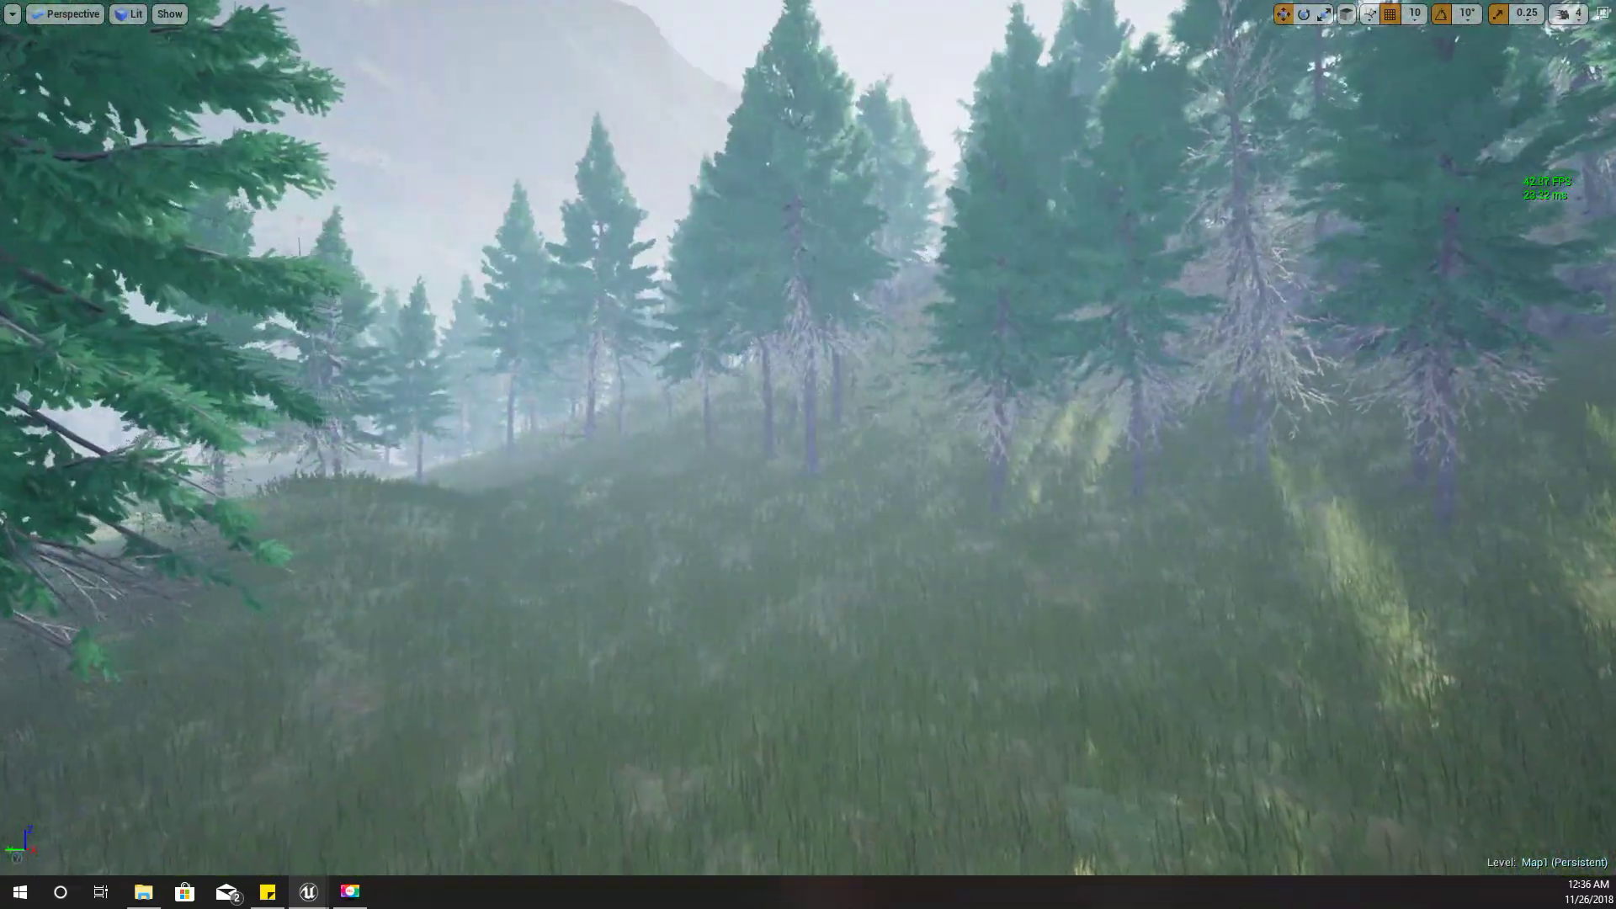
- Play the forest level, run the character through the tall grass, and end the play session
{"action": "key", "text": "alt+p"}
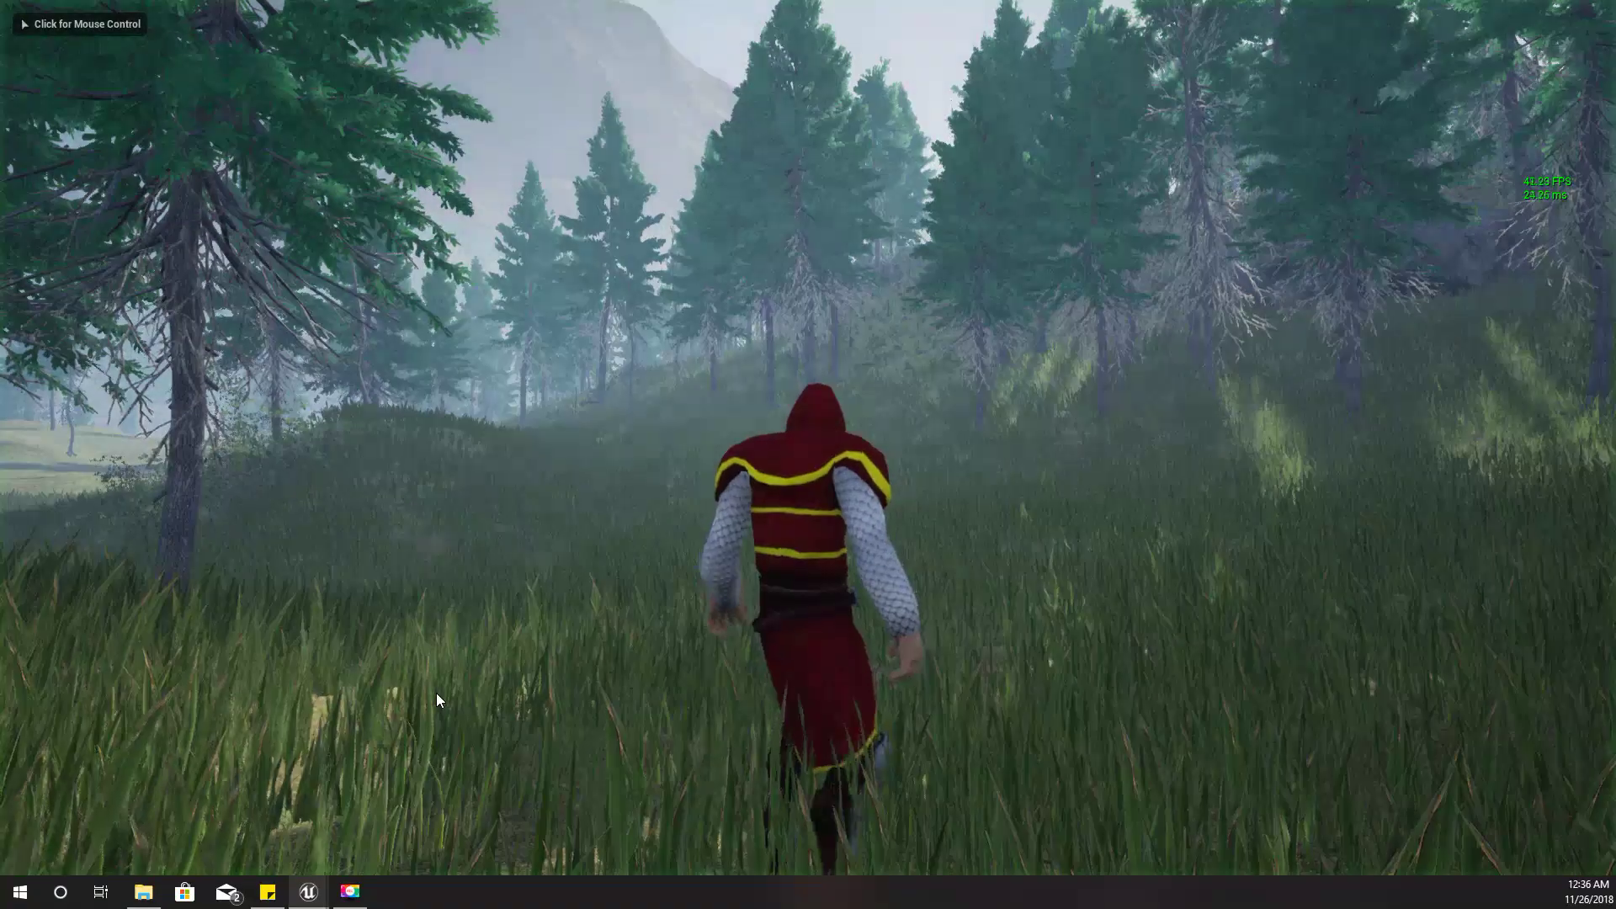
{"action": "left_click", "coordinate": [436, 693]}
{"action": "key", "text": "w"}
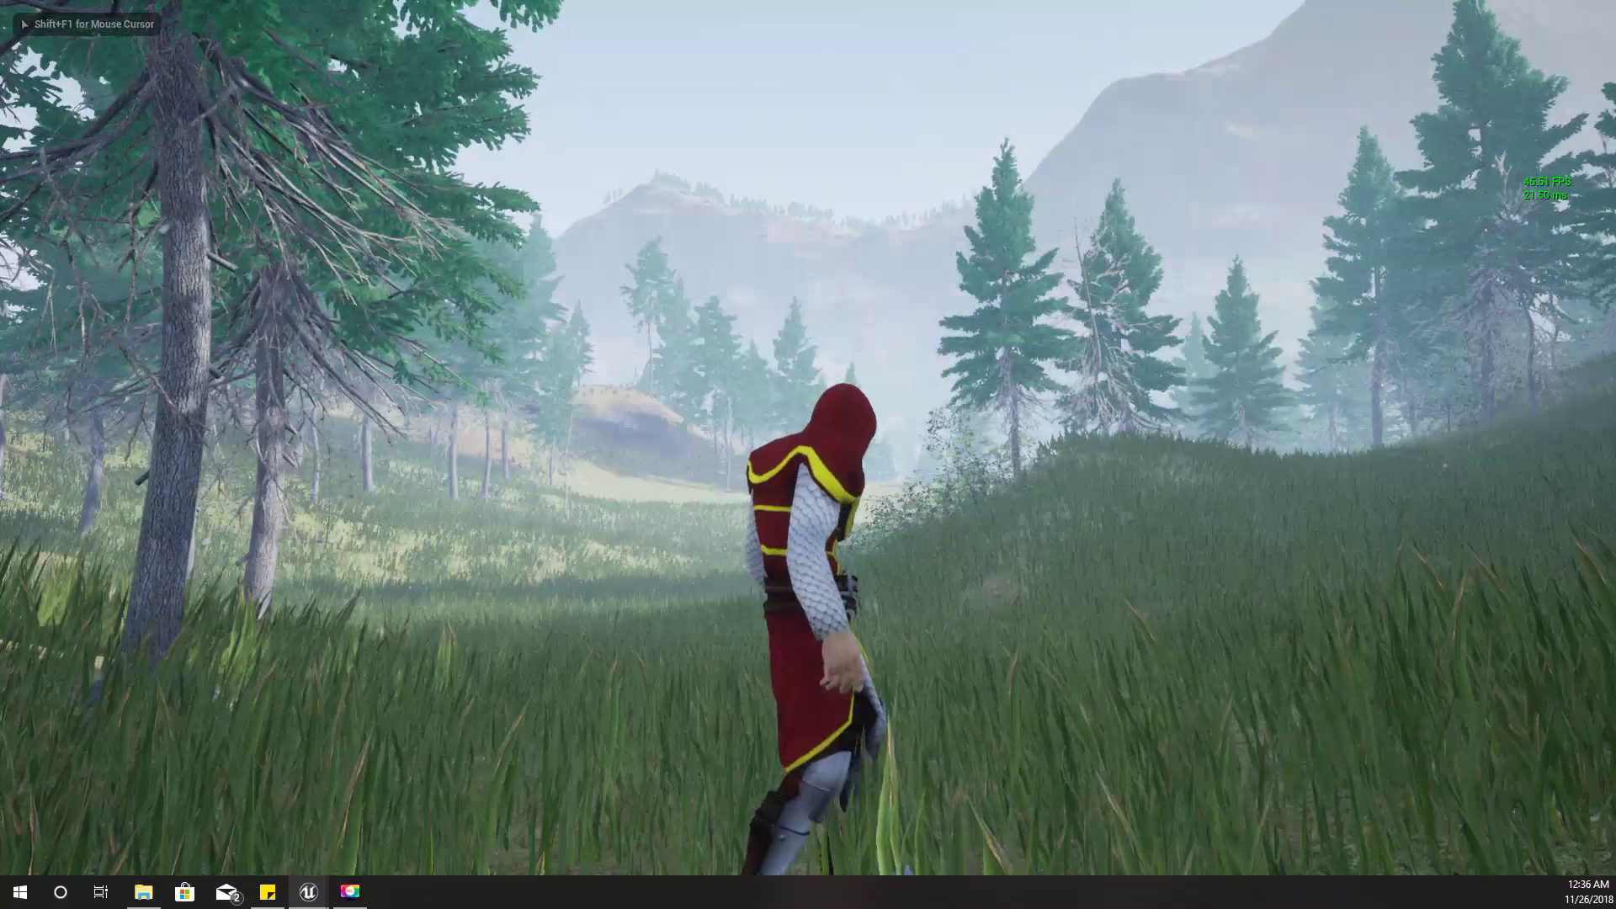
{"action": "key", "text": "d"}
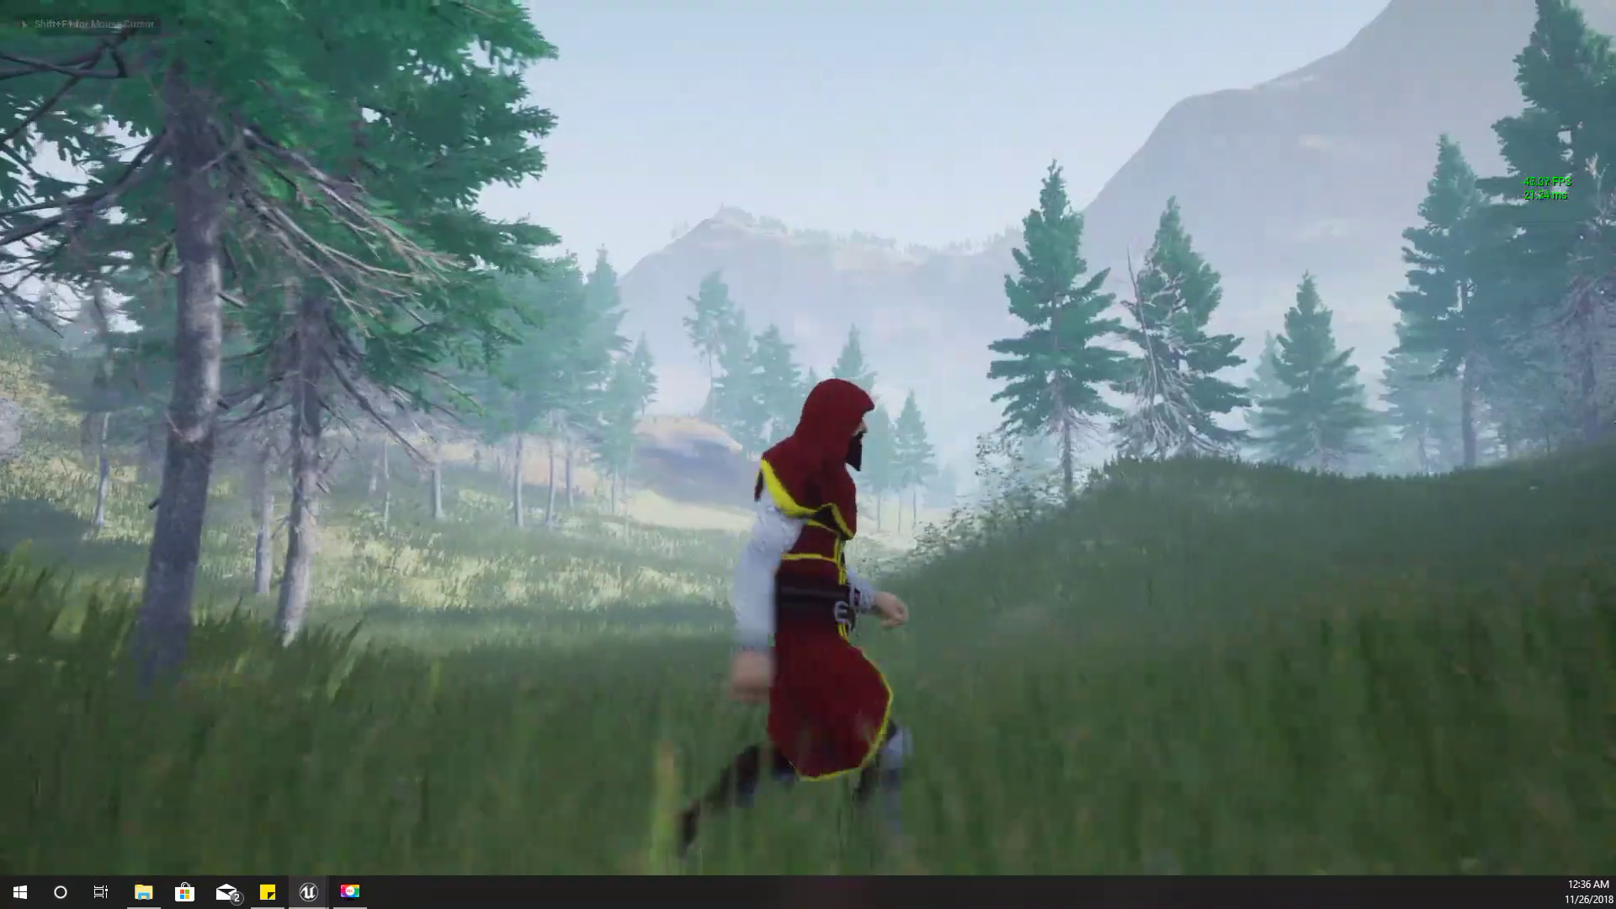
{"action": "key", "text": "w"}
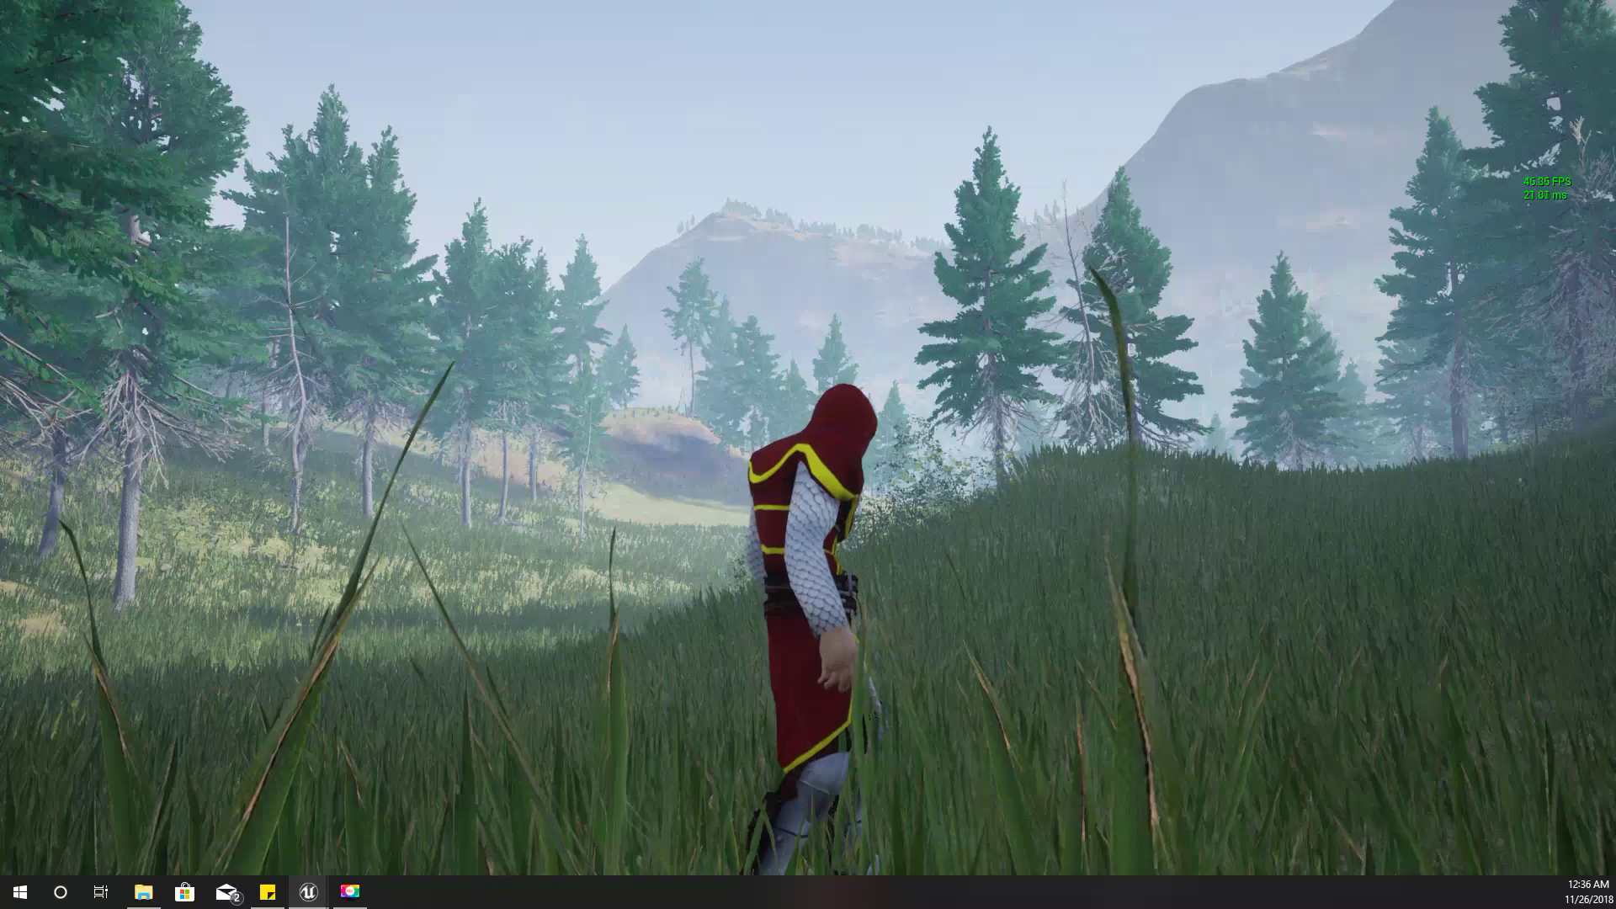
{"action": "key", "text": "Escape"}
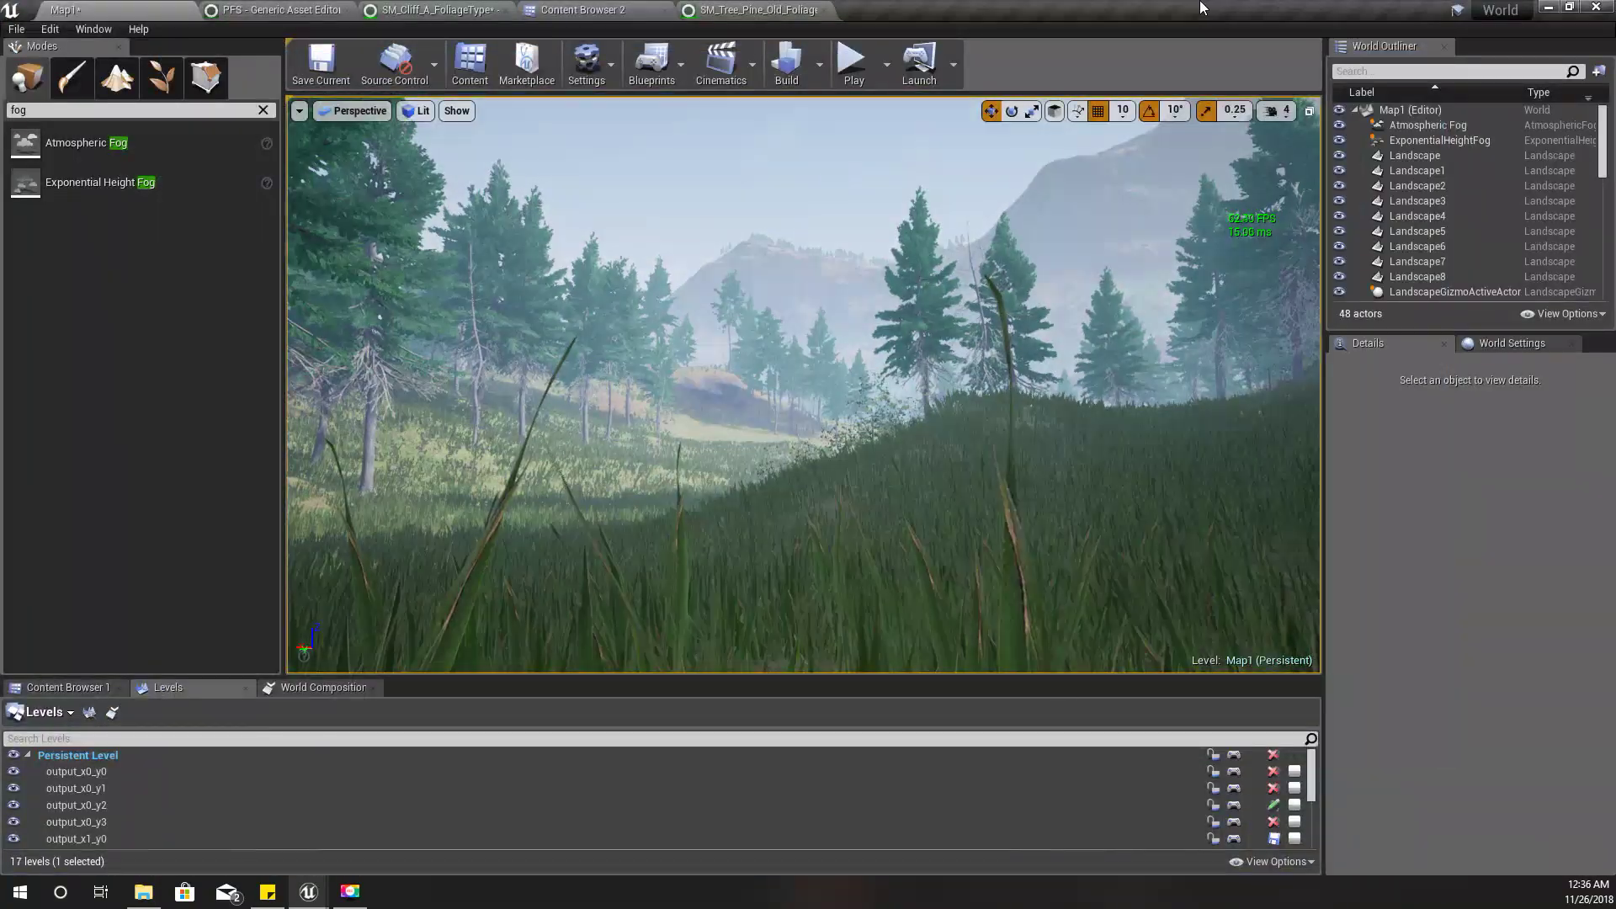
- Switch to the World 1 project and fly over its landscape down to the yellow grass area
{"action": "left_click_drag", "start_coordinate": [1200, 8], "coordinate": [0, 837]}
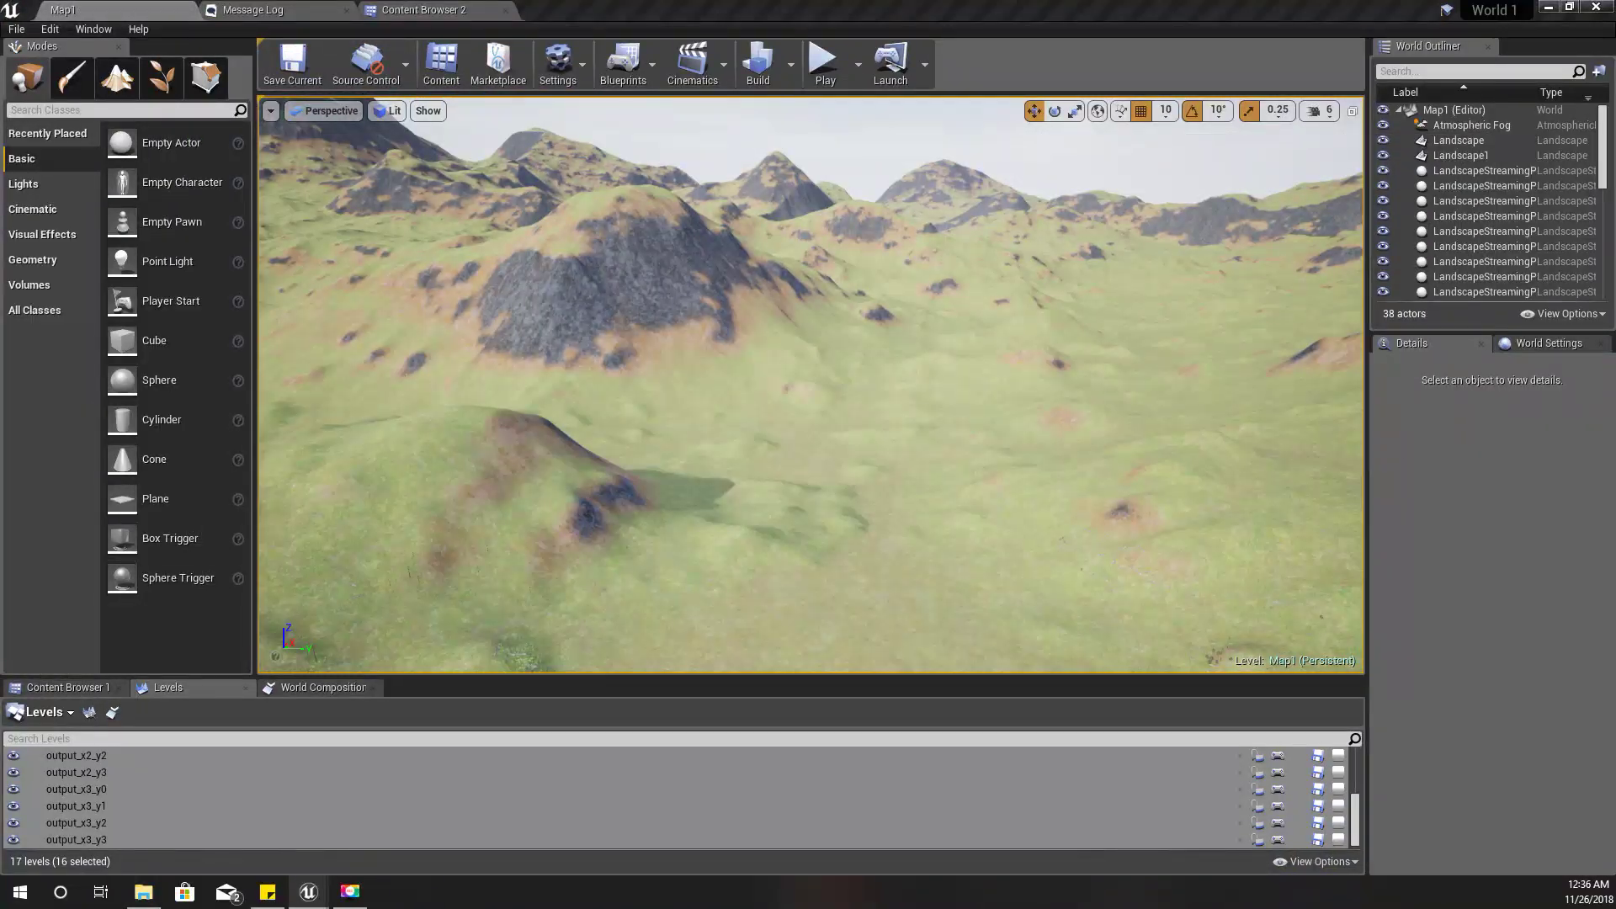
{"action": "right_click_drag", "start_coordinate": [1111, 469], "coordinate": [1002, 514]}
{"action": "key", "text": "w"}
{"action": "right_click_drag", "start_coordinate": [1111, 469], "coordinate": [1169, 497]}
{"action": "key", "text": "w"}
- Play the World 1 level in full screen to examine the existing ground foliage, and end the session
{"action": "key", "text": "alt+p"}
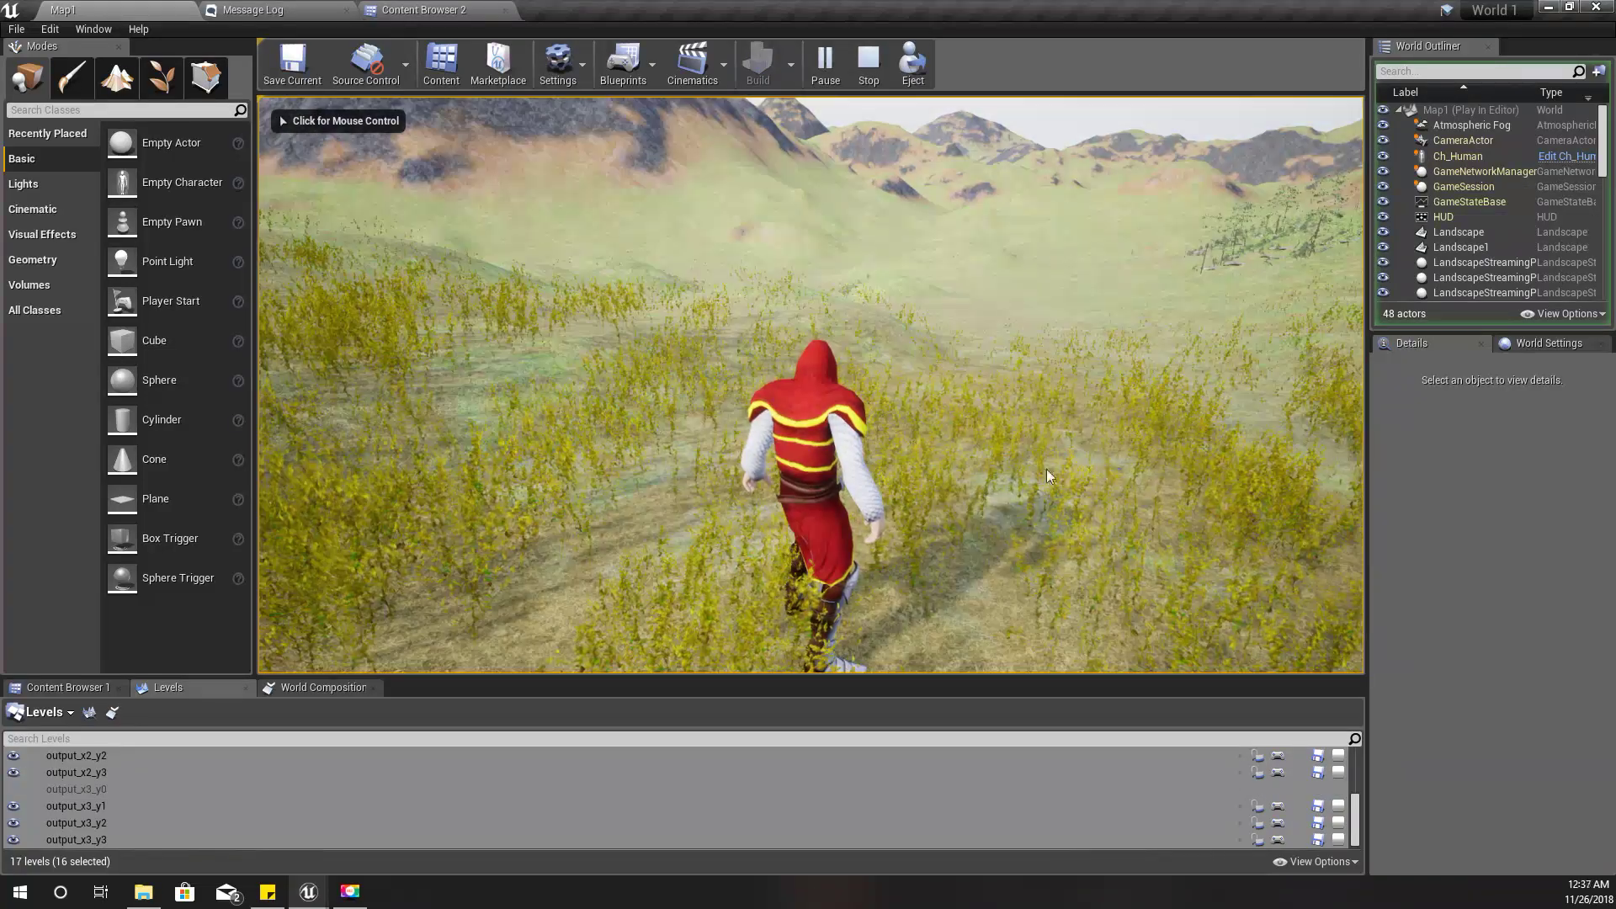
{"action": "left_click", "coordinate": [1111, 468]}
{"action": "key", "text": "F11"}
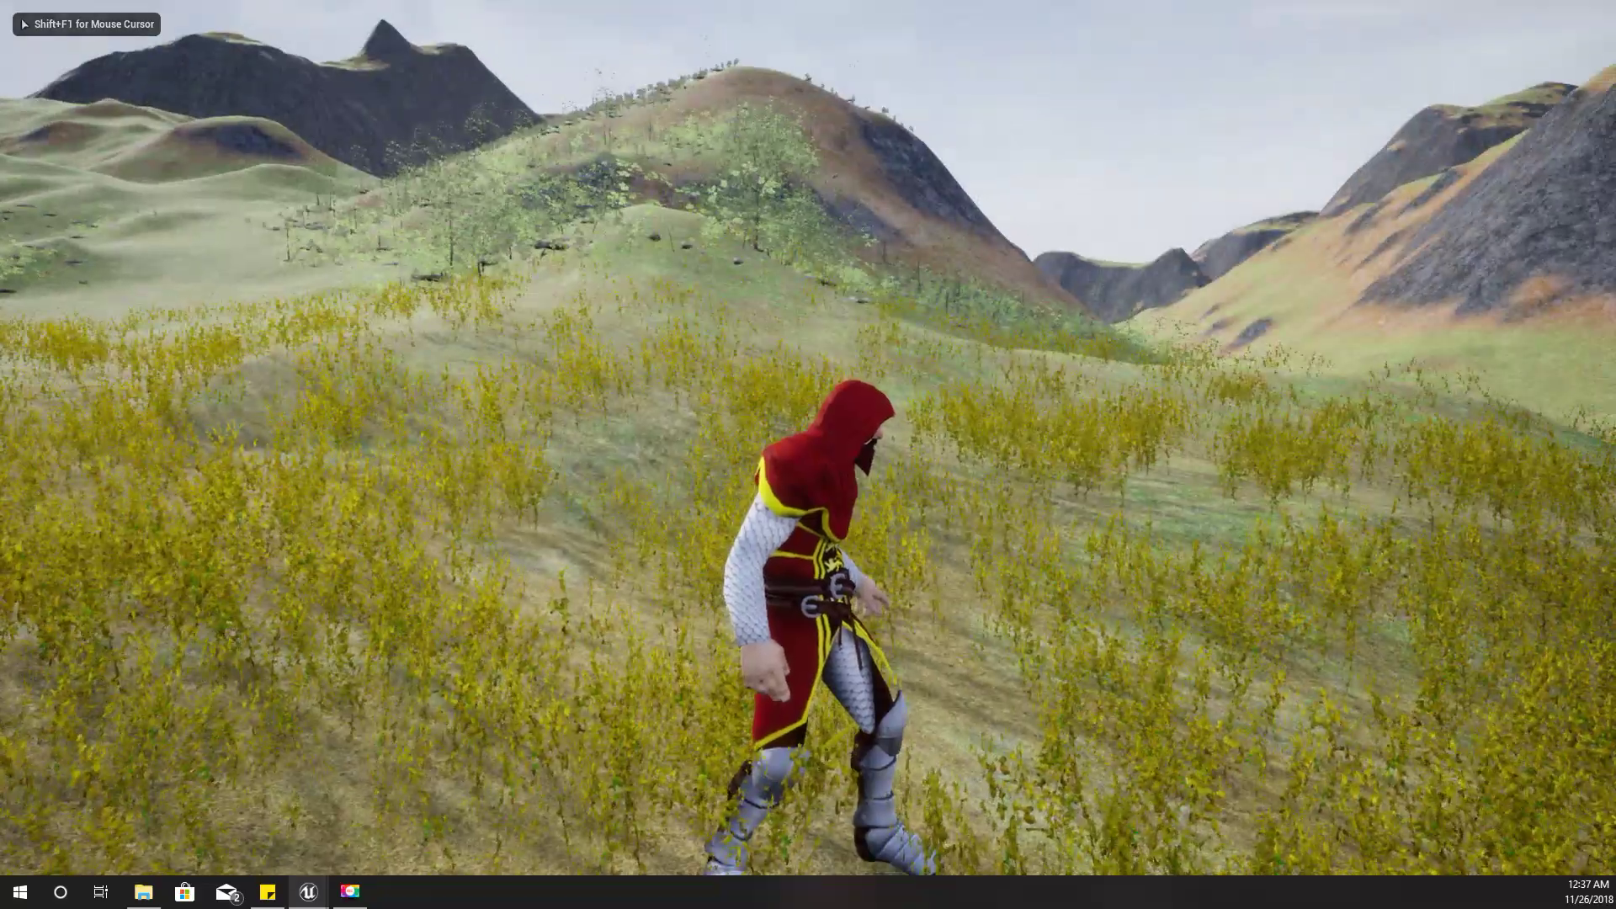
{"action": "key", "text": "Escape"}
{"action": "key", "text": "F11"}
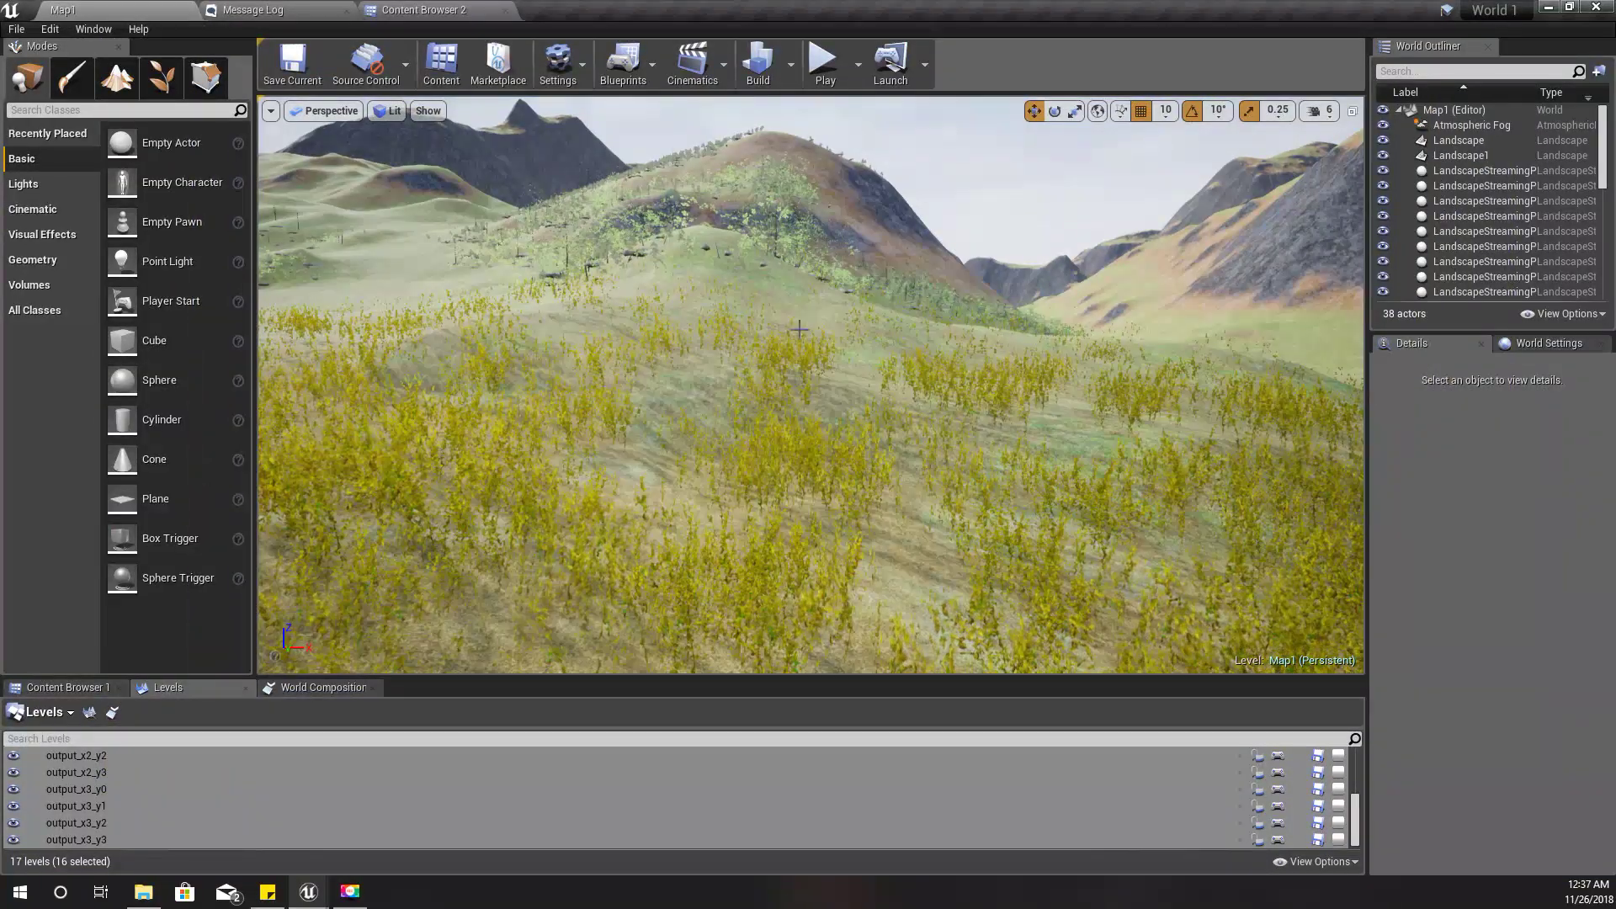
- Open the GT_1 landscape grass type from the Foliage folder and expand its first grass variety
{"action": "left_click", "coordinate": [421, 9]}
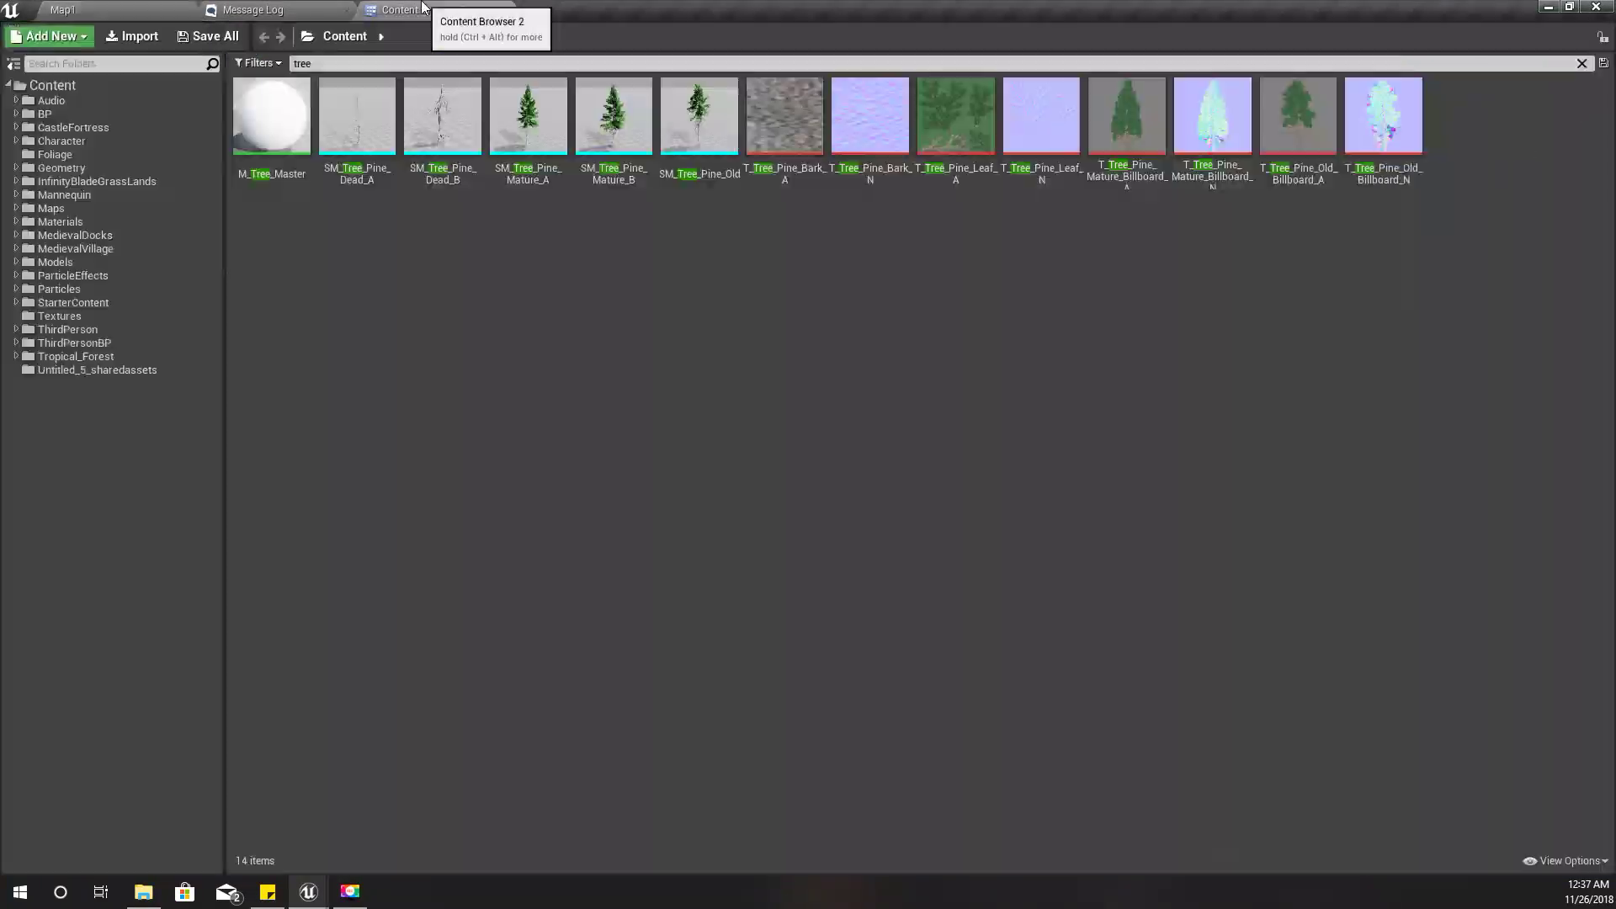
{"action": "left_click", "coordinate": [65, 156]}
{"action": "left_click", "coordinate": [357, 63]}
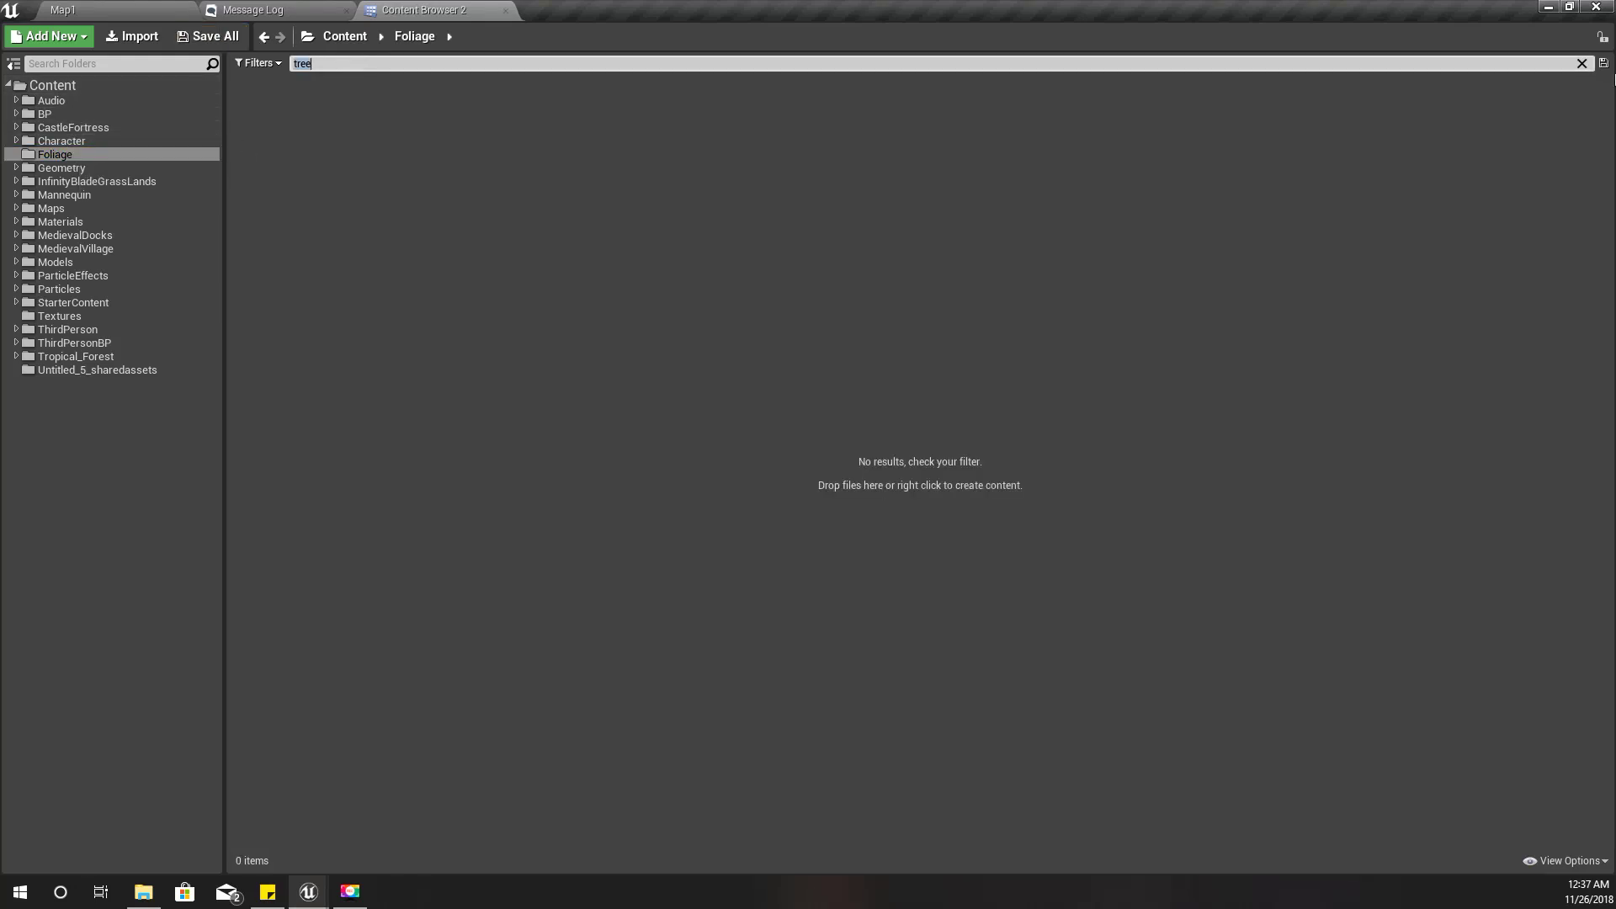
{"action": "left_click", "coordinate": [1581, 63]}
{"action": "left_click", "coordinate": [356, 117]}
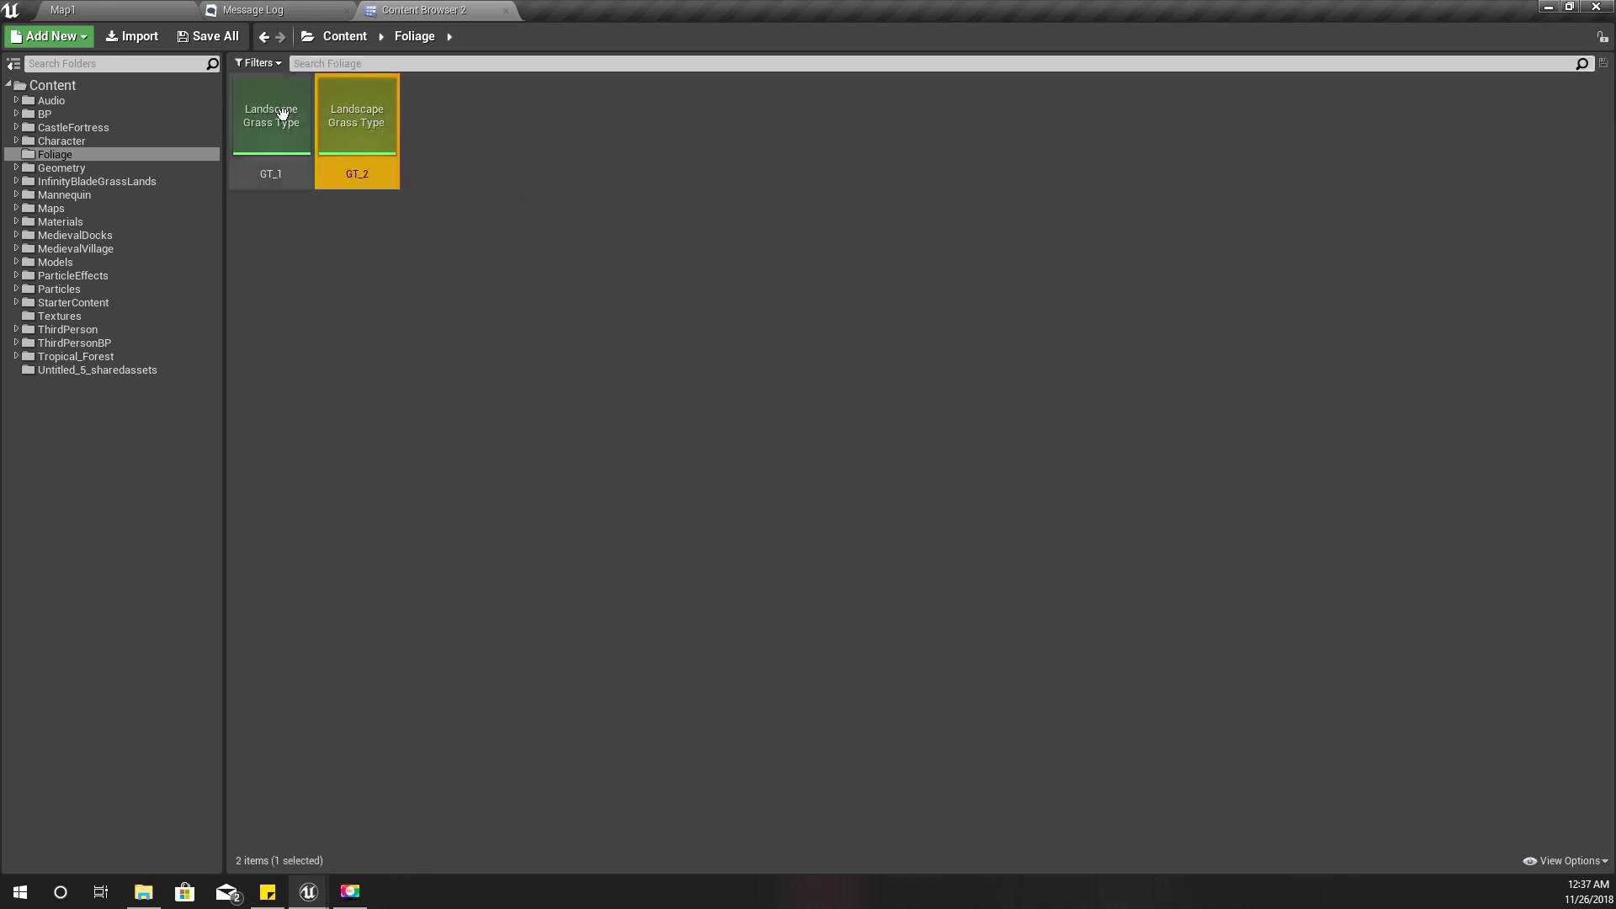
{"action": "double_click", "coordinate": [282, 114]}
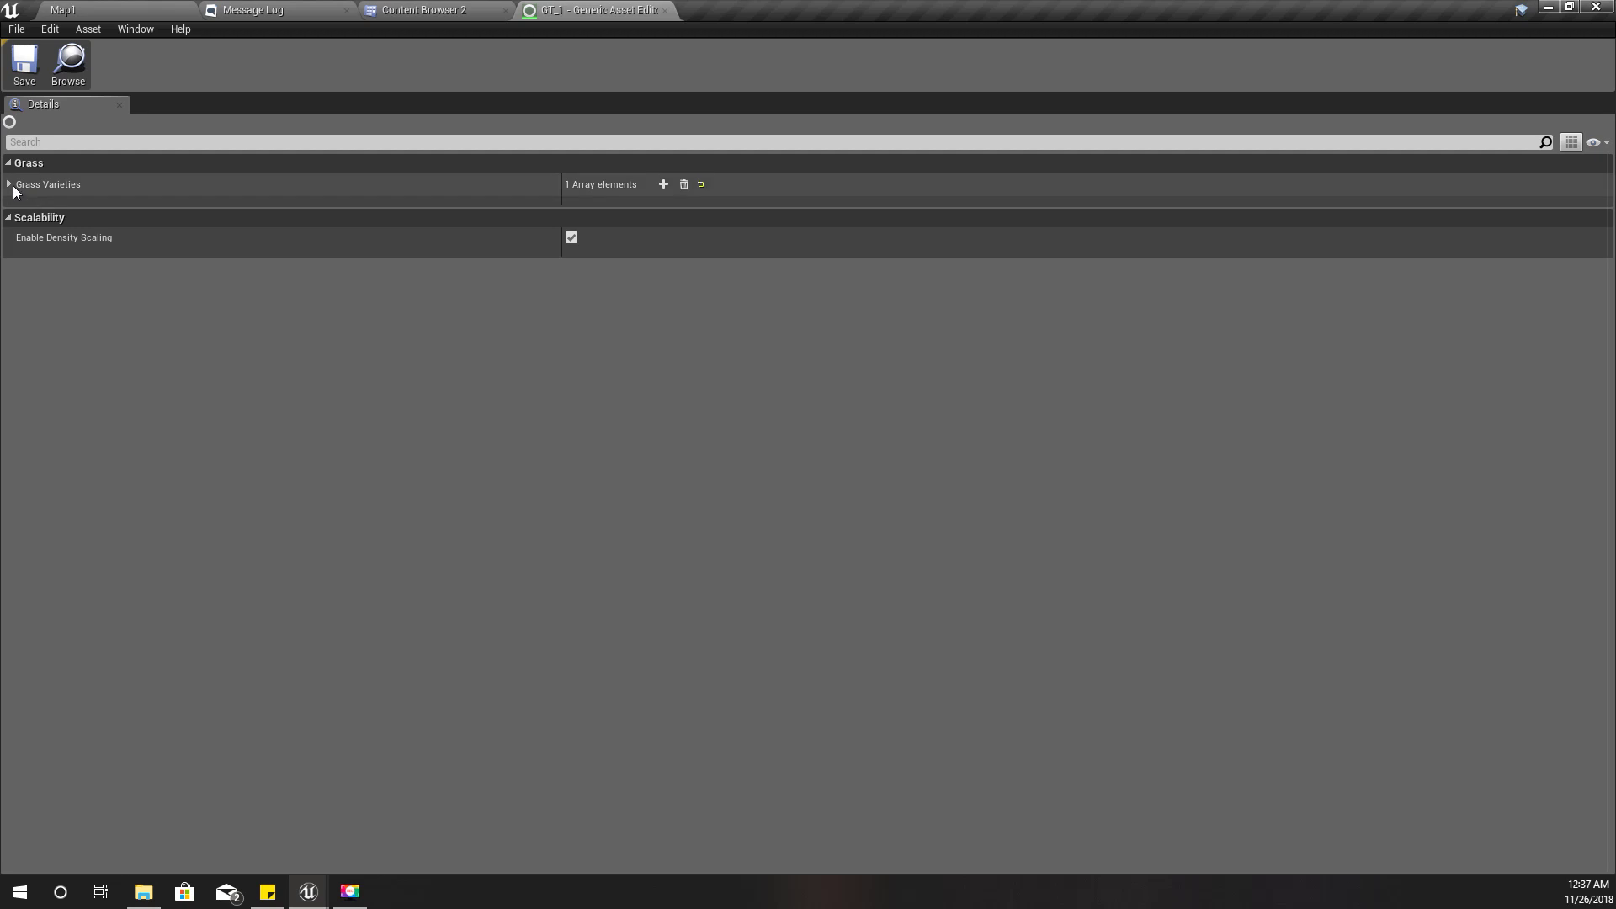
{"action": "left_click", "coordinate": [10, 185]}
{"action": "left_click", "coordinate": [19, 207]}
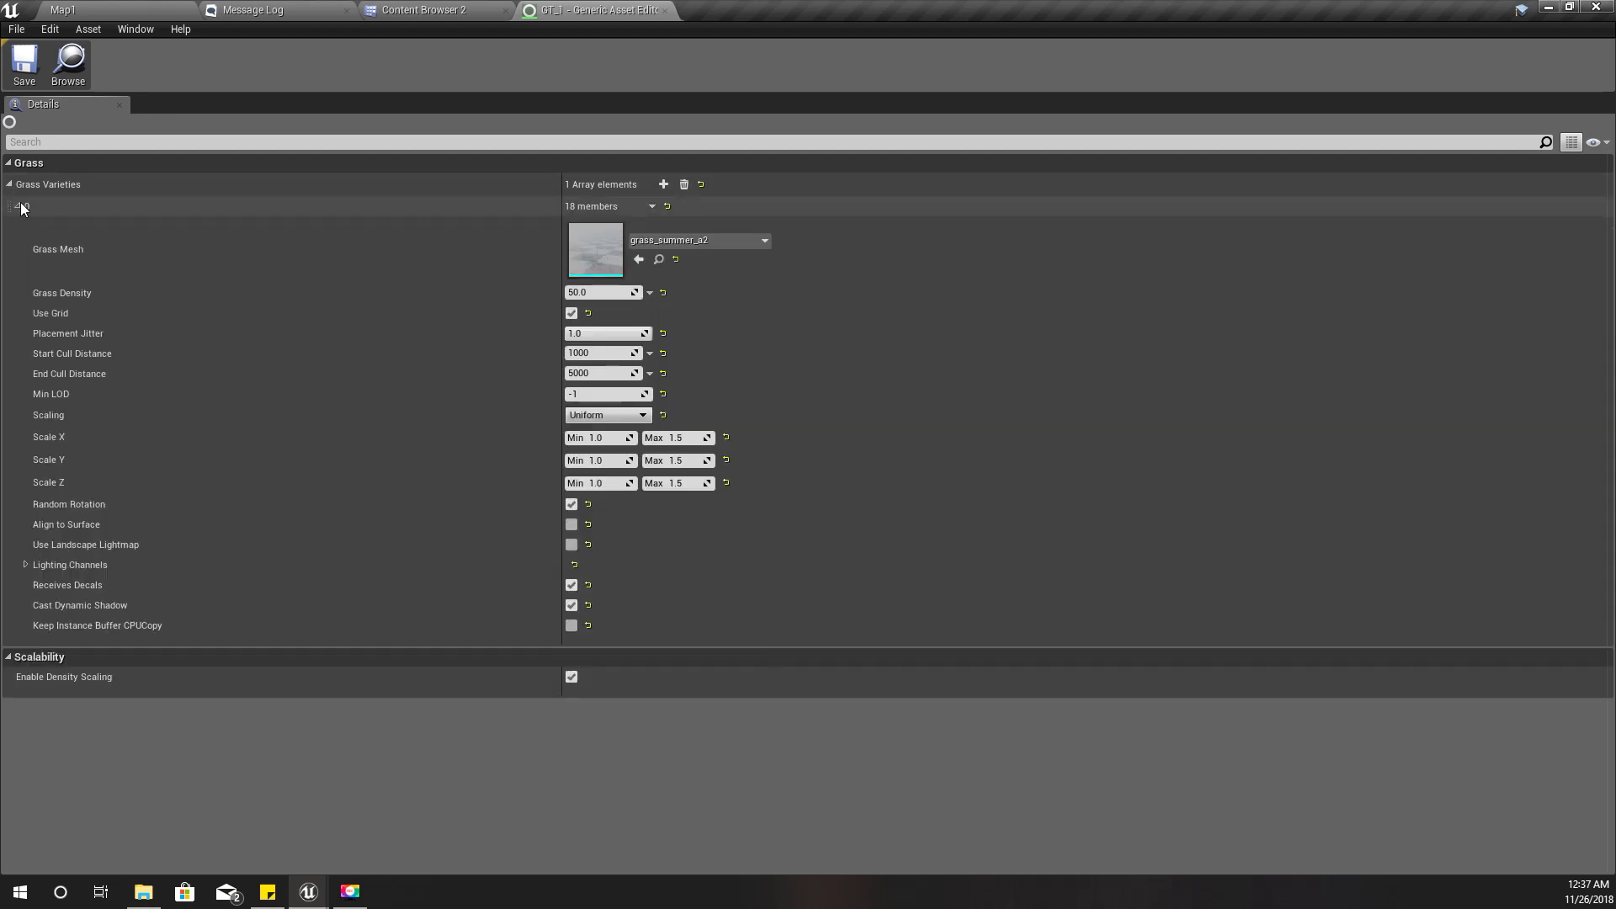
- Change the GT_1 grass mesh to SM_LittleGrass_B and check the new grass in the Map1 level
{"action": "left_click", "coordinate": [696, 242]}
{"action": "type", "text": "grass"}
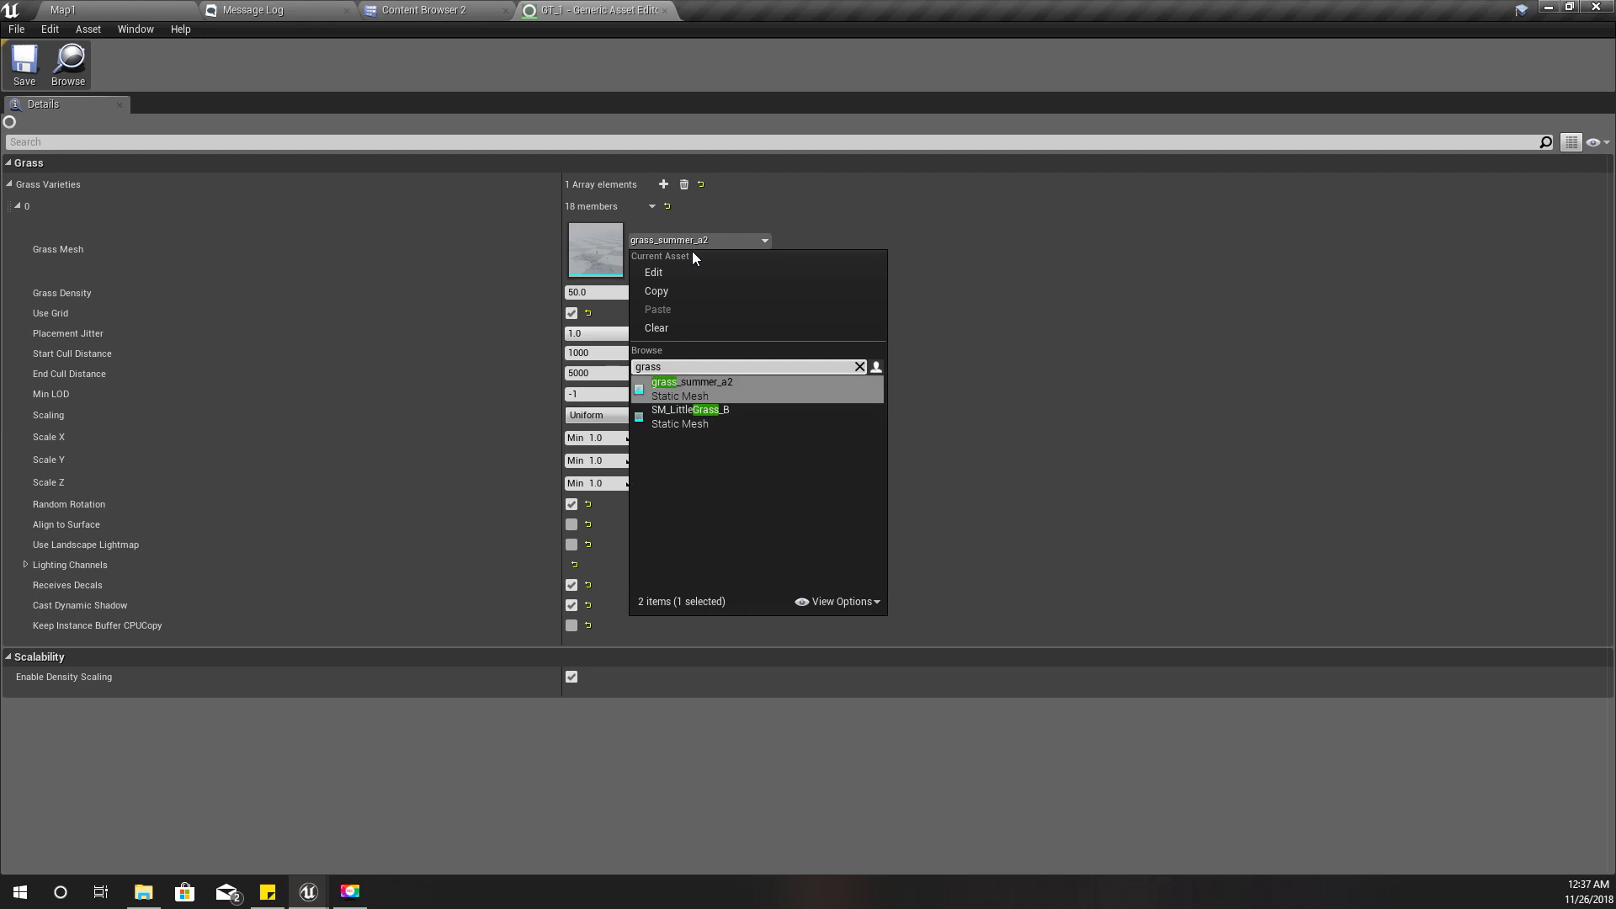
{"action": "left_click", "coordinate": [700, 417]}
{"action": "left_click", "coordinate": [101, 10]}
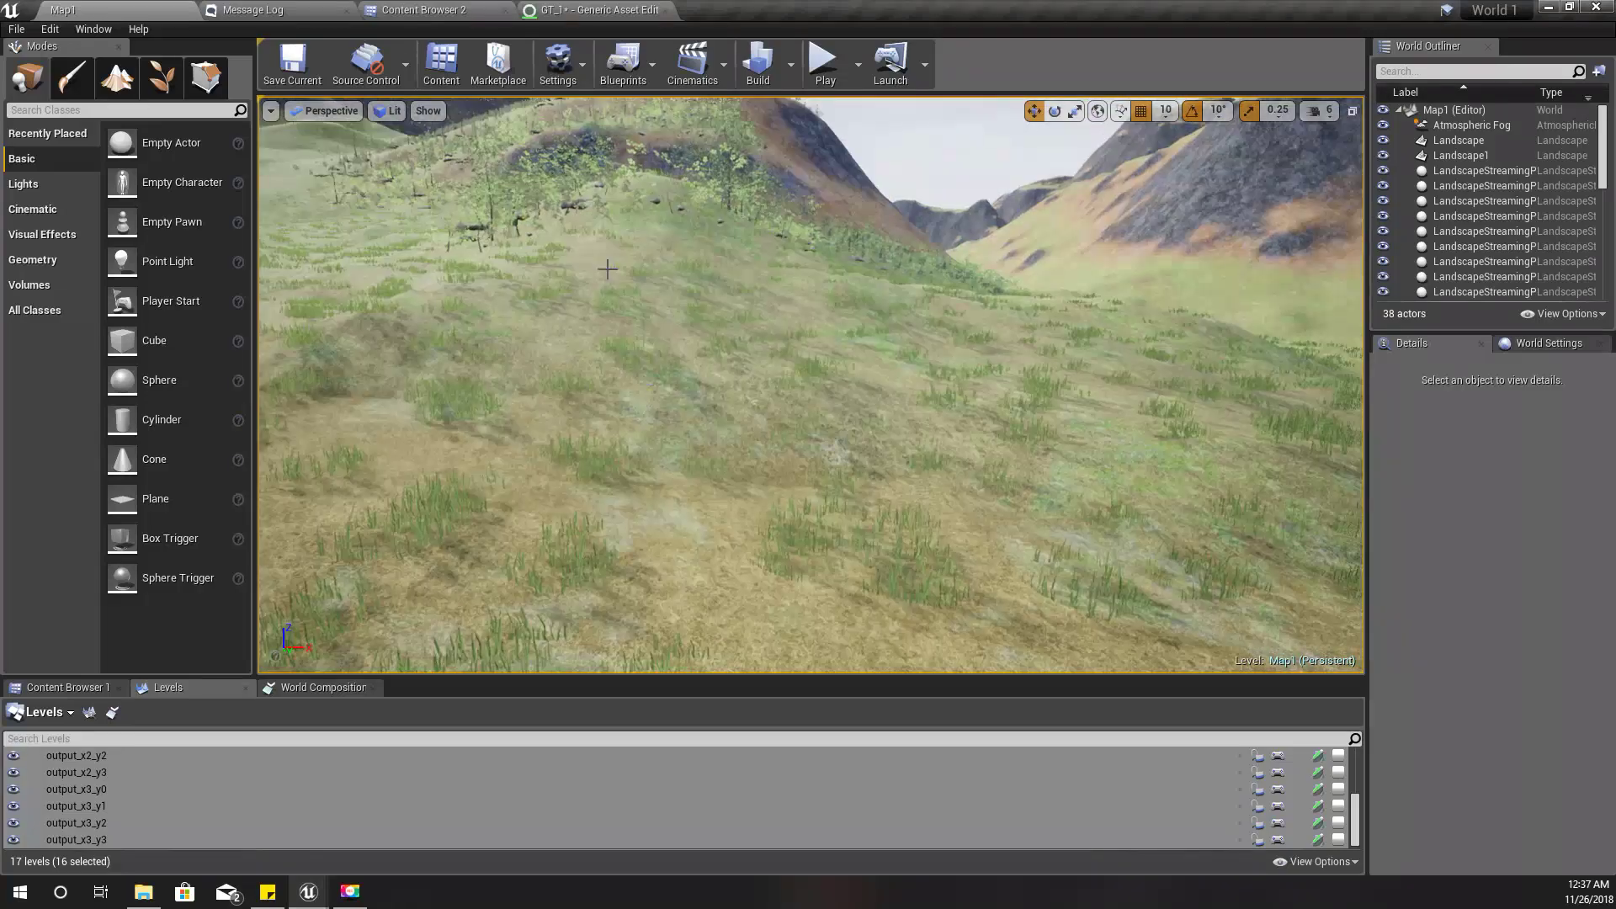
- Set the grass Scale X, Y and Z to minimum 2.0 and maximum 3.0, and enable Align to Surface
{"action": "left_click", "coordinate": [613, 9]}
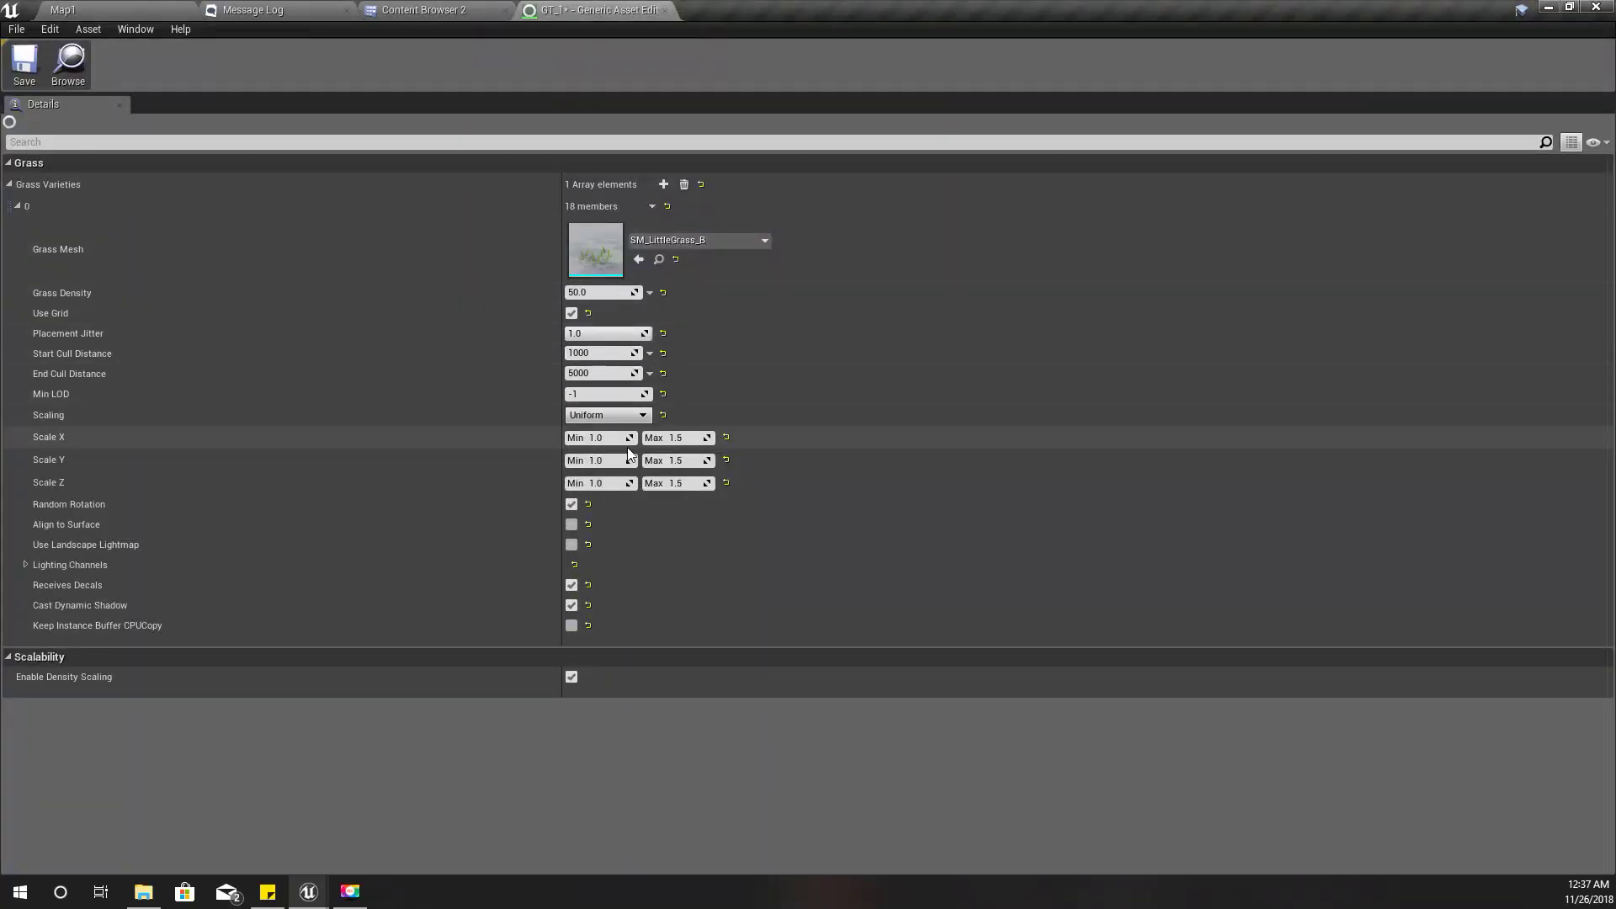
{"action": "left_click", "coordinate": [604, 438]}
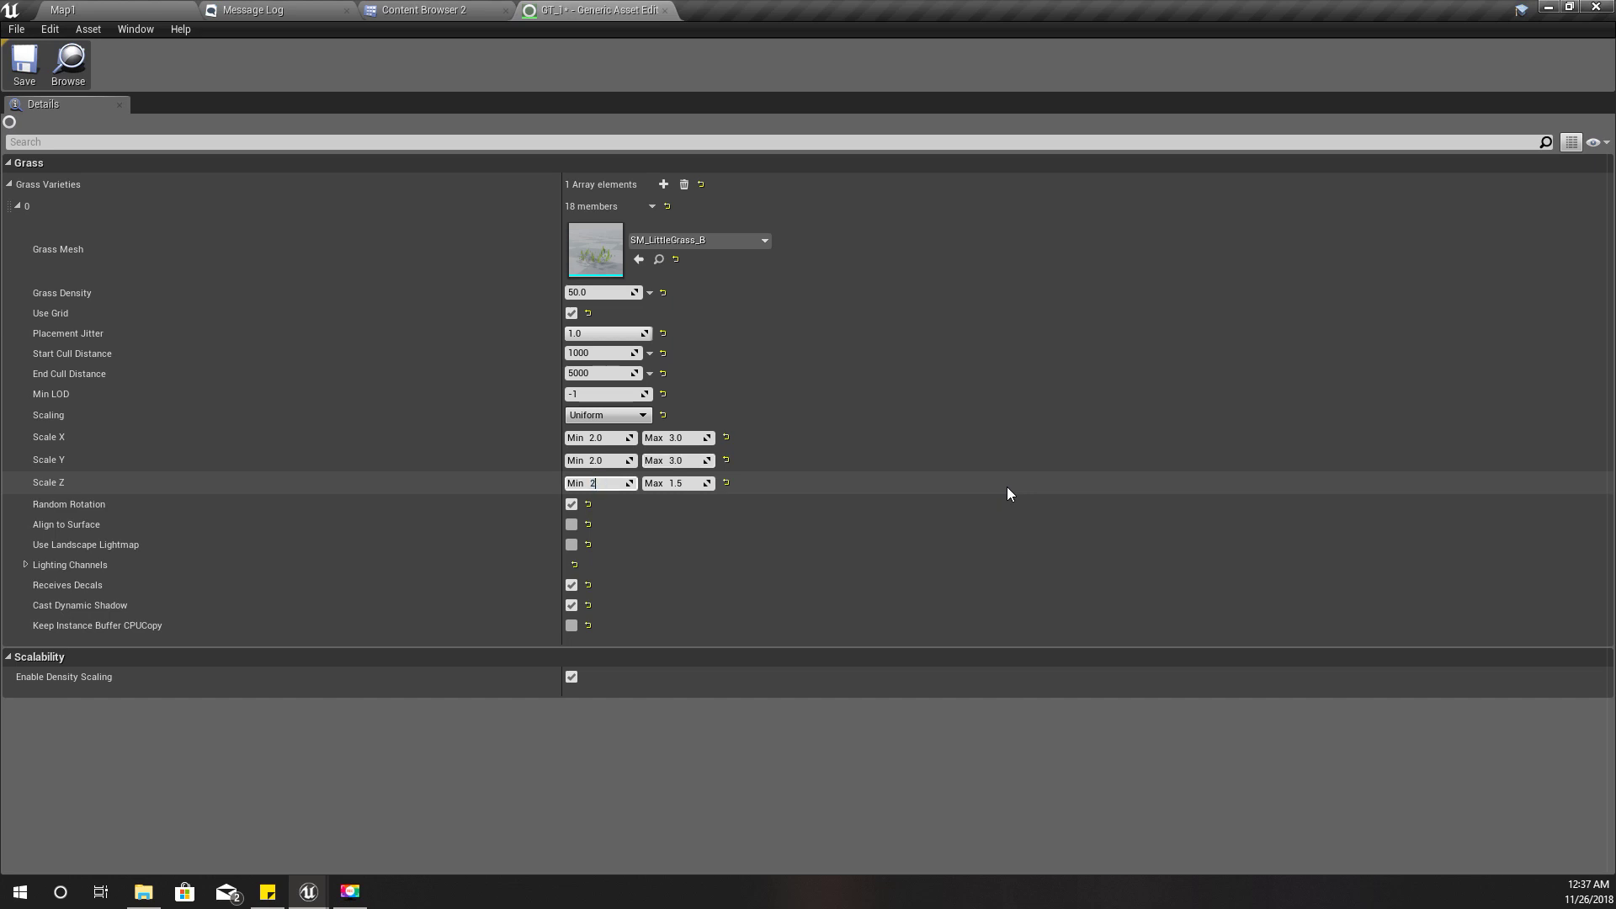
{"action": "key", "text": "Return"}
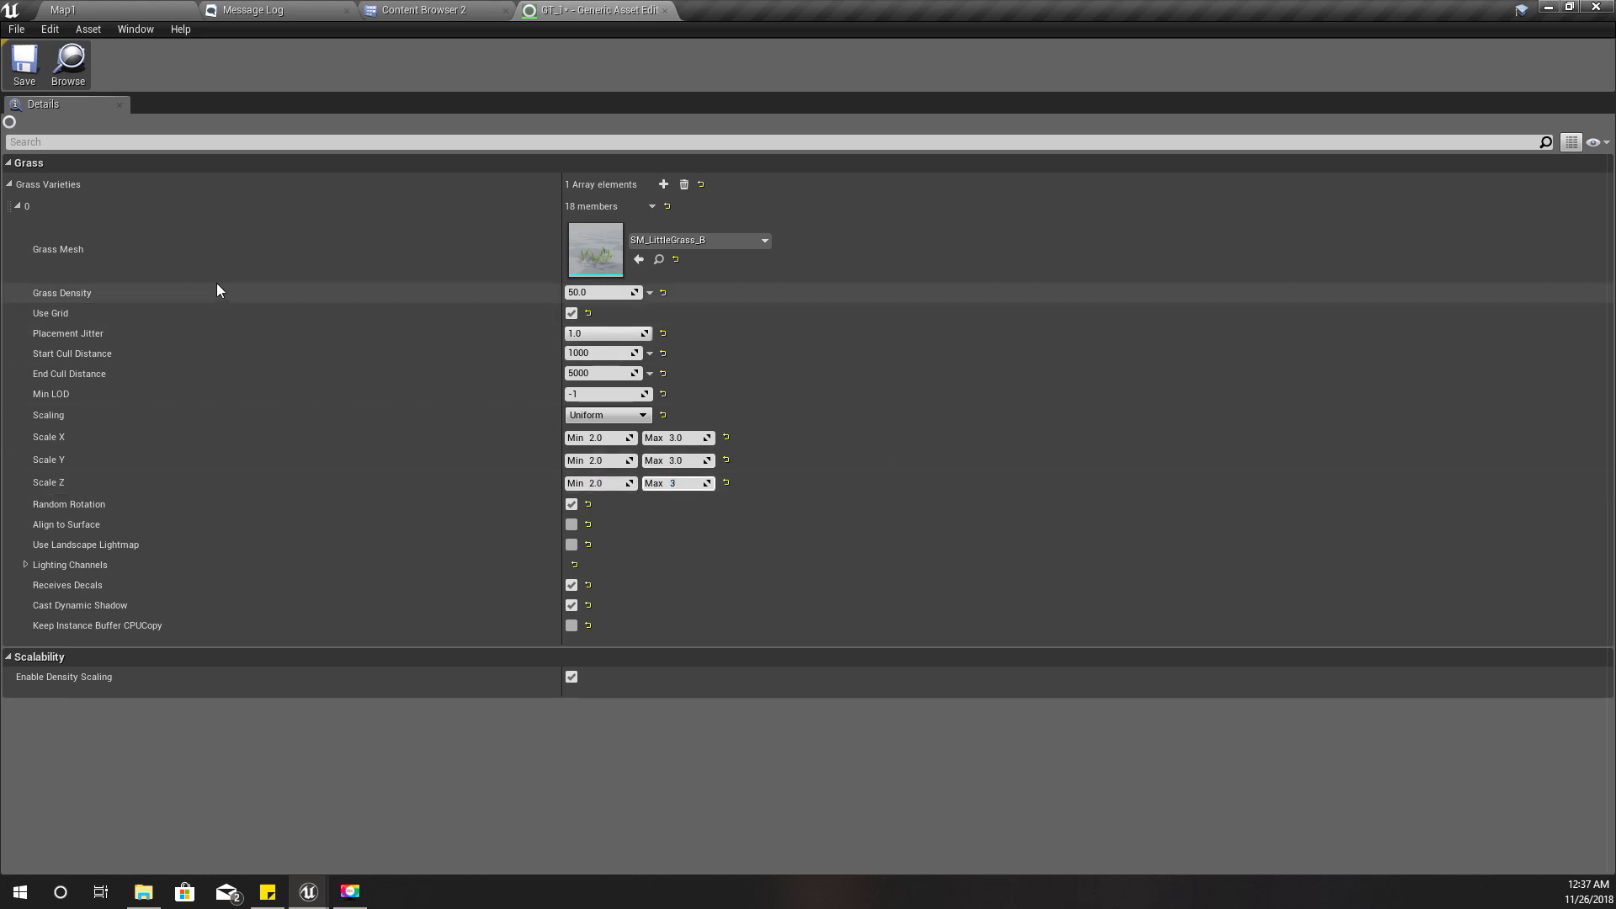
{"action": "left_click", "coordinate": [570, 525]}
- Play Map1 in full screen, walk the character through the enlarged grass, and end the session
{"action": "left_click", "coordinate": [101, 8]}
{"action": "right_click_drag", "start_coordinate": [689, 324], "coordinate": [677, 244]}
{"action": "key", "text": "alt+p"}
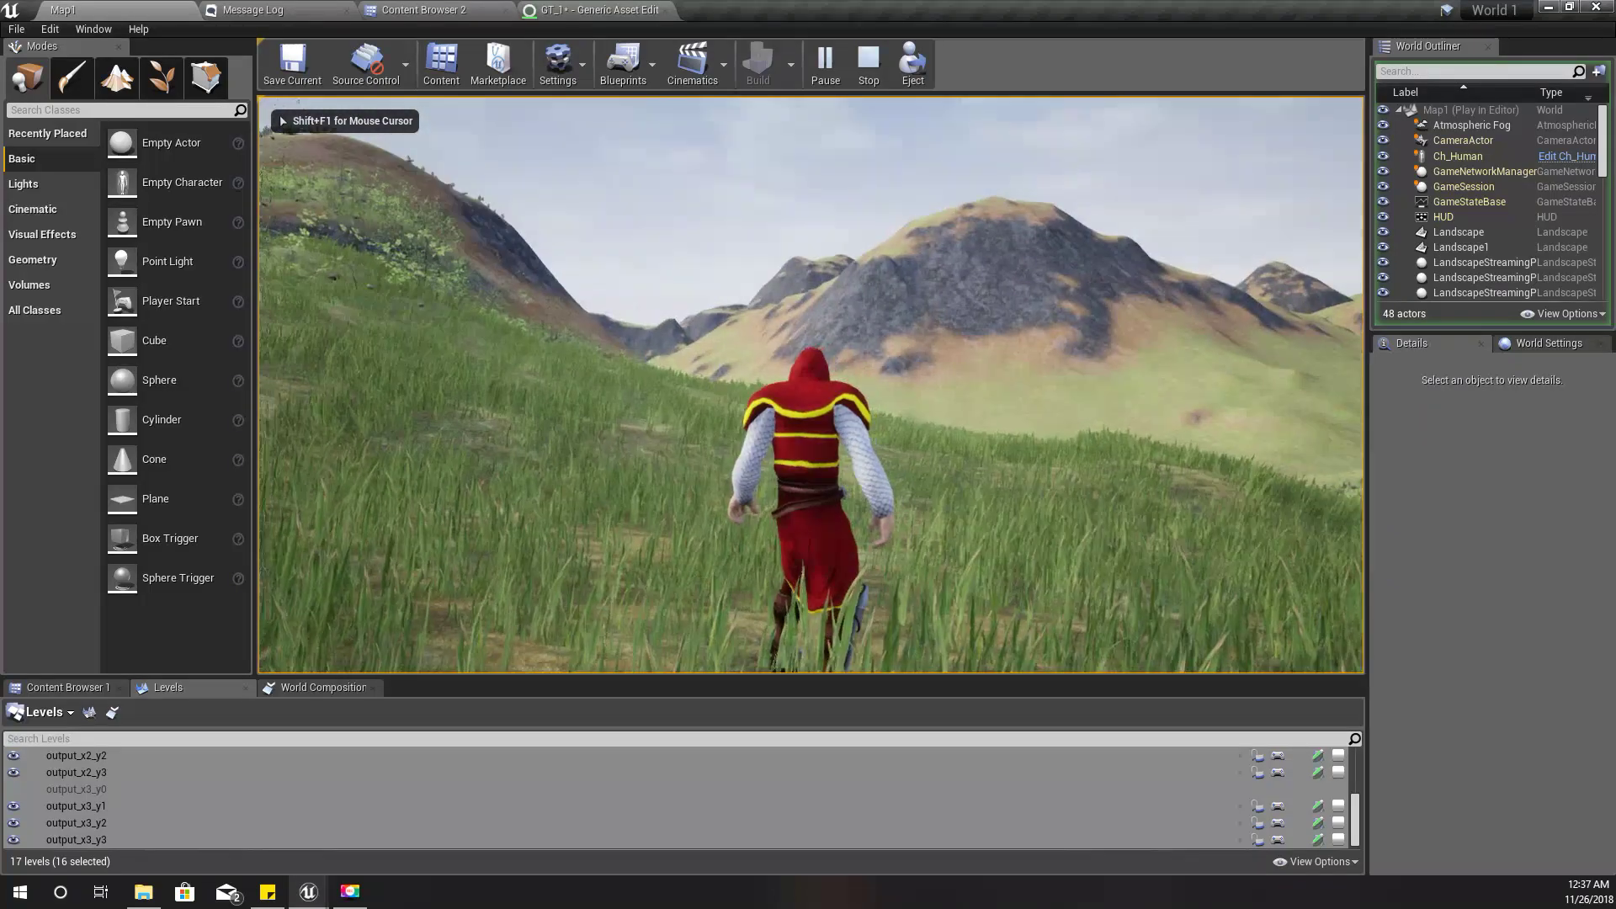
{"action": "key", "text": "F11"}
{"action": "left_click", "coordinate": [830, 340]}
{"action": "key", "text": "w"}
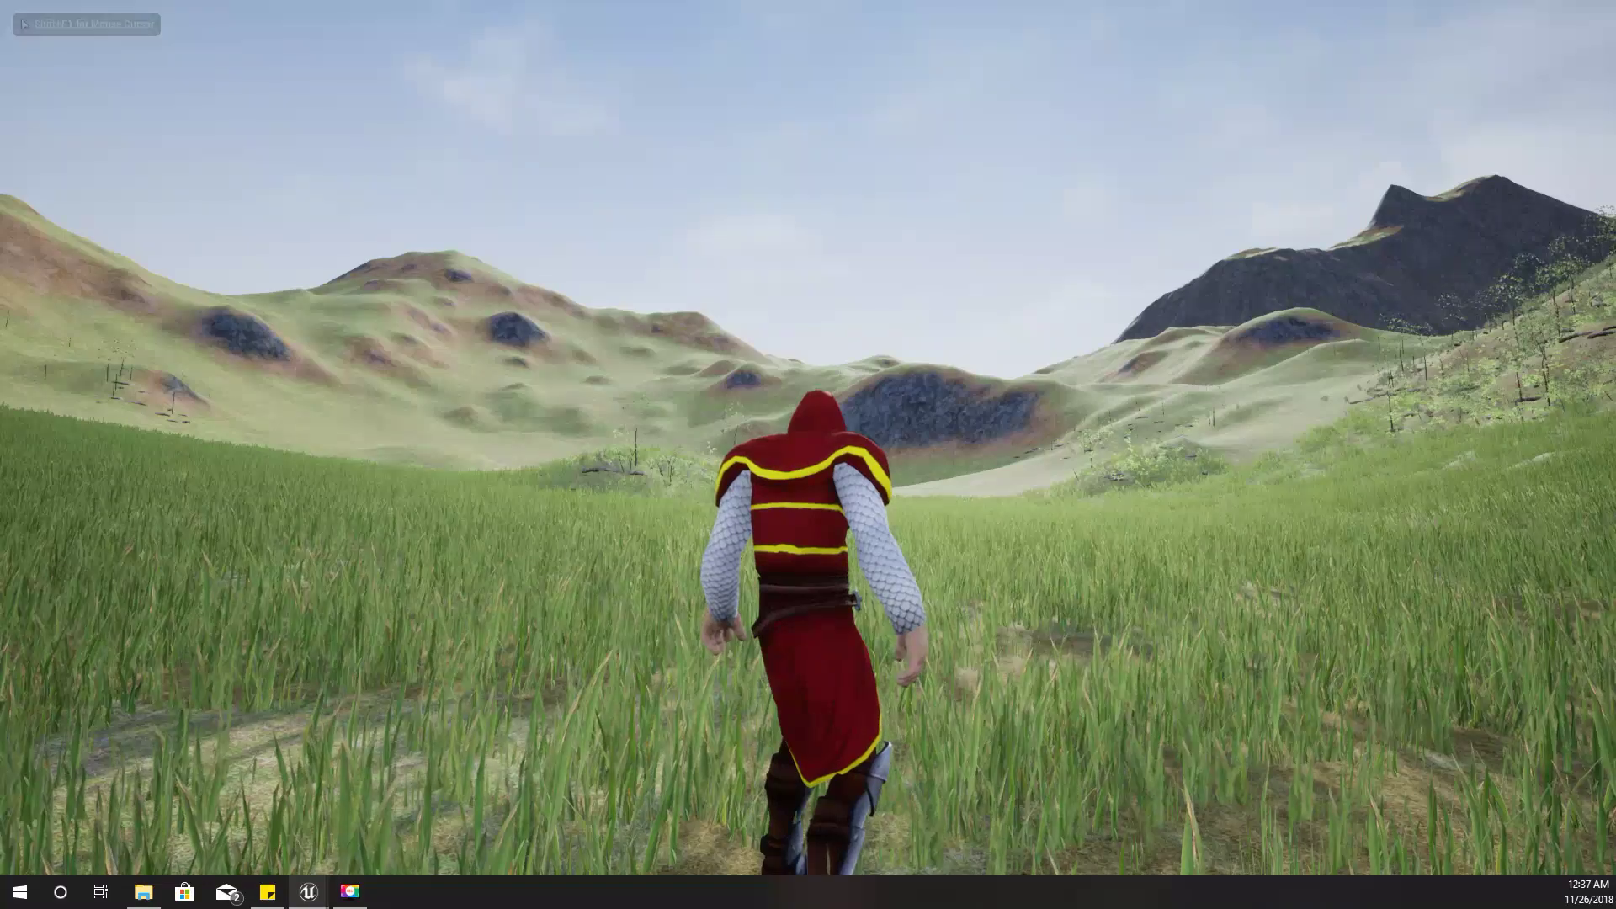
{"action": "key", "text": "Escape"}
{"action": "key", "text": "F11"}
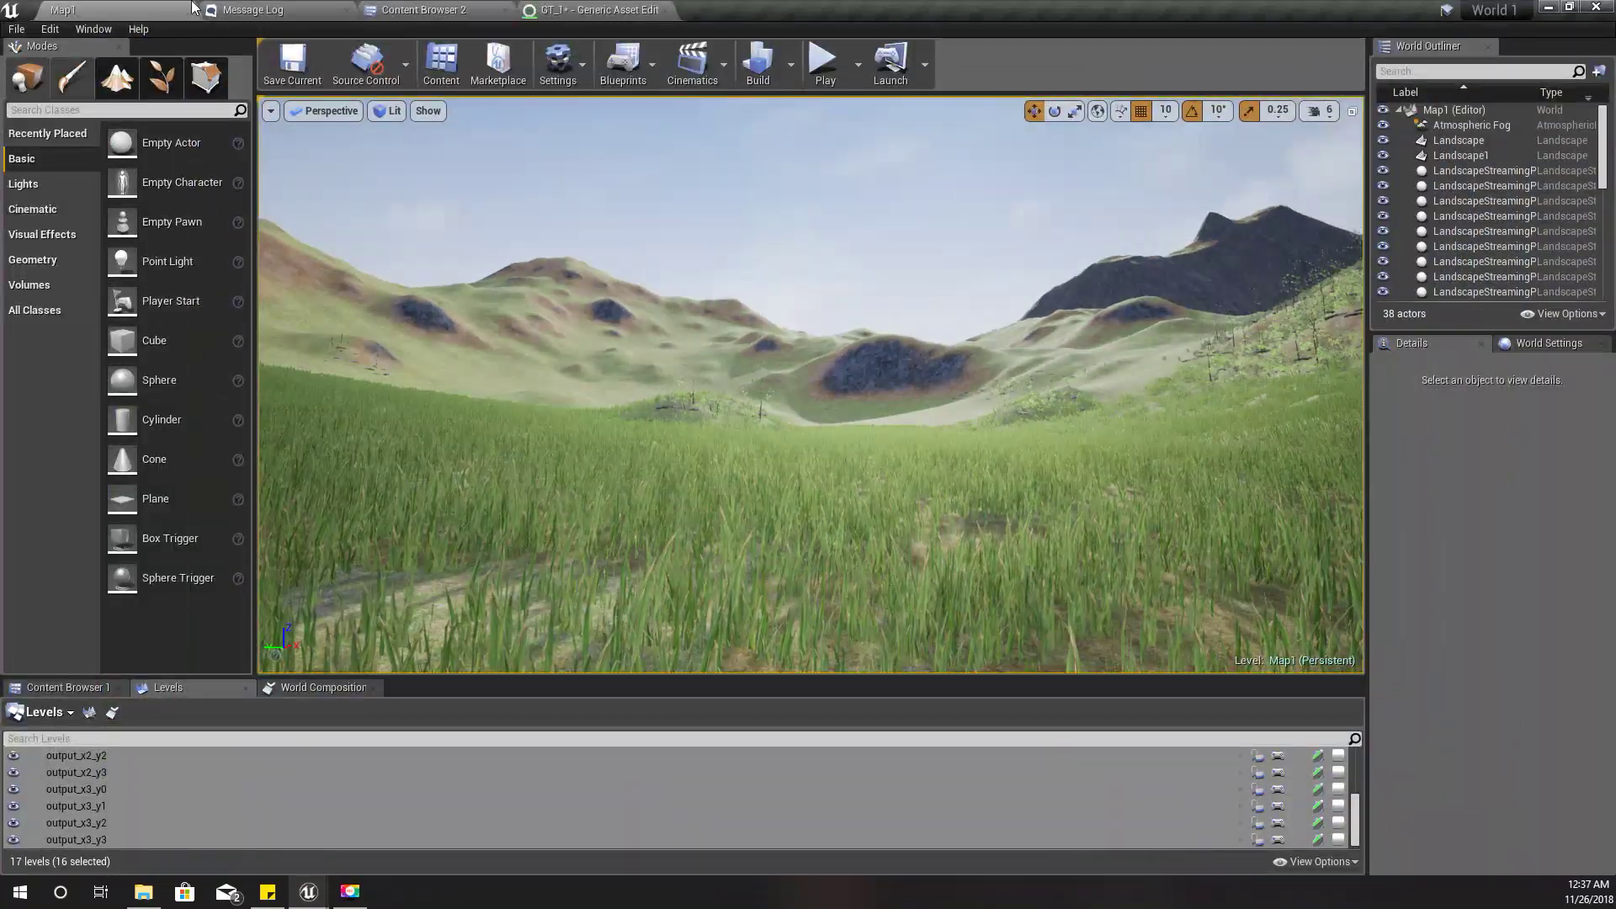
- Enable Procedural Foliage in the experimental editor preferences
{"action": "left_click", "coordinate": [91, 32]}
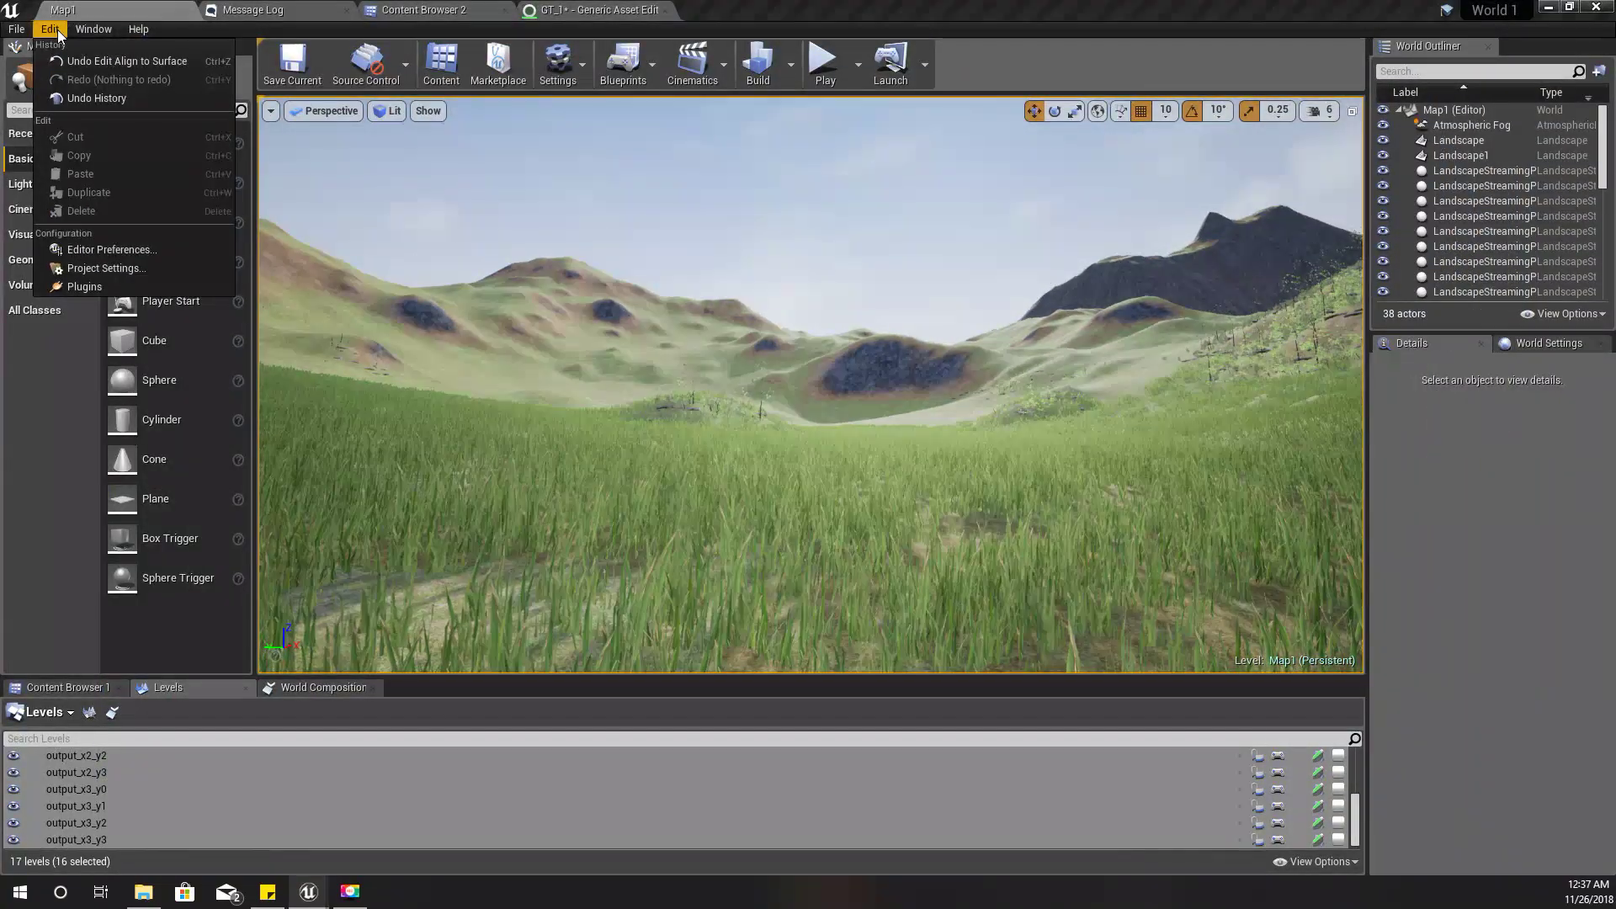
{"action": "left_click", "coordinate": [49, 29]}
{"action": "left_click", "coordinate": [92, 29]}
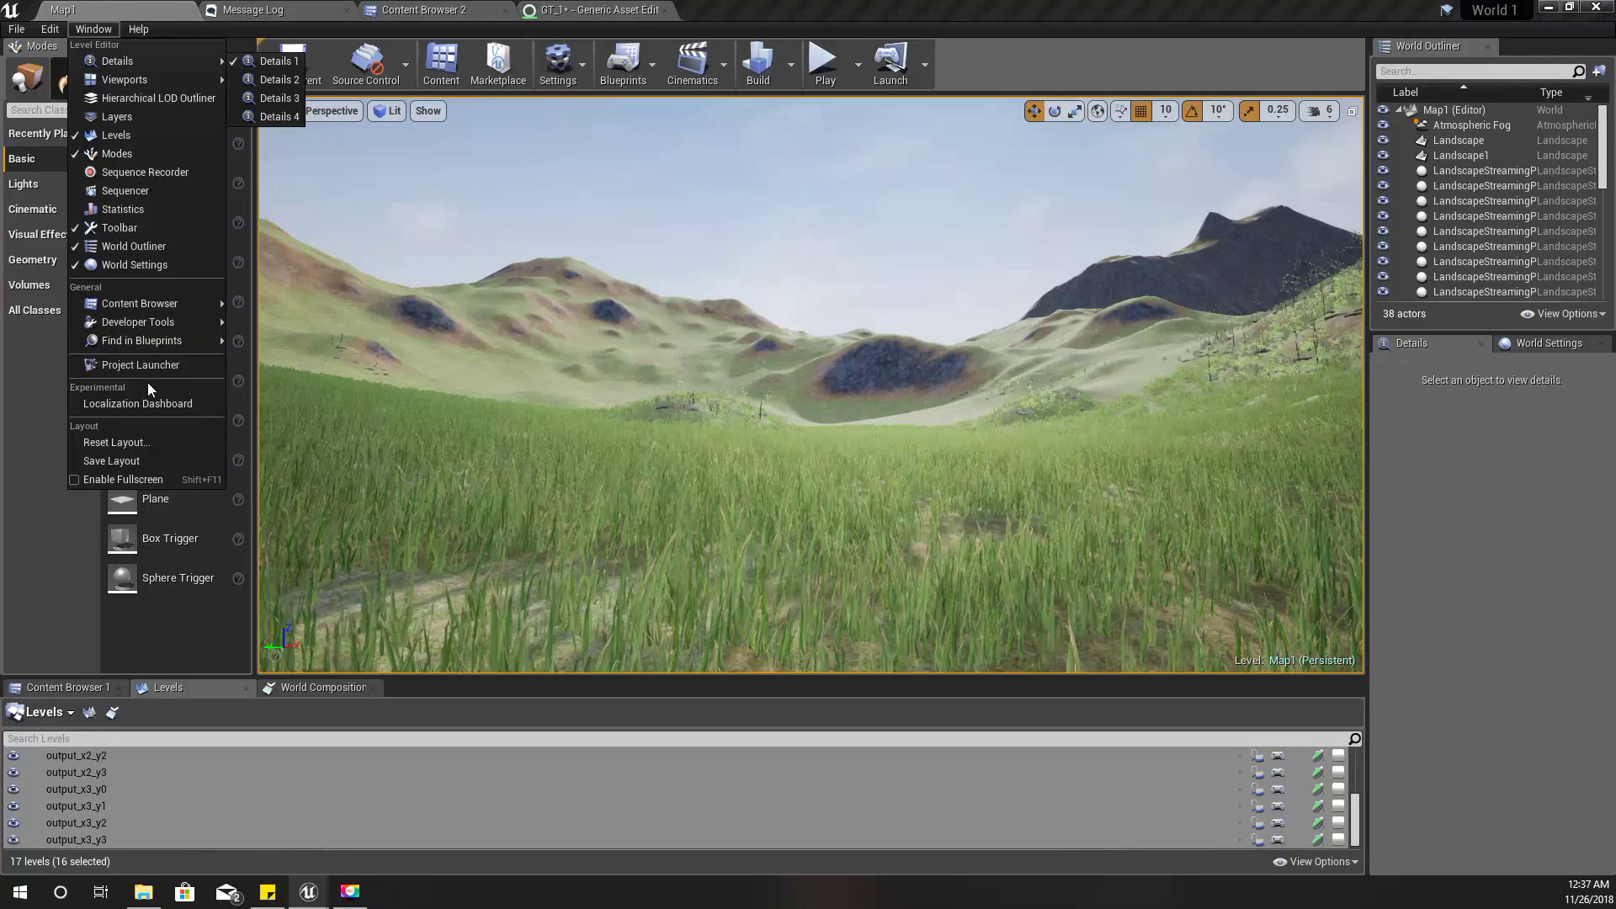
{"action": "left_click", "coordinate": [61, 31]}
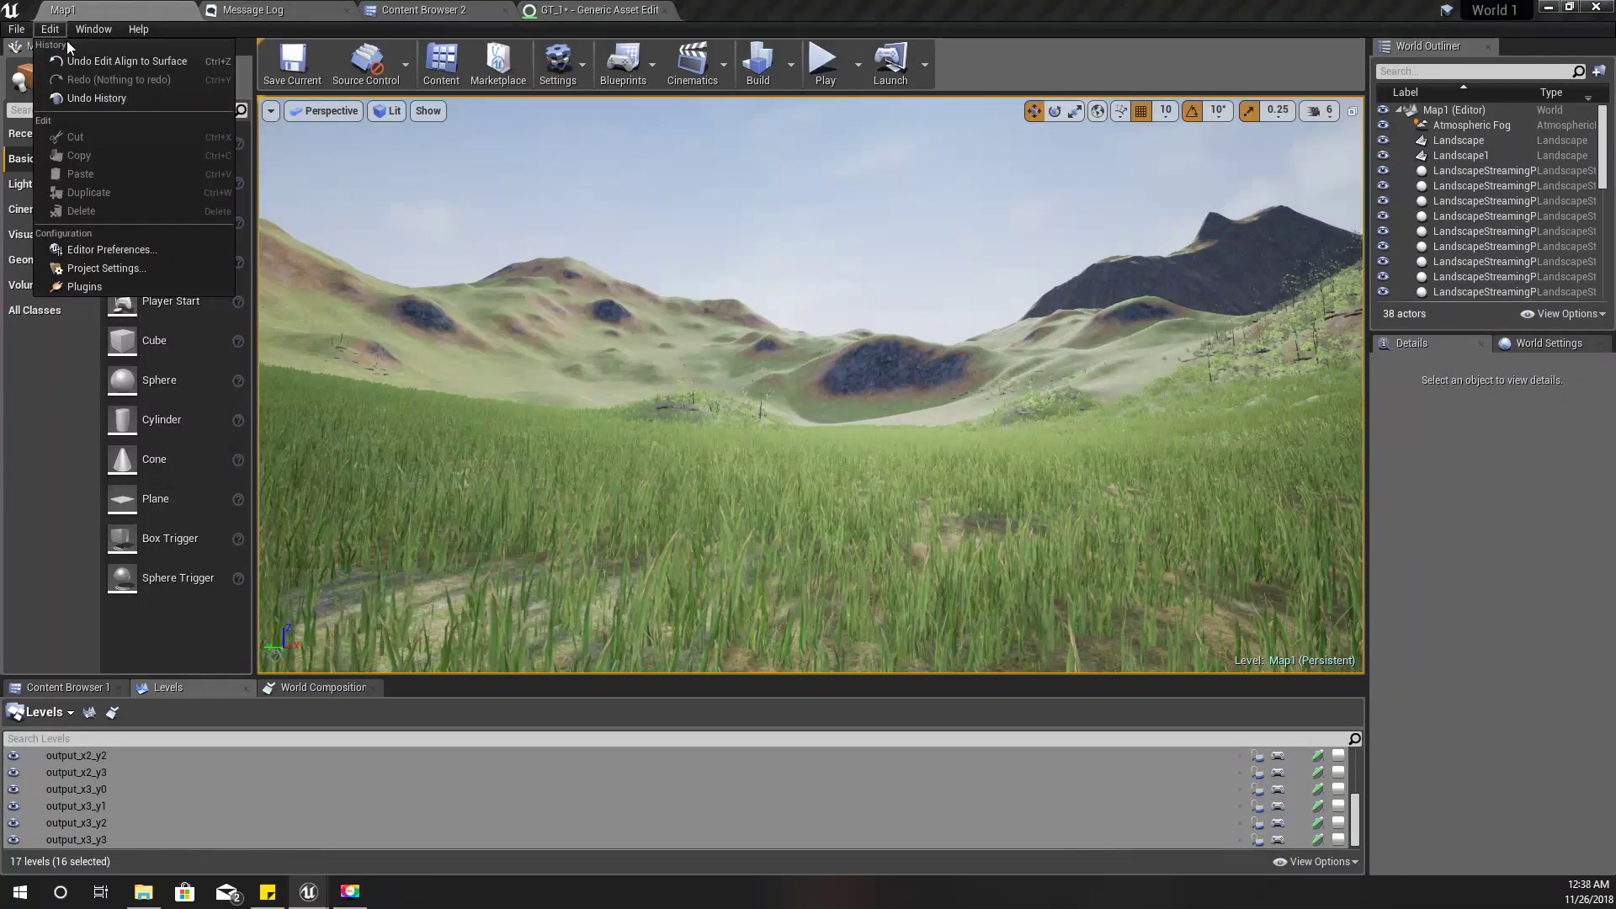
{"action": "left_click", "coordinate": [119, 251]}
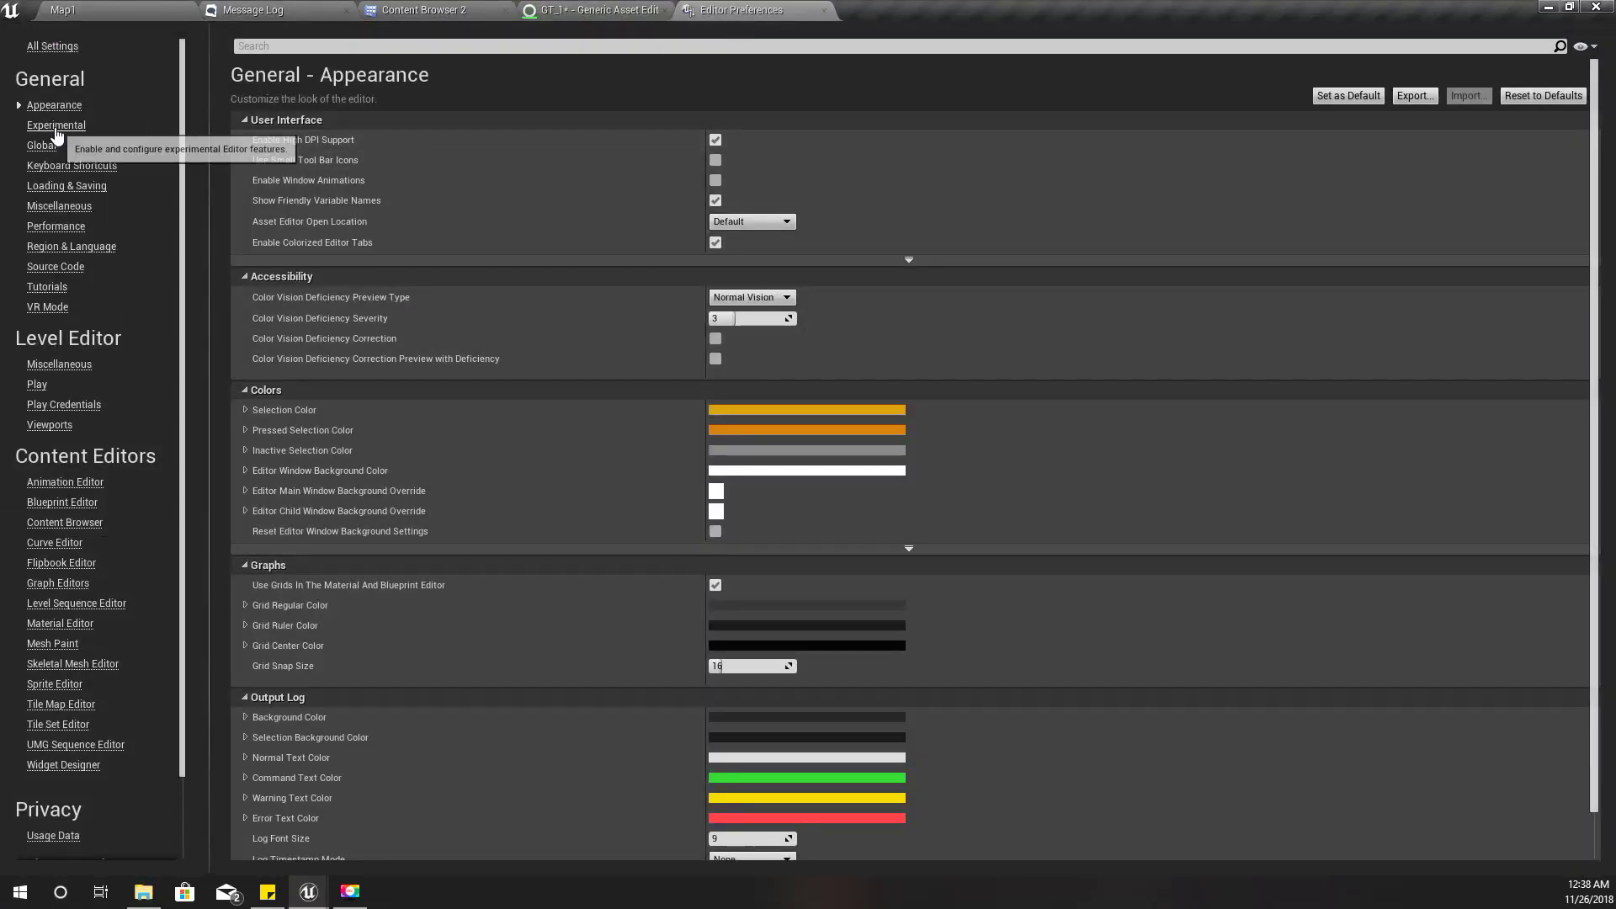
{"action": "left_click", "coordinate": [56, 125]}
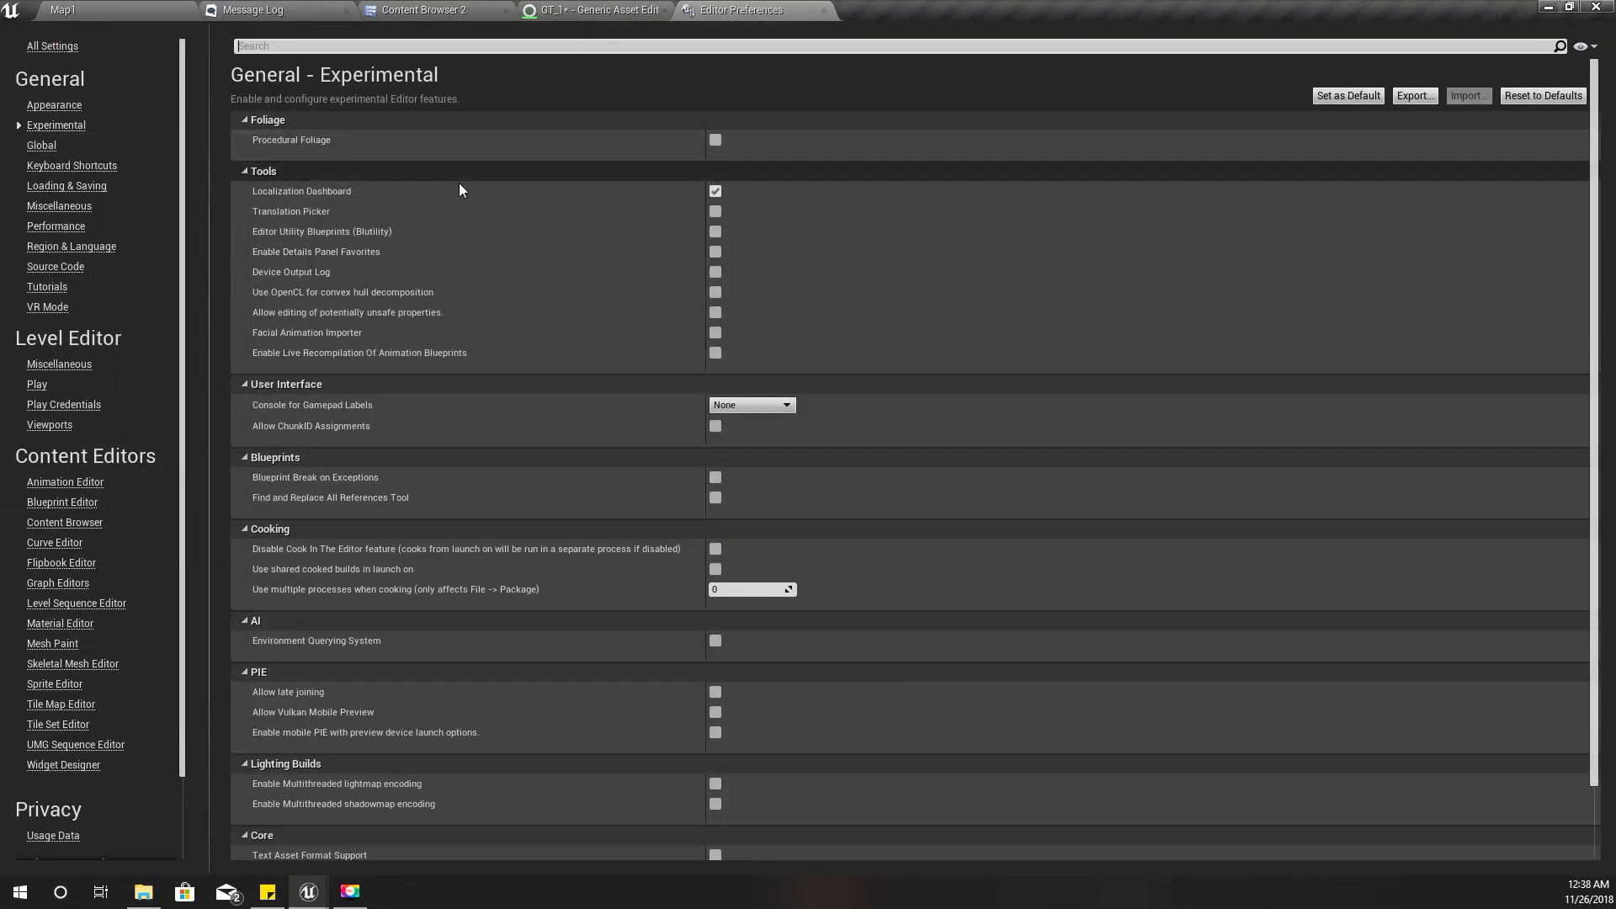
{"action": "left_click", "coordinate": [715, 140]}
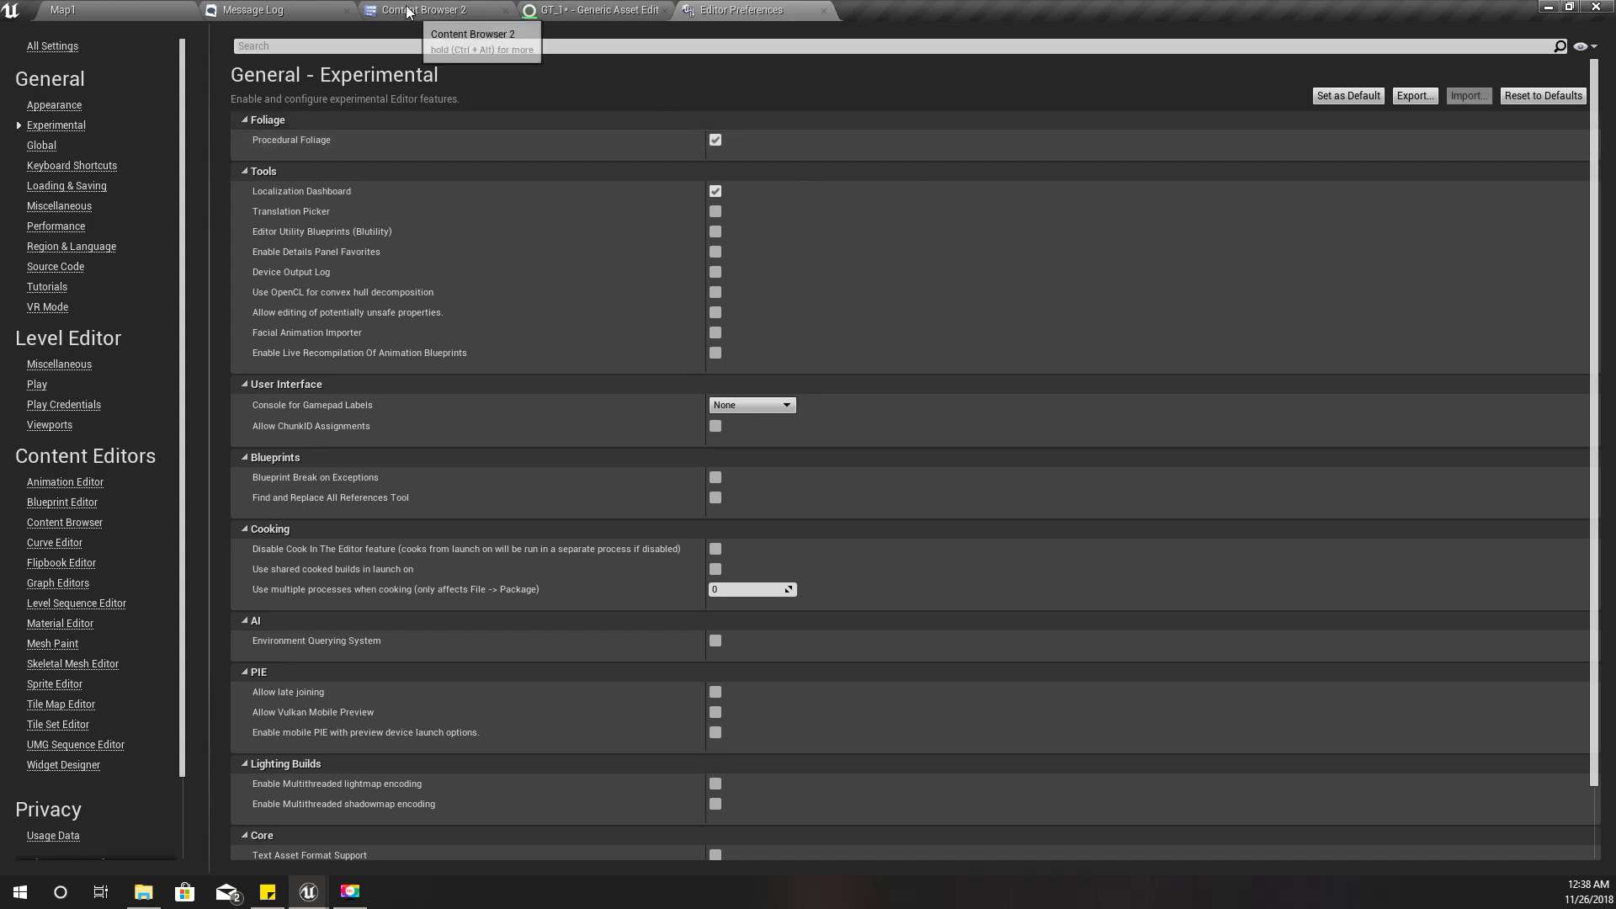
- Place a Procedural Foliage Volume on the landscape in Map1
{"action": "left_click", "coordinate": [90, 7]}
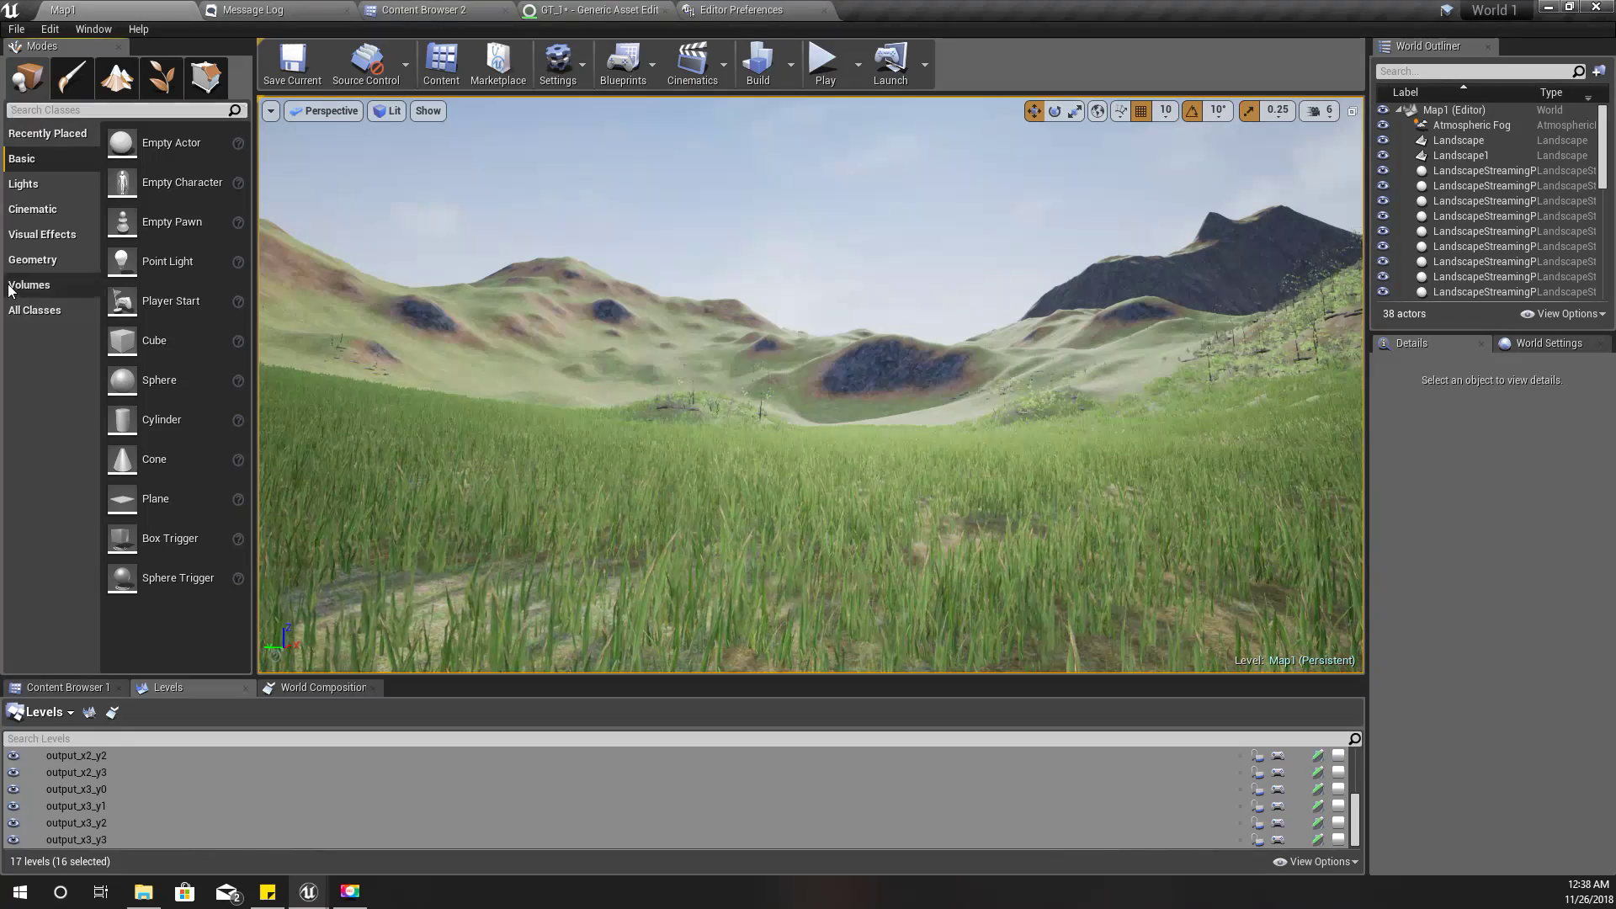
{"action": "left_click", "coordinate": [34, 285]}
{"action": "left_click_drag", "start_coordinate": [255, 466], "coordinate": [352, 465]}
{"action": "scroll", "coordinate": [213, 623], "scroll_direction": "down", "scroll_amount": 2}
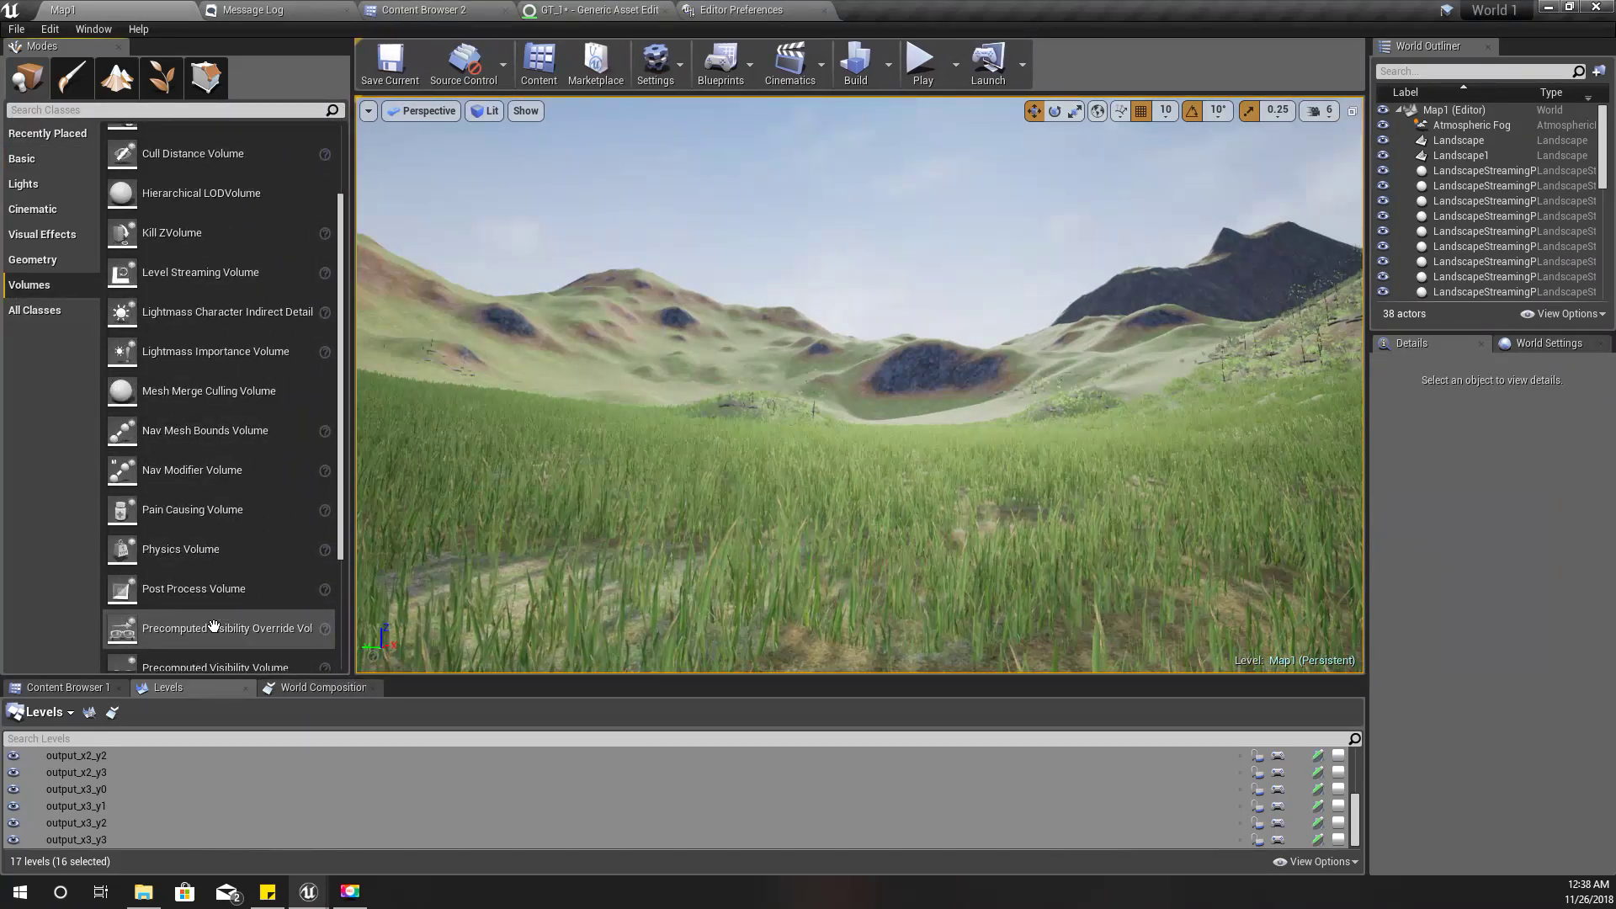
{"action": "scroll", "coordinate": [236, 598], "scroll_direction": "down", "scroll_amount": 3}
{"action": "scroll", "coordinate": [235, 597], "scroll_direction": "down", "scroll_amount": 1}
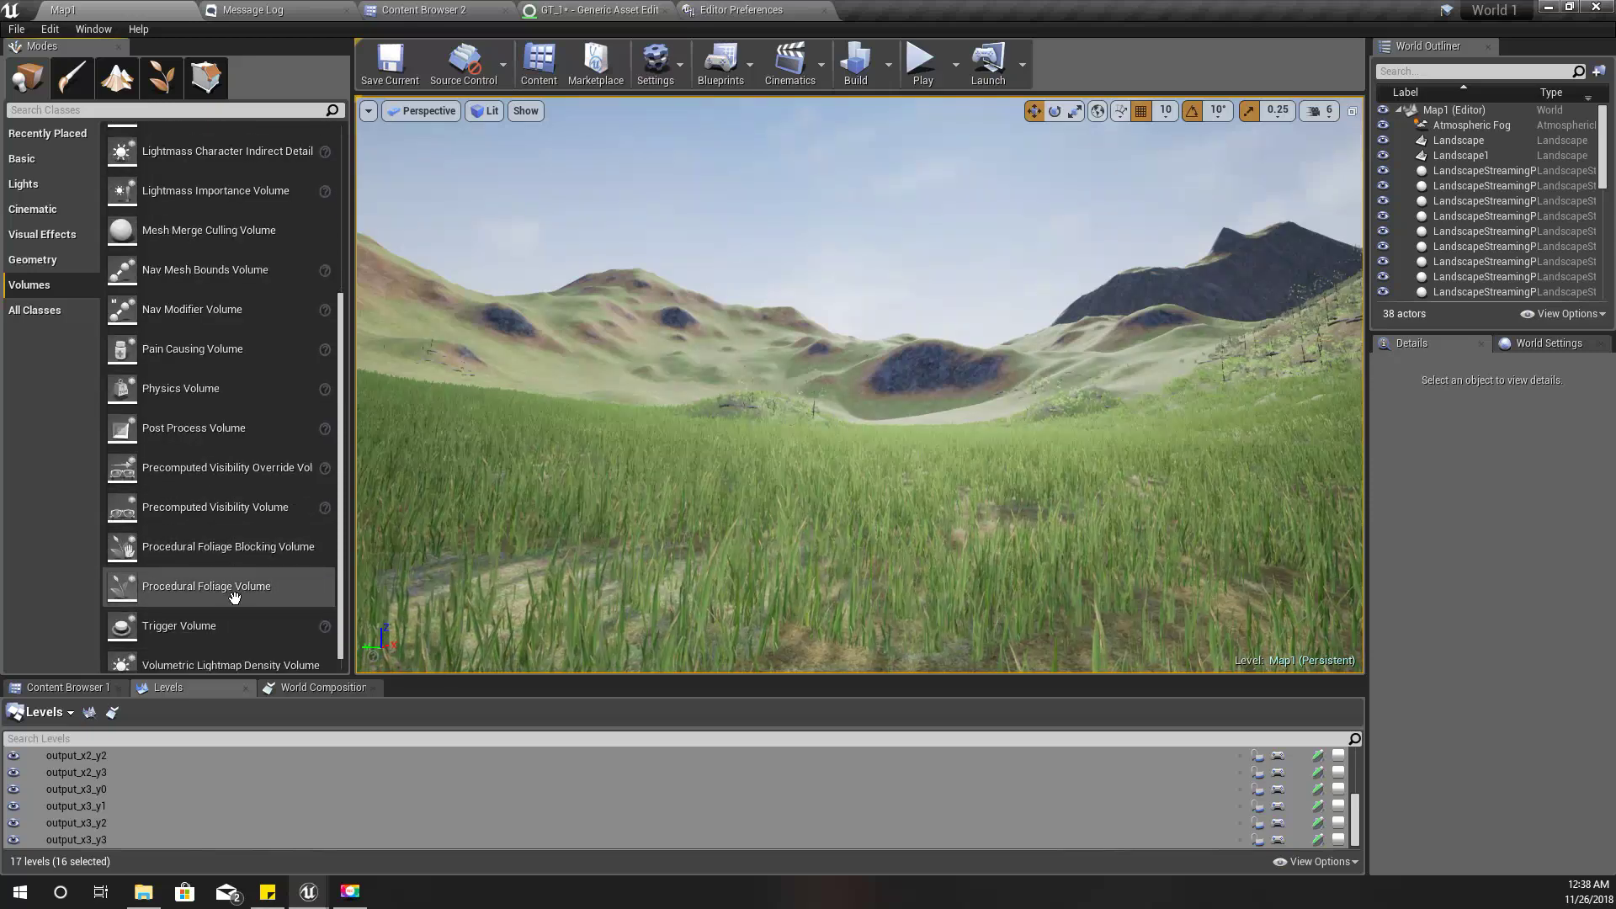
{"action": "left_click_drag", "start_coordinate": [175, 590], "coordinate": [792, 517]}
- Move the procedural foliage volume across the landscape to about X 165610, Y -59128
{"action": "right_click_drag", "start_coordinate": [792, 518], "coordinate": [942, 593]}
{"action": "right_click_drag", "start_coordinate": [821, 425], "coordinate": [771, 545]}
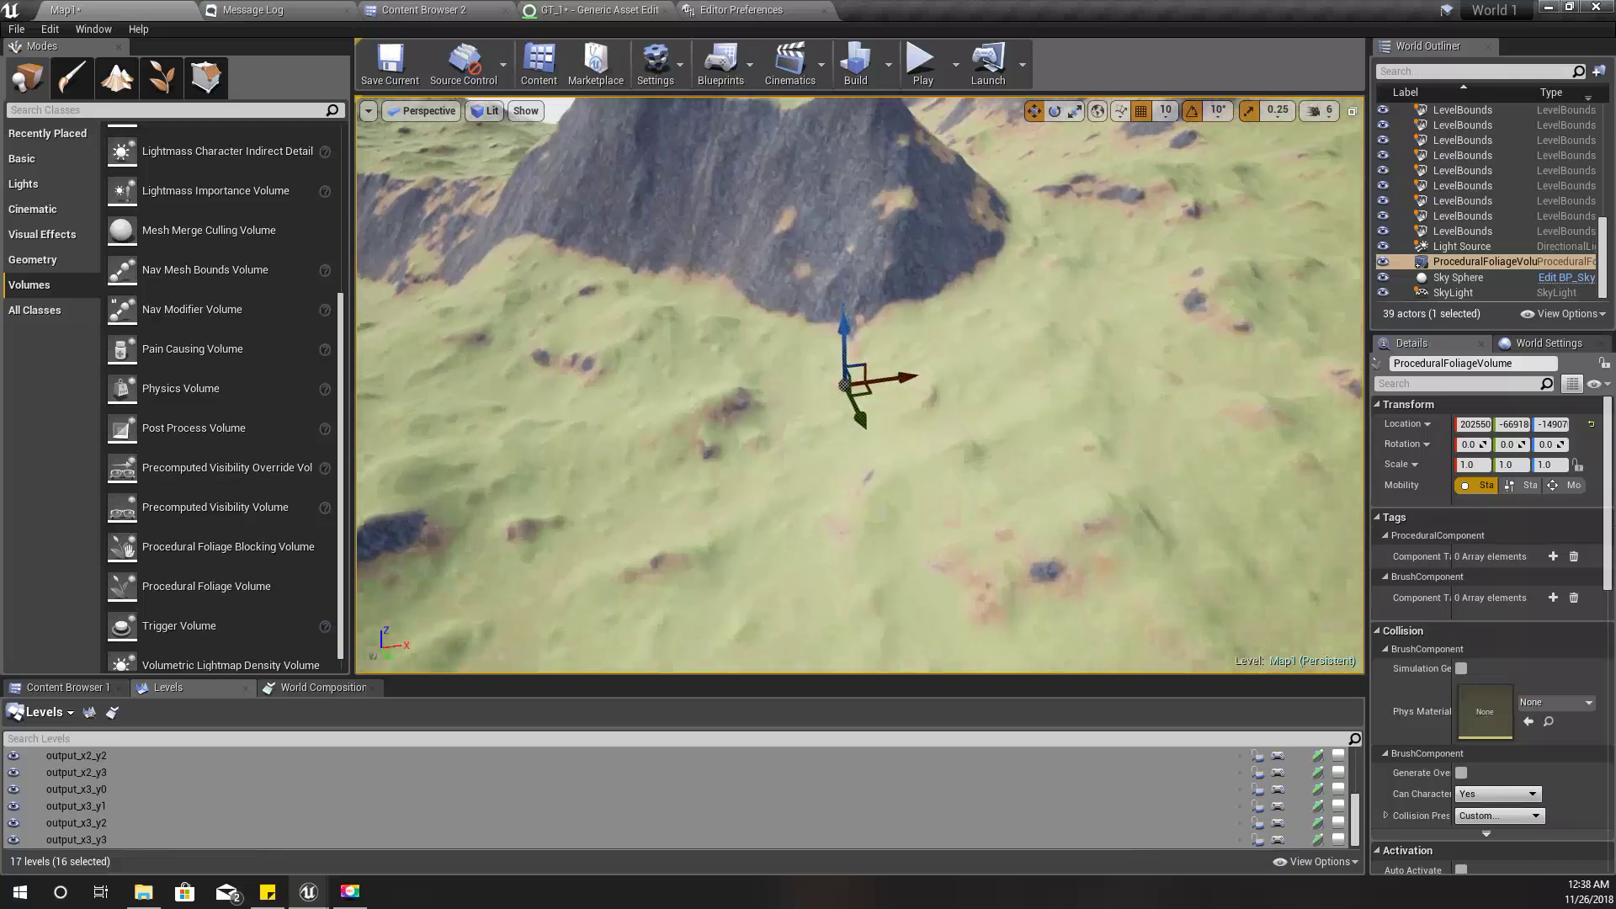
{"action": "left_click_drag", "start_coordinate": [861, 513], "coordinate": [857, 515]}
{"action": "right_click_drag", "start_coordinate": [857, 515], "coordinate": [707, 396]}
{"action": "right_click_drag", "start_coordinate": [1052, 455], "coordinate": [758, 475]}
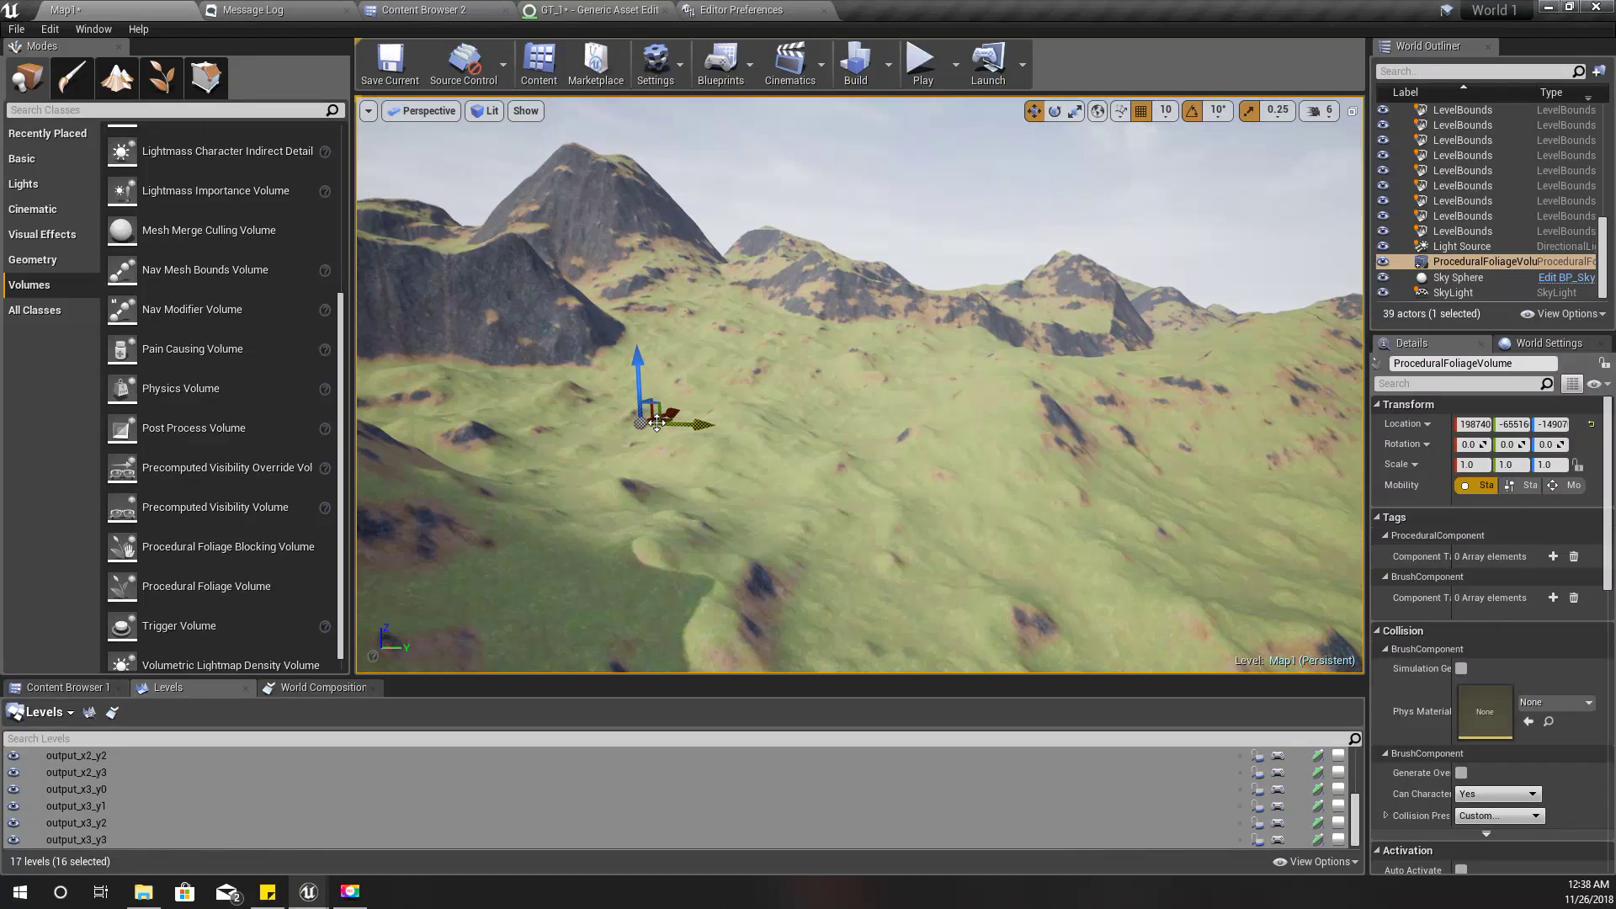
{"action": "right_click_drag", "start_coordinate": [757, 421], "coordinate": [901, 519]}
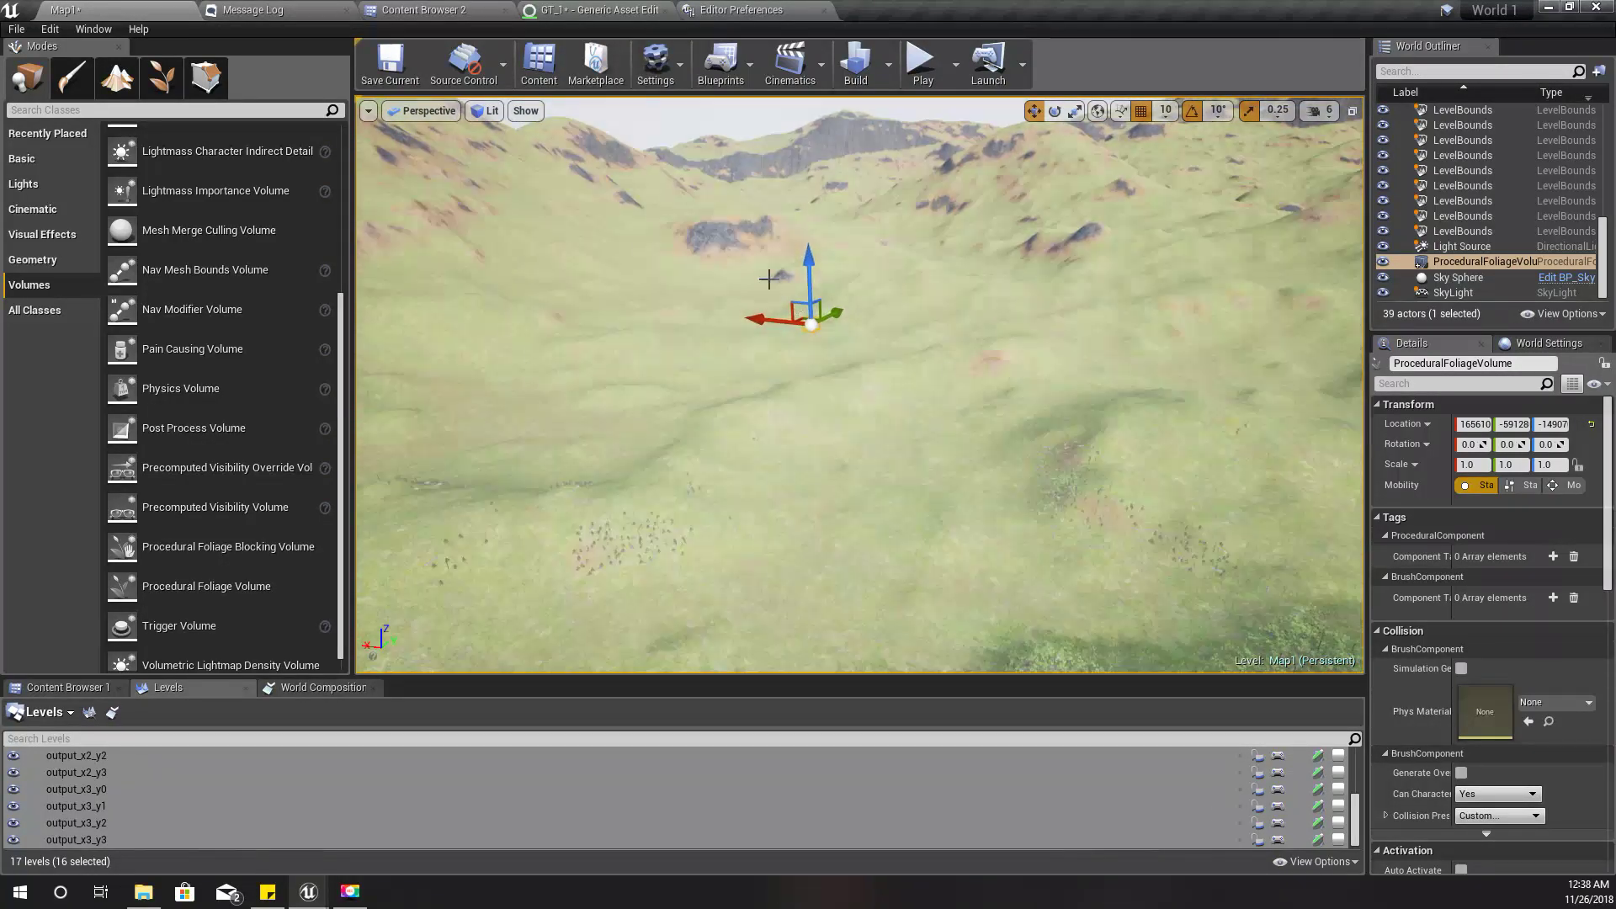
- Set the procedural foliage volume's brush X size to 200000
{"action": "right_click_drag", "start_coordinate": [822, 376], "coordinate": [841, 349]}
{"action": "scroll", "coordinate": [1549, 637], "scroll_direction": "down", "scroll_amount": 8}
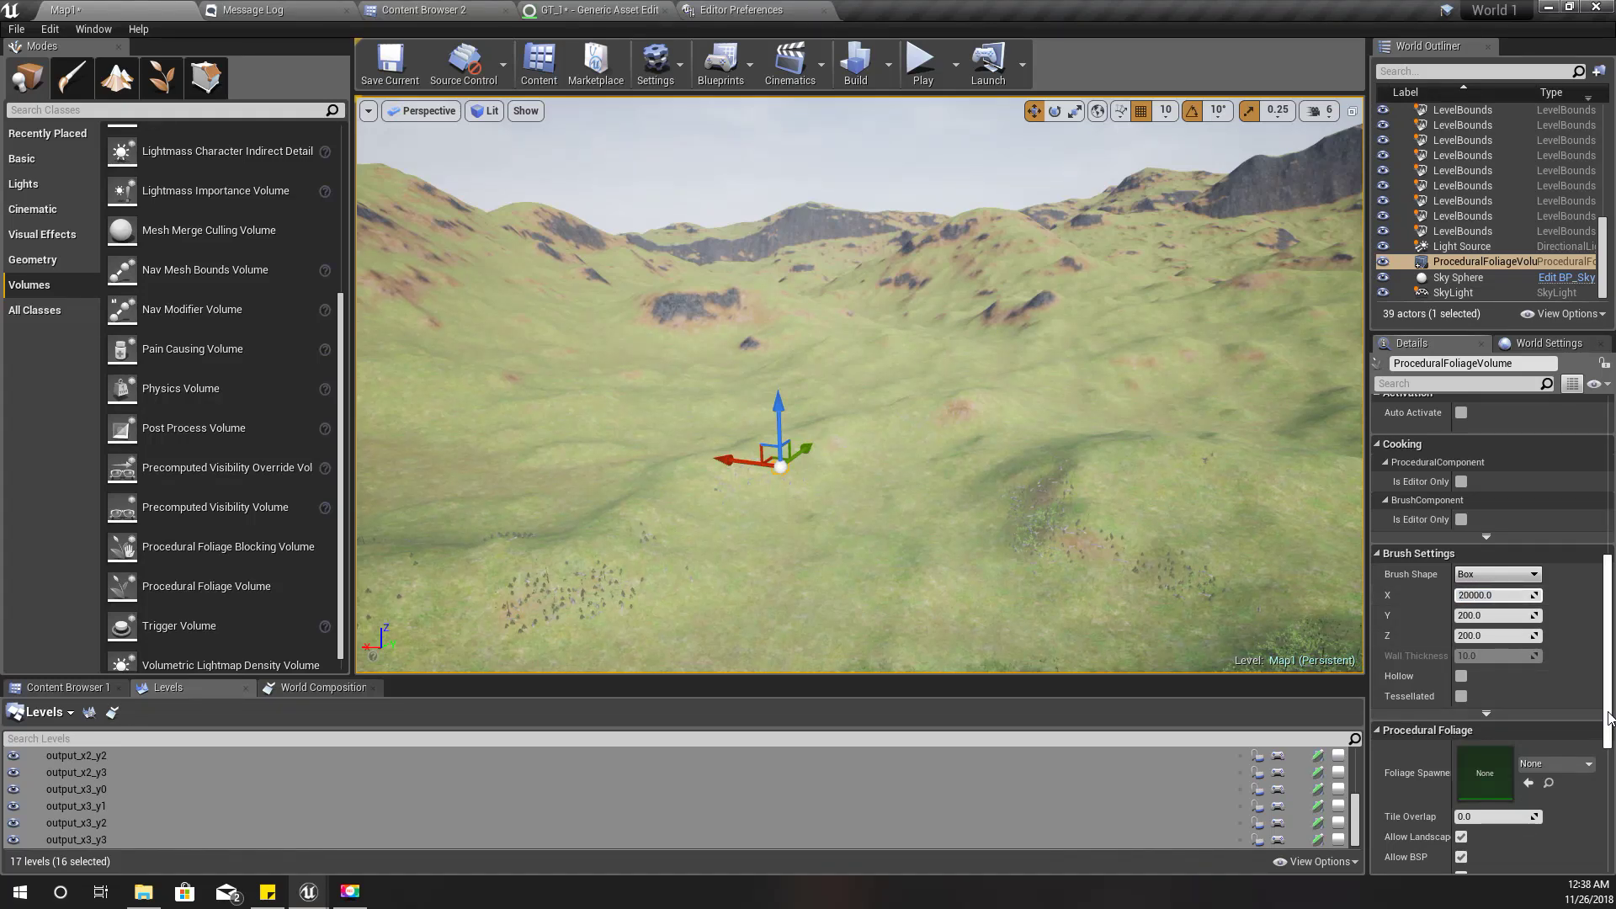
{"action": "right_click_drag", "start_coordinate": [1010, 421], "coordinate": [1052, 408]}
{"action": "left_click", "coordinate": [1515, 595]}
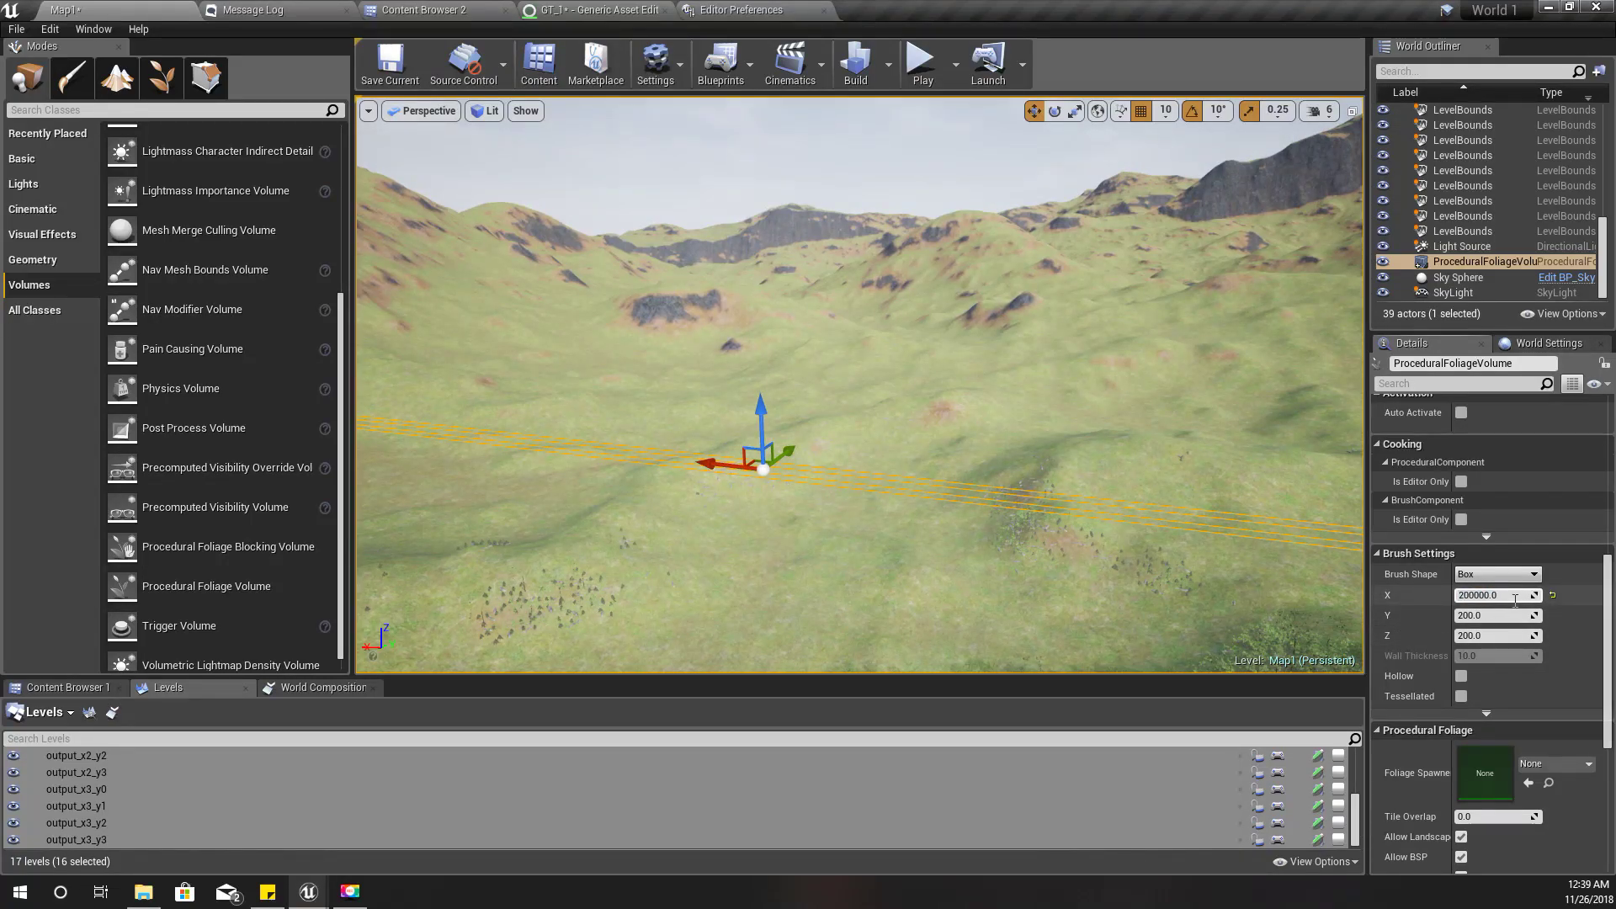
- Play the level from the grassy area, run the character briefly, and stop the session
{"action": "right_click_drag", "start_coordinate": [1094, 421], "coordinate": [1024, 398]}
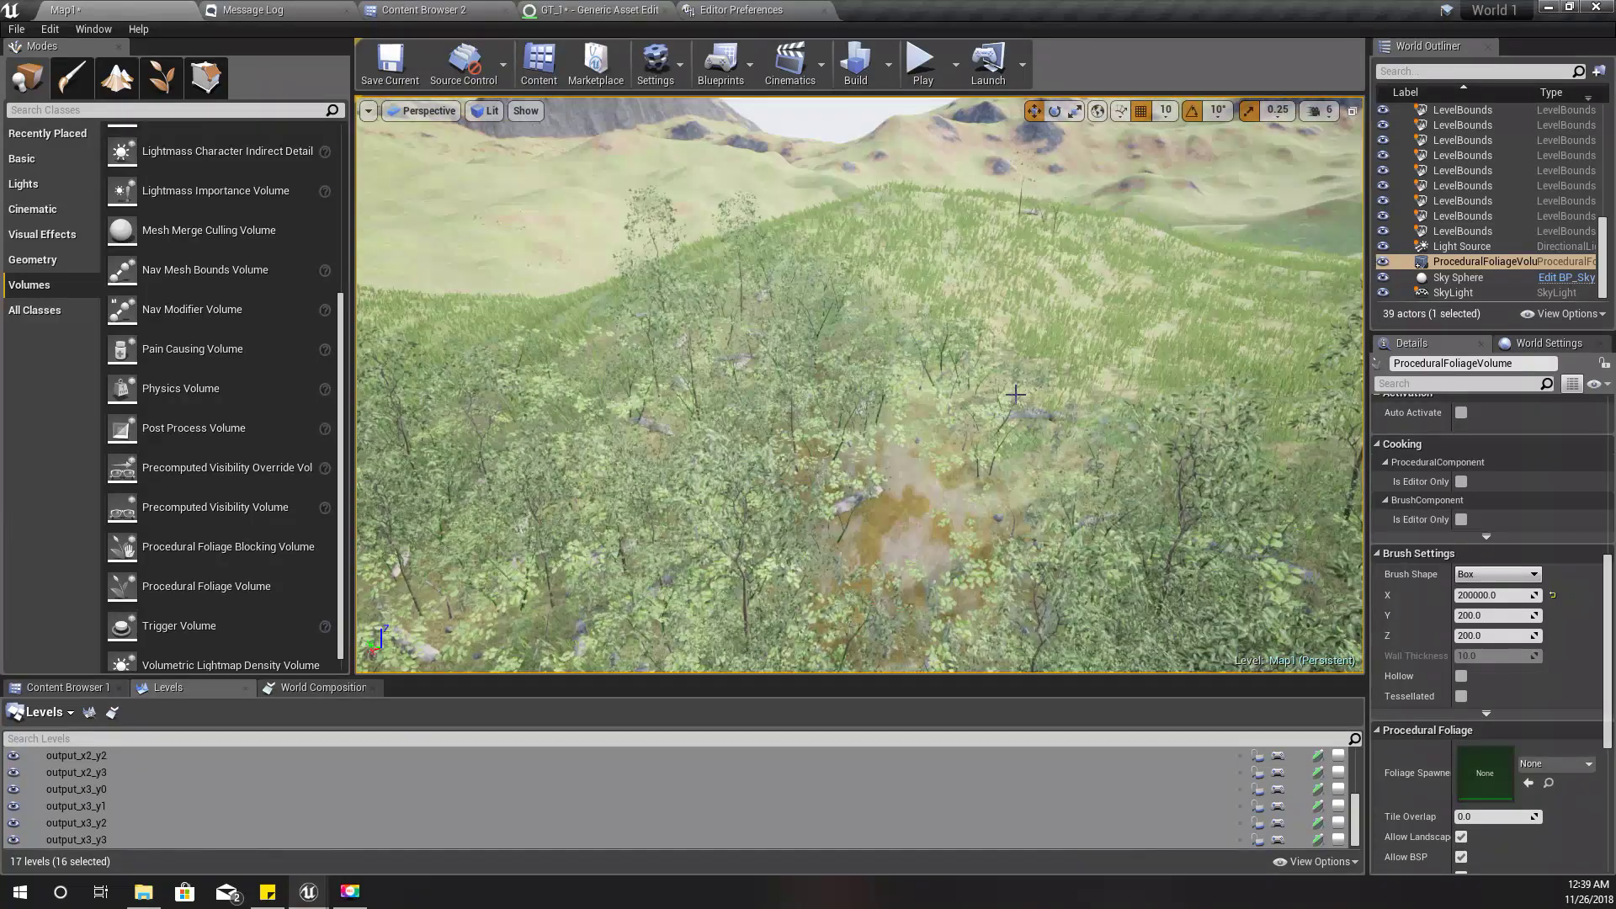
{"action": "key", "text": "alt+p"}
{"action": "key", "text": "w"}
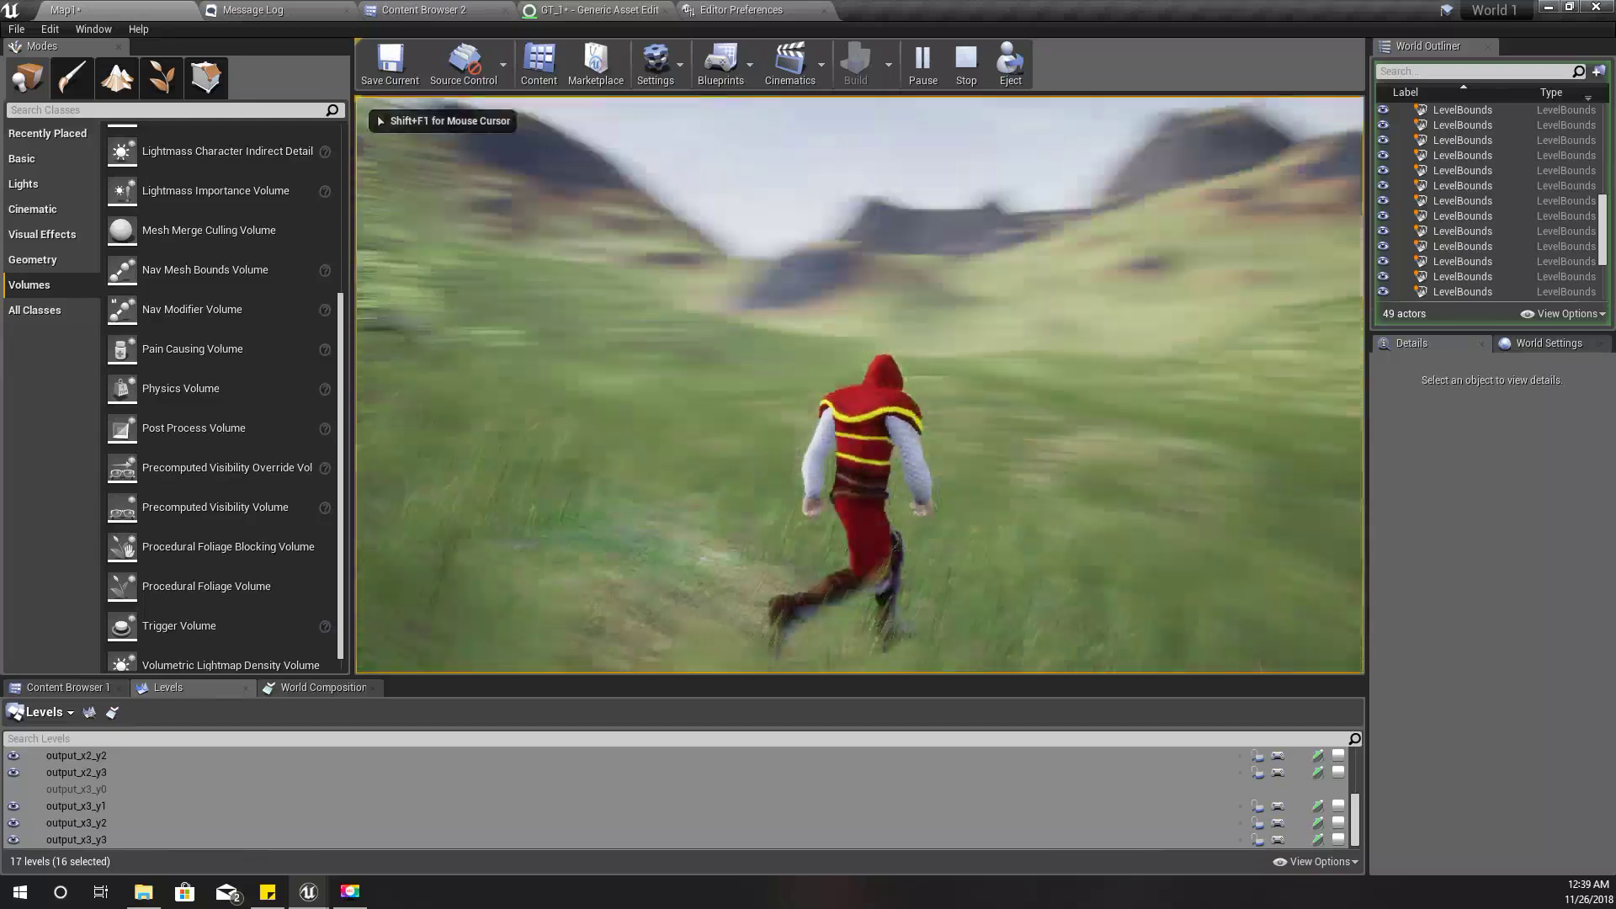
{"action": "key", "text": "Escape"}
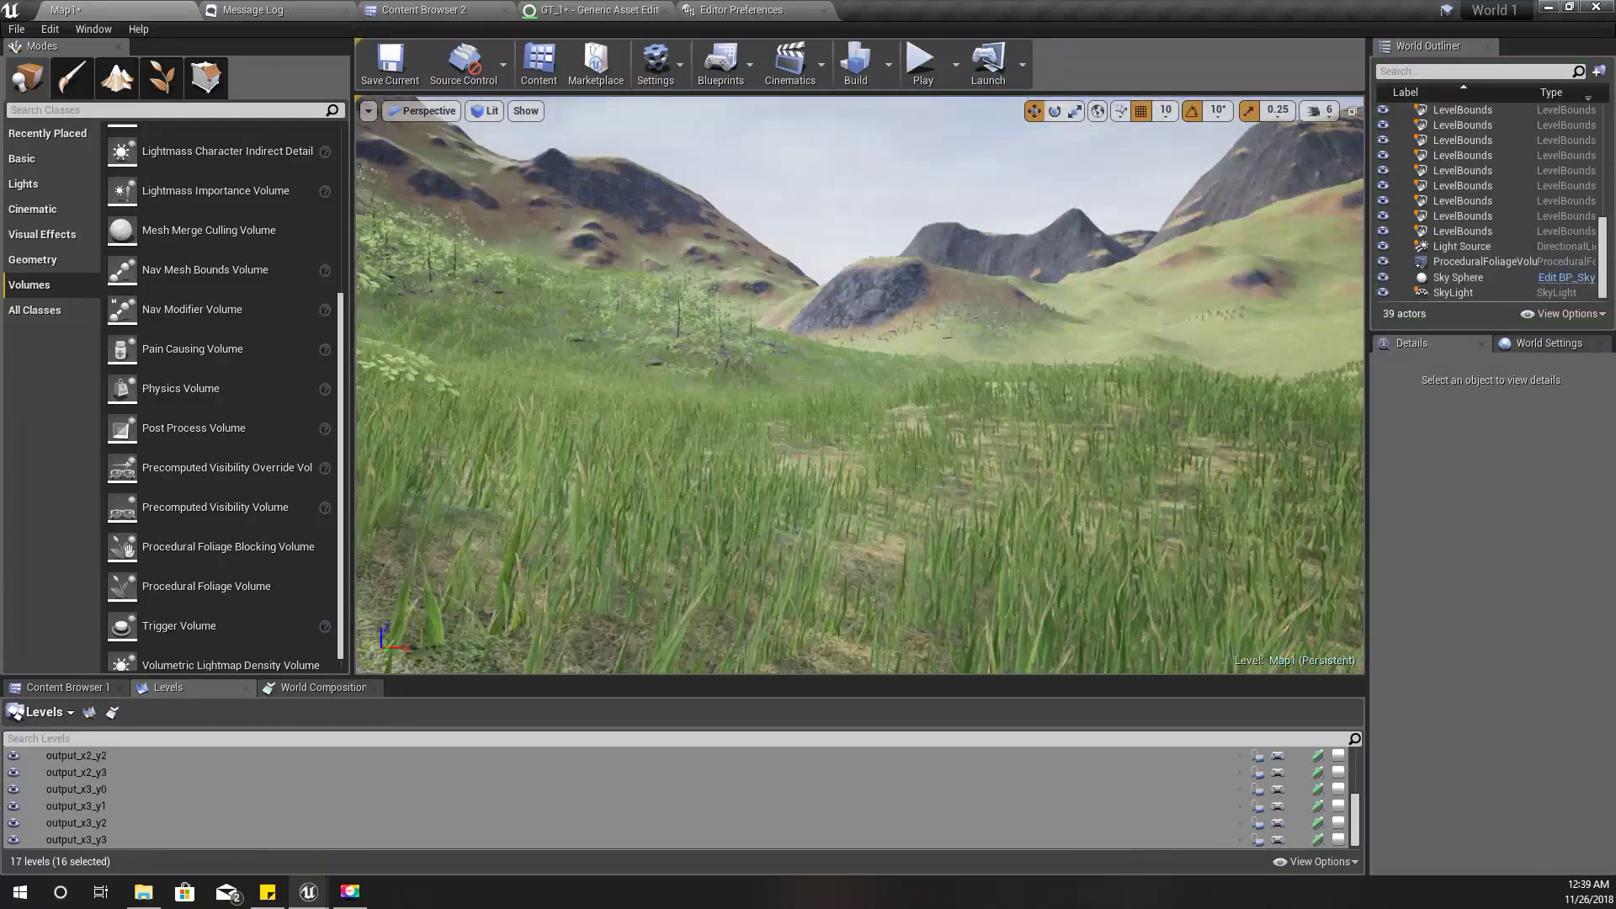
- Select the procedural foliage volume again and try a brush X size of 2000000
{"action": "right_click_drag", "start_coordinate": [860, 384], "coordinate": [606, 471]}
{"action": "key", "text": "e"}
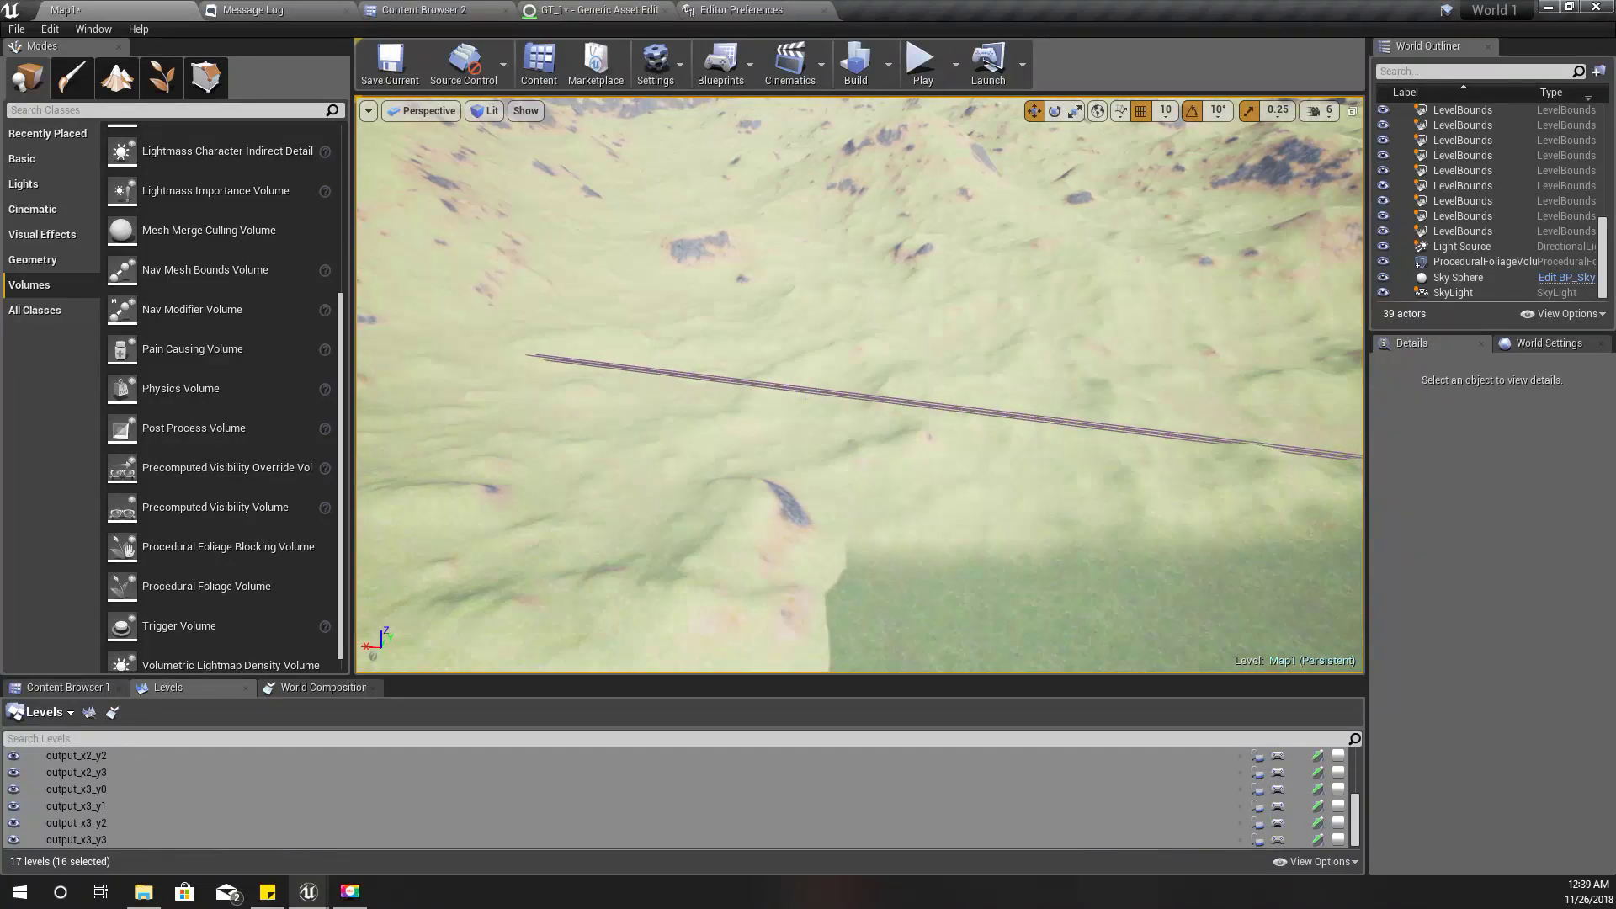
{"action": "left_click", "coordinate": [836, 383]}
{"action": "mouse_move", "coordinate": [850, 386]}
{"action": "right_mouse_down"}
{"action": "mouse_move", "coordinate": [733, 357]}
{"action": "mouse_move", "coordinate": [938, 345]}
{"action": "mouse_move", "coordinate": [836, 378]}
{"action": "mouse_move", "coordinate": [875, 379]}
{"action": "right_mouse_up"}
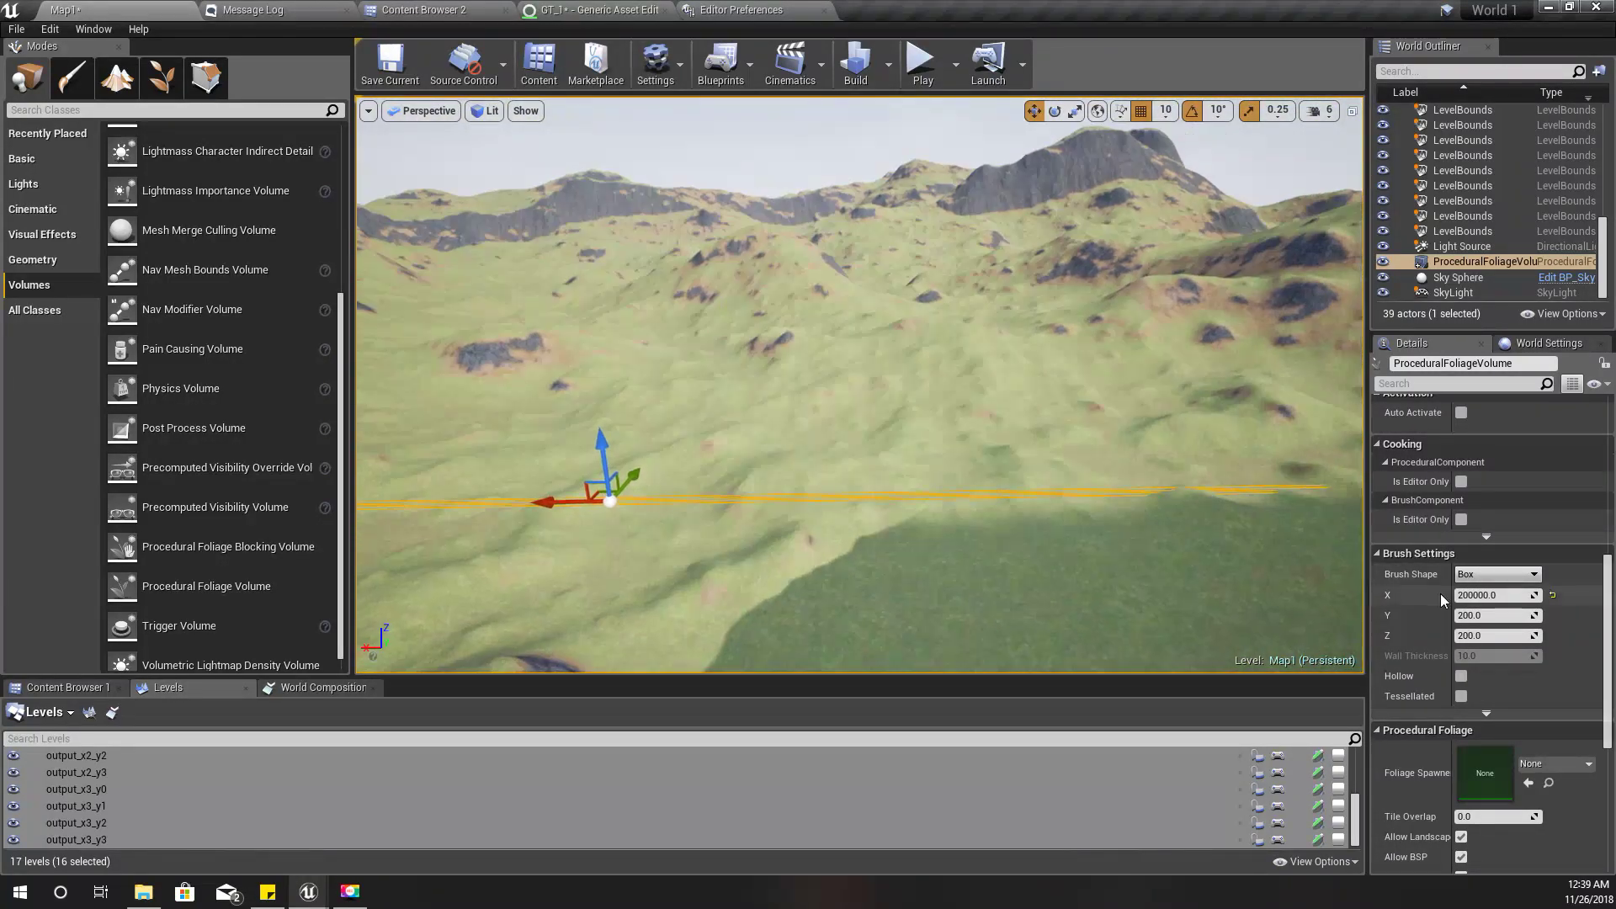
{"action": "left_click", "coordinate": [1507, 595]}
{"action": "type", "text": "2000000"}
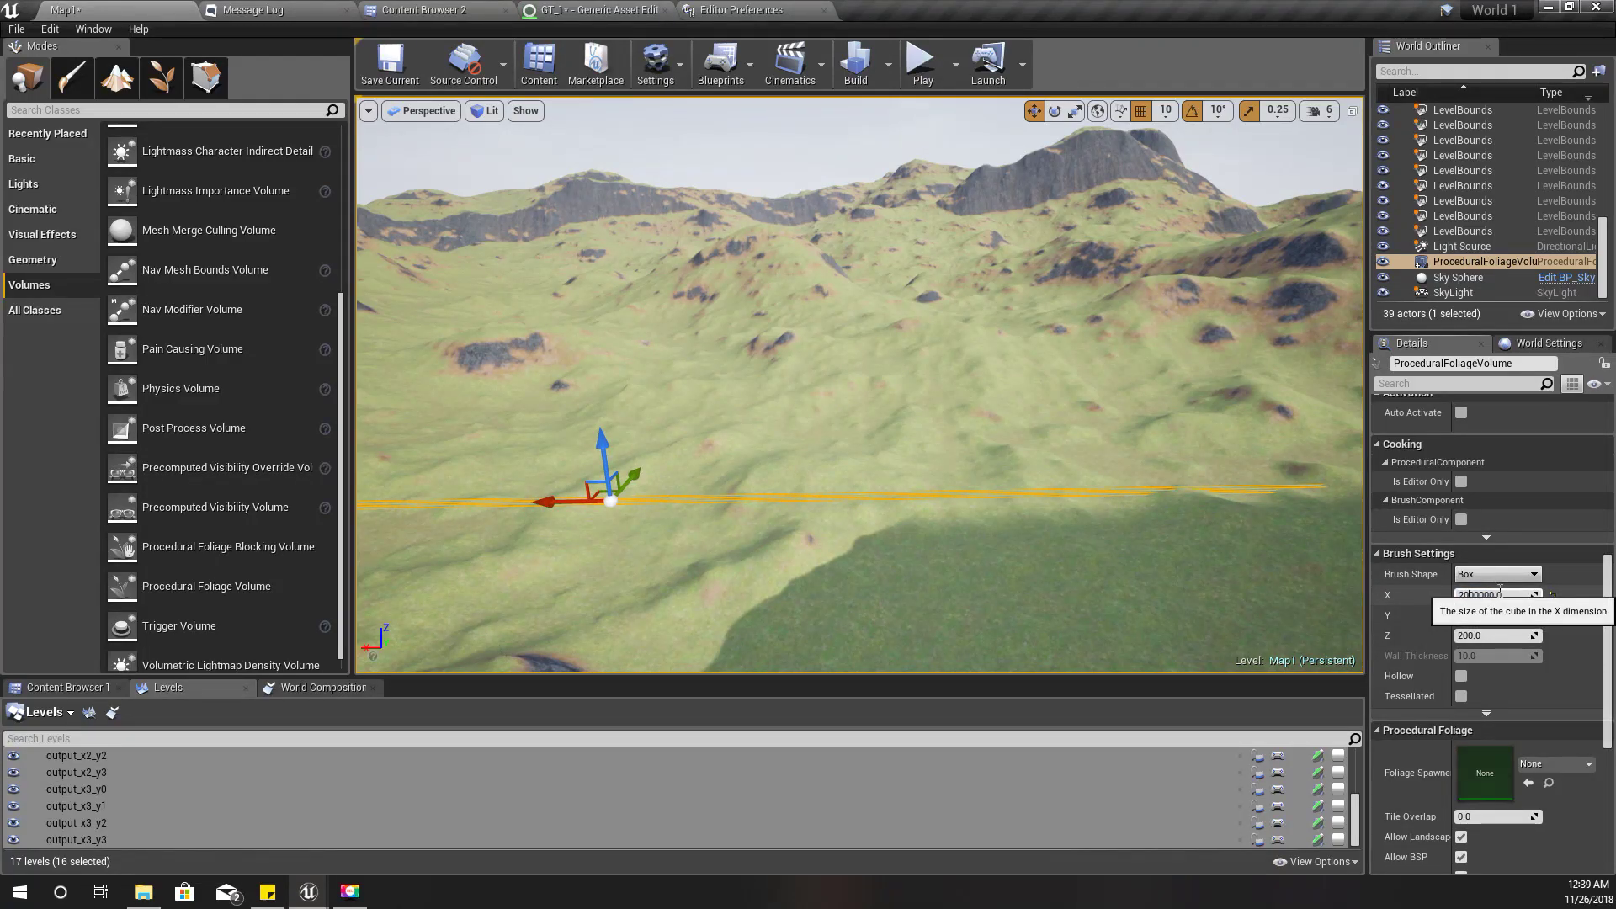
{"action": "key", "text": "Tab"}
- Adjust the height of the procedural foliage volume, lowering it toward the terrain
{"action": "right_click_drag", "start_coordinate": [942, 443], "coordinate": [926, 572]}
{"action": "left_click_drag", "start_coordinate": [763, 371], "coordinate": [747, 251]}
{"action": "mouse_move", "coordinate": [747, 251]}
{"action": "right_mouse_down"}
{"action": "mouse_move", "coordinate": [589, 168]}
{"action": "mouse_move", "coordinate": [749, 232]}
{"action": "right_mouse_up"}
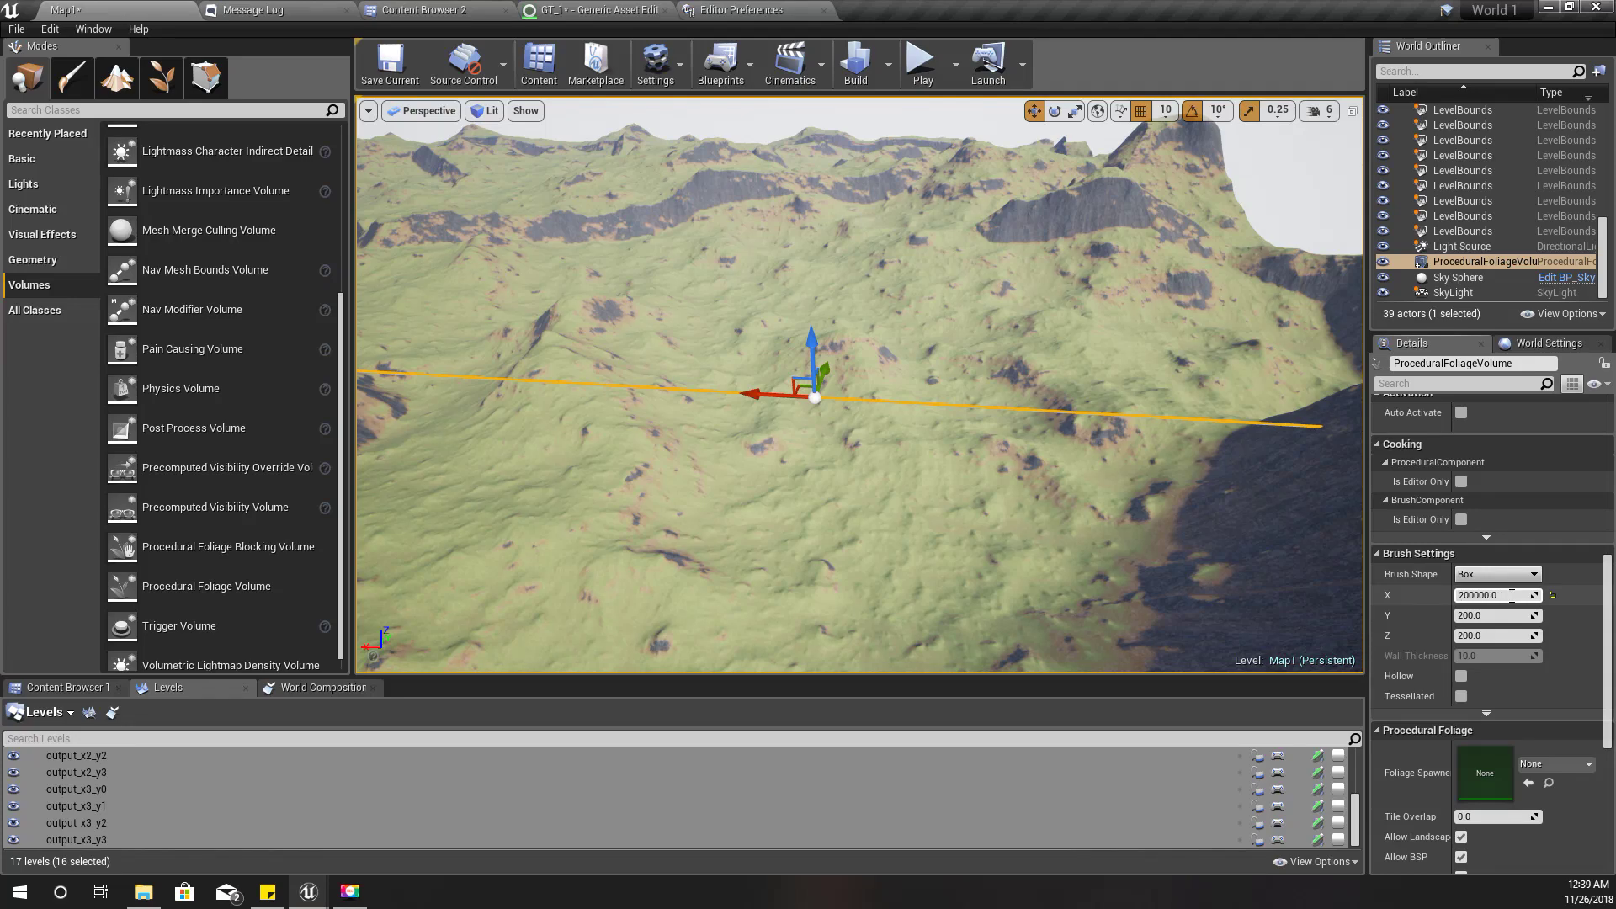
{"action": "right_click_drag", "start_coordinate": [858, 384], "coordinate": [888, 420]}
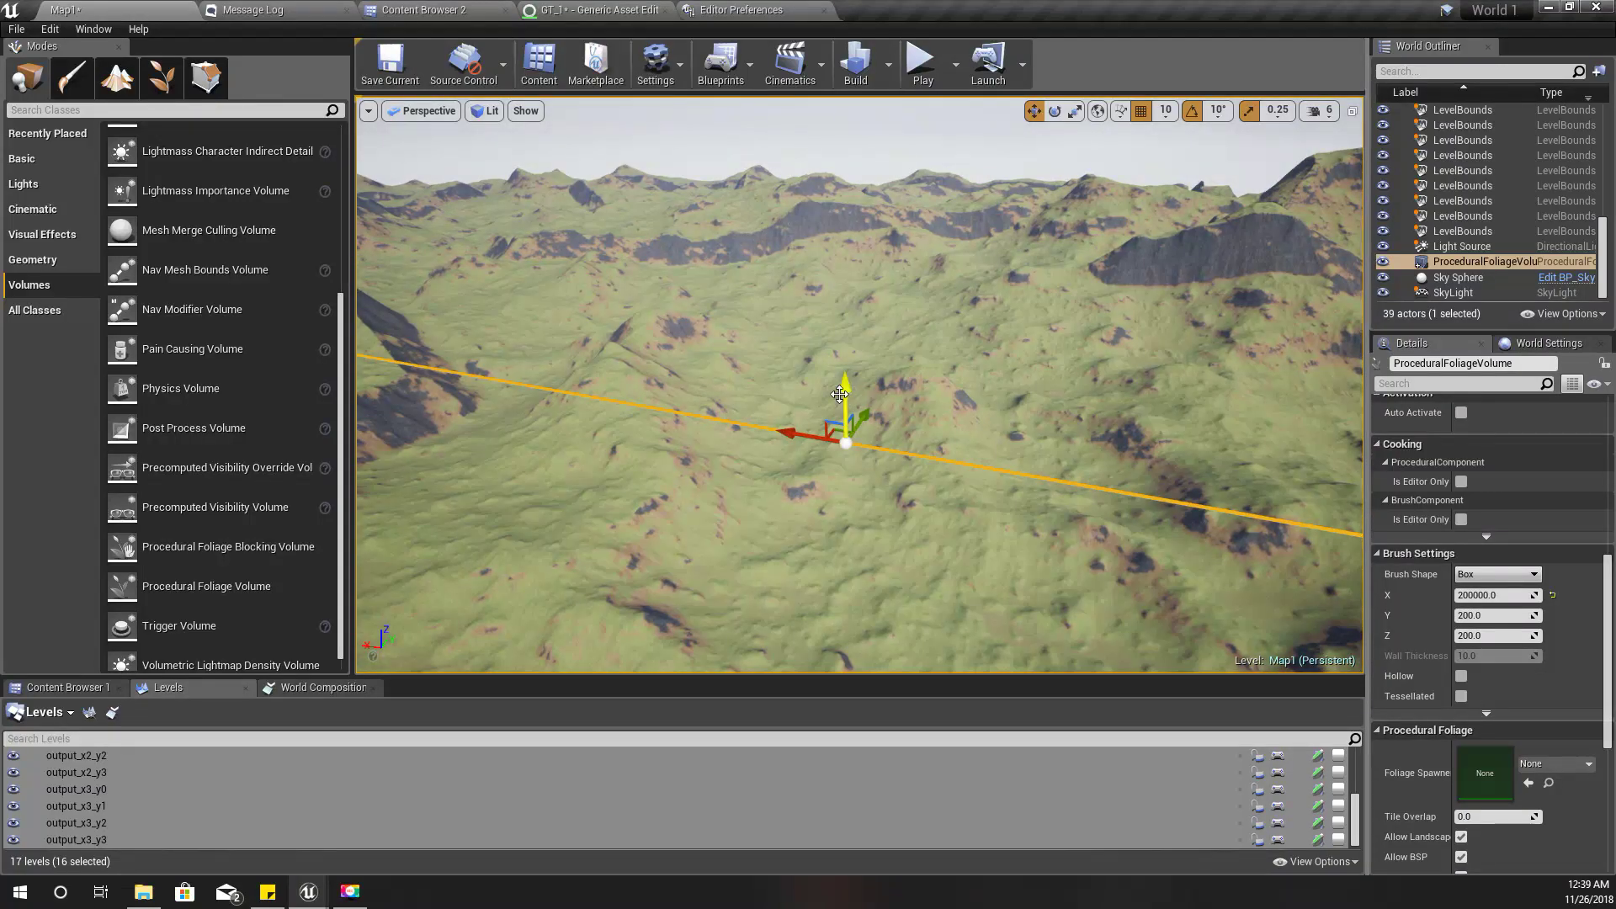
{"action": "left_click_drag", "start_coordinate": [840, 394], "coordinate": [850, 551]}
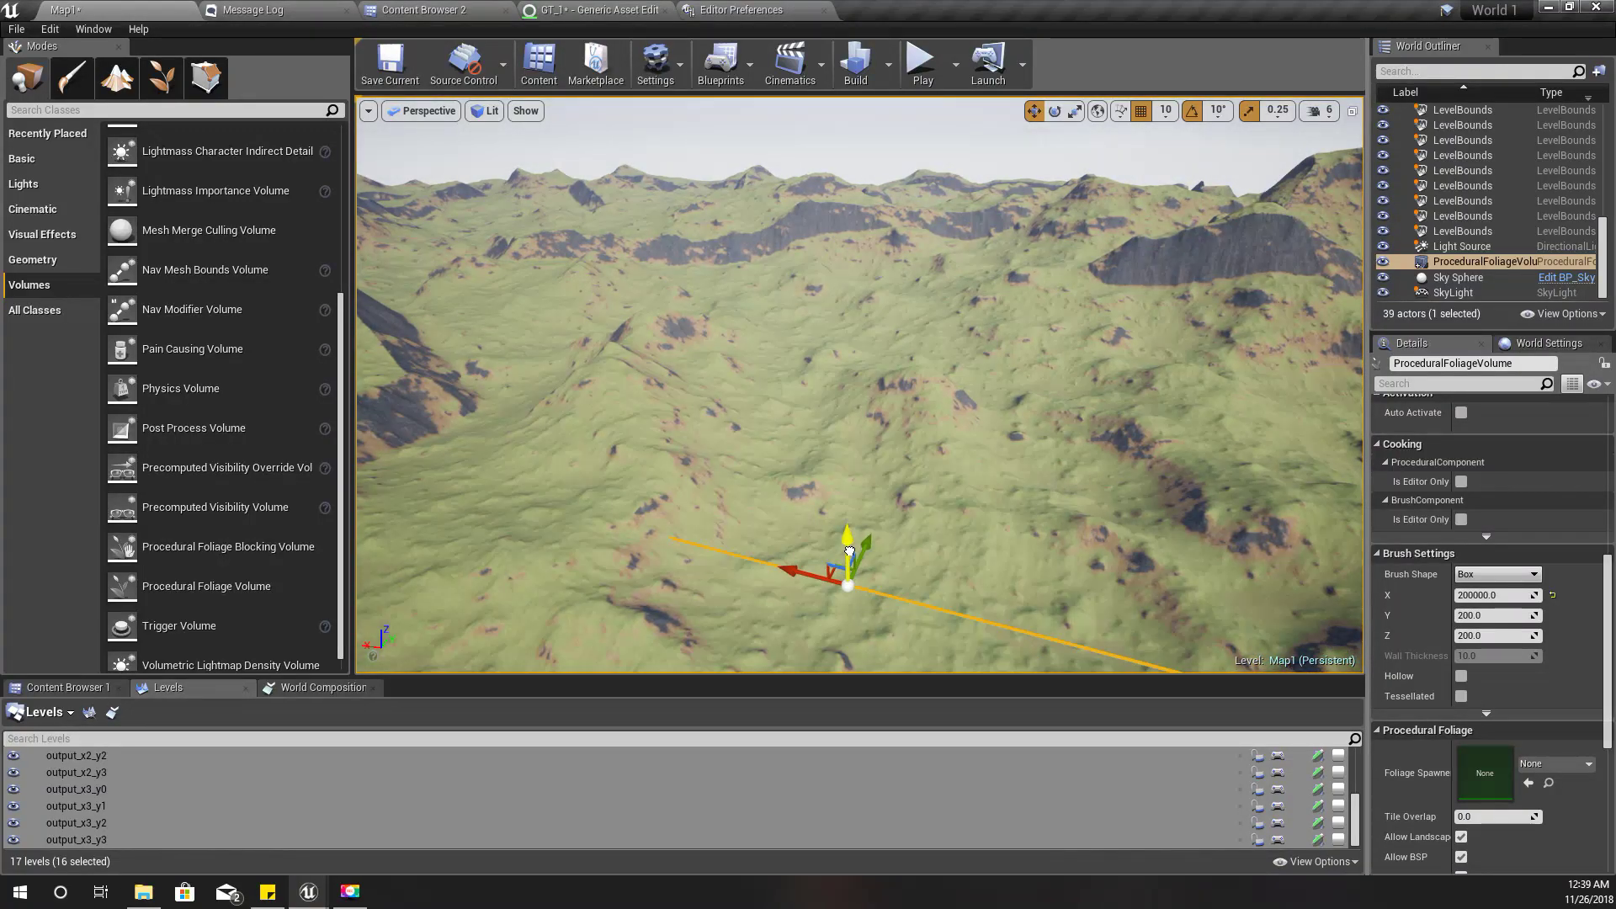
- Copy the volume's brush X size of 200000 into its Y and Z sizes
{"action": "left_click", "coordinate": [1493, 595]}
{"action": "key", "text": "ctrl+c"}
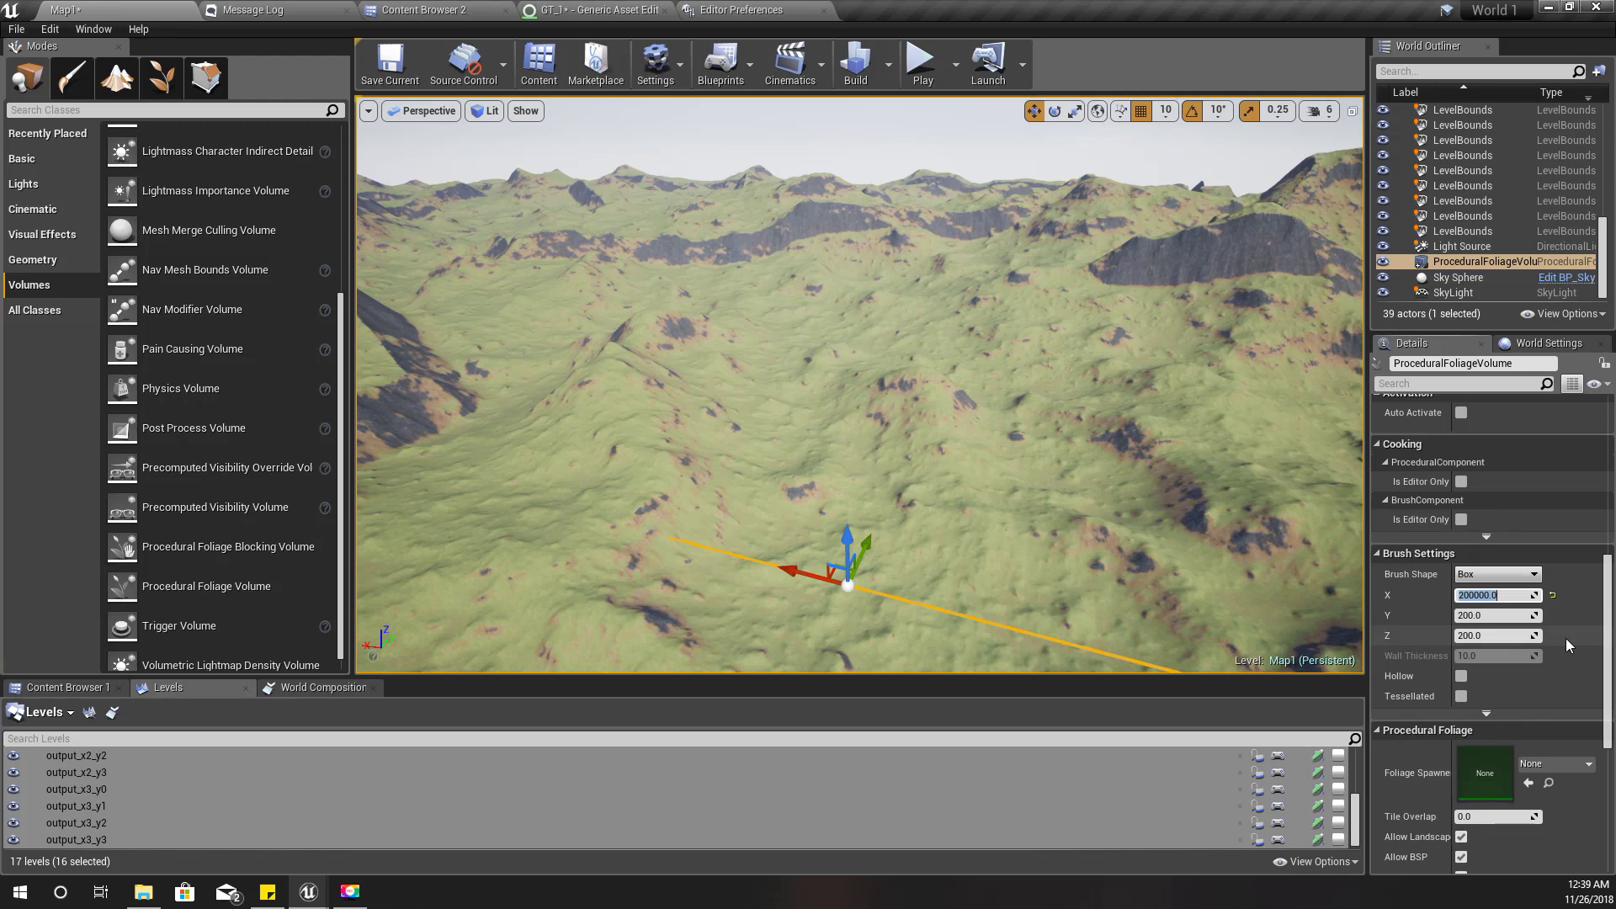
{"action": "key", "text": "Tab"}
{"action": "key", "text": "ctrl+v"}
{"action": "key", "text": "Tab"}
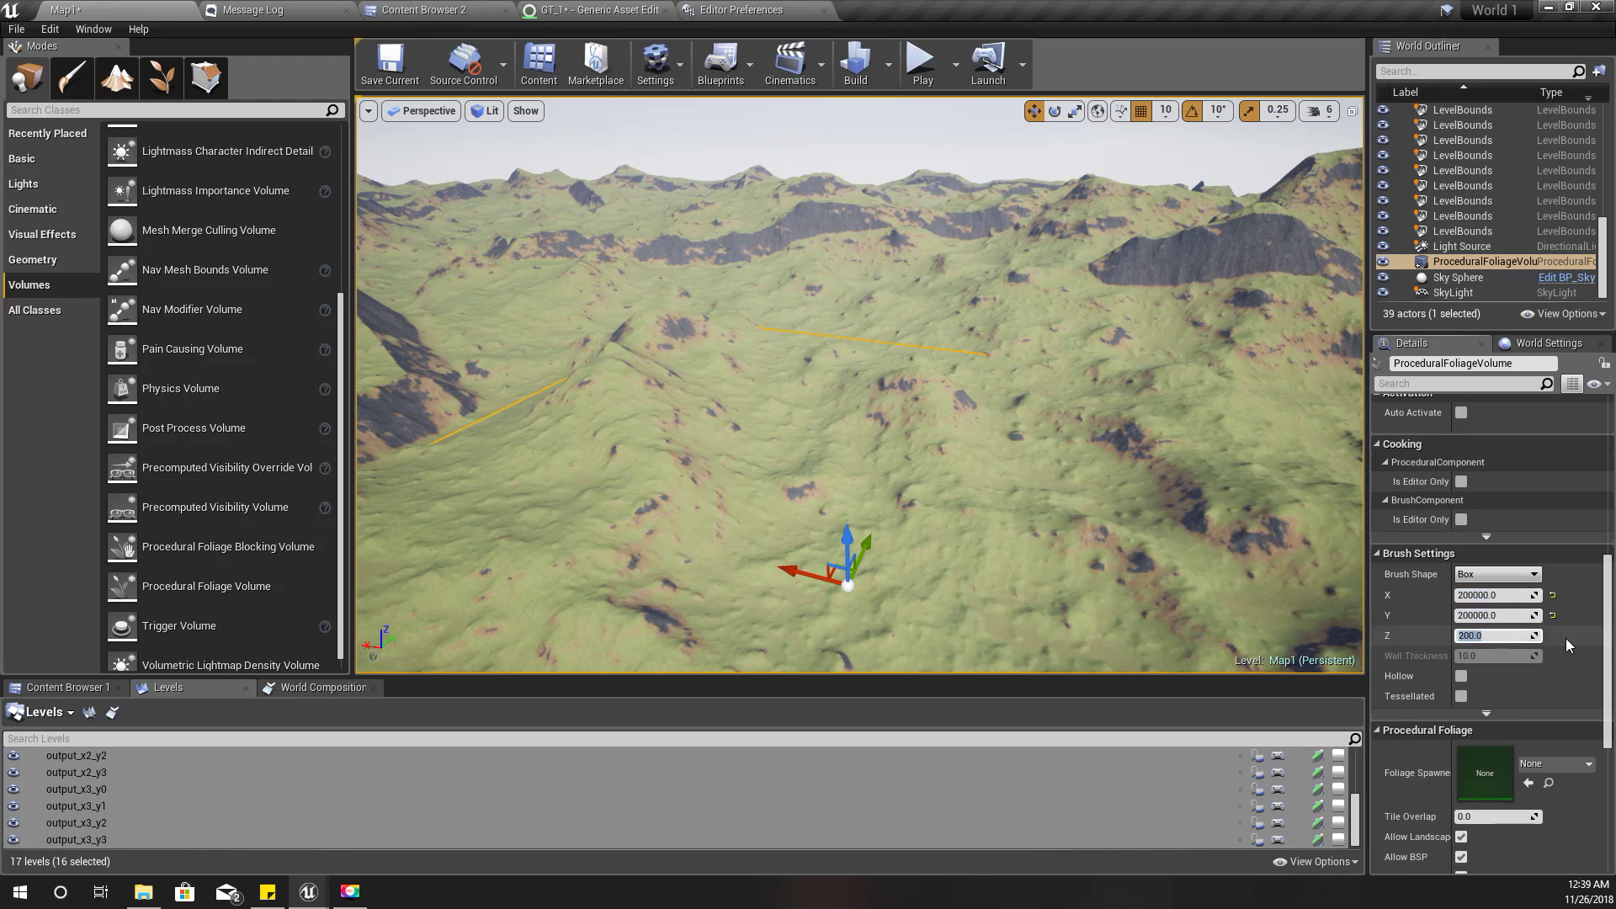
{"action": "key", "text": "ctrl+v"}
{"action": "key", "text": "Return"}
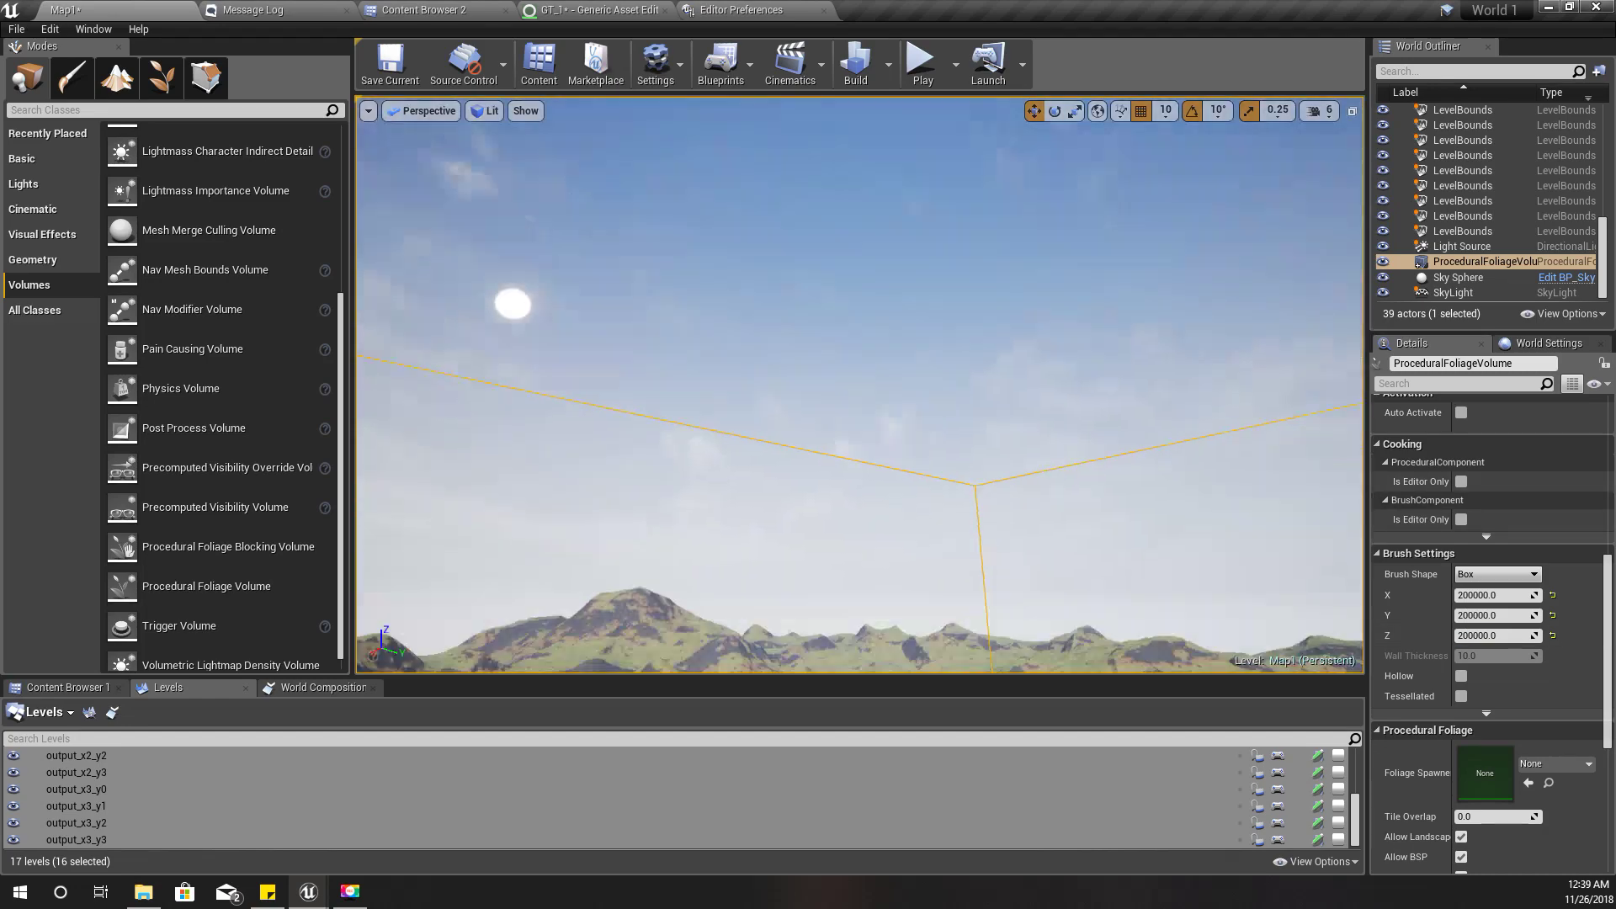
- Reduce the volume's brush Z size, trying 20000 before settling on 50000
{"action": "right_click_drag", "start_coordinate": [860, 384], "coordinate": [976, 505]}
{"action": "left_click", "coordinate": [1515, 635]}
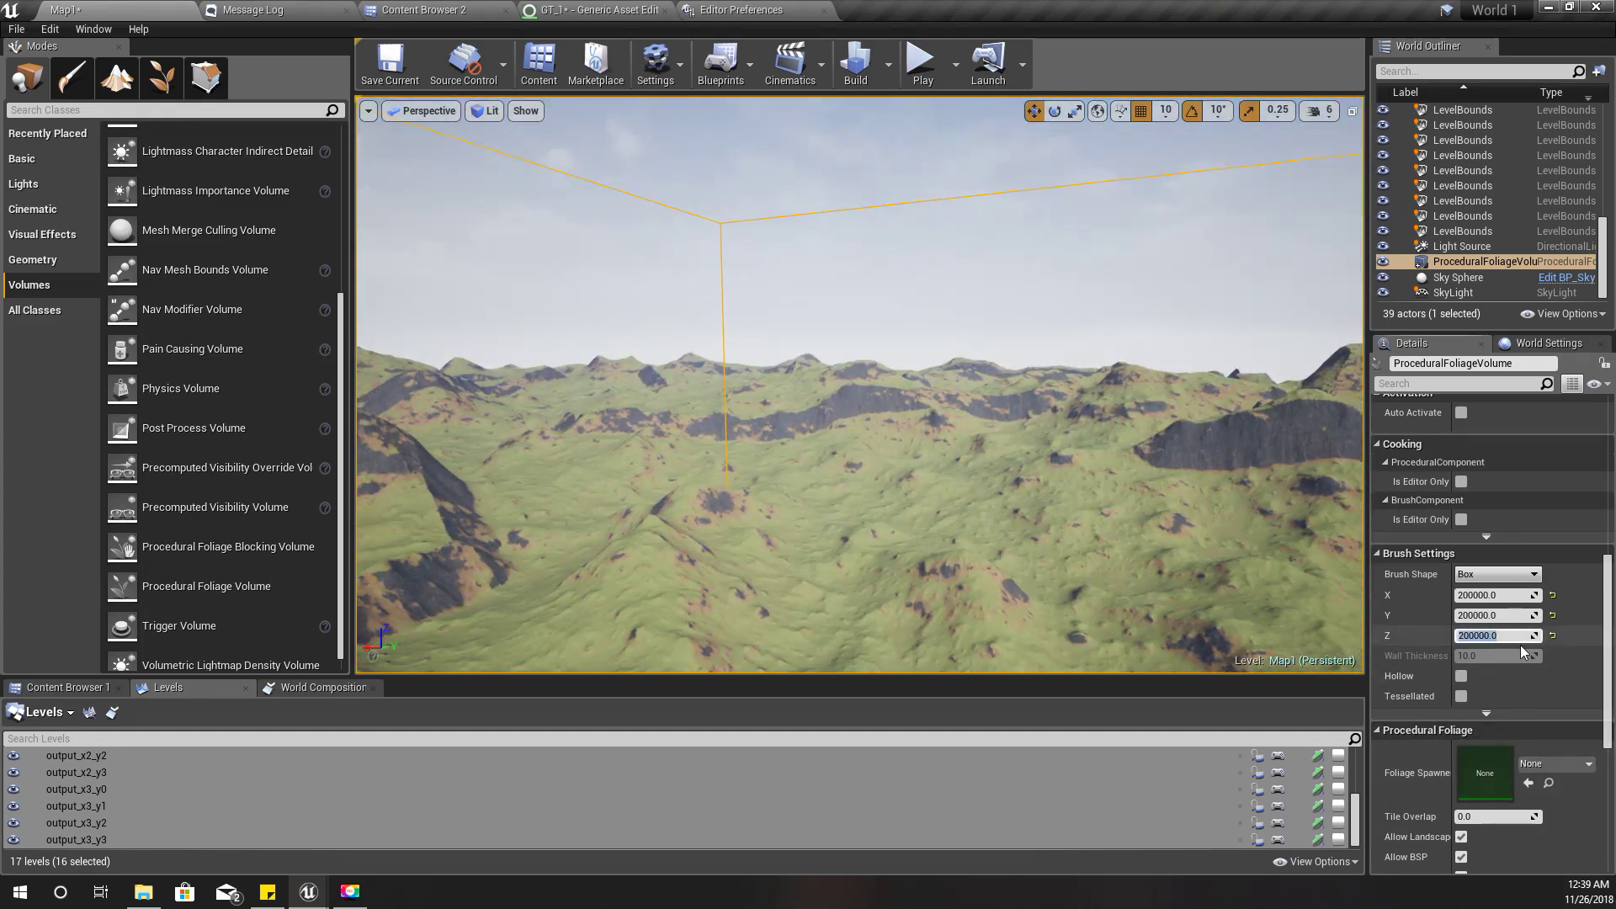
{"action": "type", "text": "20000"}
{"action": "key", "text": "Return"}
{"action": "mouse_move", "coordinate": [926, 528]}
{"action": "right_mouse_down"}
{"action": "mouse_move", "coordinate": [741, 640]}
{"action": "mouse_move", "coordinate": [934, 606]}
{"action": "mouse_move", "coordinate": [757, 581]}
{"action": "mouse_move", "coordinate": [926, 585]}
{"action": "mouse_move", "coordinate": [921, 517]}
{"action": "right_mouse_up"}
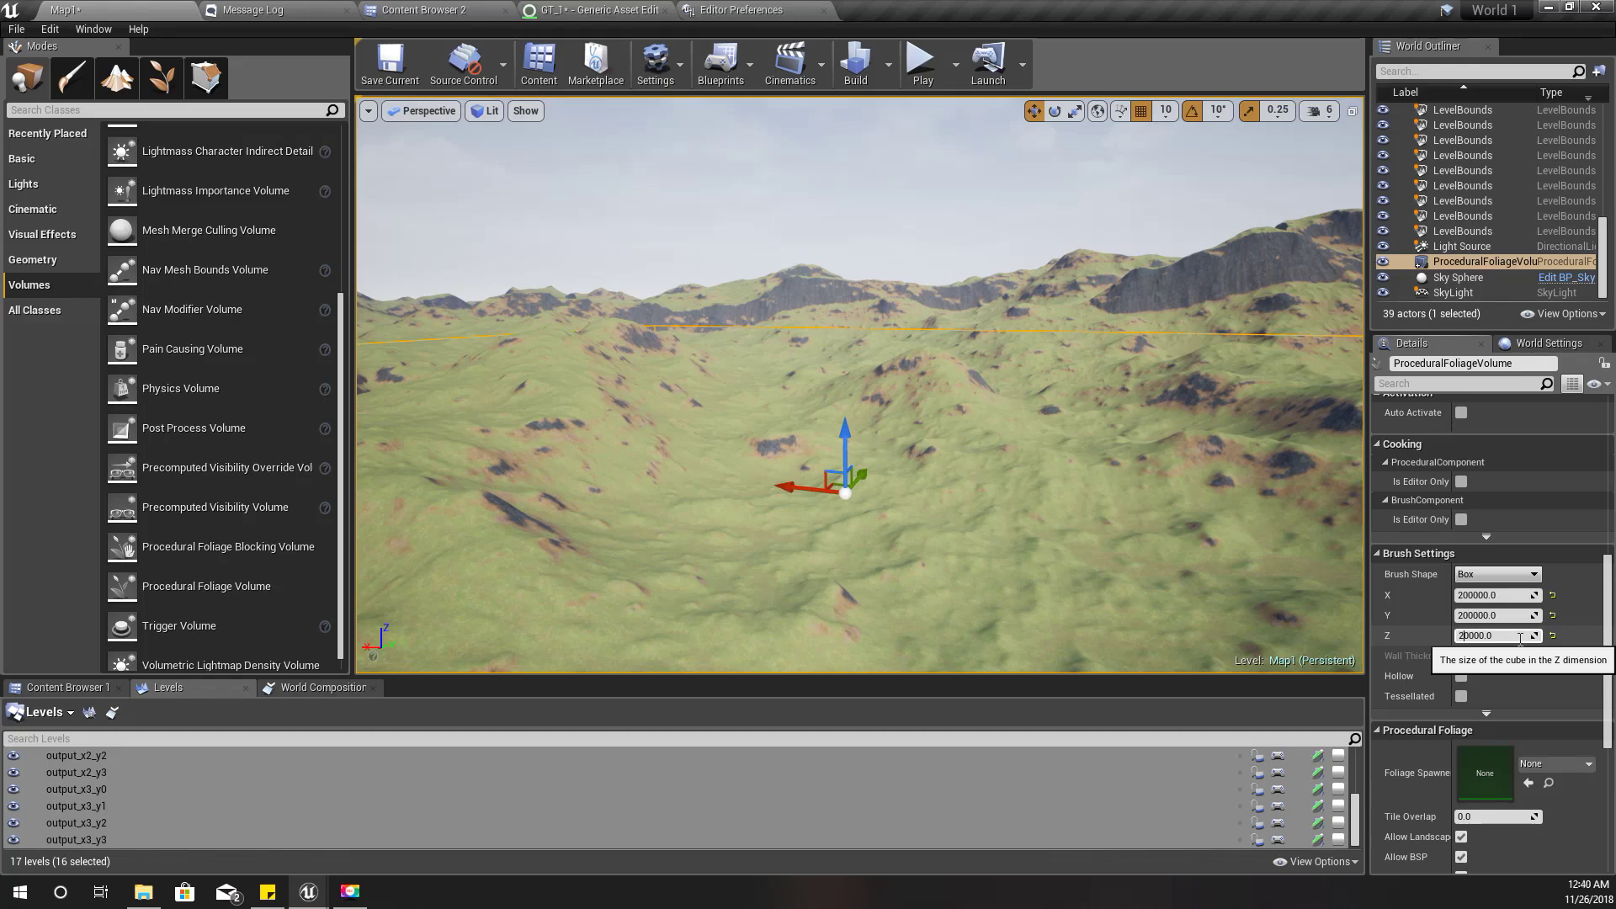
{"action": "type", "text": "5"}
{"action": "key", "text": "Return"}
- Inspect the resized volume over the landscape and check its Foliage Spawner options
{"action": "right_click_drag", "start_coordinate": [1010, 539], "coordinate": [825, 589]}
{"action": "right_click_drag", "start_coordinate": [934, 505], "coordinate": [957, 464]}
{"action": "scroll", "coordinate": [1527, 795], "scroll_direction": "down", "scroll_amount": 2}
{"action": "left_click", "coordinate": [1545, 682]}
{"action": "key", "text": "w"}
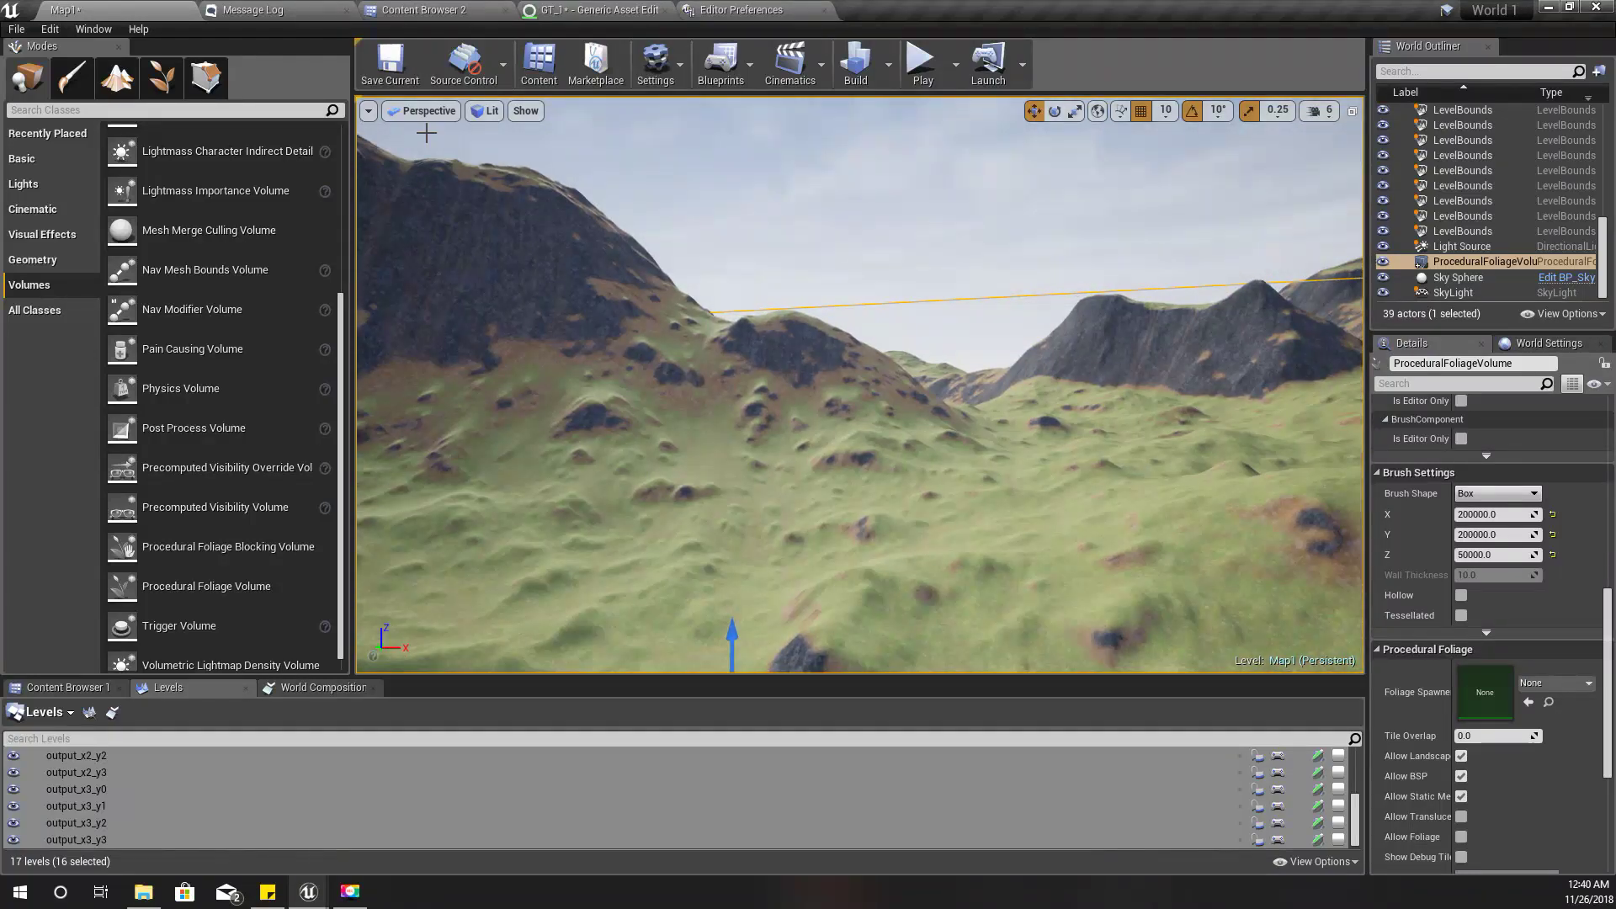
- Create a Procedural Foliage Spawner asset named PFS in the Foliage folder and open it
{"action": "left_click", "coordinate": [421, 10]}
{"action": "left_click", "coordinate": [445, 261]}
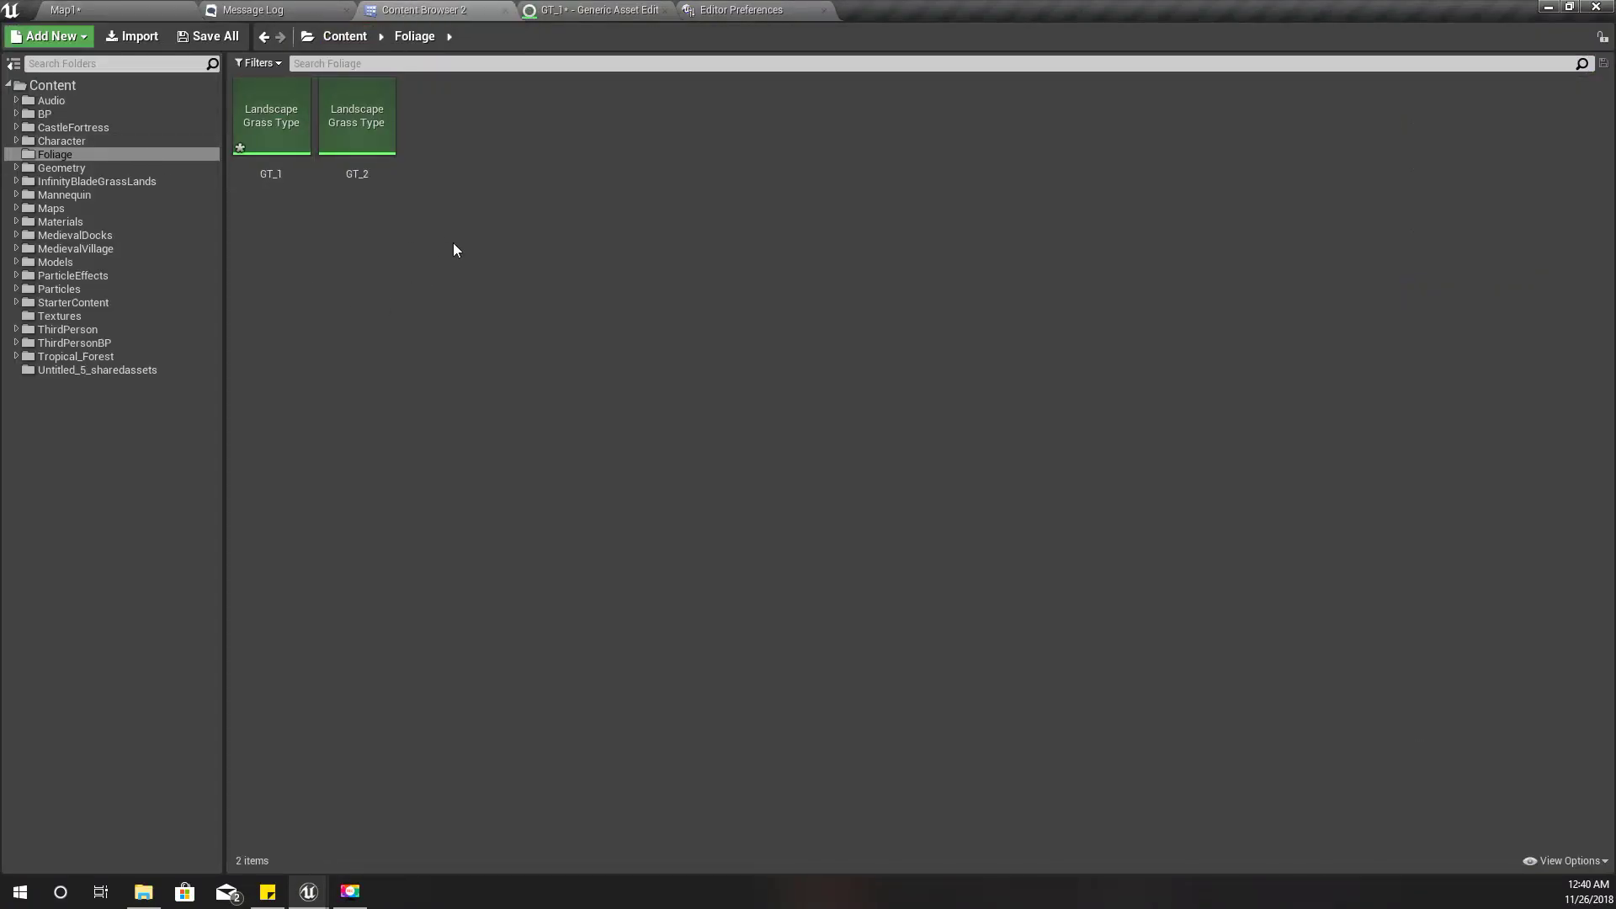
{"action": "right_click", "coordinate": [480, 154]}
{"action": "mouse_move", "coordinate": [575, 509]}
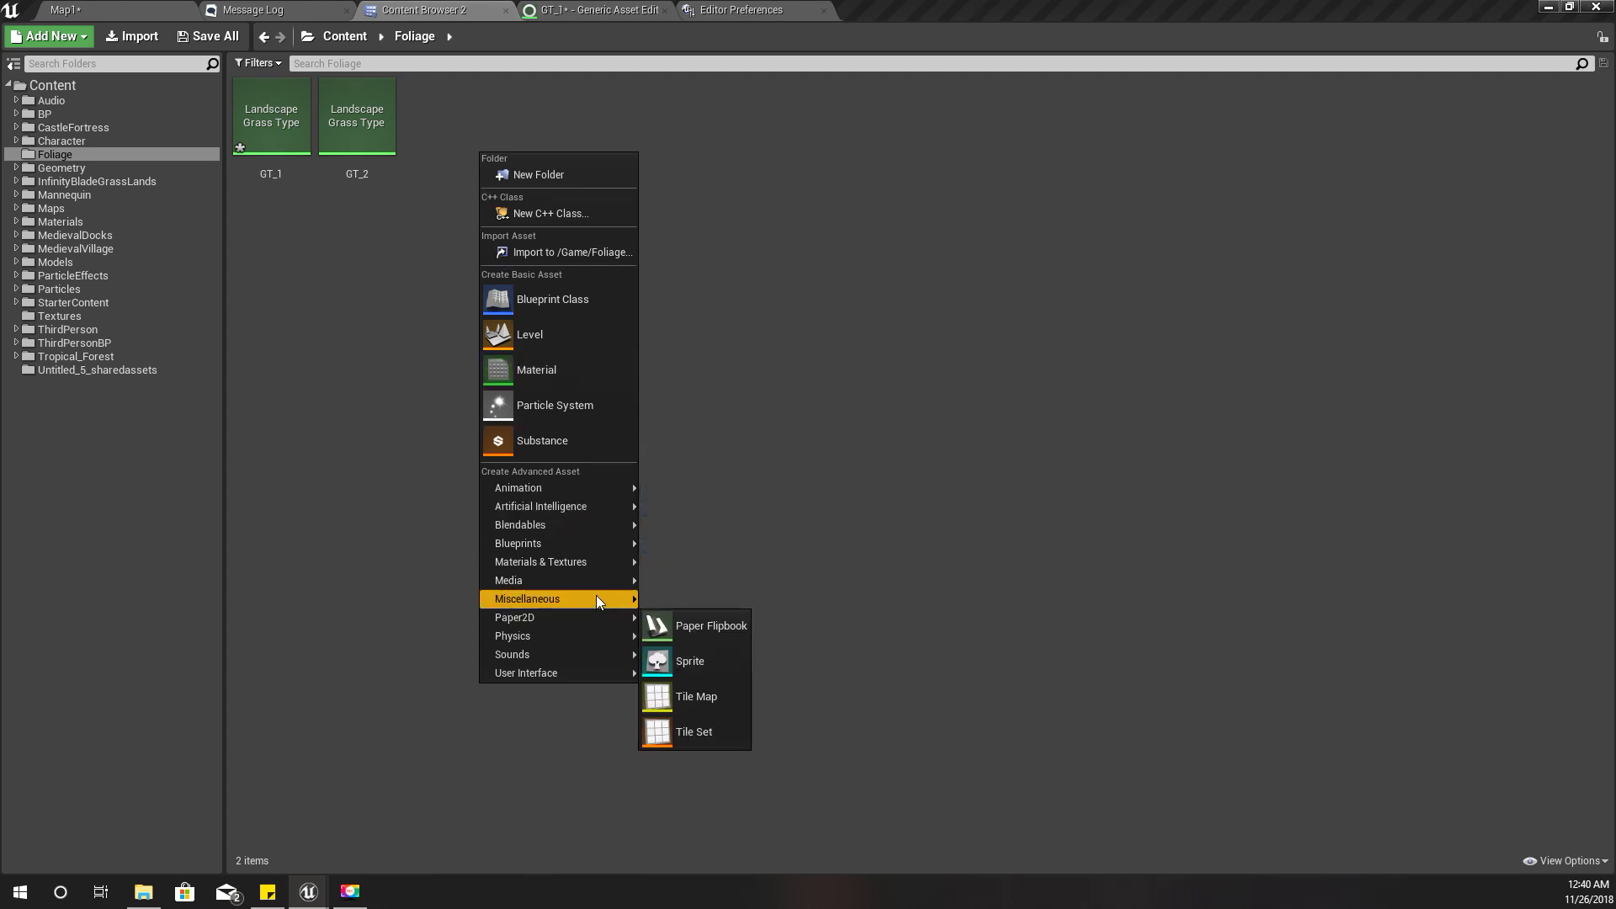
{"action": "mouse_move", "coordinate": [594, 595]}
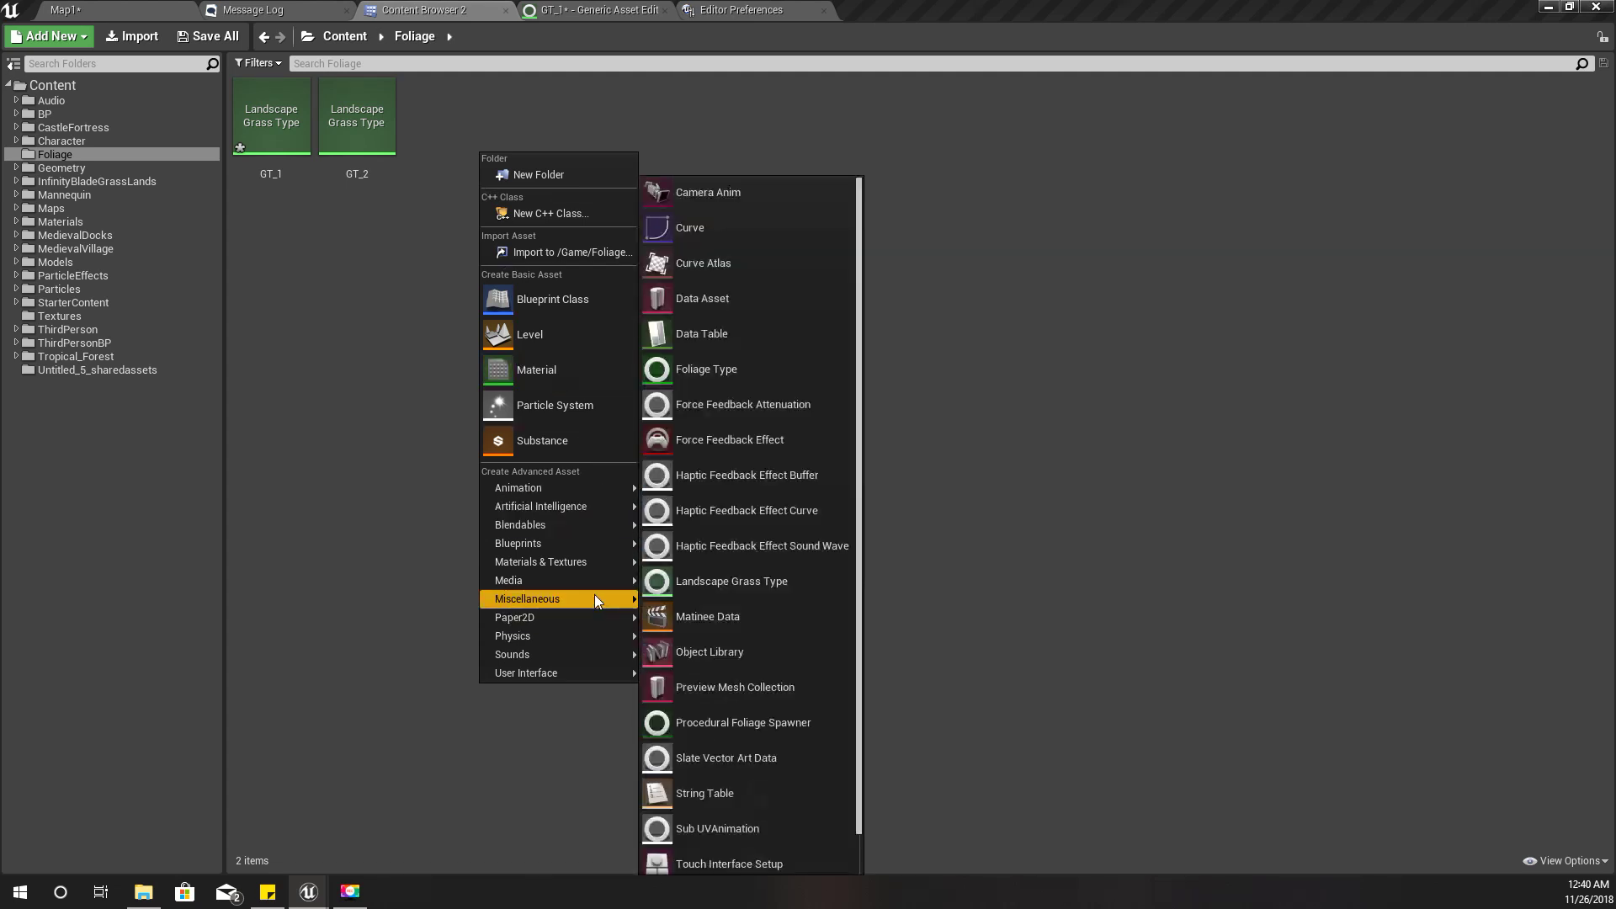
{"action": "left_click", "coordinate": [759, 728]}
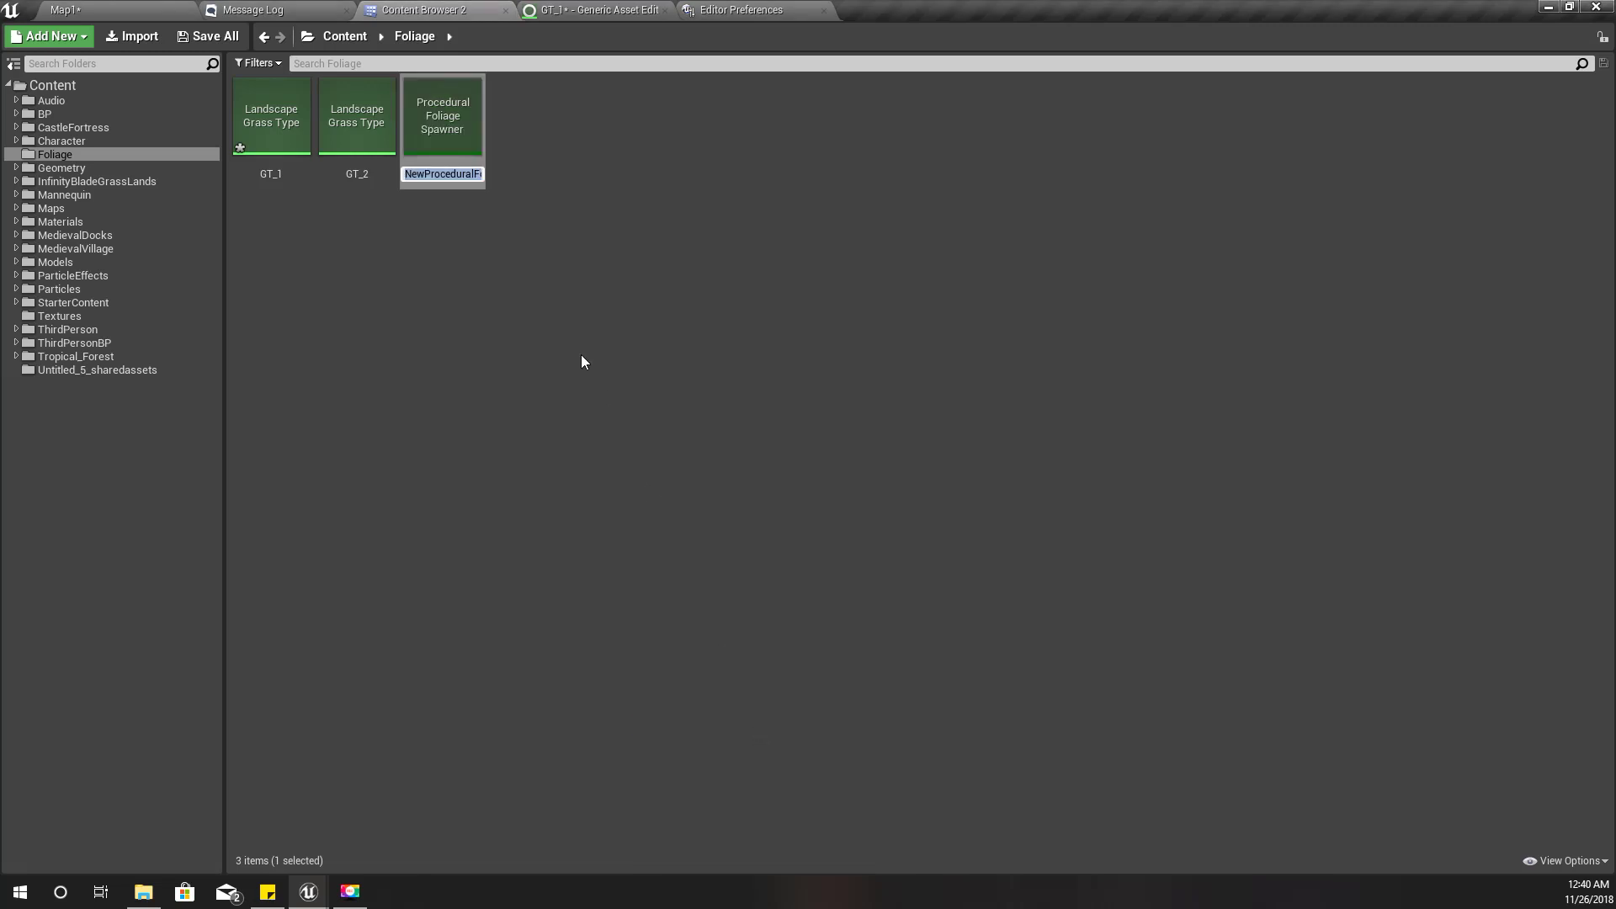
{"action": "type", "text": "PFS"}
{"action": "key", "text": "Return"}
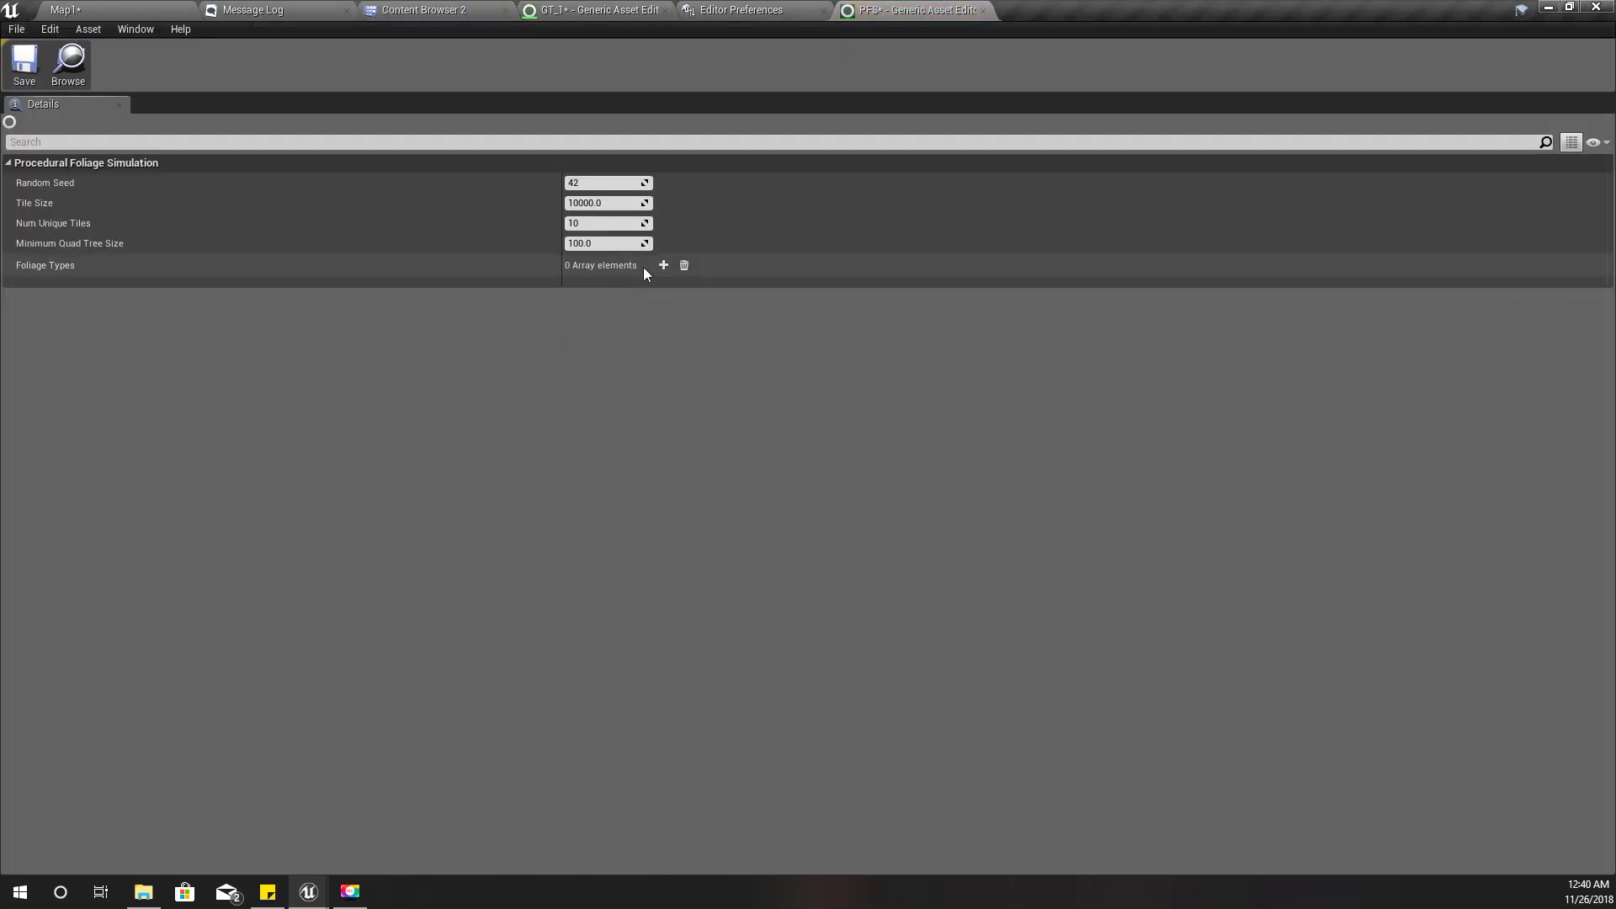
- Search the entire Content folder for assets matching "tree"
{"action": "left_click", "coordinate": [119, 9]}
{"action": "left_click_drag", "start_coordinate": [743, 352], "coordinate": [476, 227]}
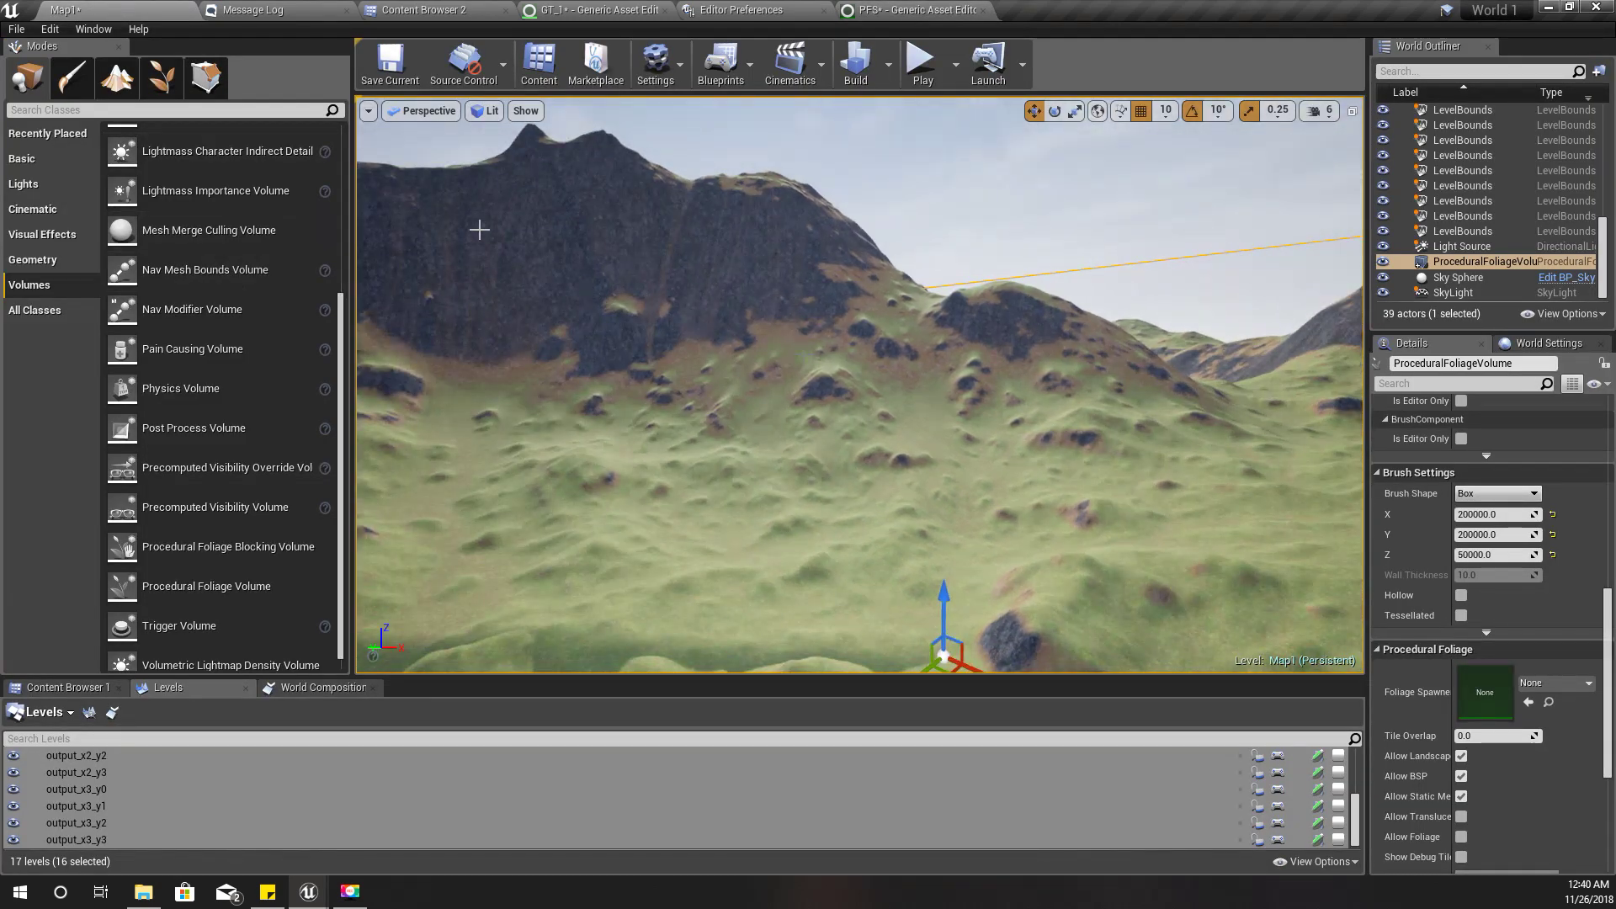
{"action": "left_click", "coordinate": [427, 9]}
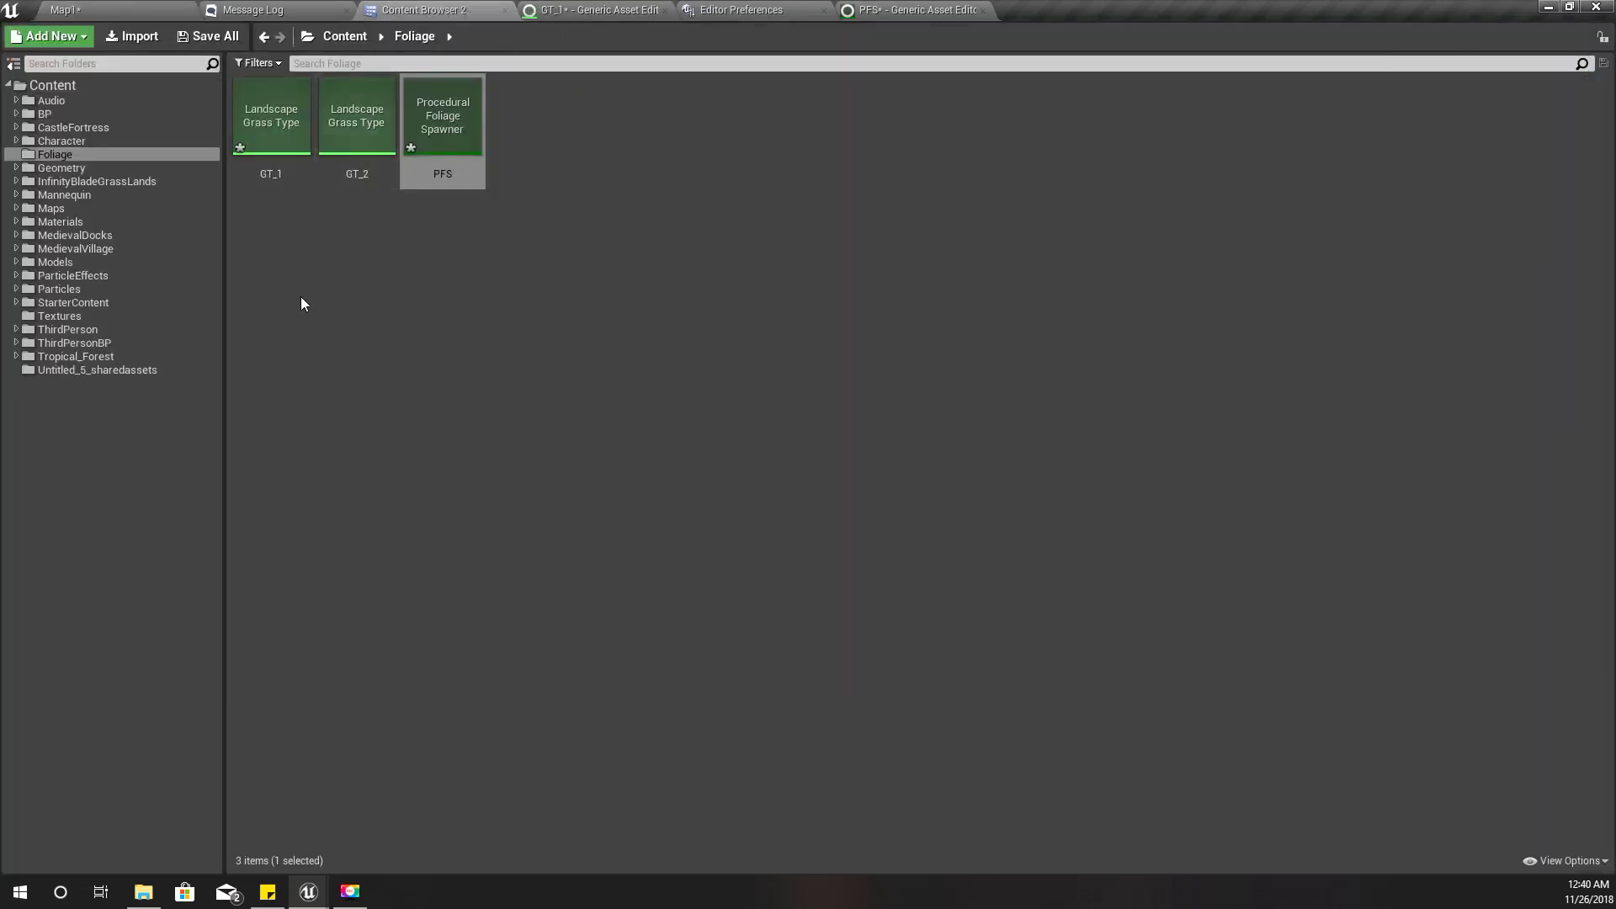
{"action": "left_click", "coordinate": [52, 85]}
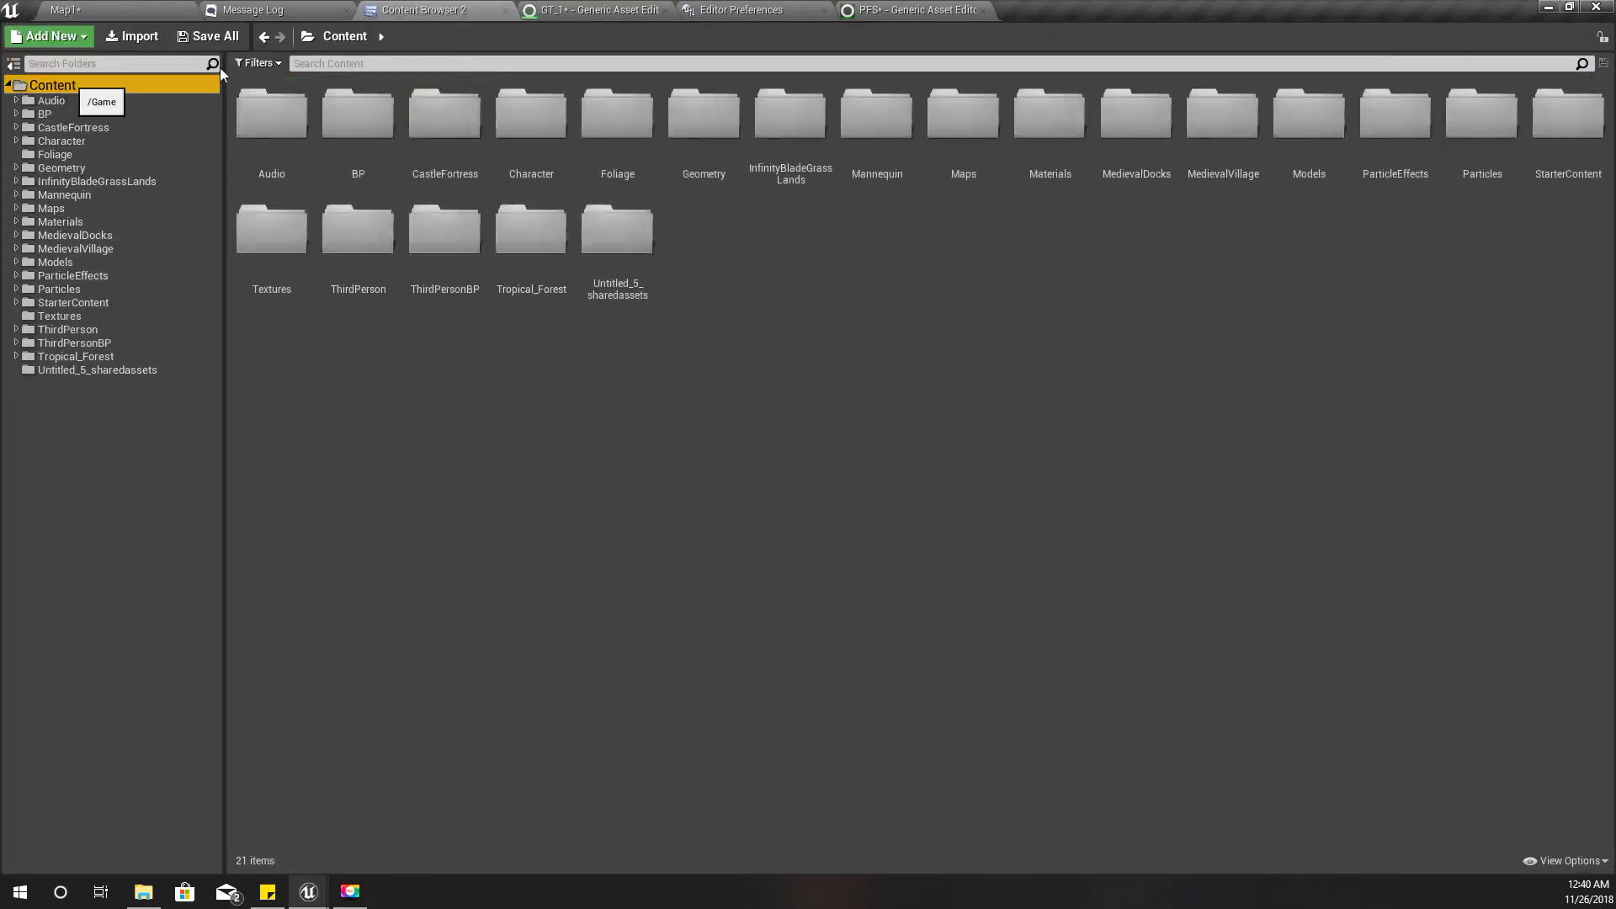
{"action": "left_click", "coordinate": [393, 65]}
{"action": "type", "text": "trees"}
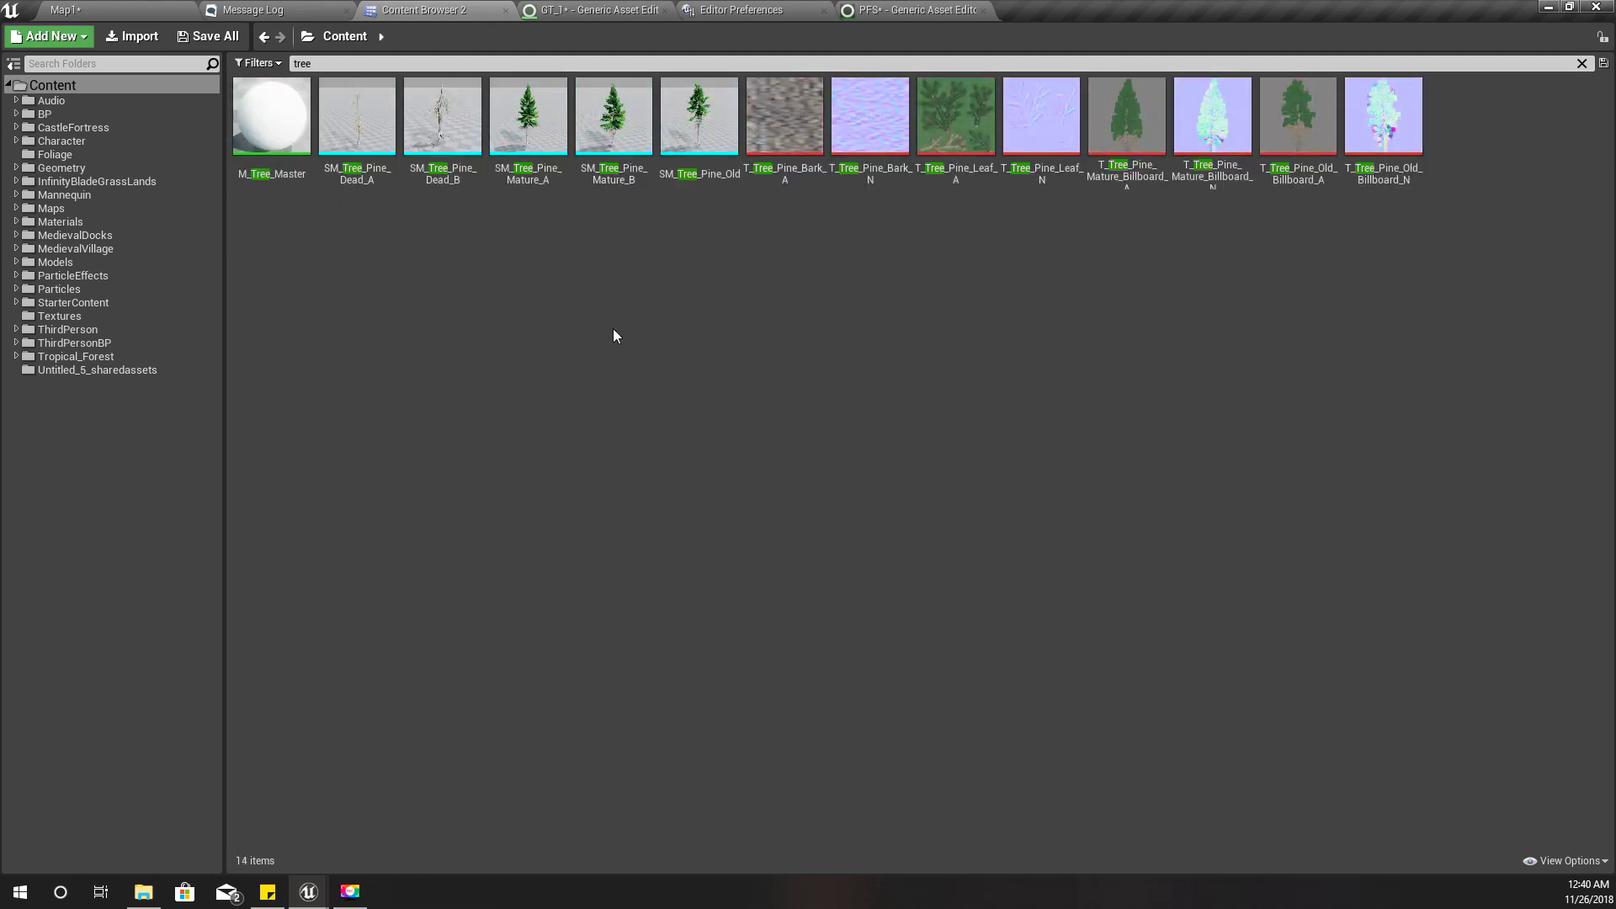
{"action": "right_click", "coordinate": [524, 128]}
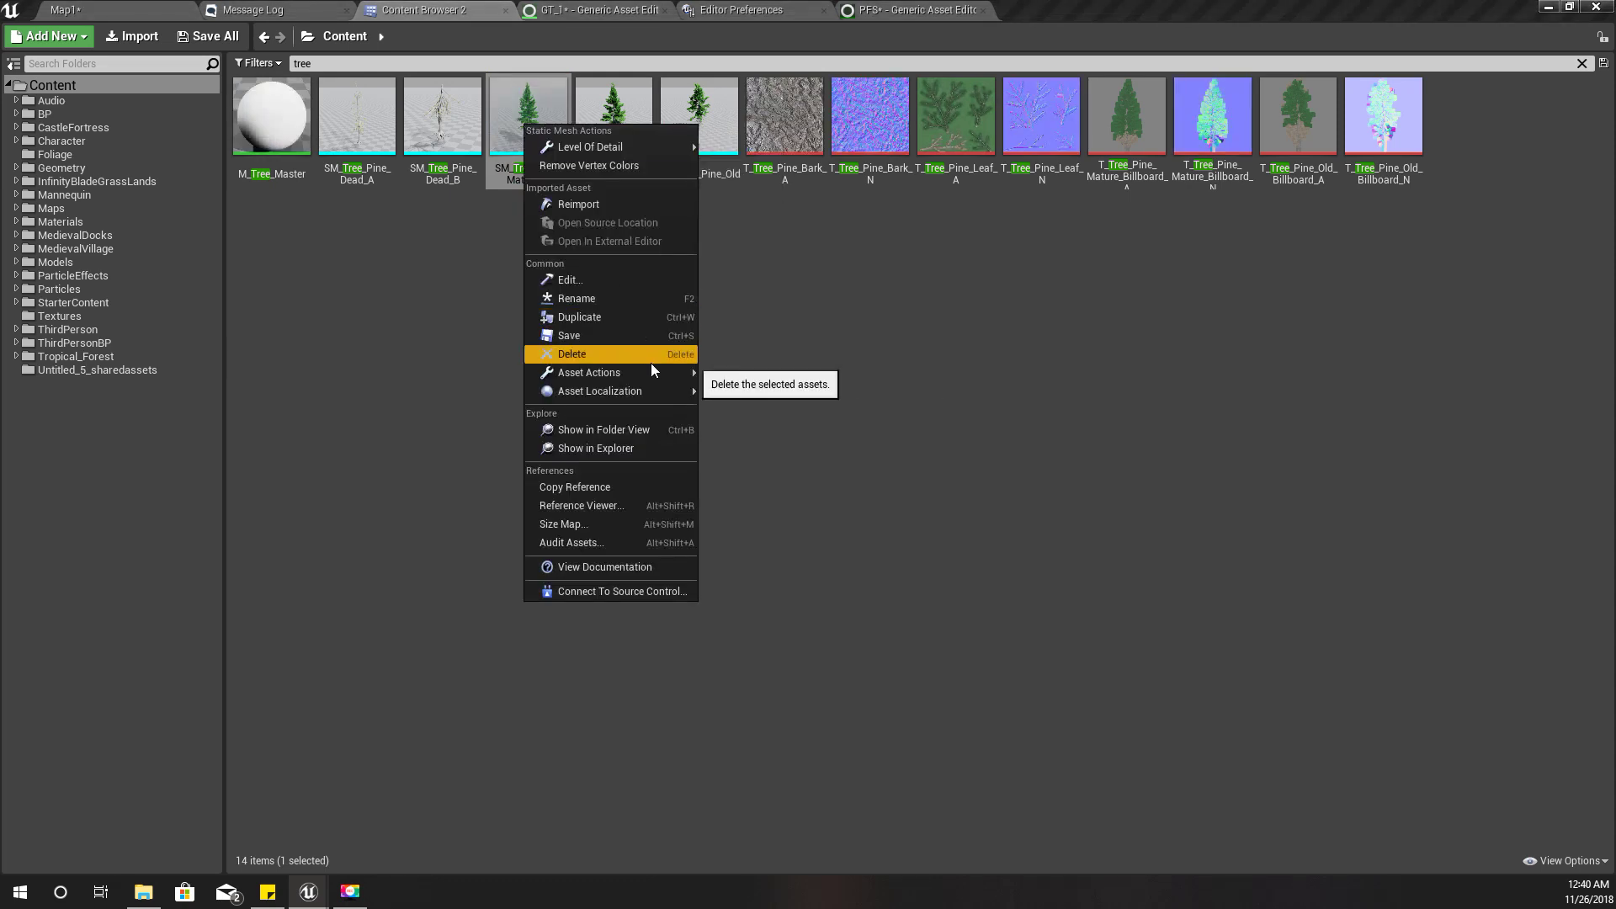
{"action": "mouse_move", "coordinate": [654, 375]}
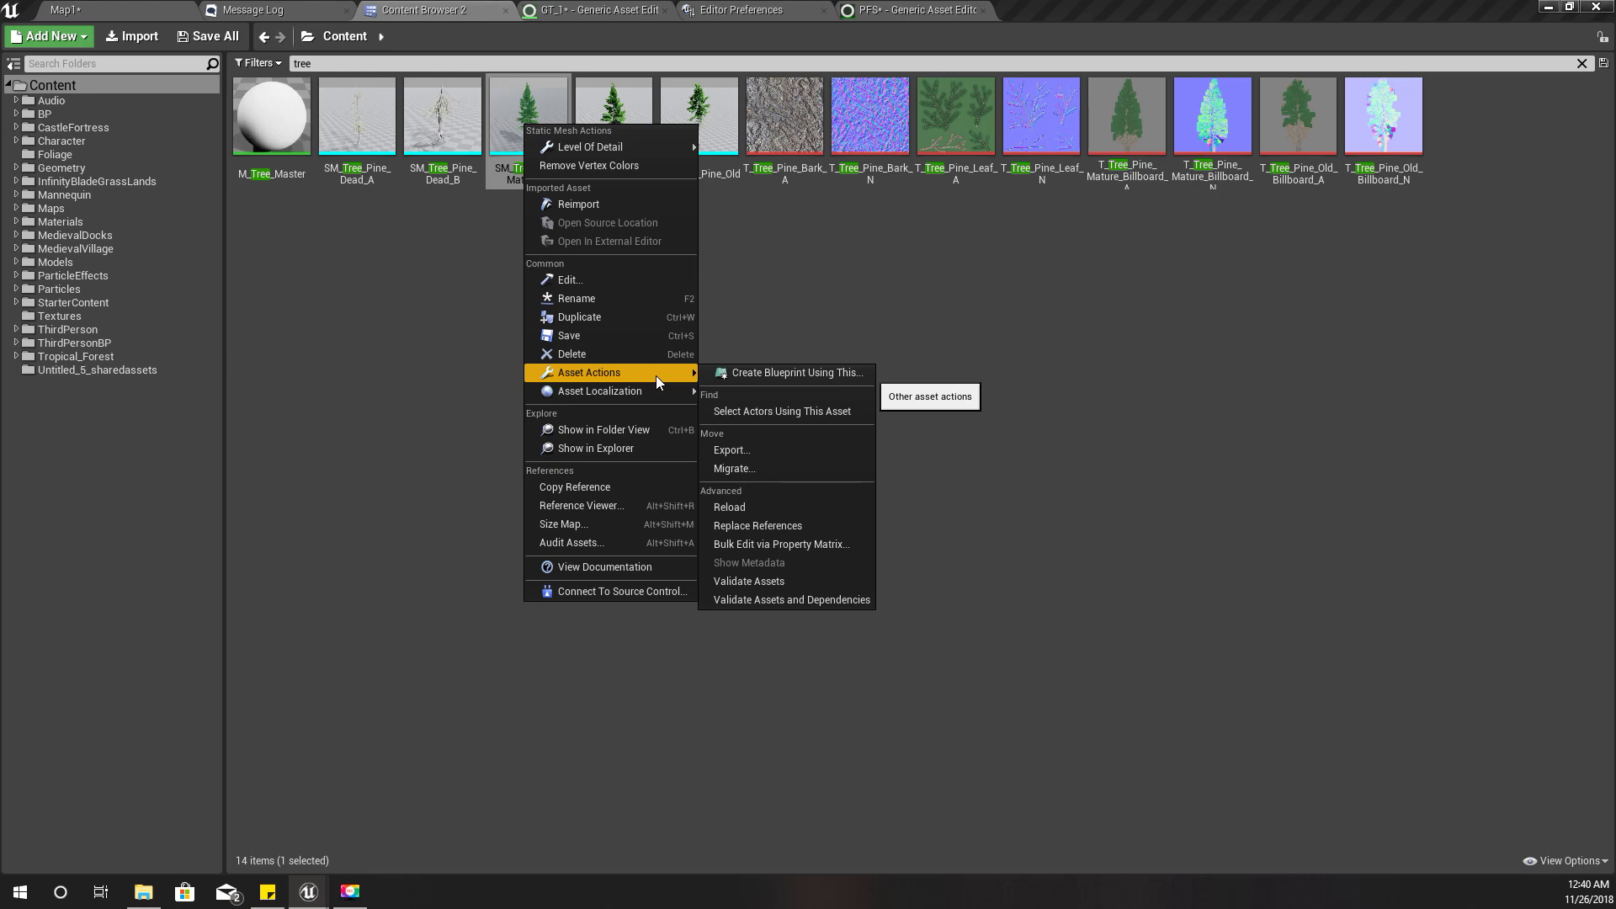
{"action": "left_click", "coordinate": [840, 287]}
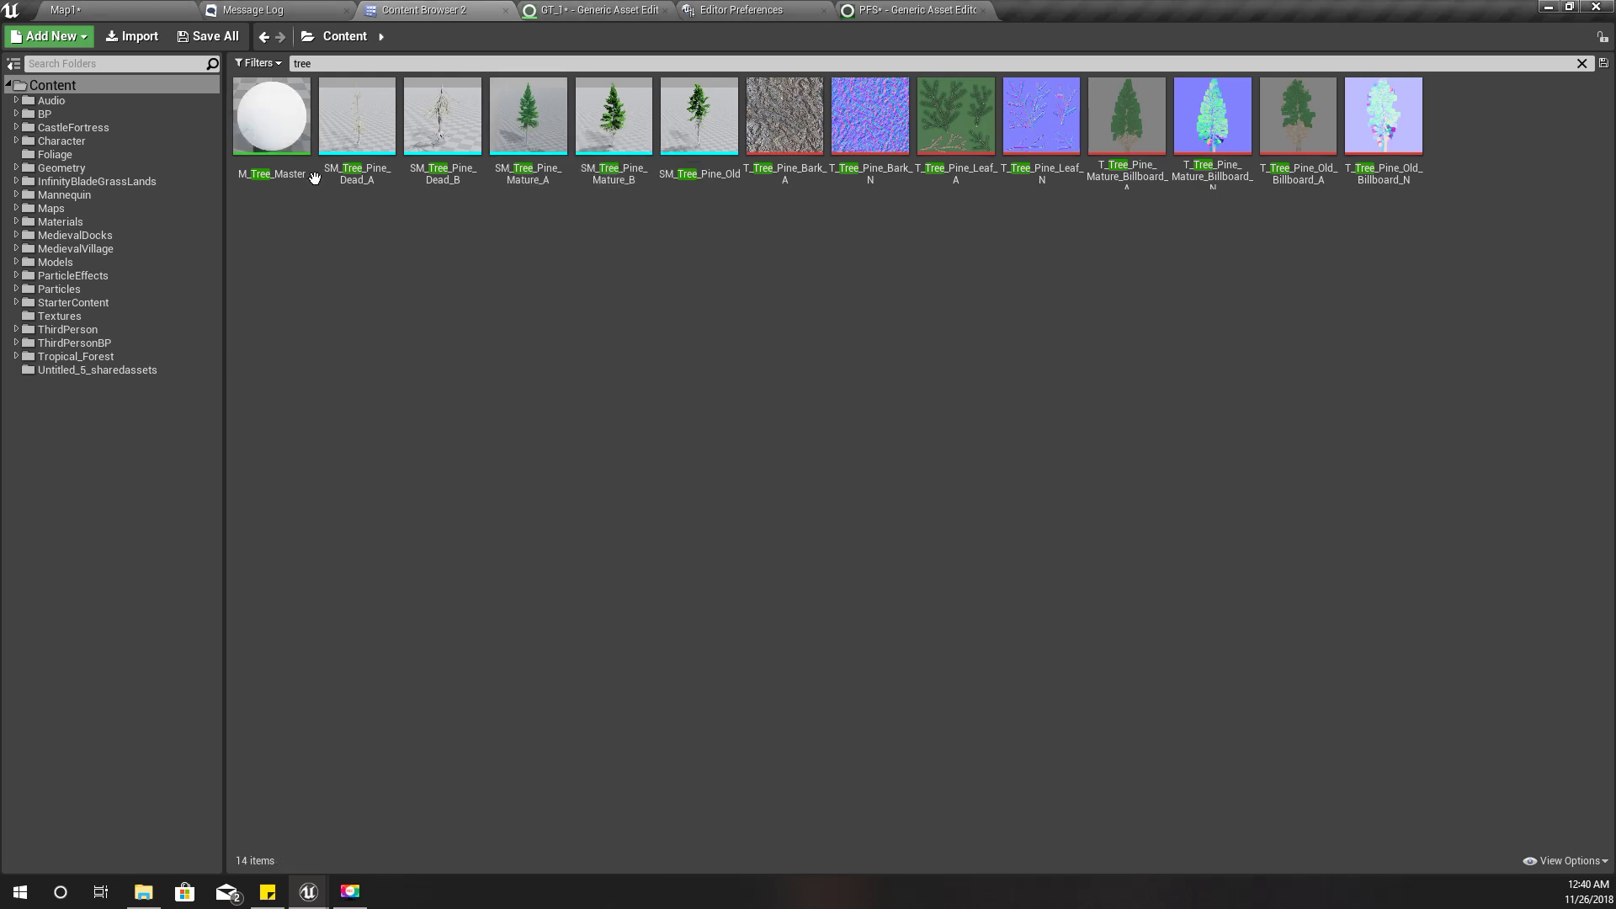
- Add the SM_Tree_Pine_Mature_A mesh in Foliage mode, saving it as SM_Tree_Pine_Mature_A_FoliageType in CastleFortress/Meshes
{"action": "left_click", "coordinate": [112, 8]}
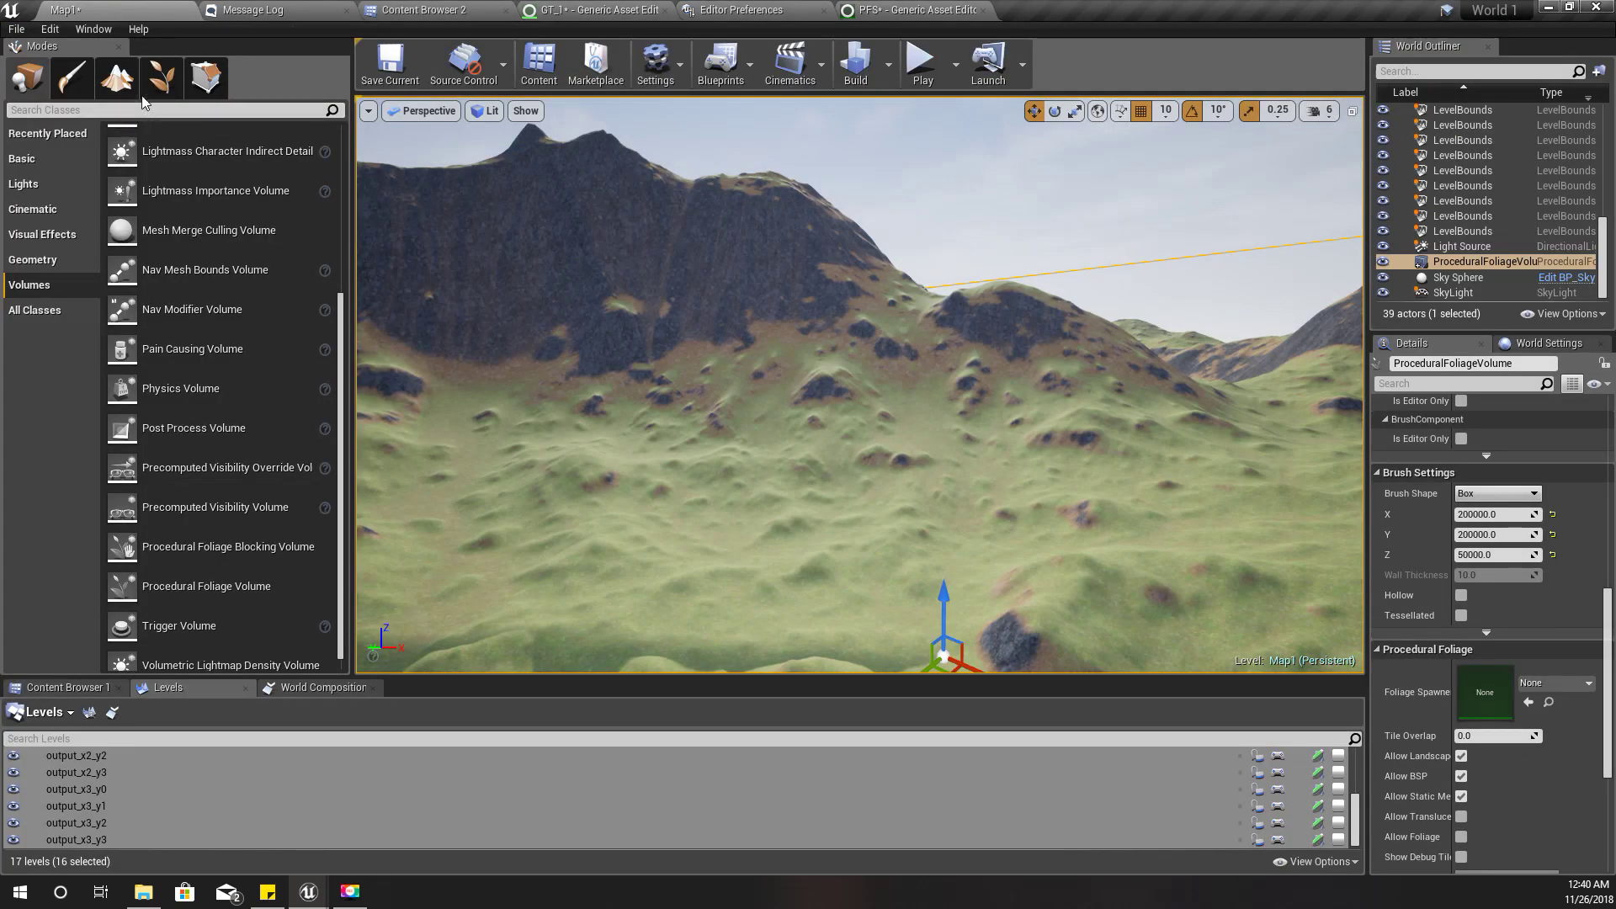
{"action": "left_click", "coordinate": [421, 9]}
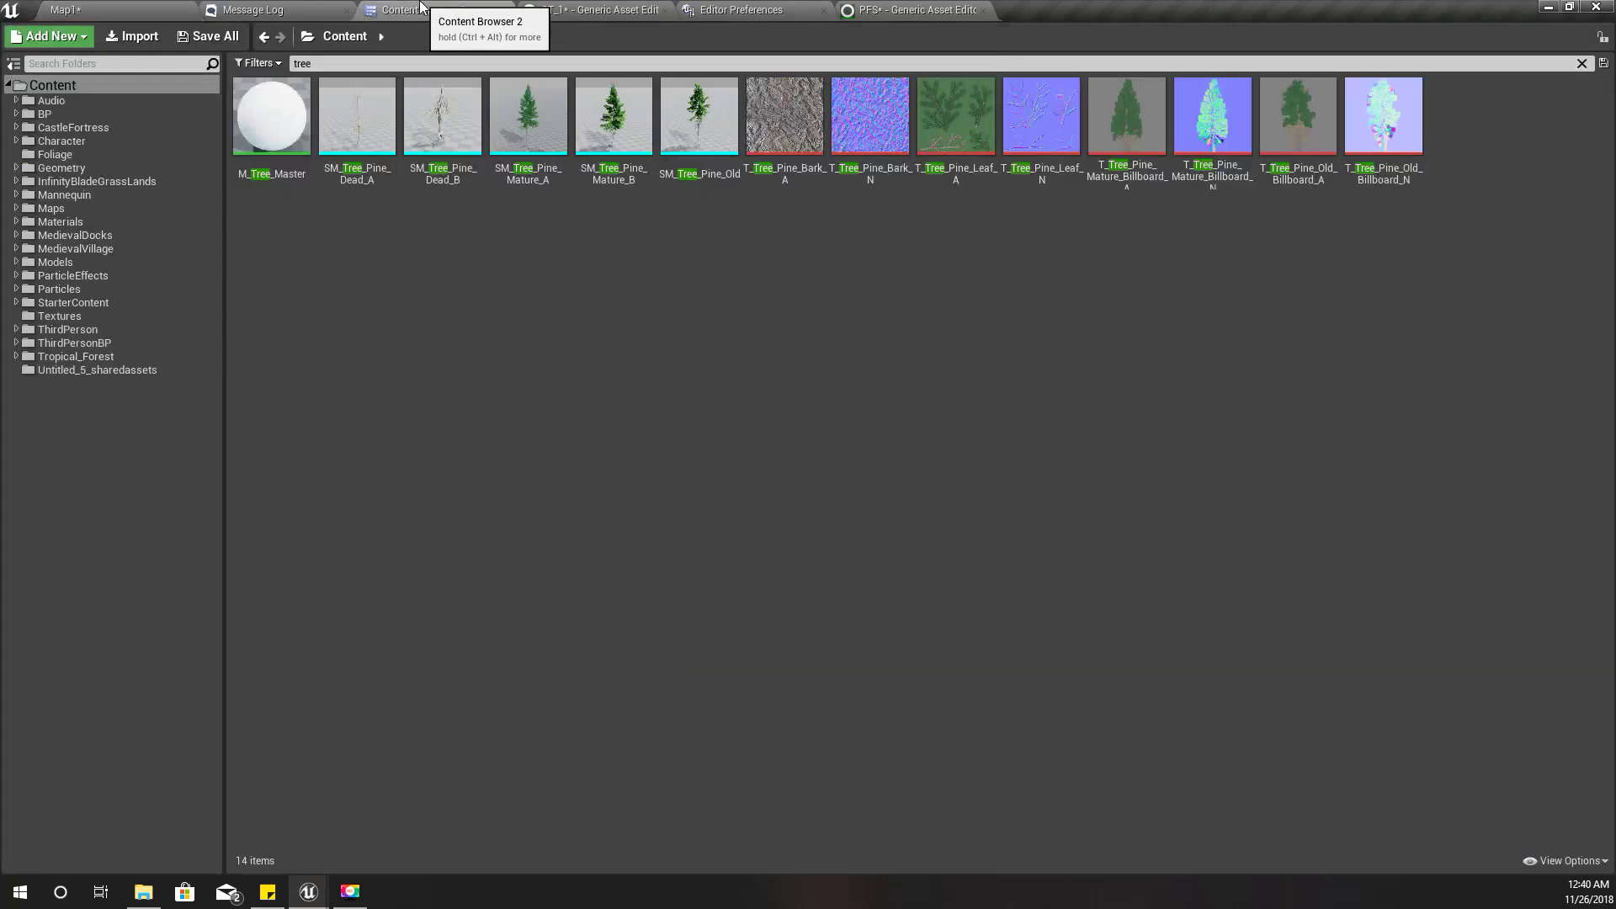
{"action": "left_click_drag", "start_coordinate": [513, 115], "coordinate": [141, 389]}
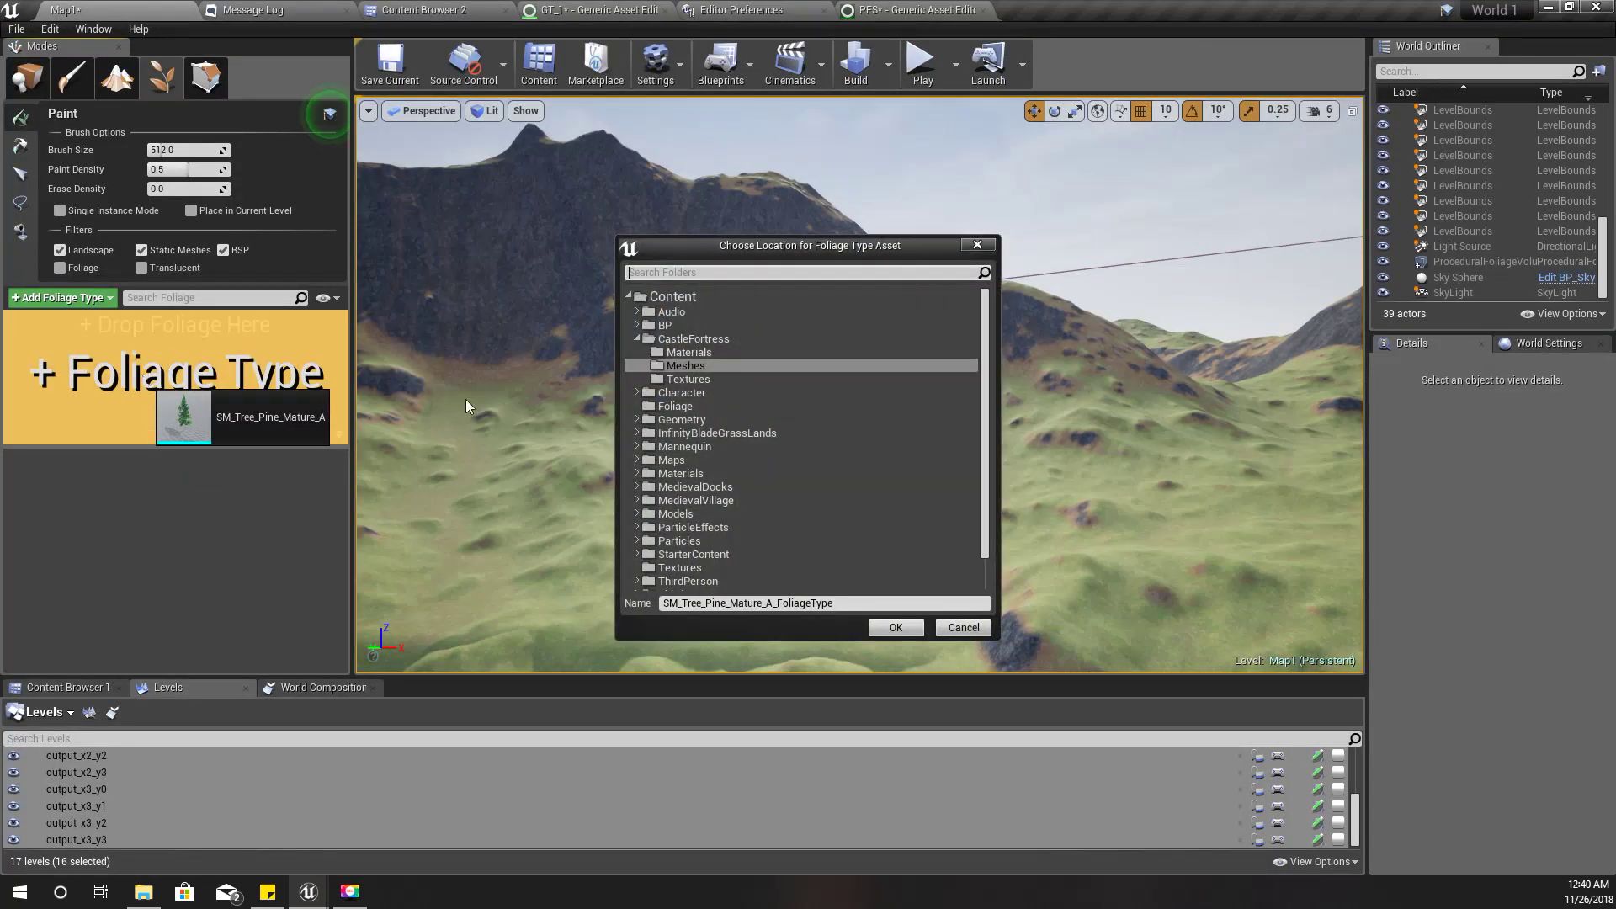
{"action": "left_click", "coordinate": [896, 627]}
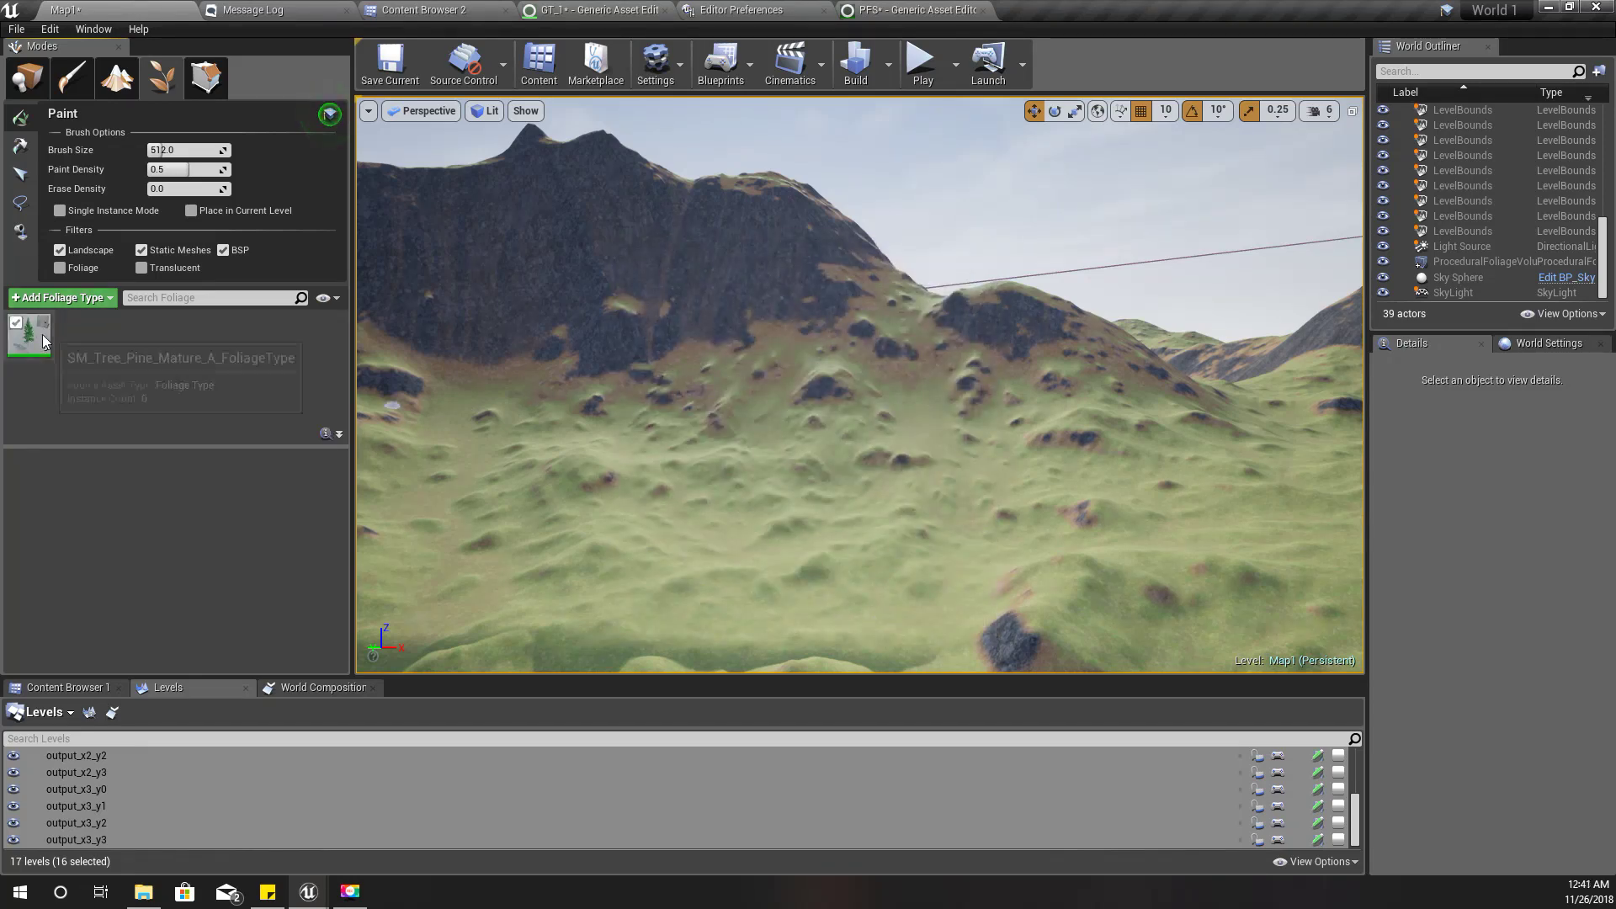
- Locate the new pine tree foliage type asset in its content folder
{"action": "left_click", "coordinate": [42, 337]}
{"action": "right_click", "coordinate": [42, 342]}
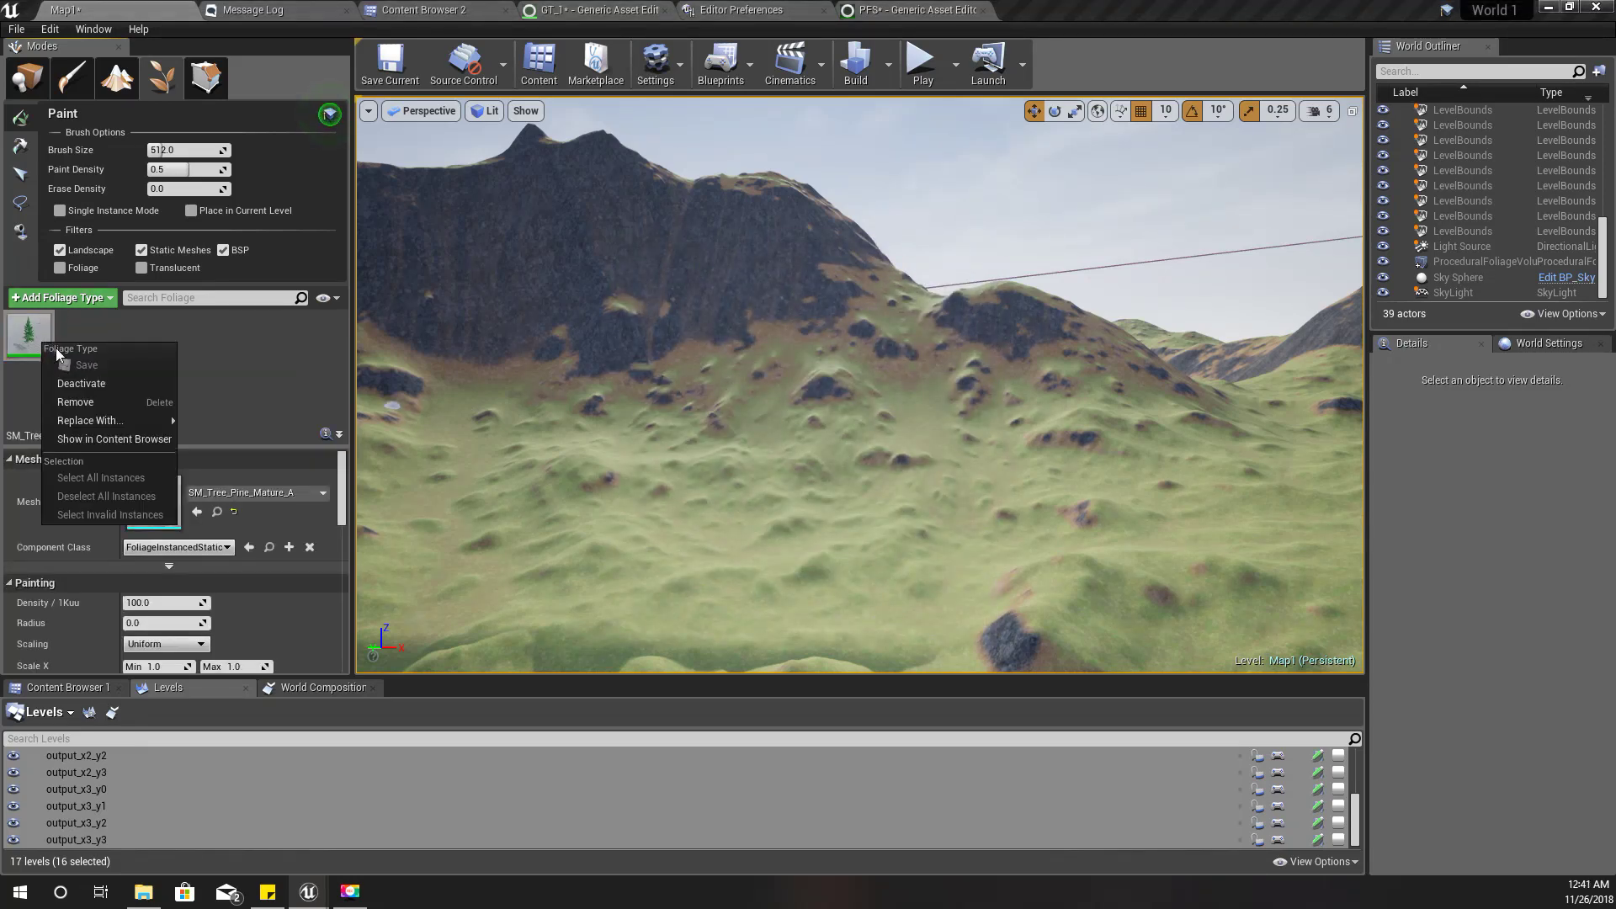
{"action": "left_click", "coordinate": [109, 439]}
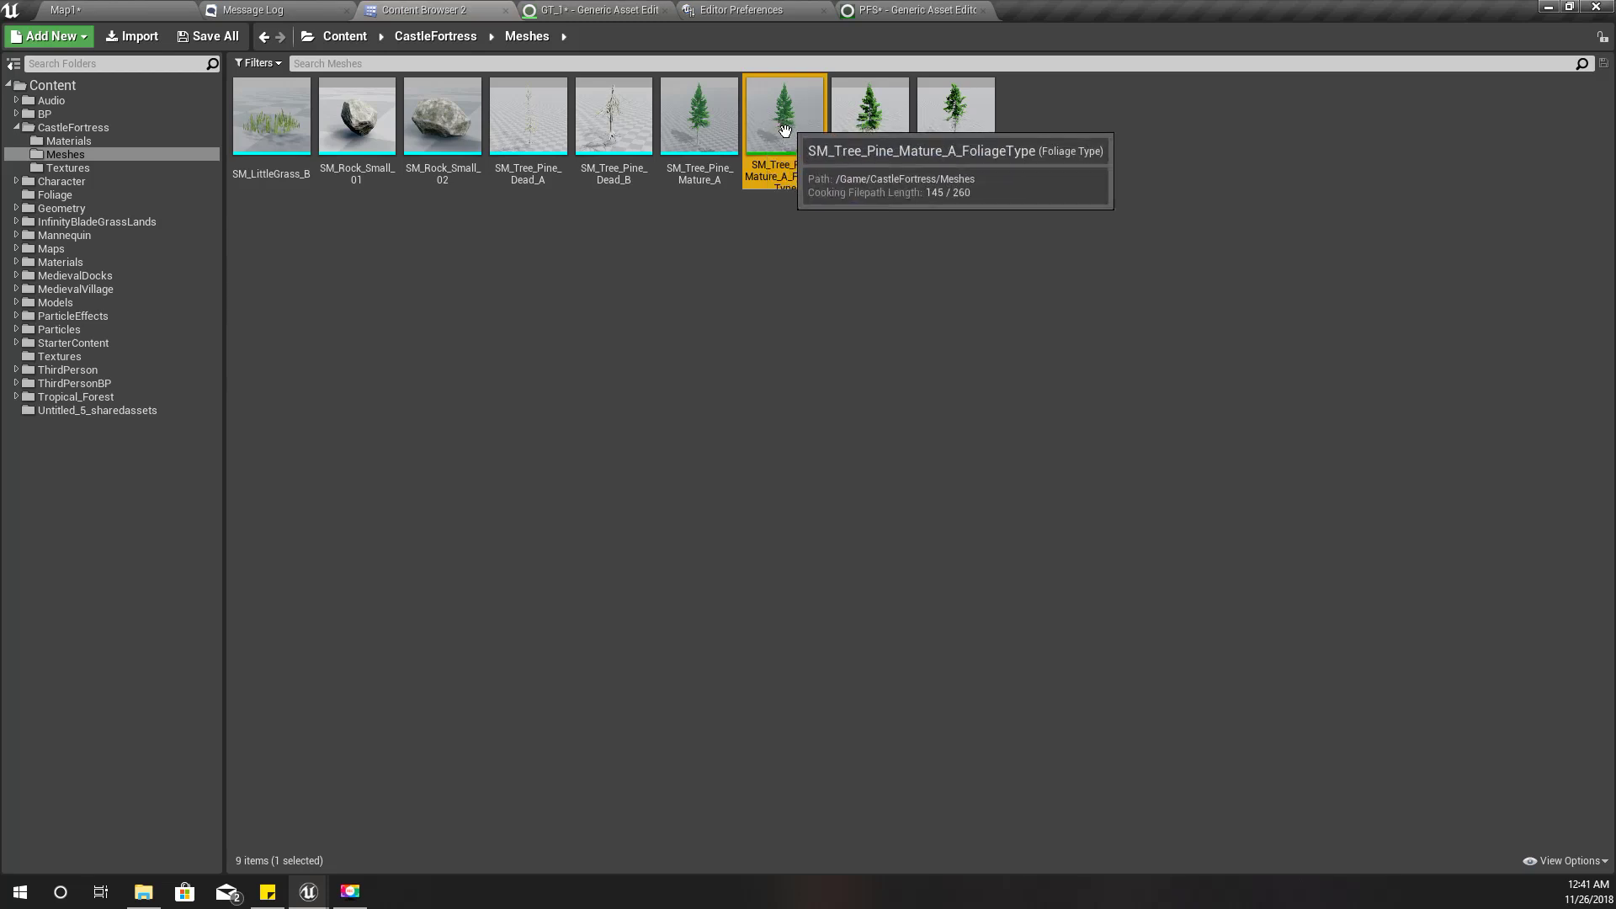
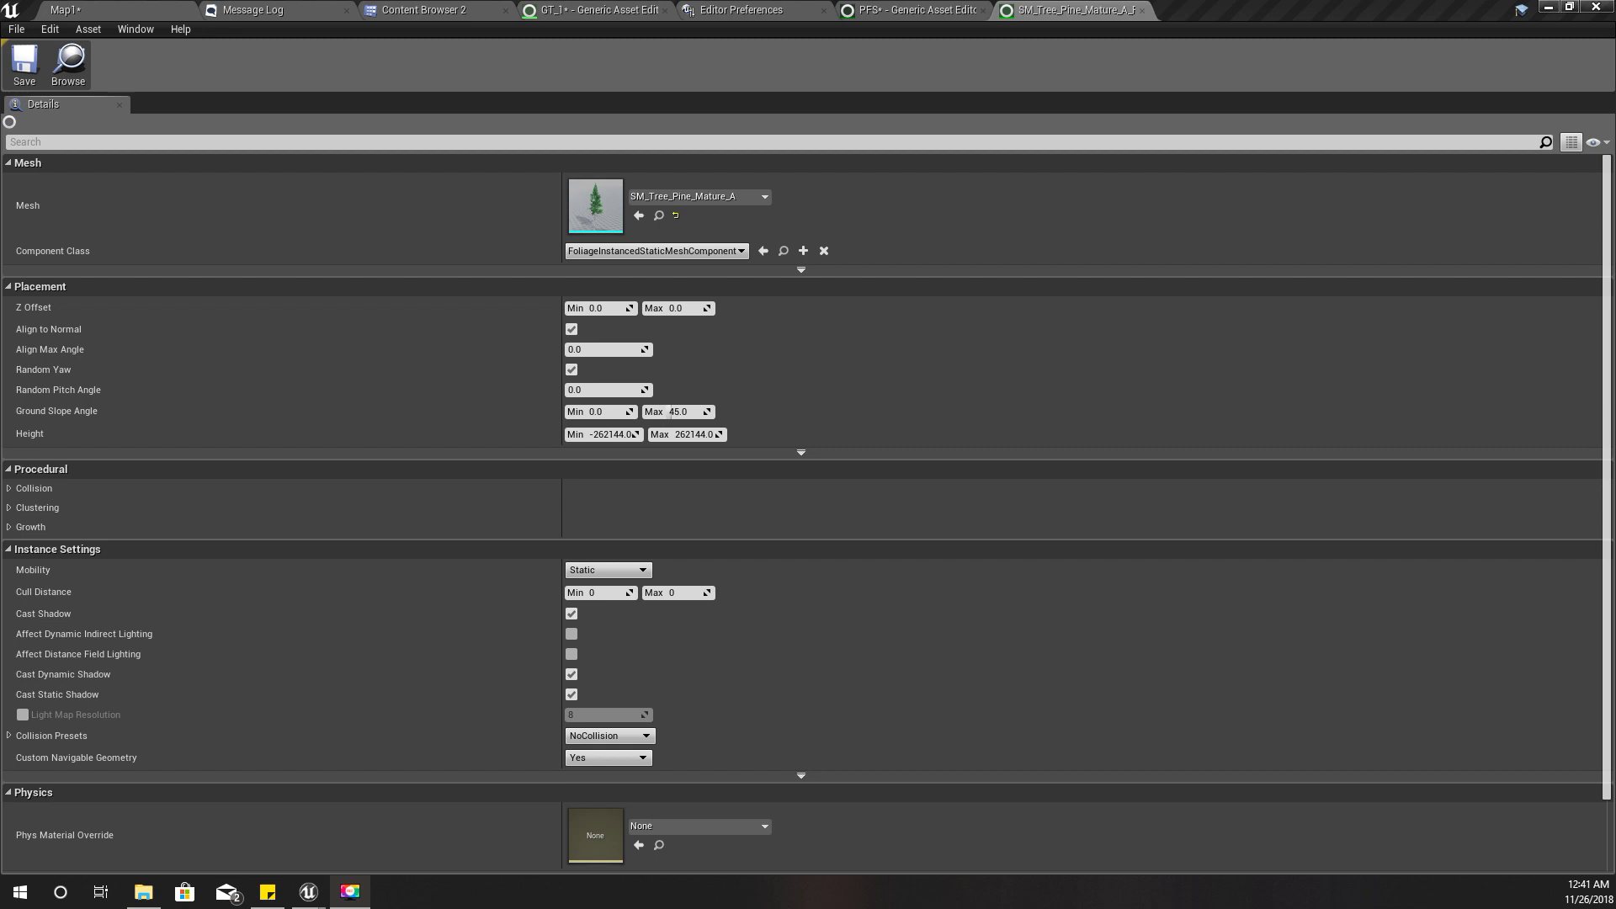
- Turn off Align to Normal for the pine tree foliage type and expand its procedural Collision and Clustering settings
{"action": "scroll", "coordinate": [585, 496], "scroll_direction": "down", "scroll_amount": 2}
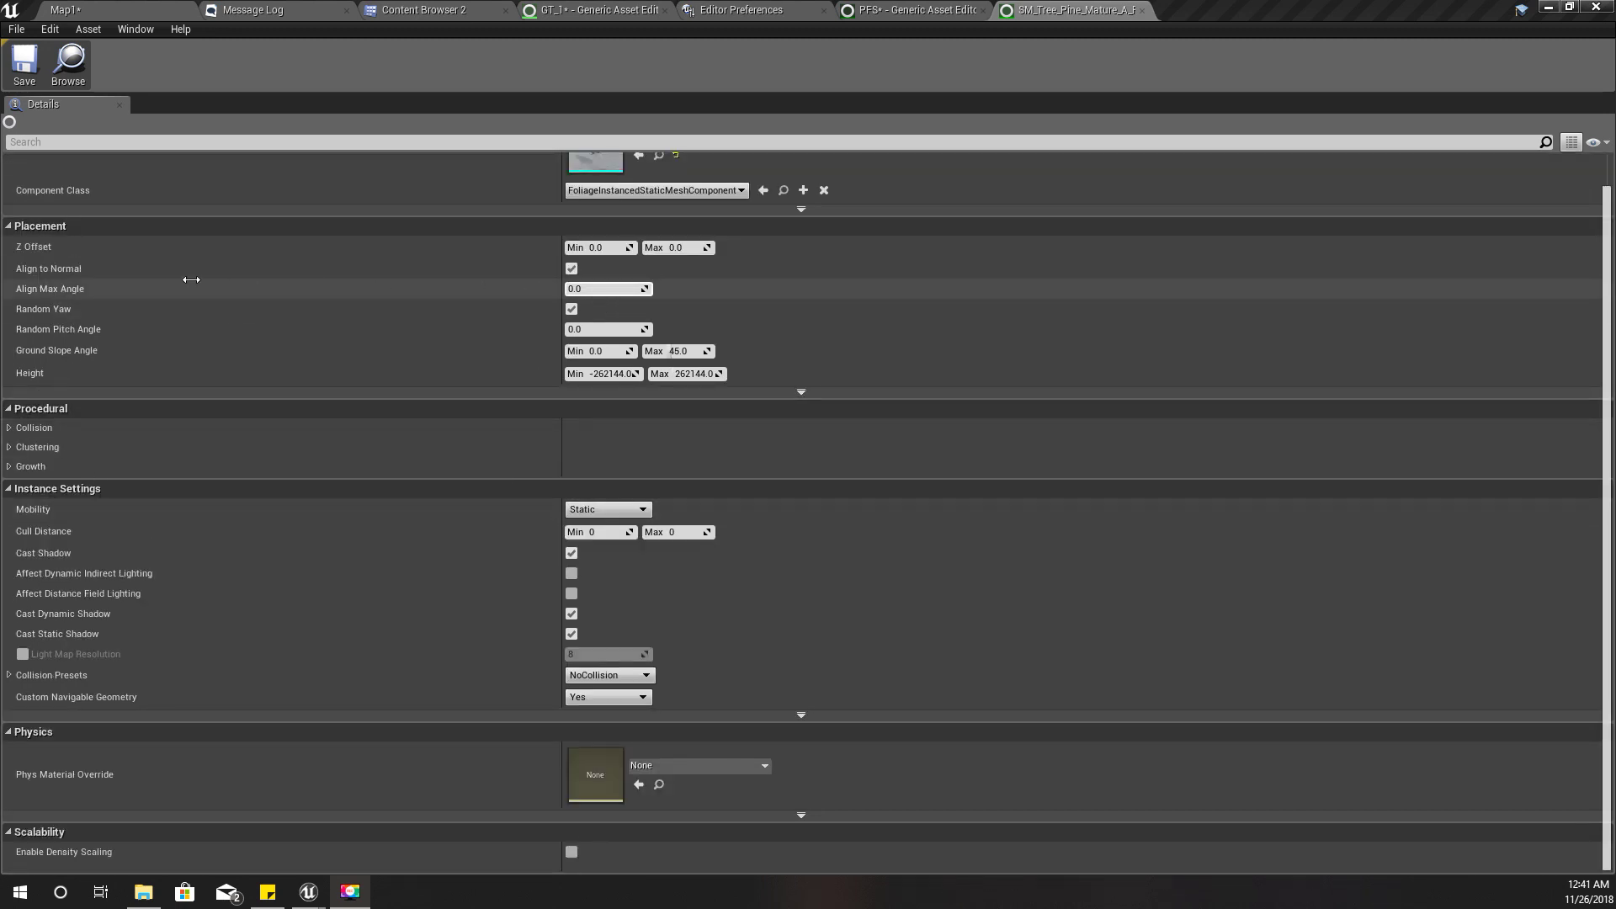
{"action": "left_click", "coordinate": [572, 270]}
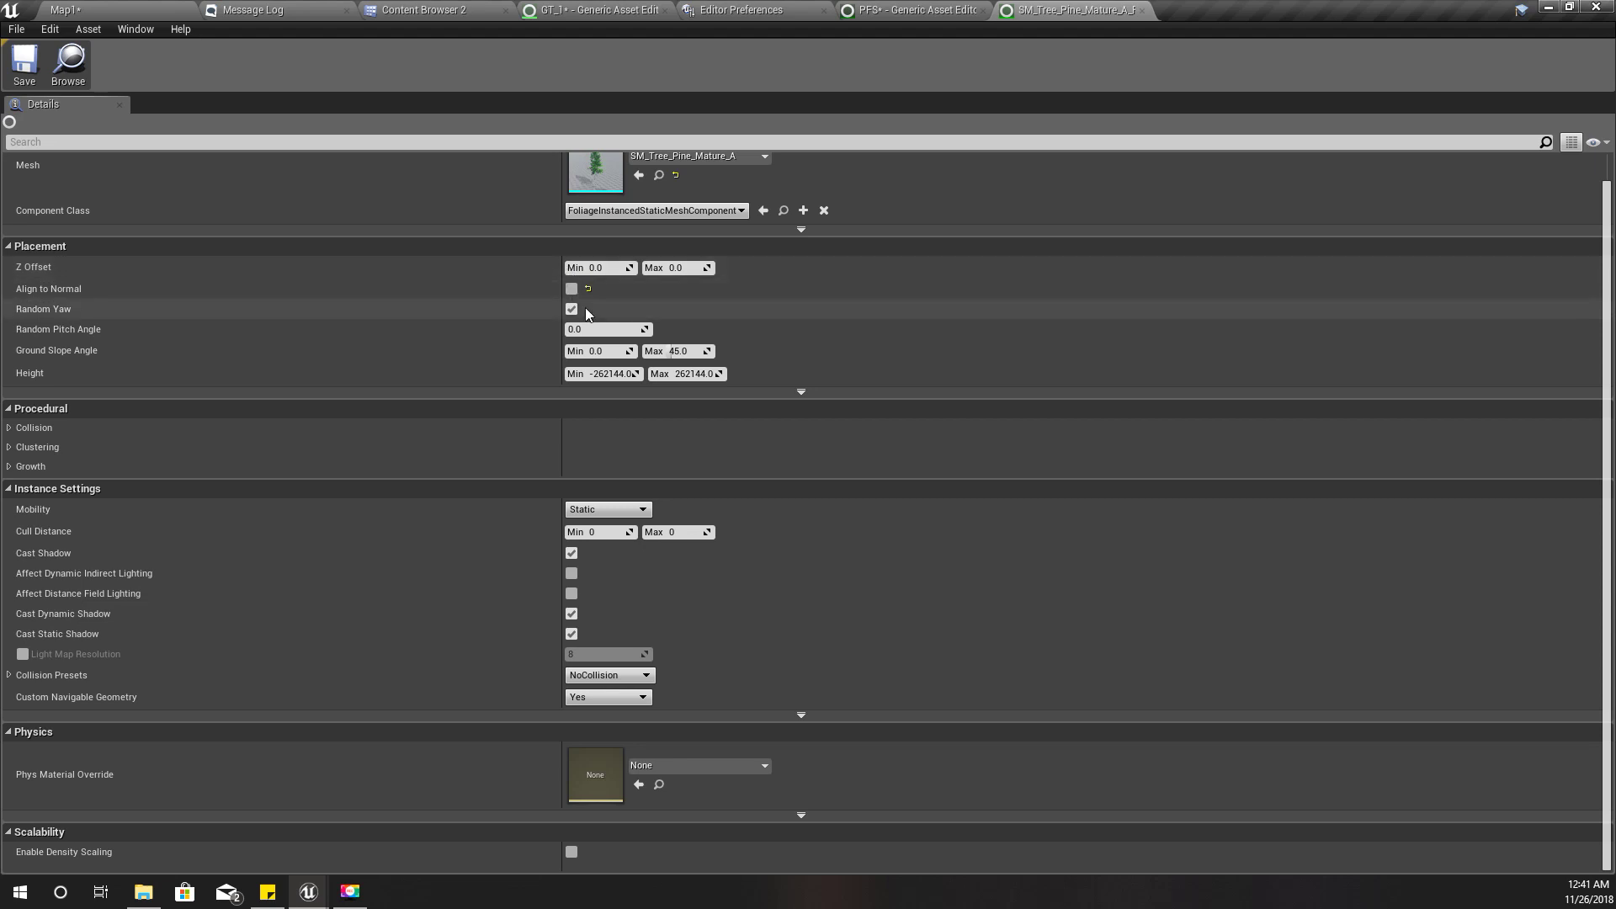
{"action": "left_click", "coordinate": [10, 428]}
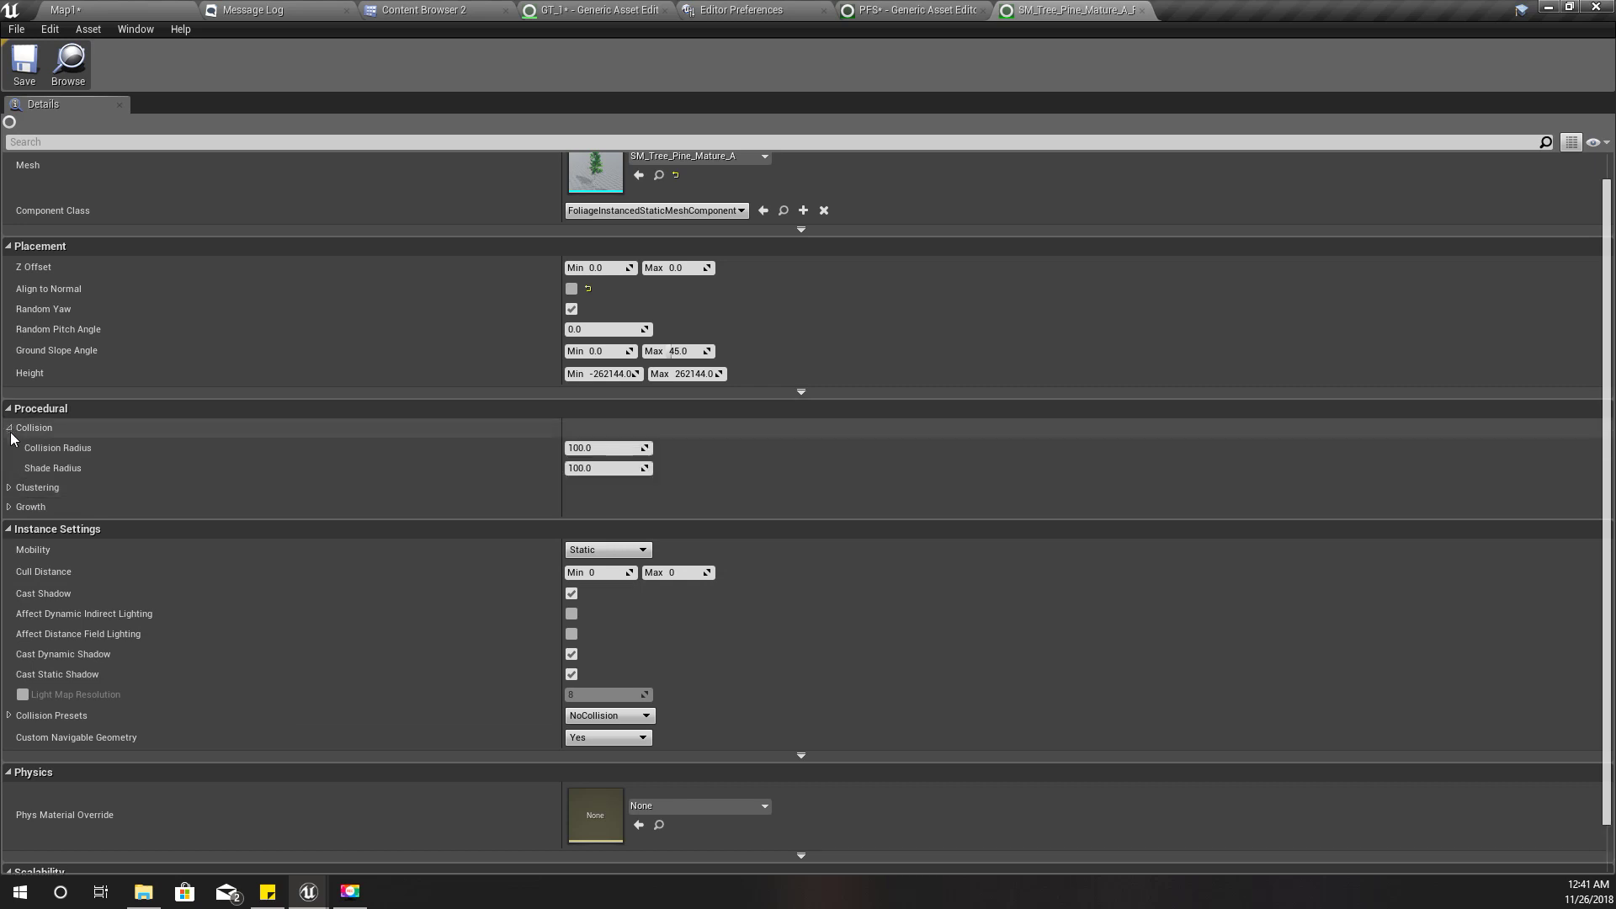
{"action": "left_click", "coordinate": [9, 487]}
{"action": "scroll", "coordinate": [195, 516], "scroll_direction": "down", "scroll_amount": 2}
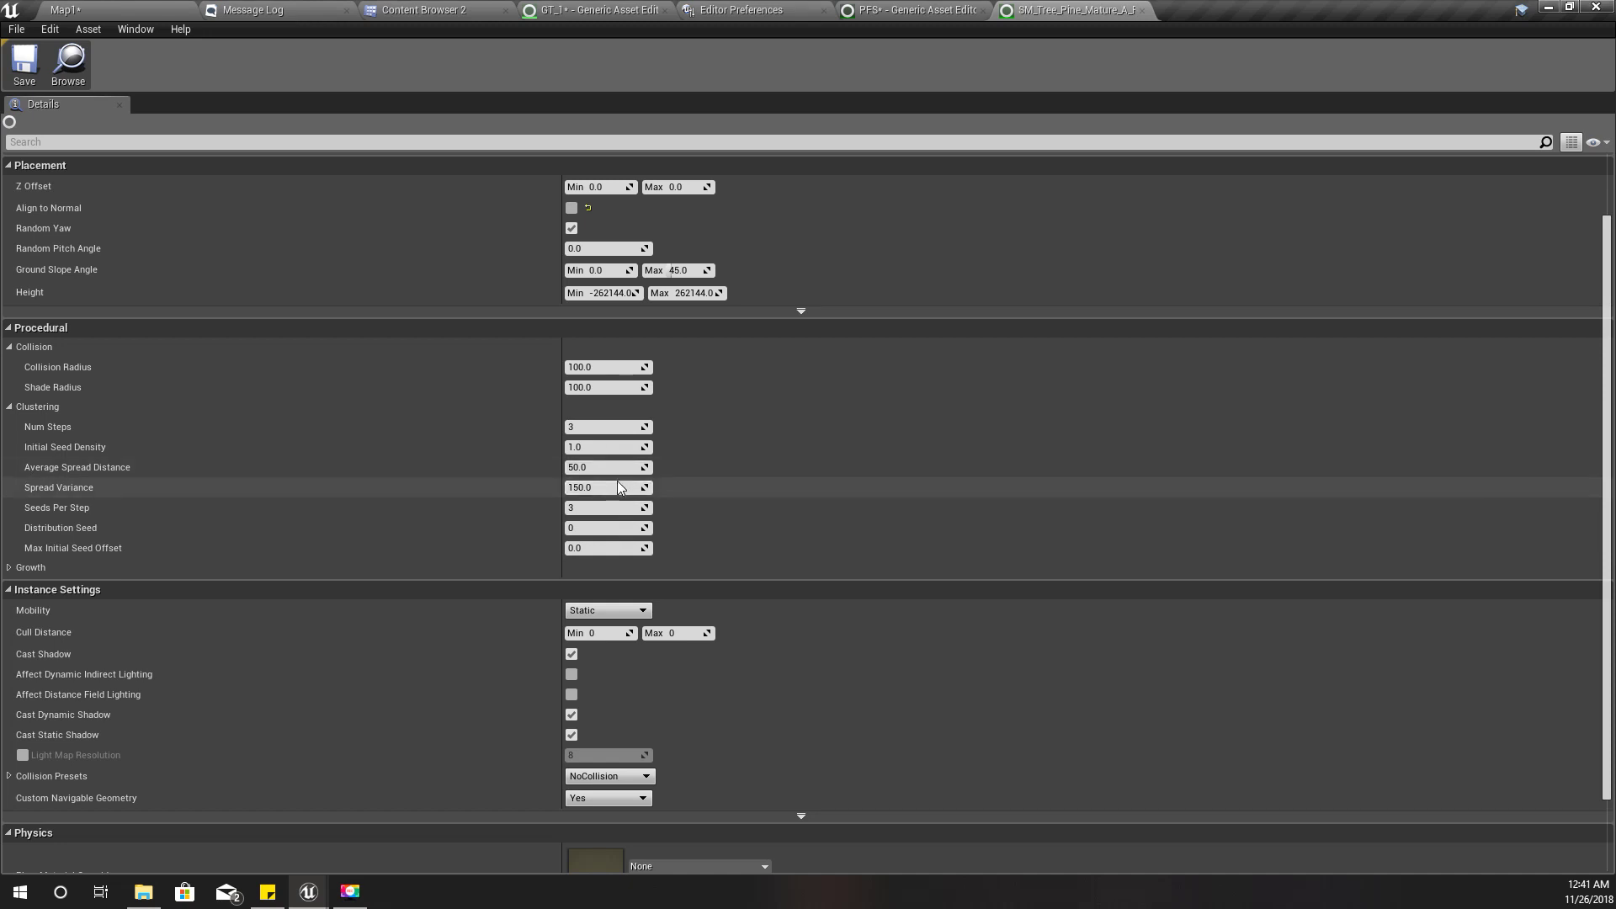
{"action": "mouse_move", "coordinate": [617, 481]}
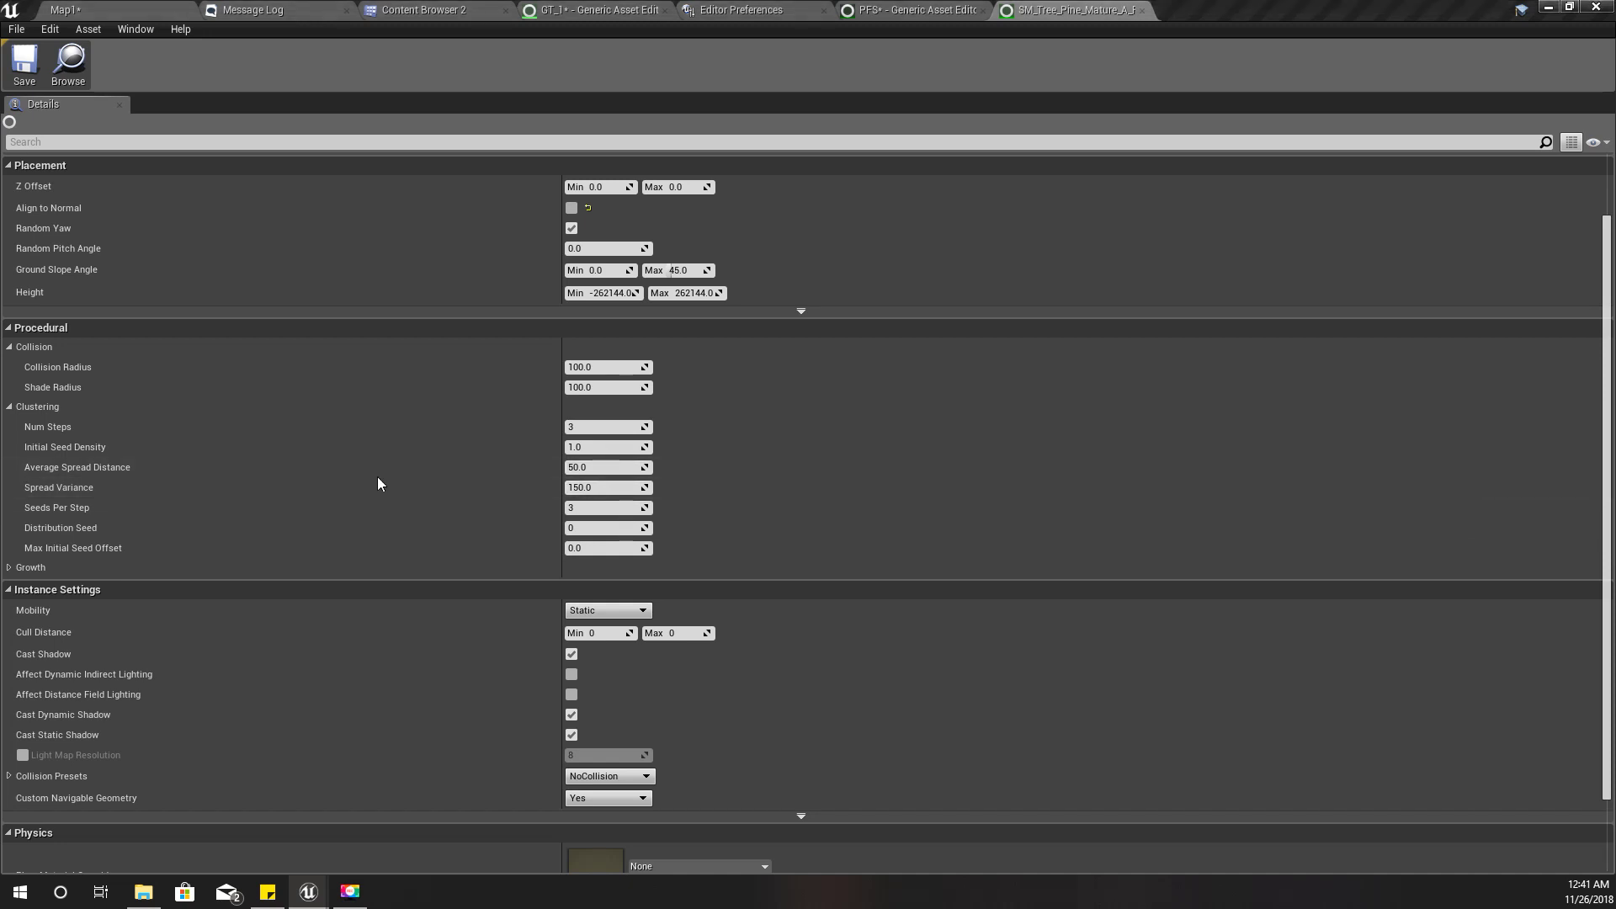
- Set the clustering Average Spread Distance to 500 and Spread Variance to 1000, and expand the Growth settings
{"action": "left_click", "coordinate": [607, 463]}
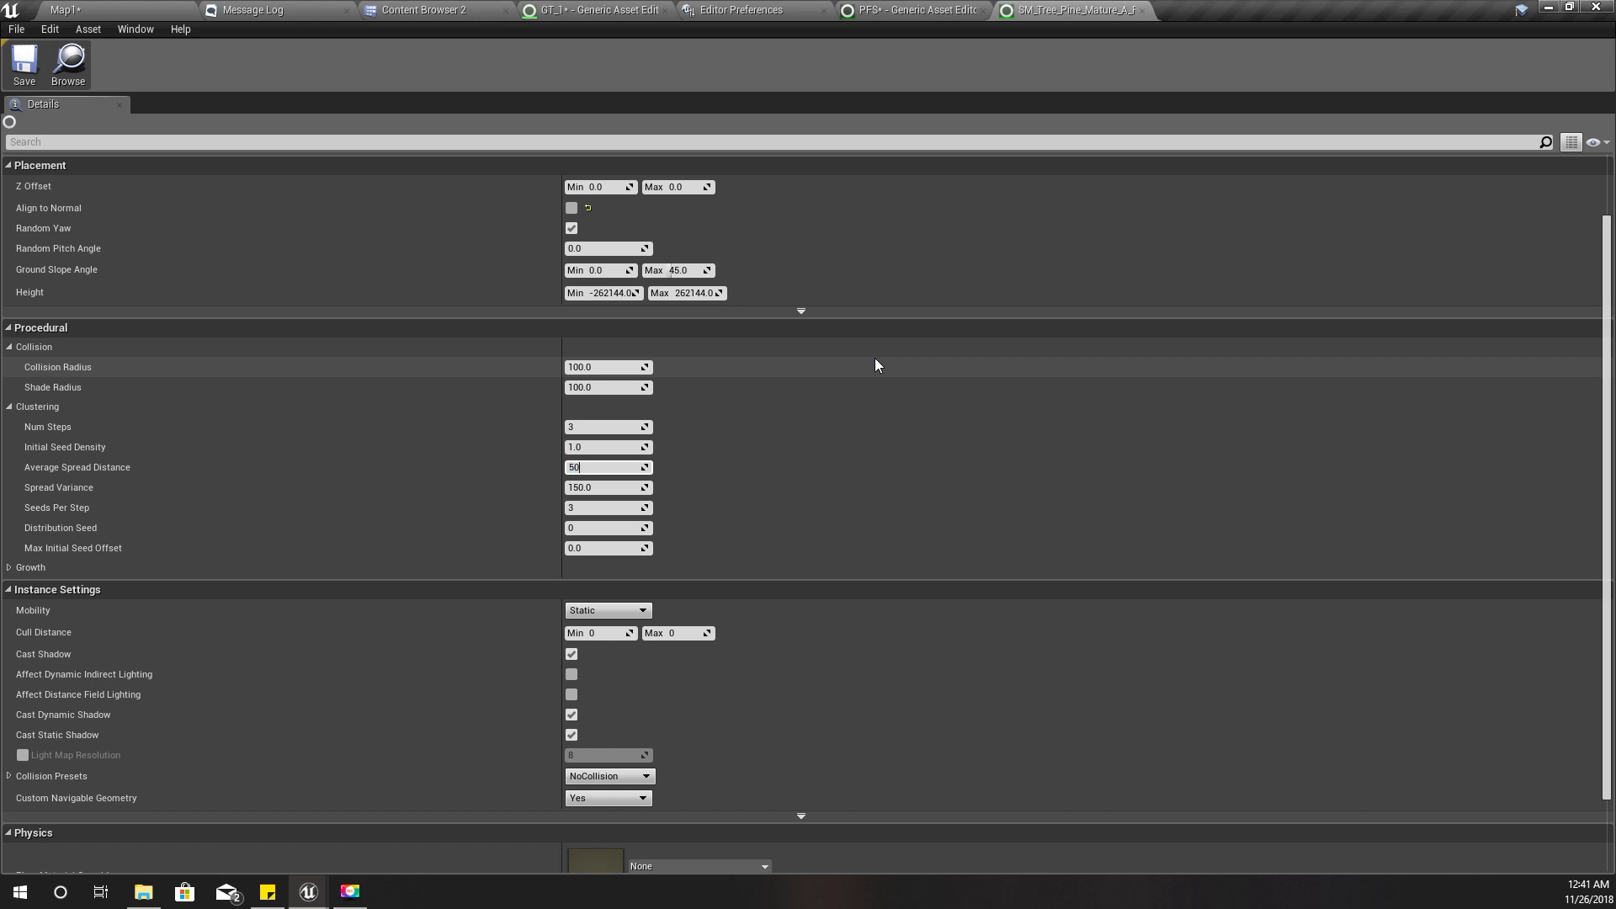
{"action": "type", "text": "0"}
{"action": "key", "text": "Tab"}
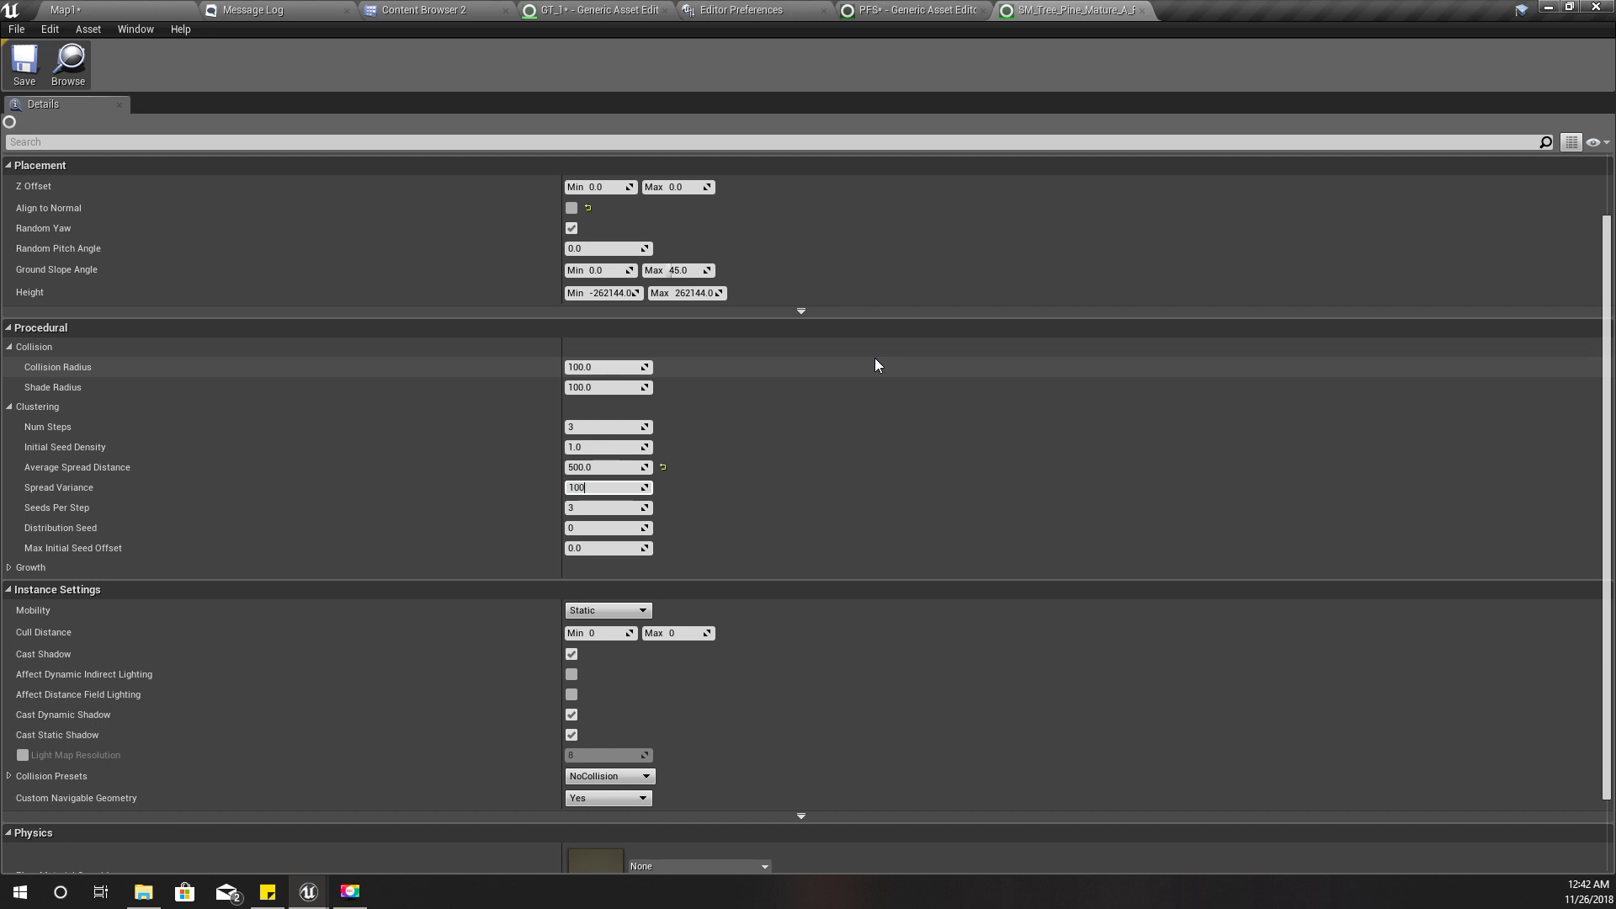
{"action": "type", "text": "0"}
{"action": "key", "text": "Tab"}
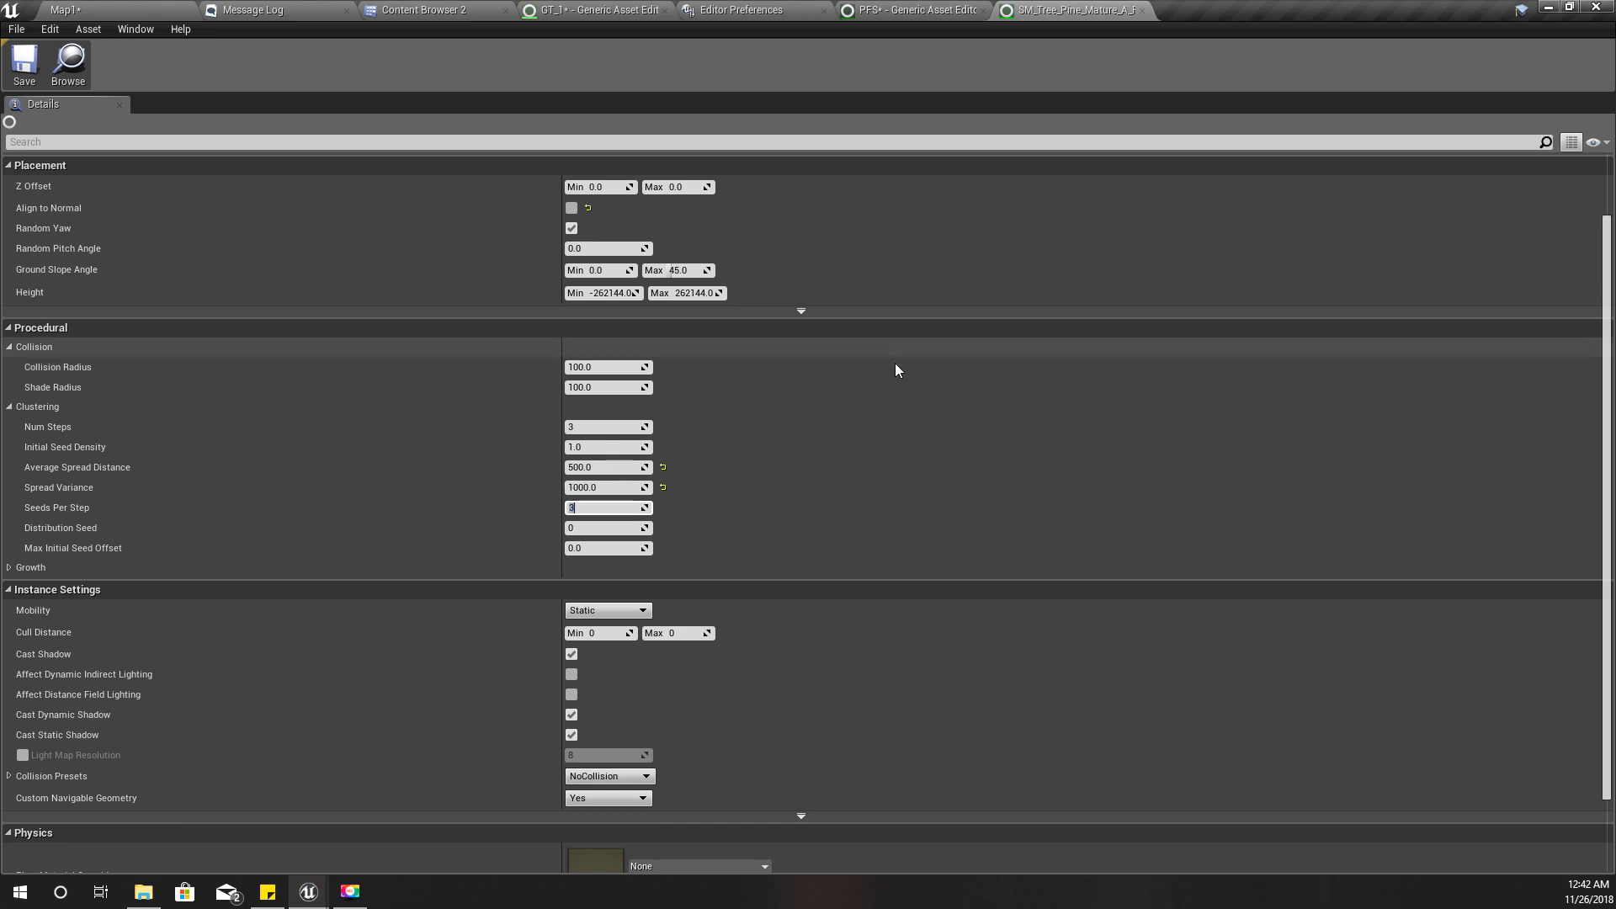
{"action": "left_click", "coordinate": [577, 508]}
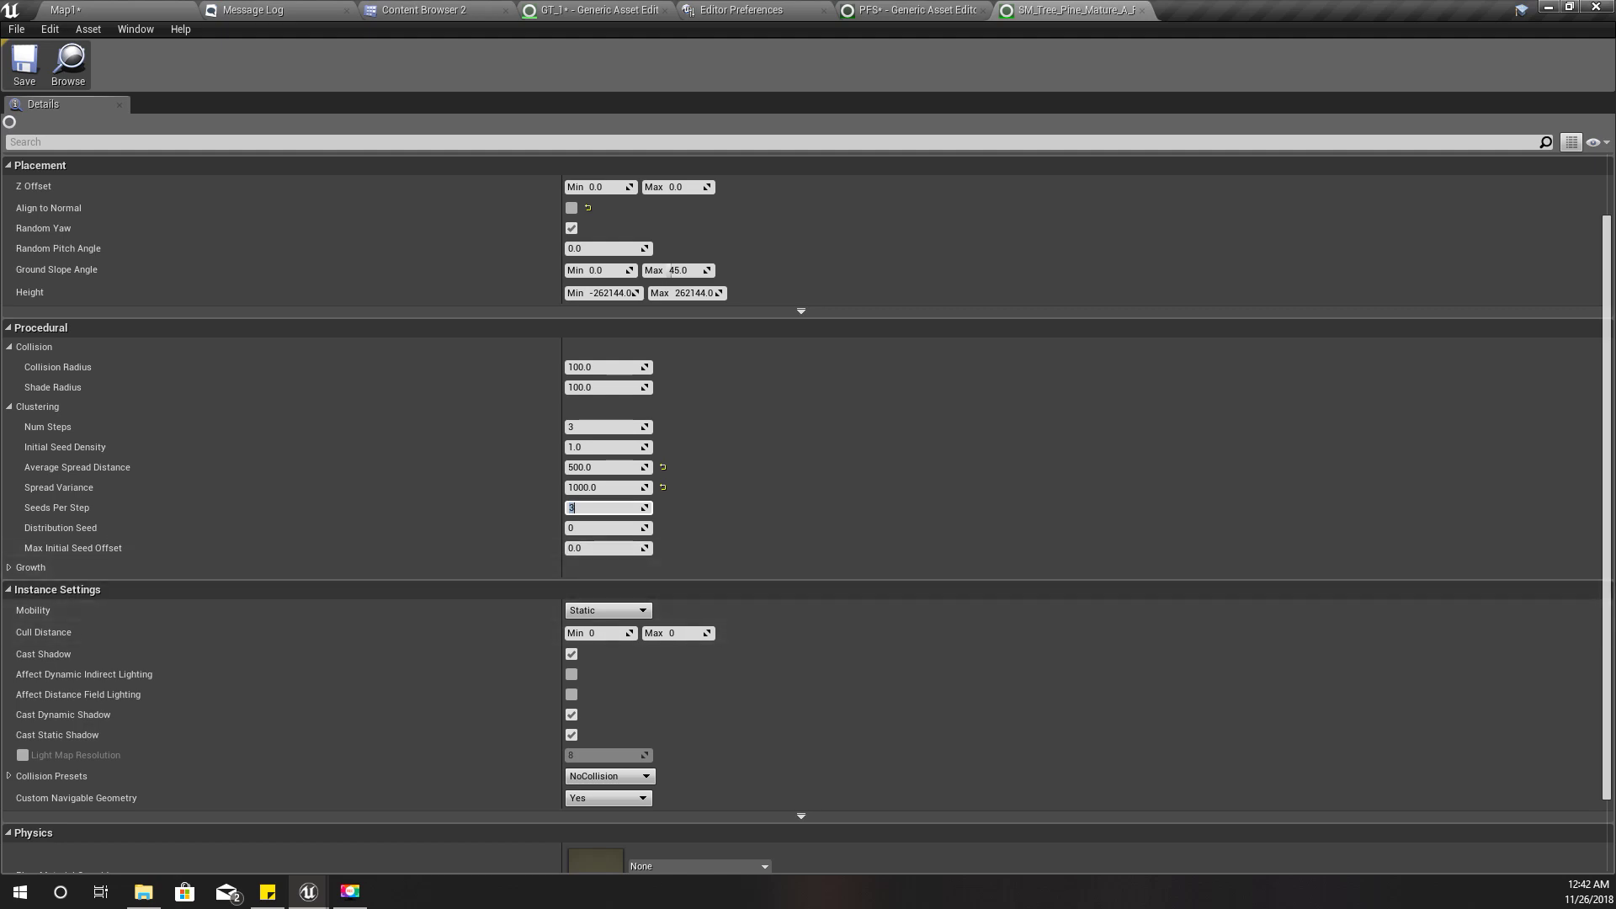
{"action": "left_click", "coordinate": [9, 567]}
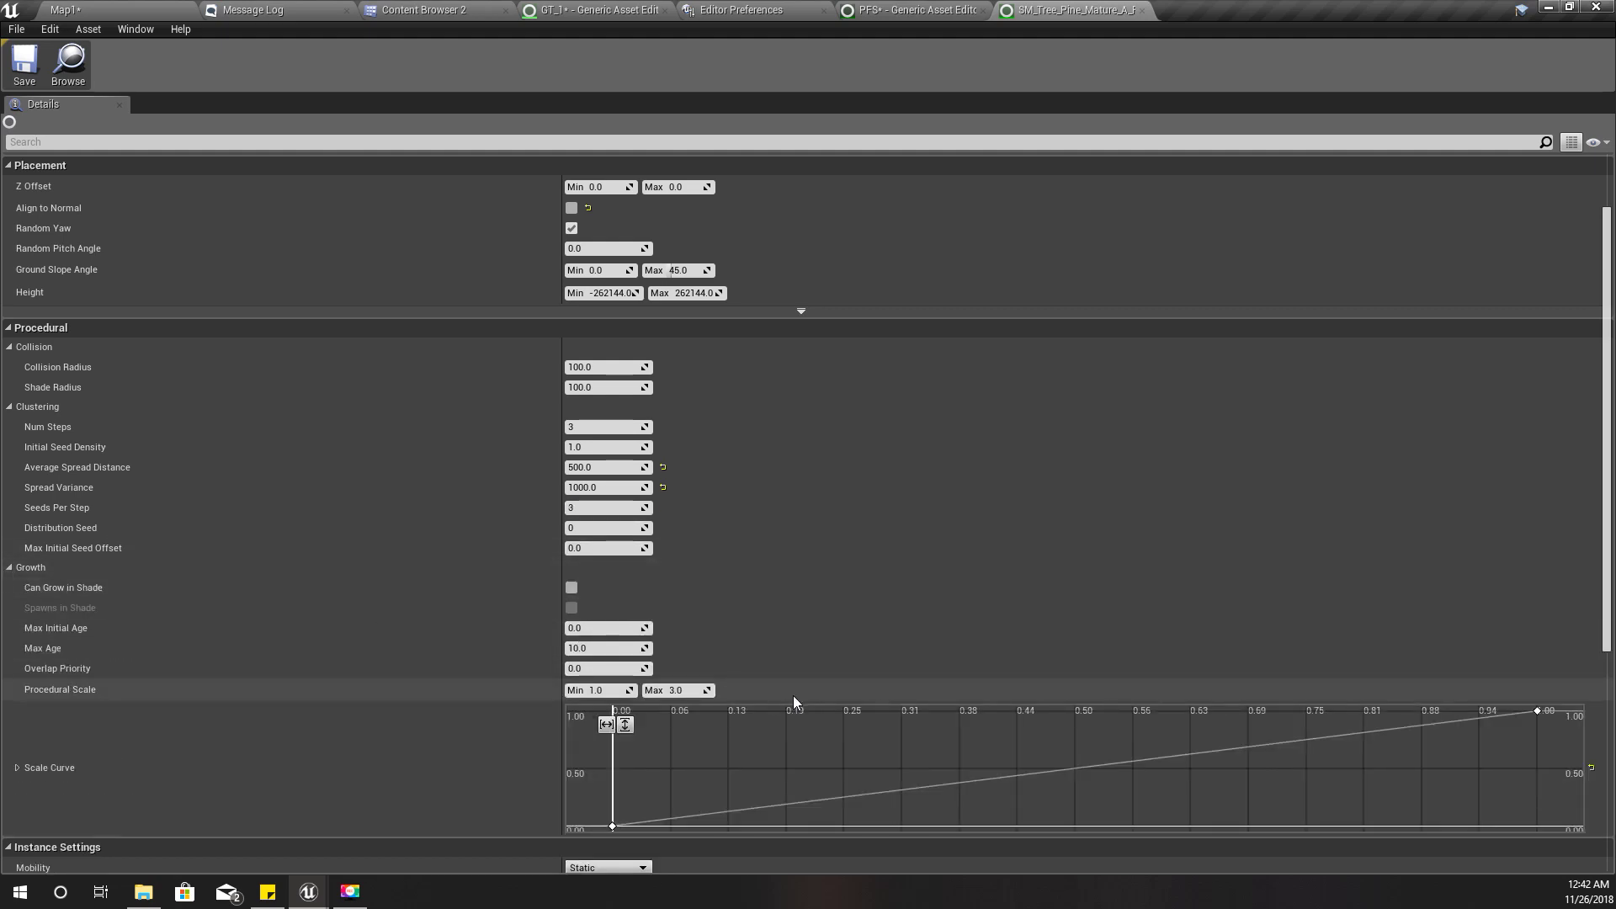
{"action": "scroll", "coordinate": [790, 696], "scroll_direction": "down", "scroll_amount": 1}
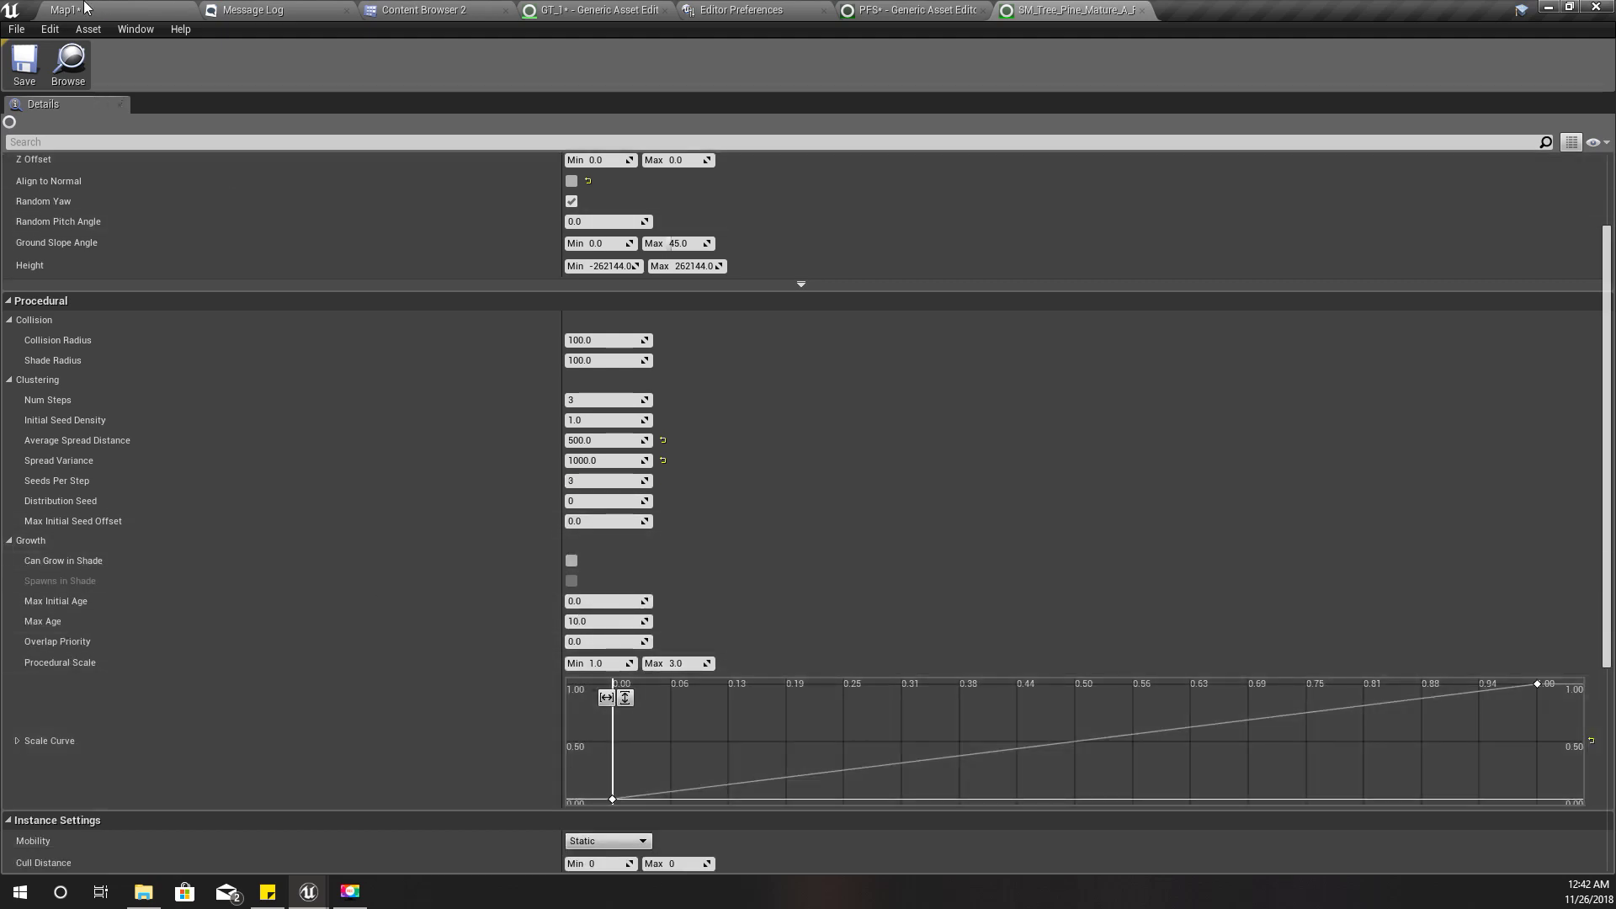
- Add SM_Tree_Pine_Mature_A_FoliageType as an entry in the PFS spawner's Foliage Types array
{"action": "left_click", "coordinate": [85, 7]}
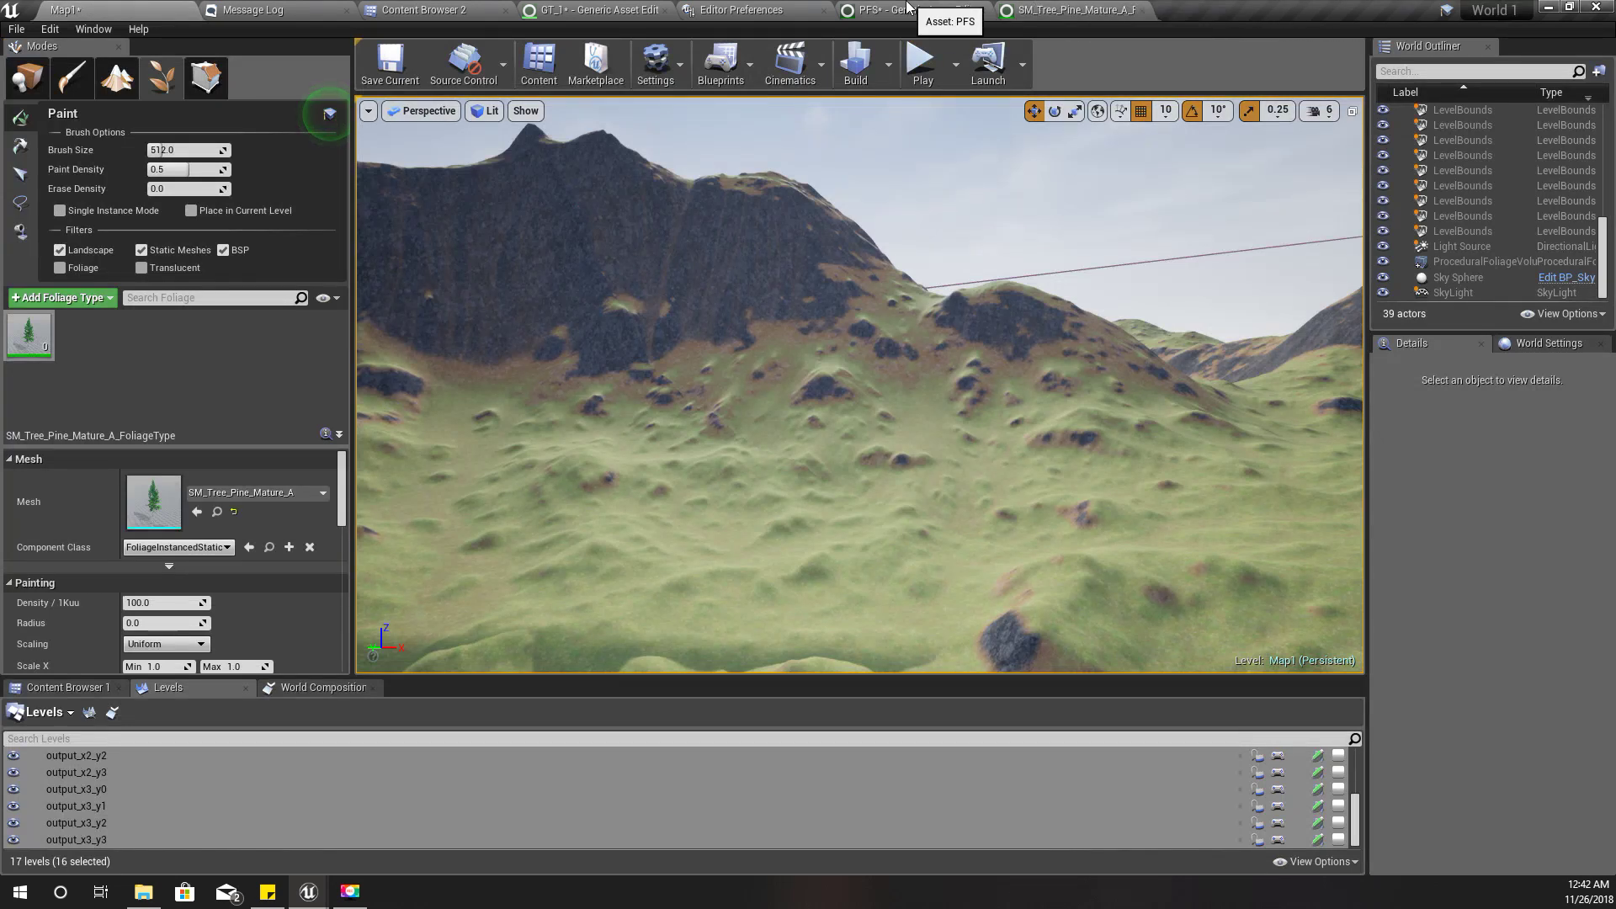
{"action": "left_click", "coordinate": [906, 9]}
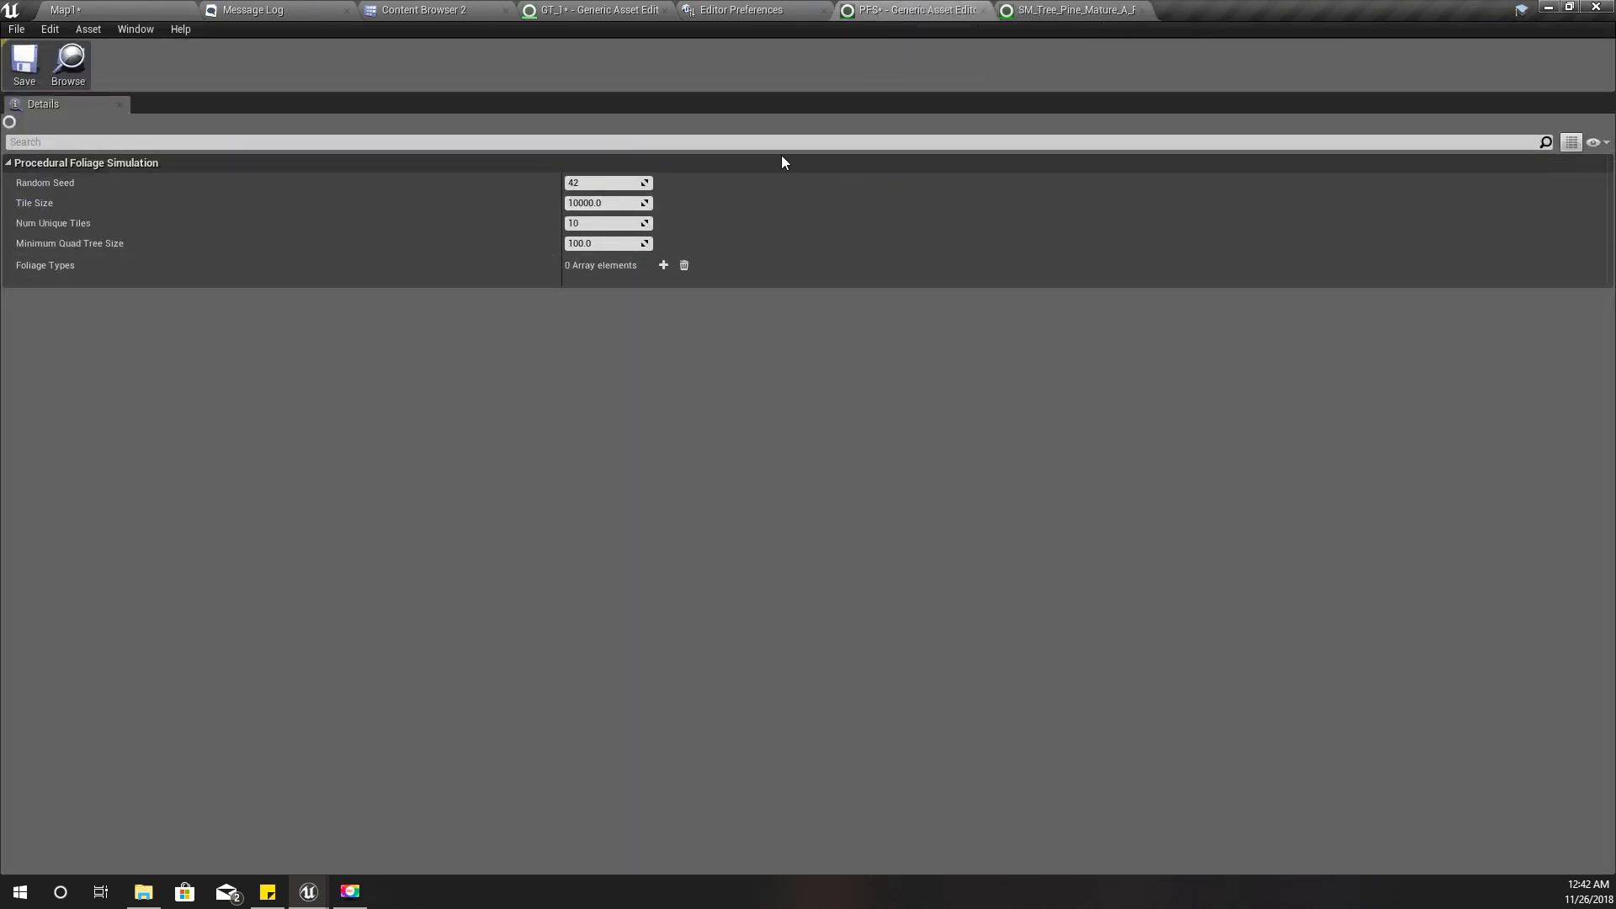
{"action": "left_click", "coordinate": [663, 266]}
{"action": "left_click", "coordinate": [636, 292]}
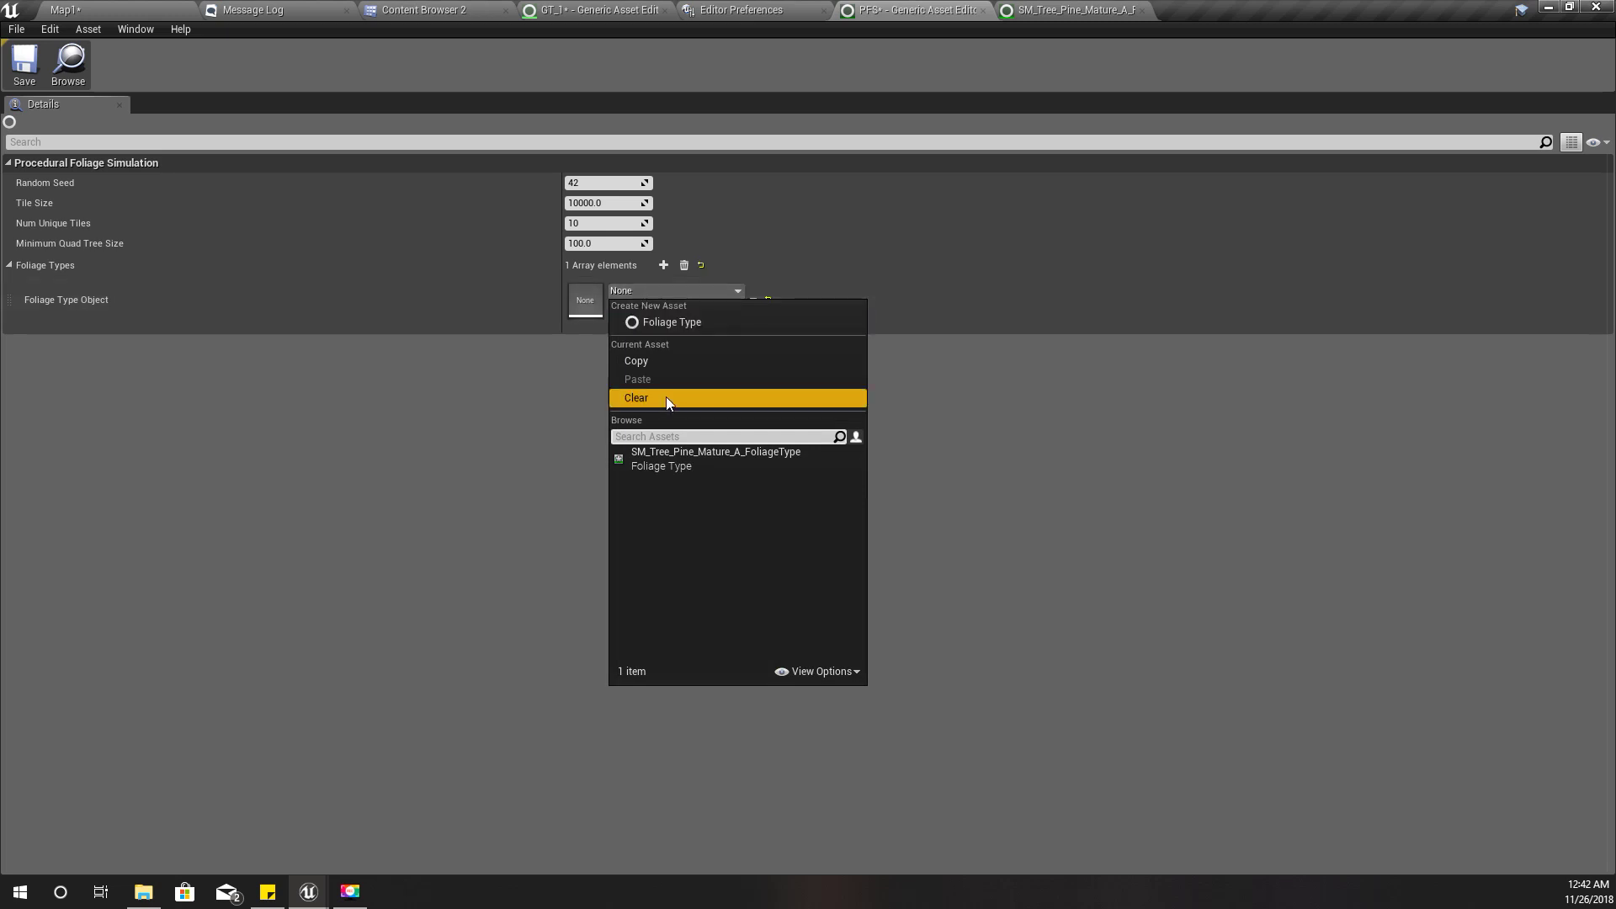
{"action": "left_click", "coordinate": [673, 458]}
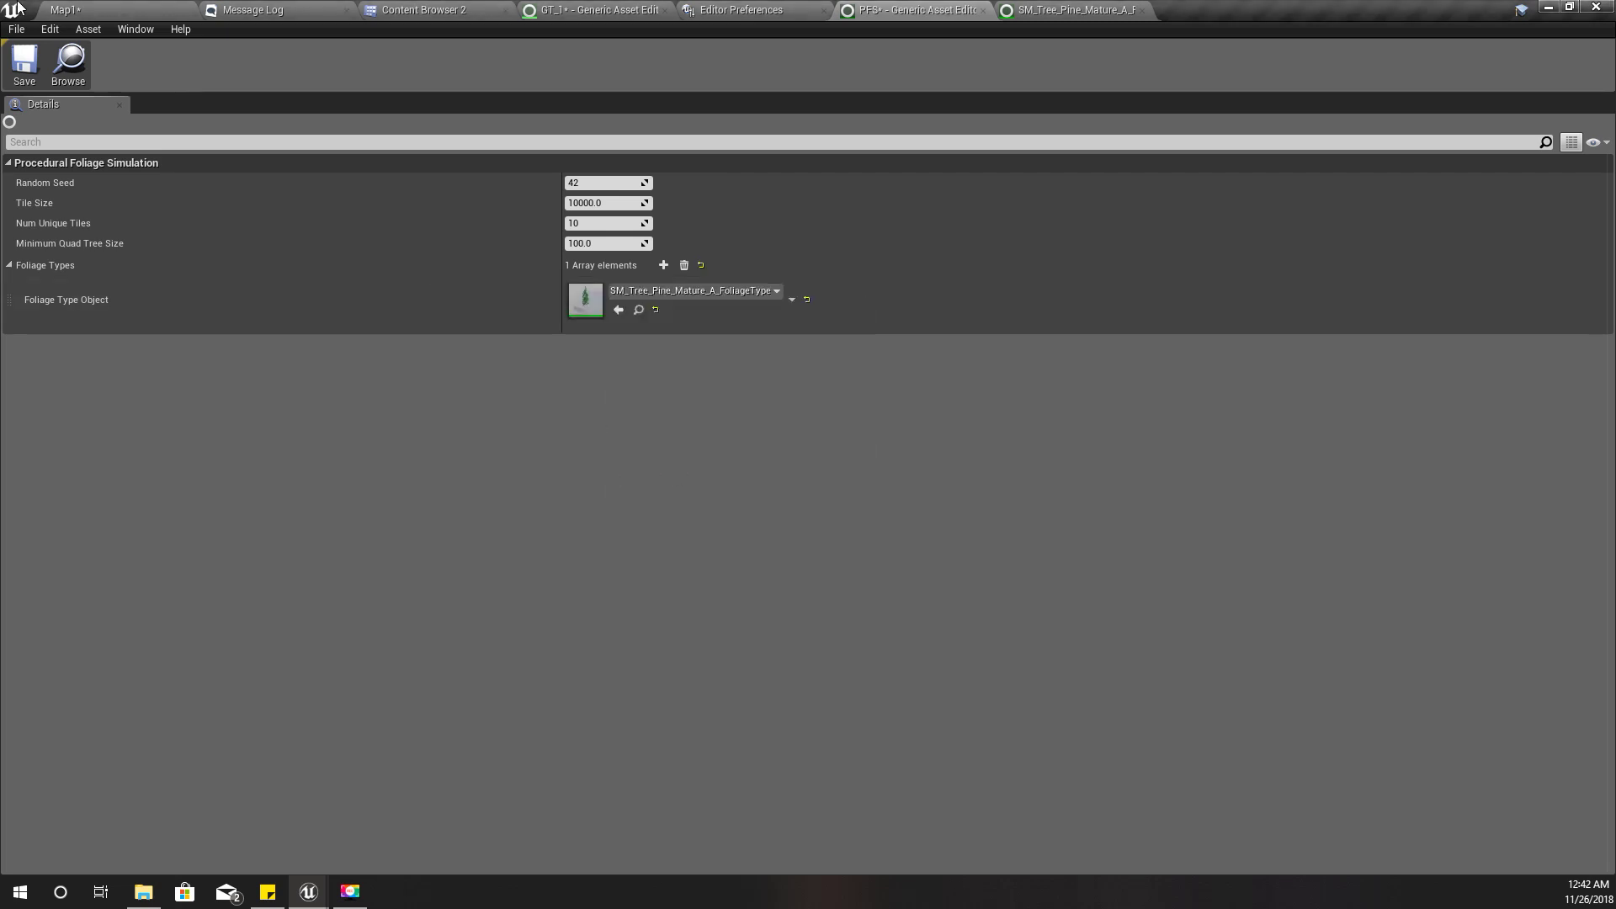
- Return to Map1 in Place mode, filter the World Outliner by "proce" and select the Procedural Foliage Volume
{"action": "left_click", "coordinate": [88, 8]}
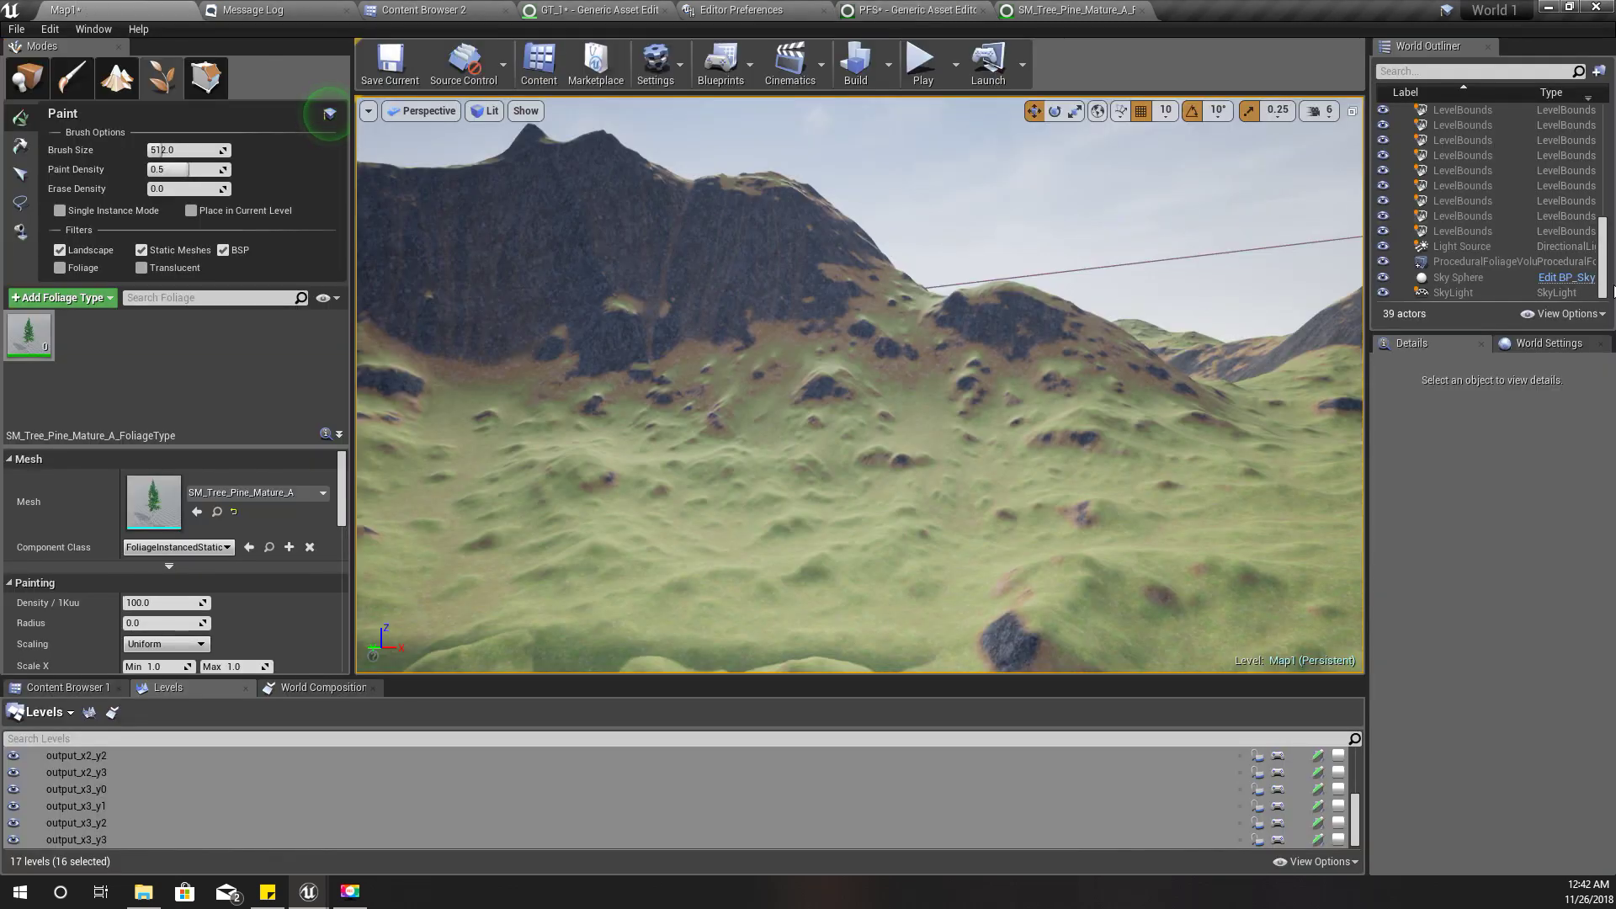
{"action": "scroll", "coordinate": [1525, 110], "scroll_direction": "up", "scroll_amount": 9}
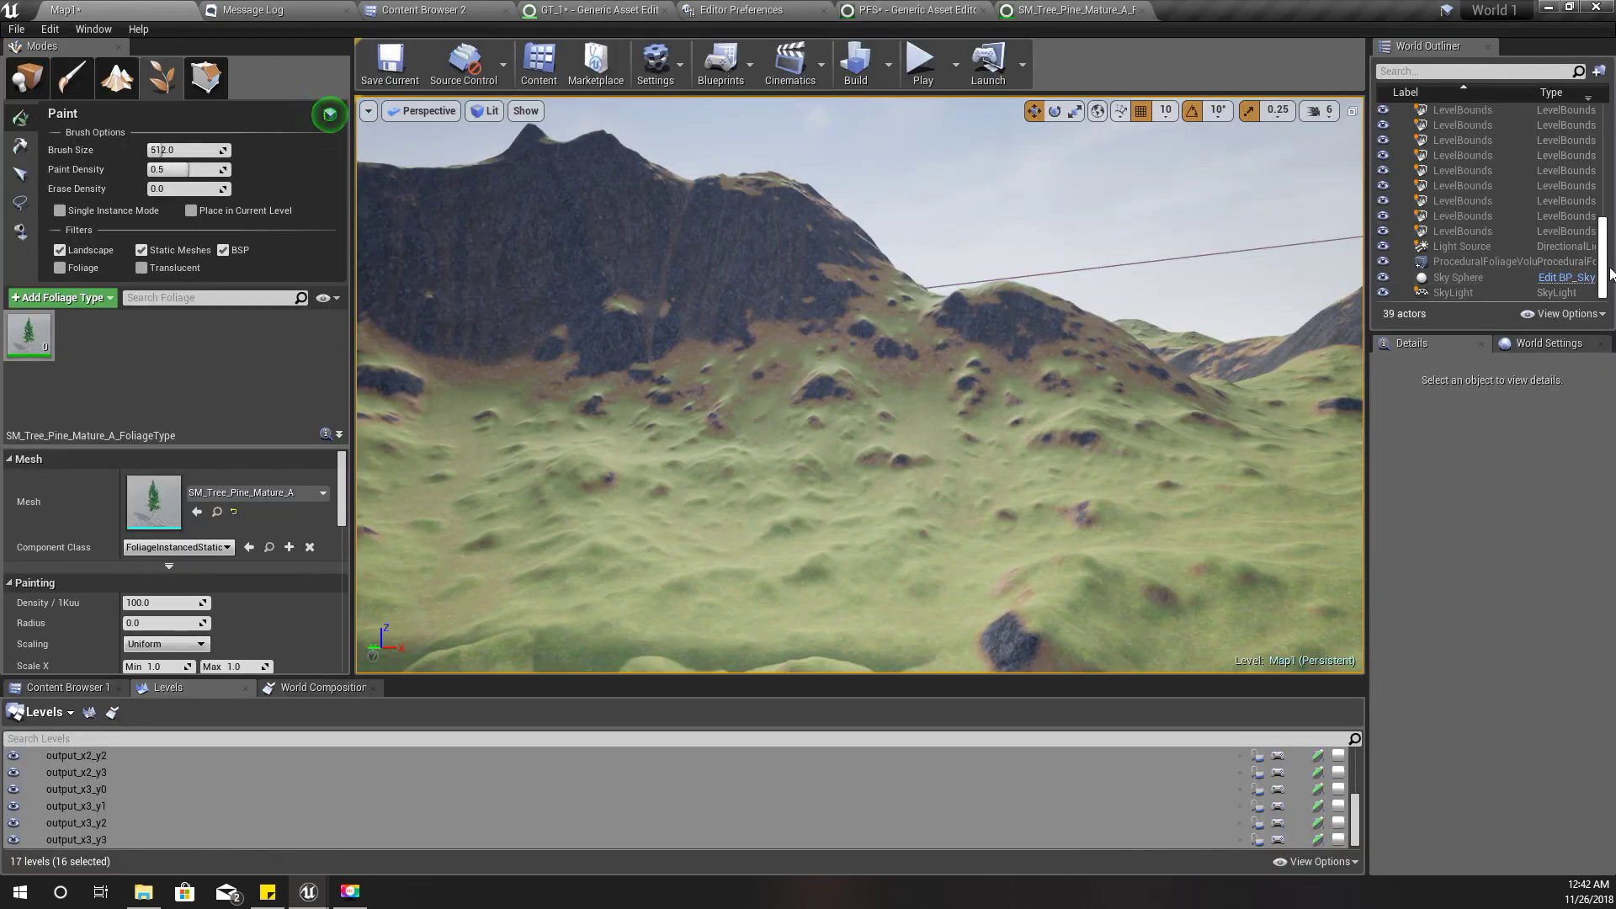
{"action": "left_click", "coordinate": [1470, 71]}
{"action": "type", "text": "proce"}
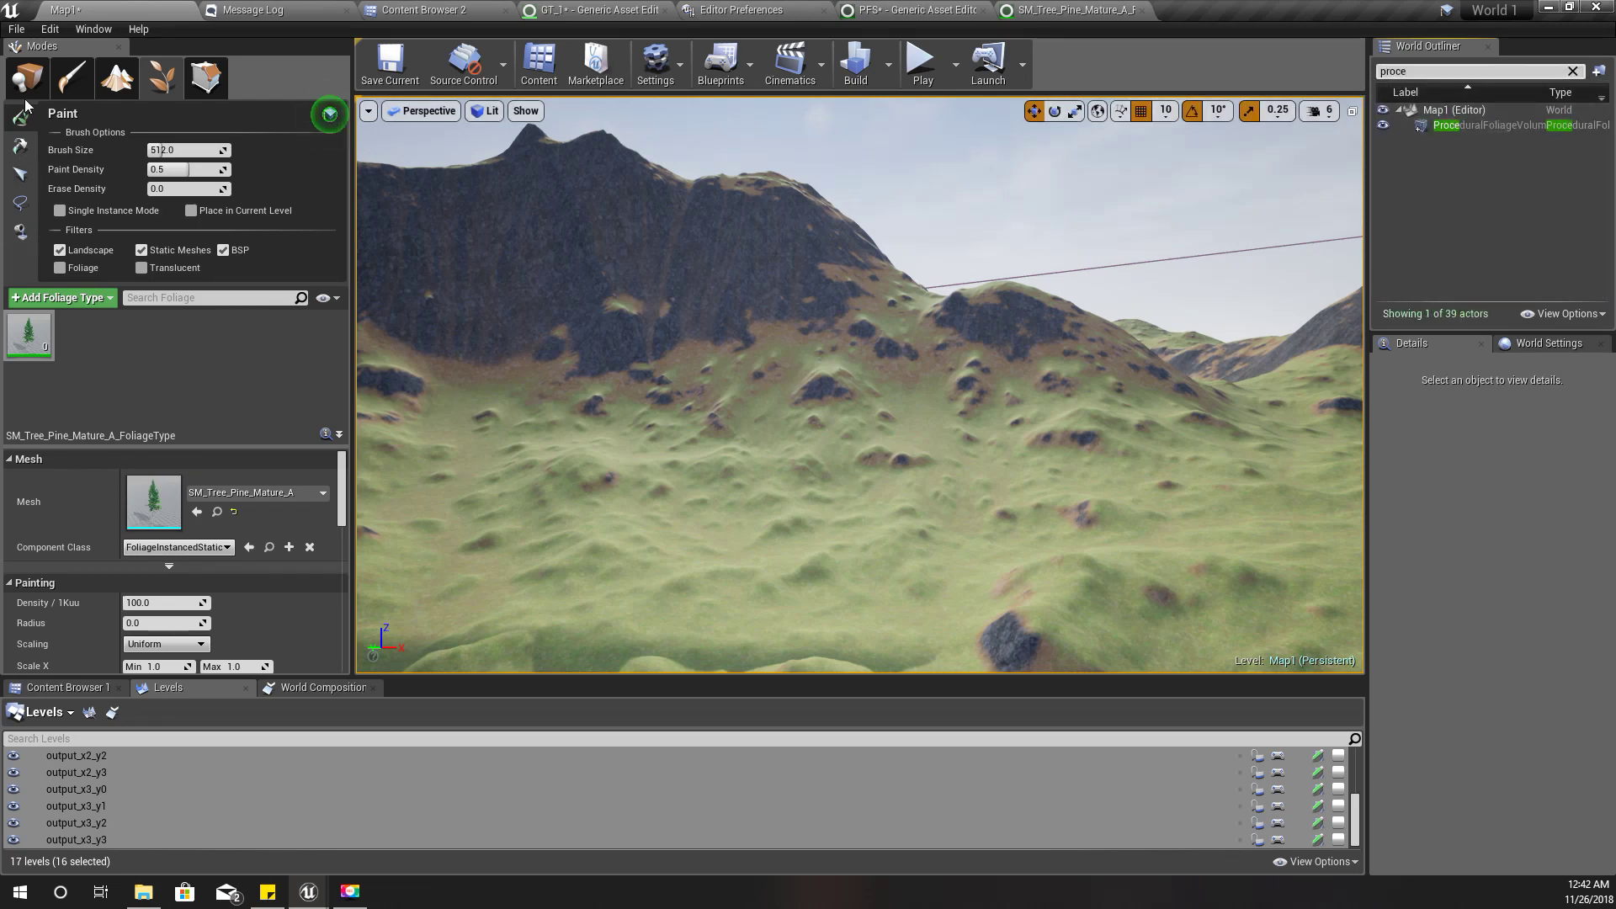
{"action": "key", "text": "shift+1"}
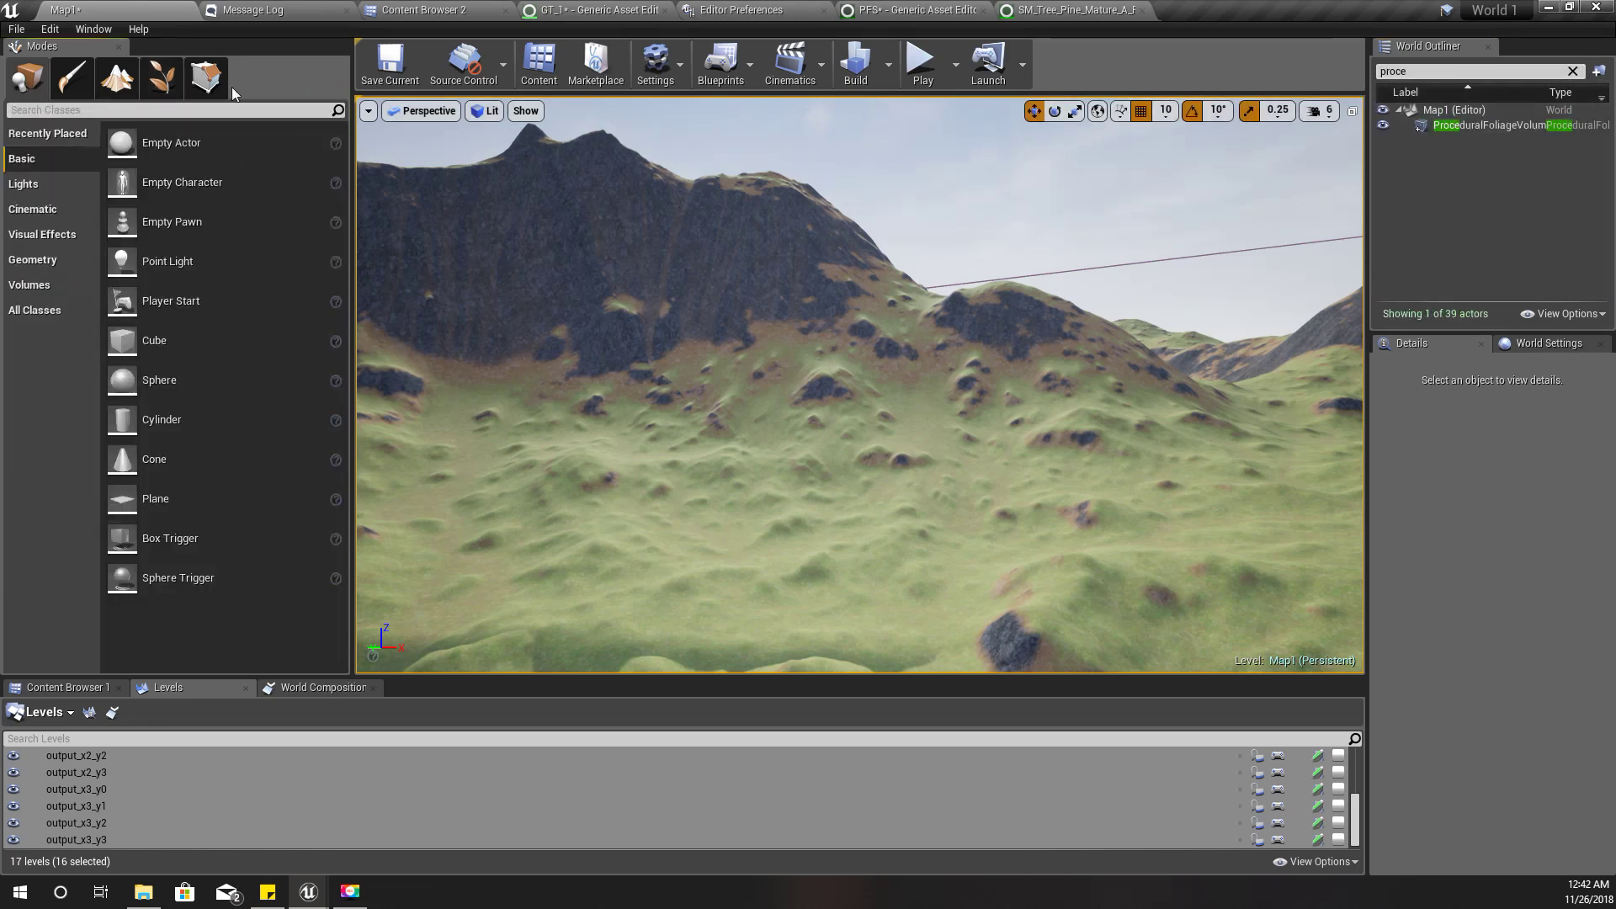
{"action": "left_click", "coordinate": [1494, 127]}
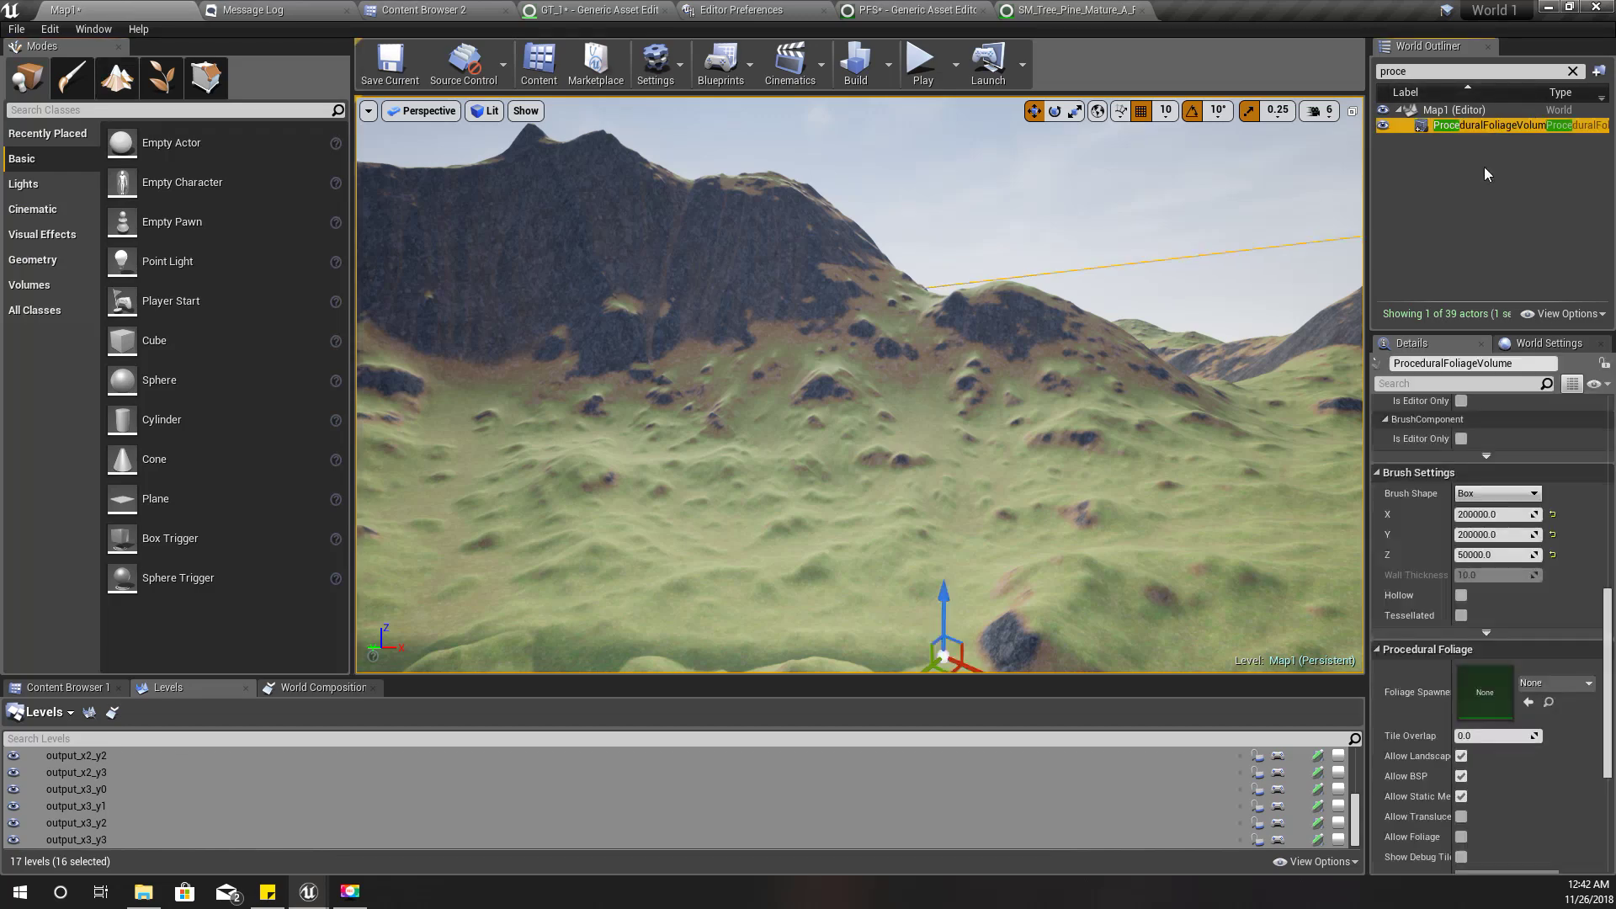
- Assign PFS as the volume's Foliage Spawner, resimulate the foliage and inspect the trees up close
{"action": "left_click", "coordinate": [1549, 684]}
{"action": "left_click", "coordinate": [1445, 448]}
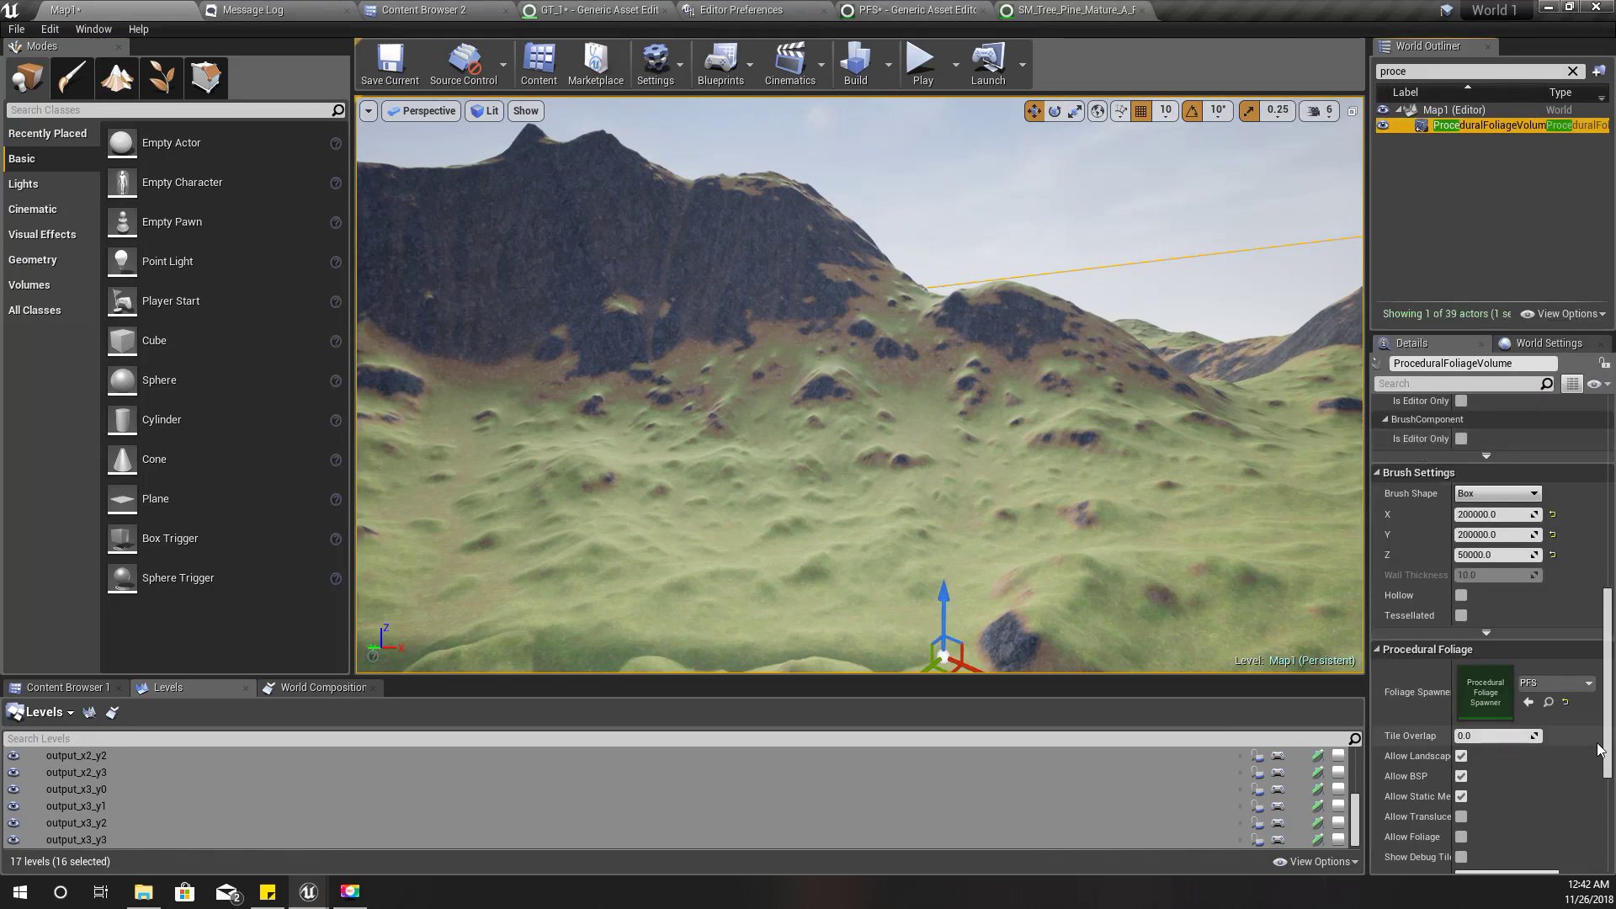
{"action": "scroll", "coordinate": [1582, 738], "scroll_direction": "down", "scroll_amount": 3}
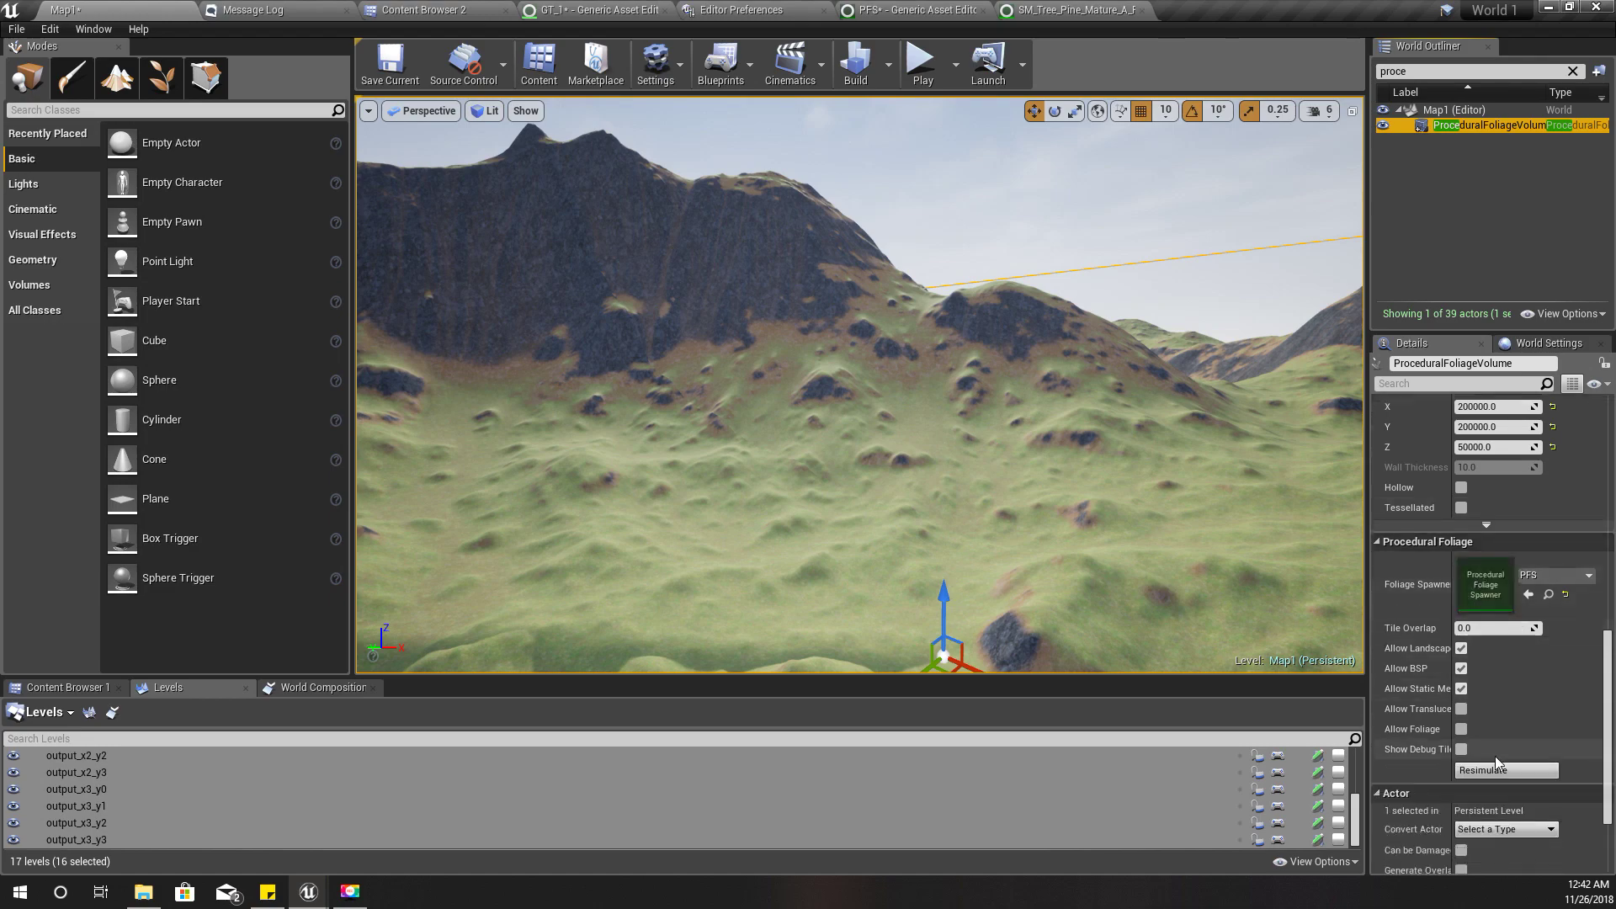
{"action": "left_click", "coordinate": [1483, 771]}
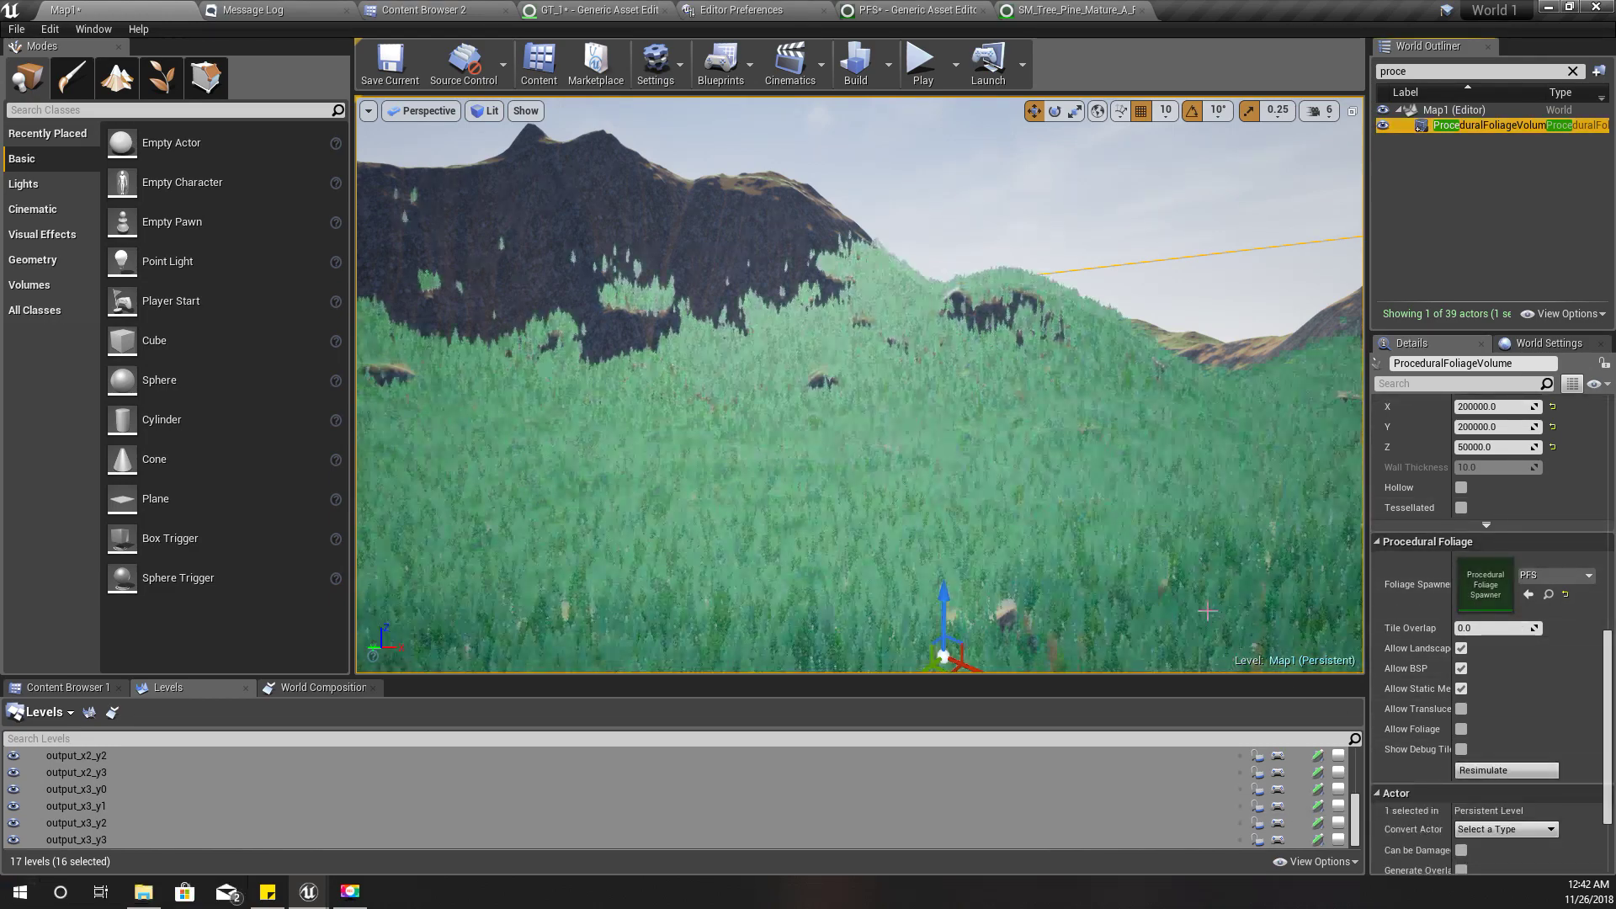
{"action": "key", "text": "w"}
{"action": "right_click_drag", "start_coordinate": [1049, 454], "coordinate": [1169, 421]}
{"action": "right_click_drag", "start_coordinate": [1028, 395], "coordinate": [766, 421]}
{"action": "right_click_drag", "start_coordinate": [1029, 430], "coordinate": [951, 434]}
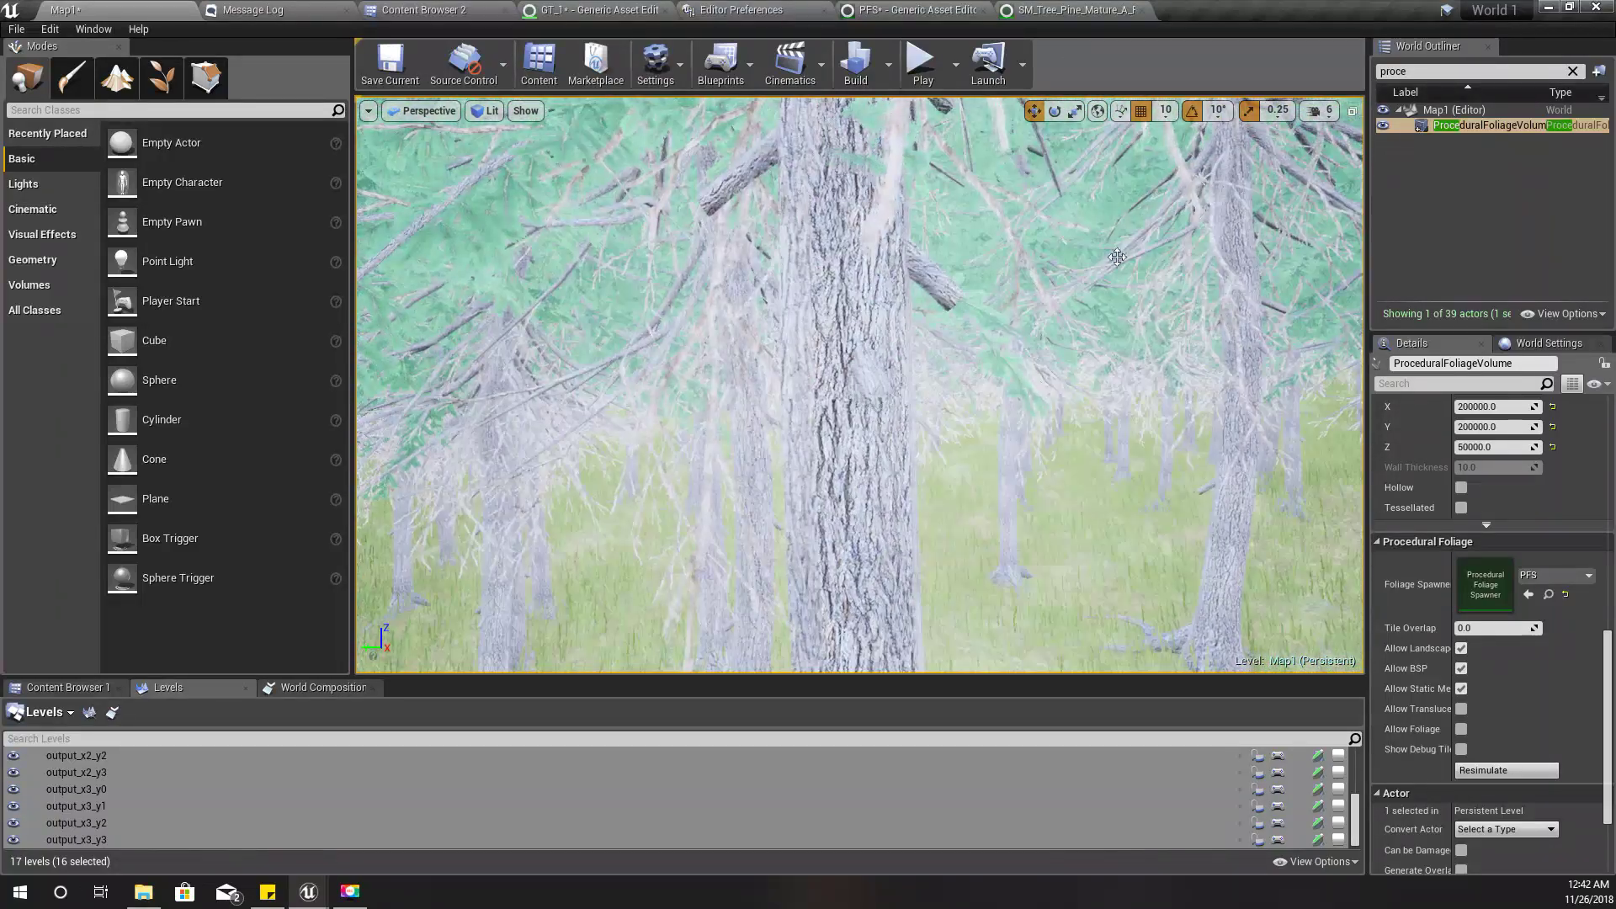
- Set the pine foliage type's Ground Slope Angle to a minimum of 20 and maximum of 25, and save it
{"action": "left_click", "coordinate": [1050, 9]}
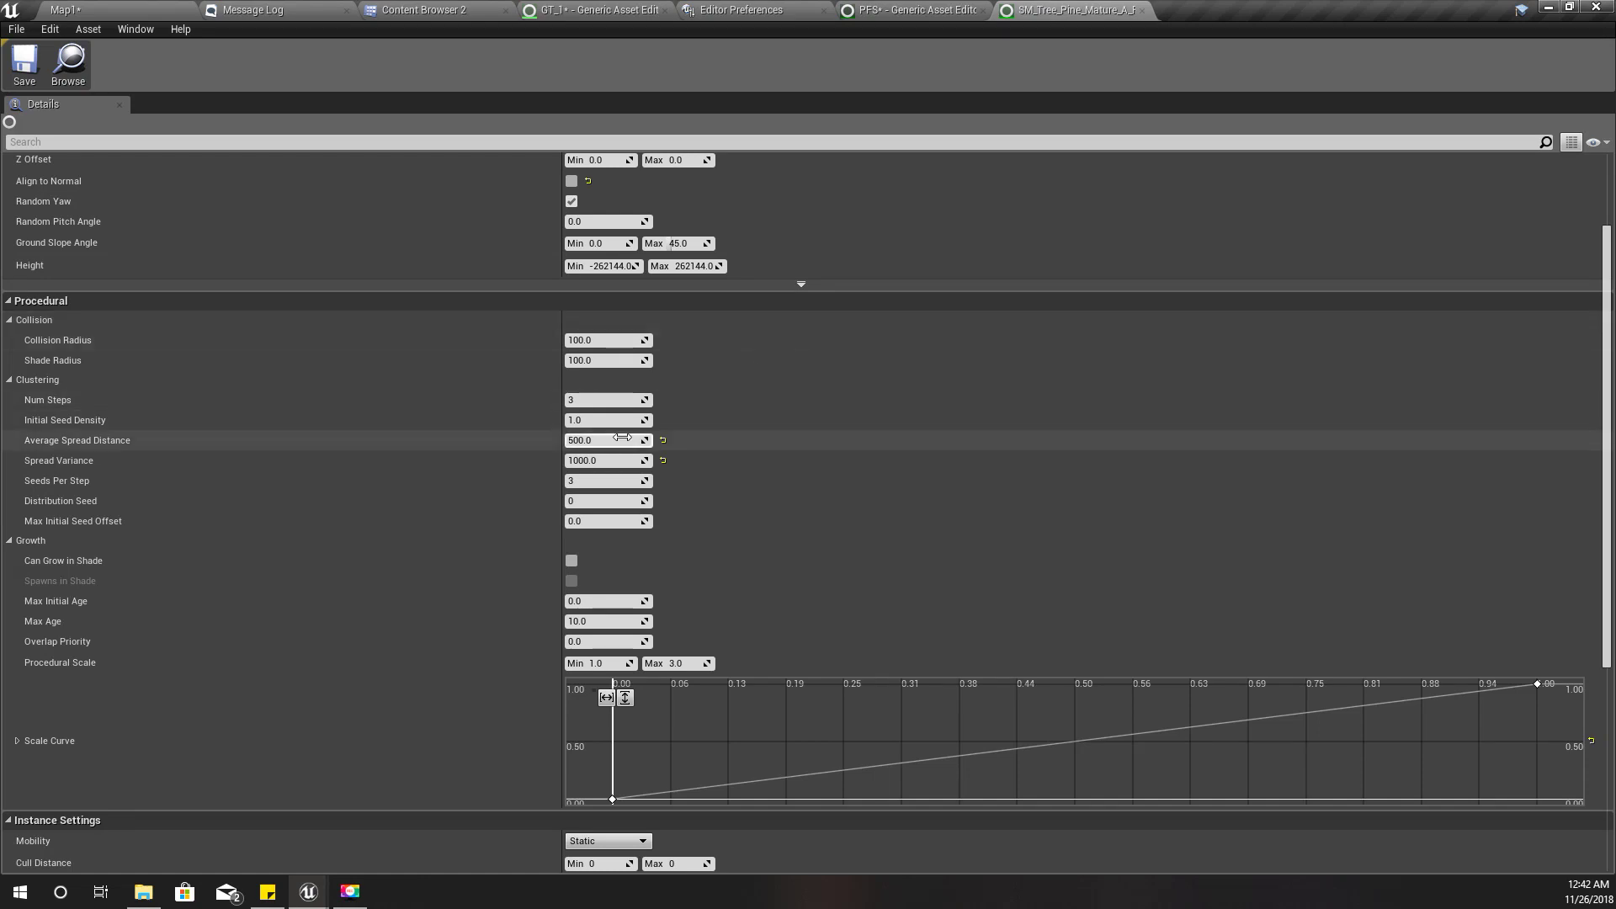
{"action": "scroll", "coordinate": [686, 364], "scroll_direction": "up", "scroll_amount": 1}
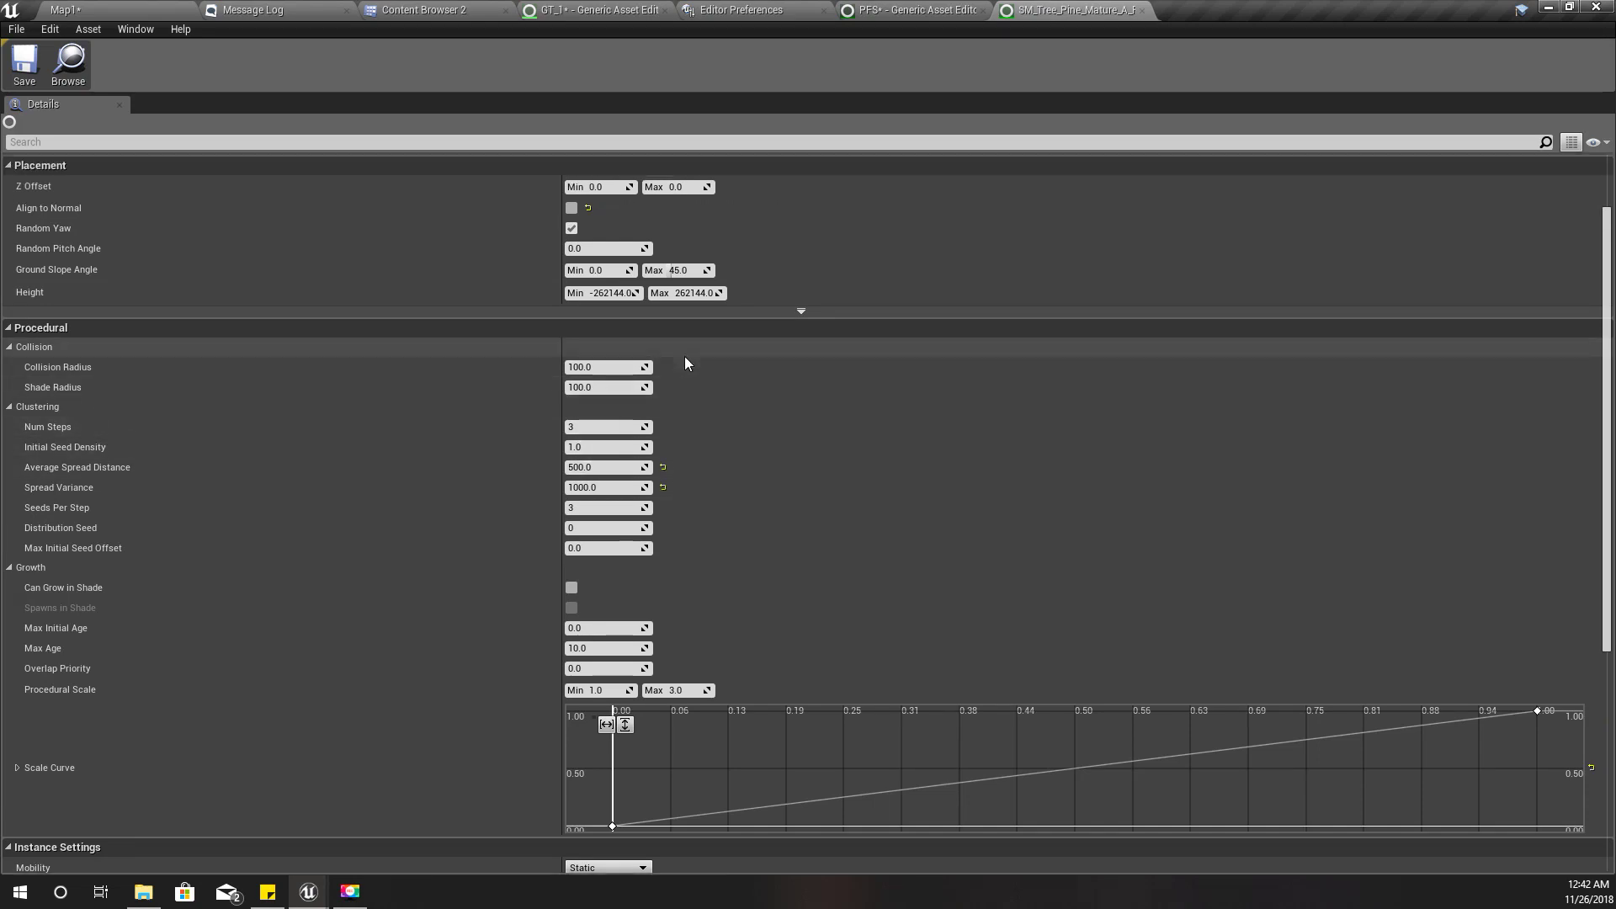
{"action": "left_click", "coordinate": [604, 270]}
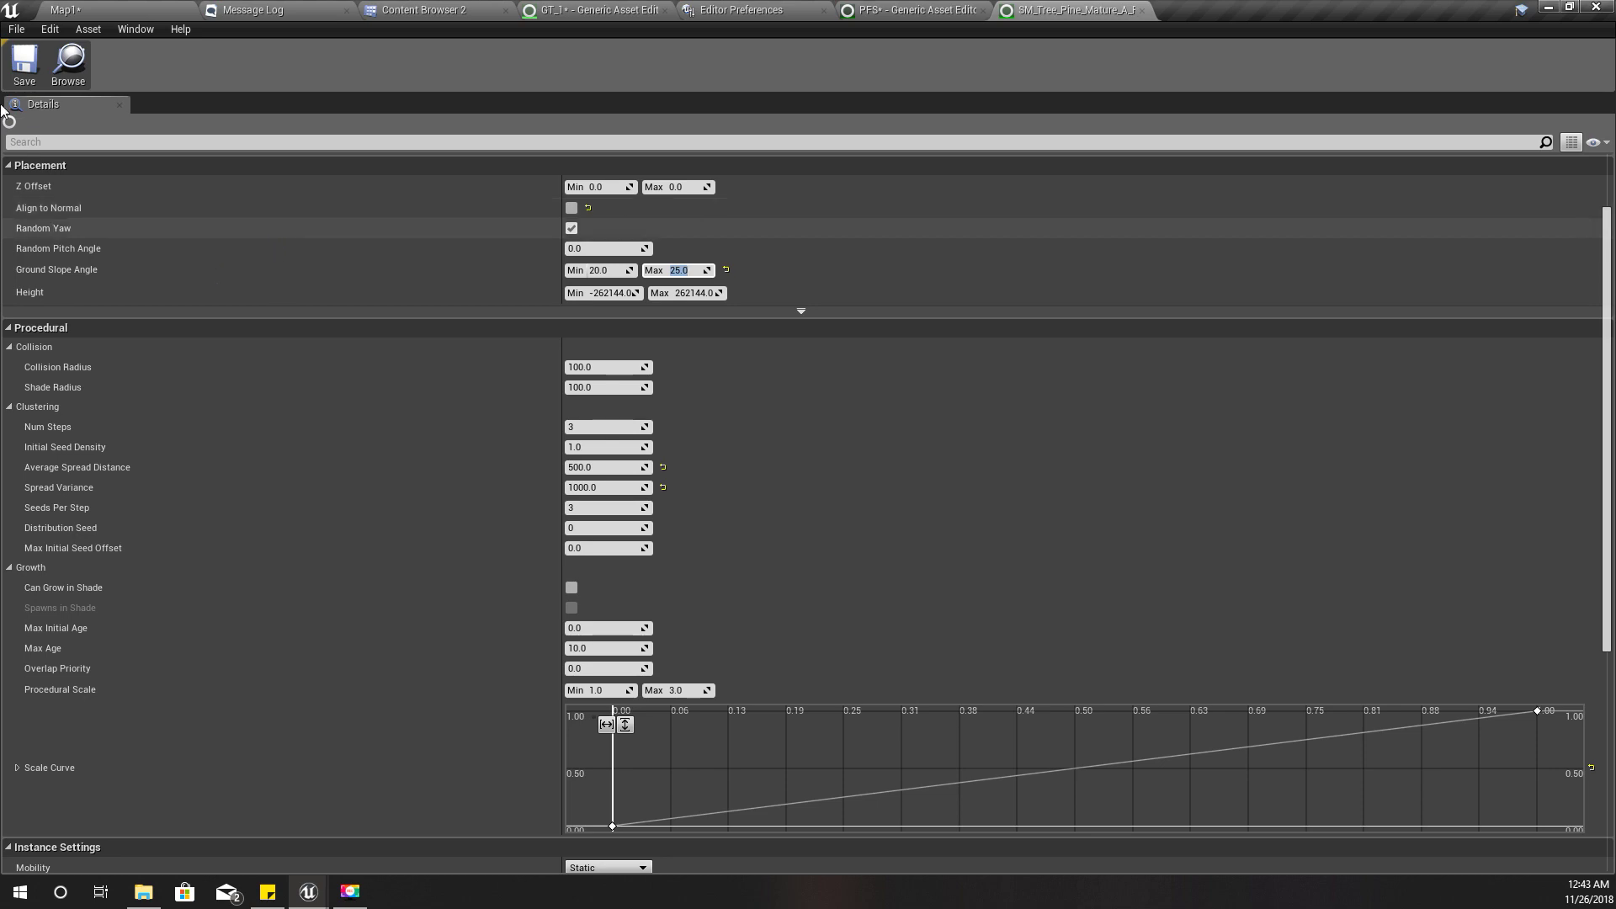
{"action": "left_click", "coordinate": [25, 63]}
- Resimulate the Procedural Foliage Volume in Map1 with the new slope limits and look around the forest
{"action": "left_click", "coordinate": [139, 8]}
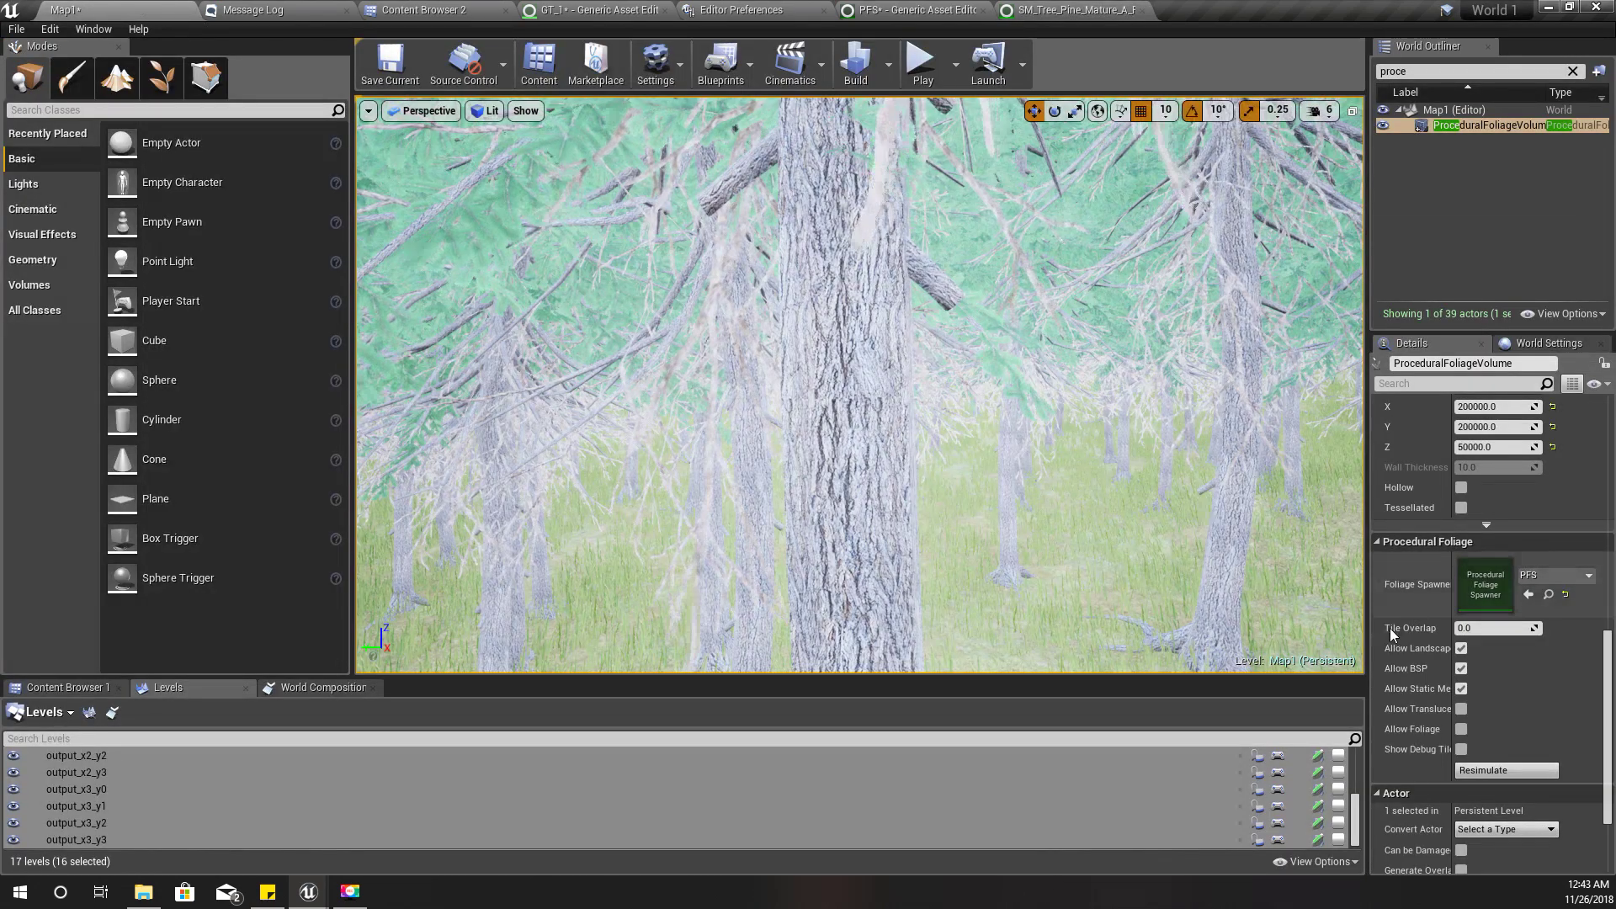
{"action": "left_click", "coordinate": [1502, 770]}
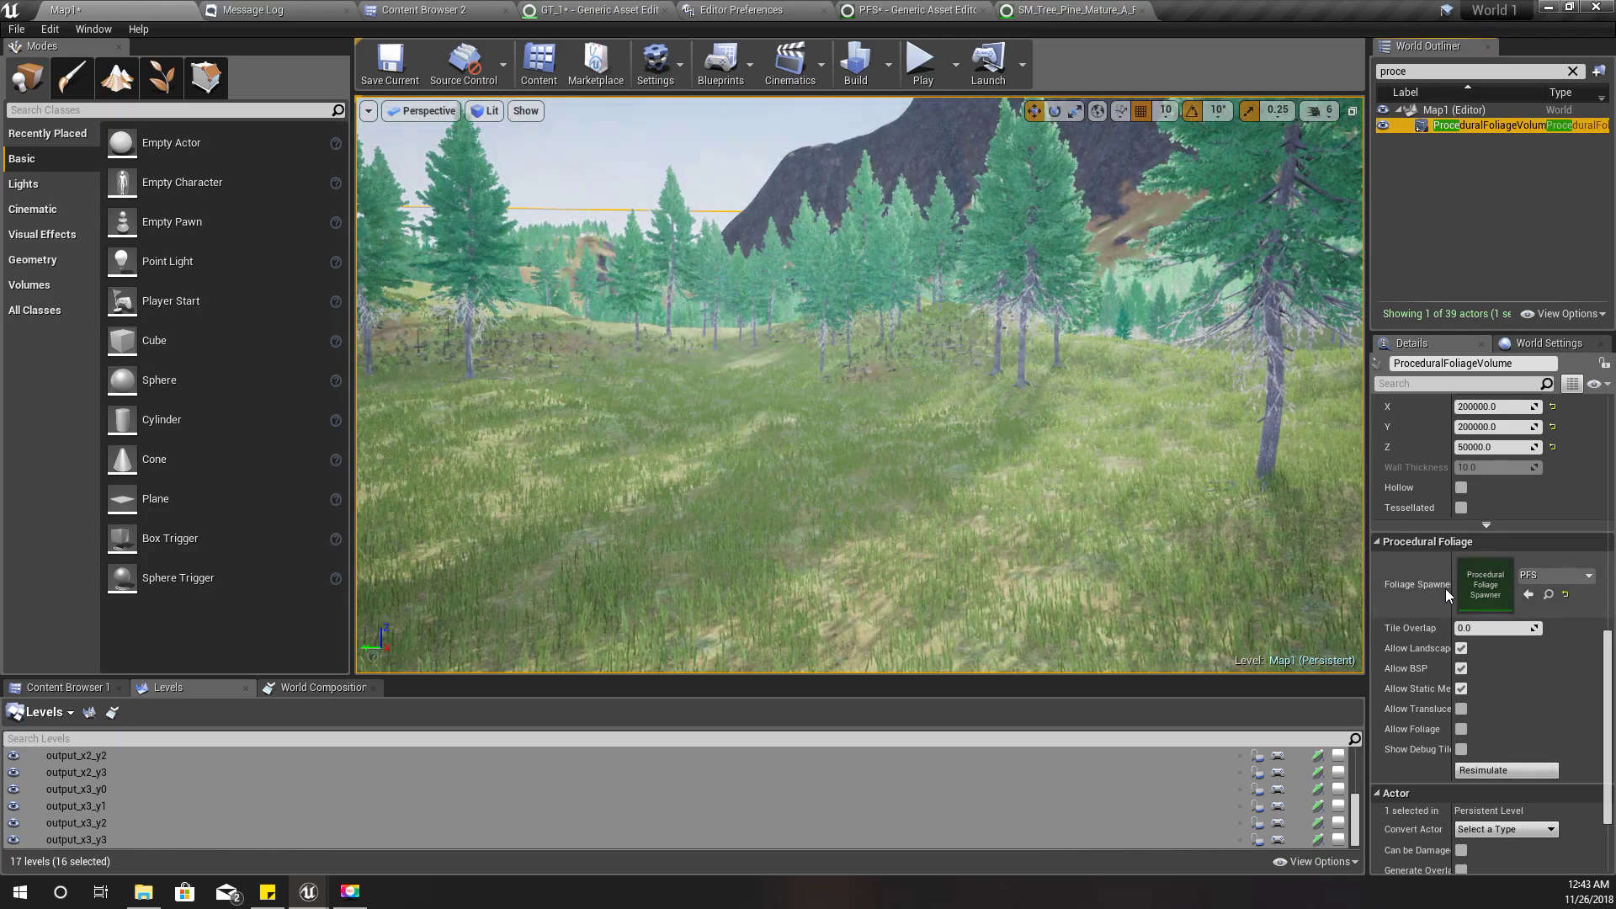
{"action": "right_click_drag", "start_coordinate": [1037, 282], "coordinate": [522, 354]}
{"action": "right_click_drag", "start_coordinate": [1071, 313], "coordinate": [1070, 313]}
- Play-test Map1 full screen by running the character through the forest, stop playing and clear the World Outliner filter
{"action": "key", "text": "alt+p"}
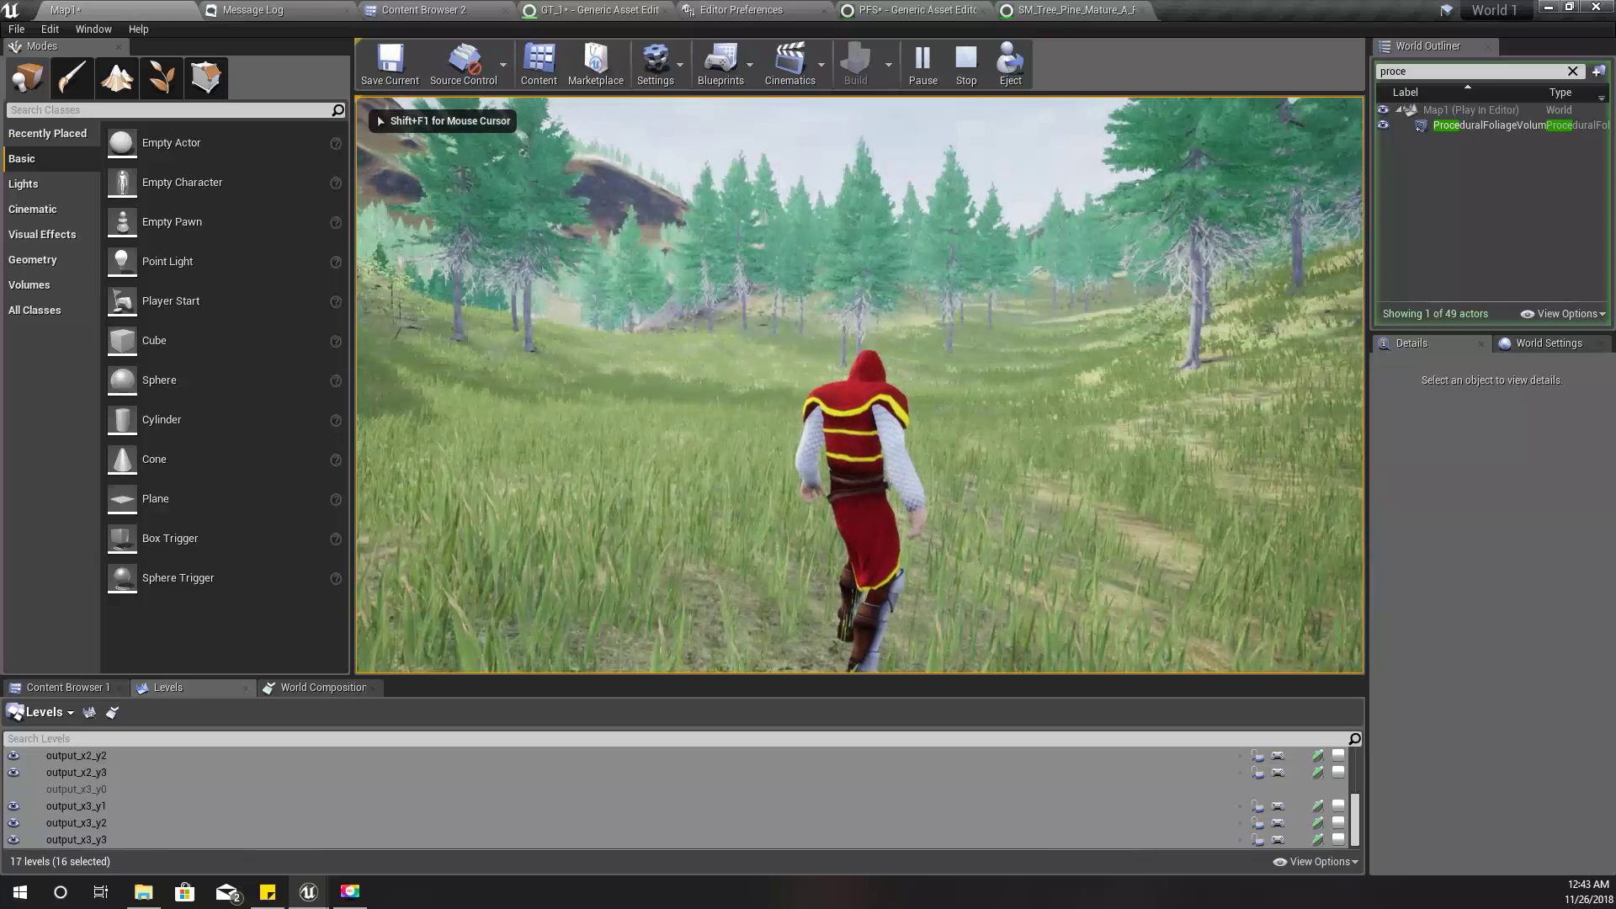
{"action": "key", "text": "F11"}
{"action": "key", "text": "w"}
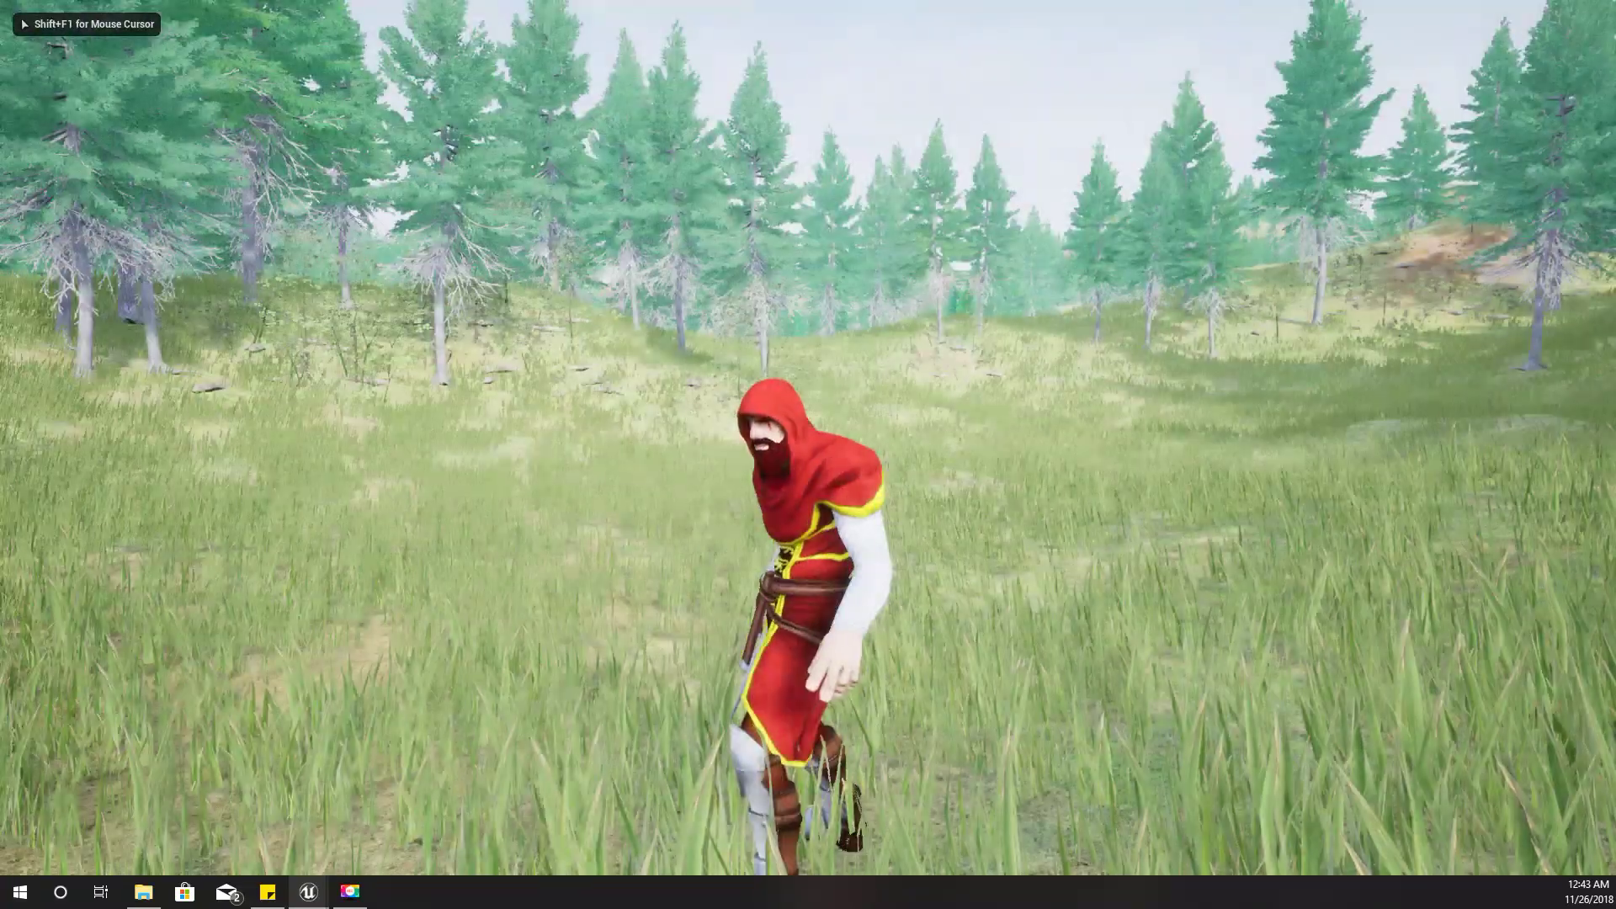
{"action": "key", "text": "w"}
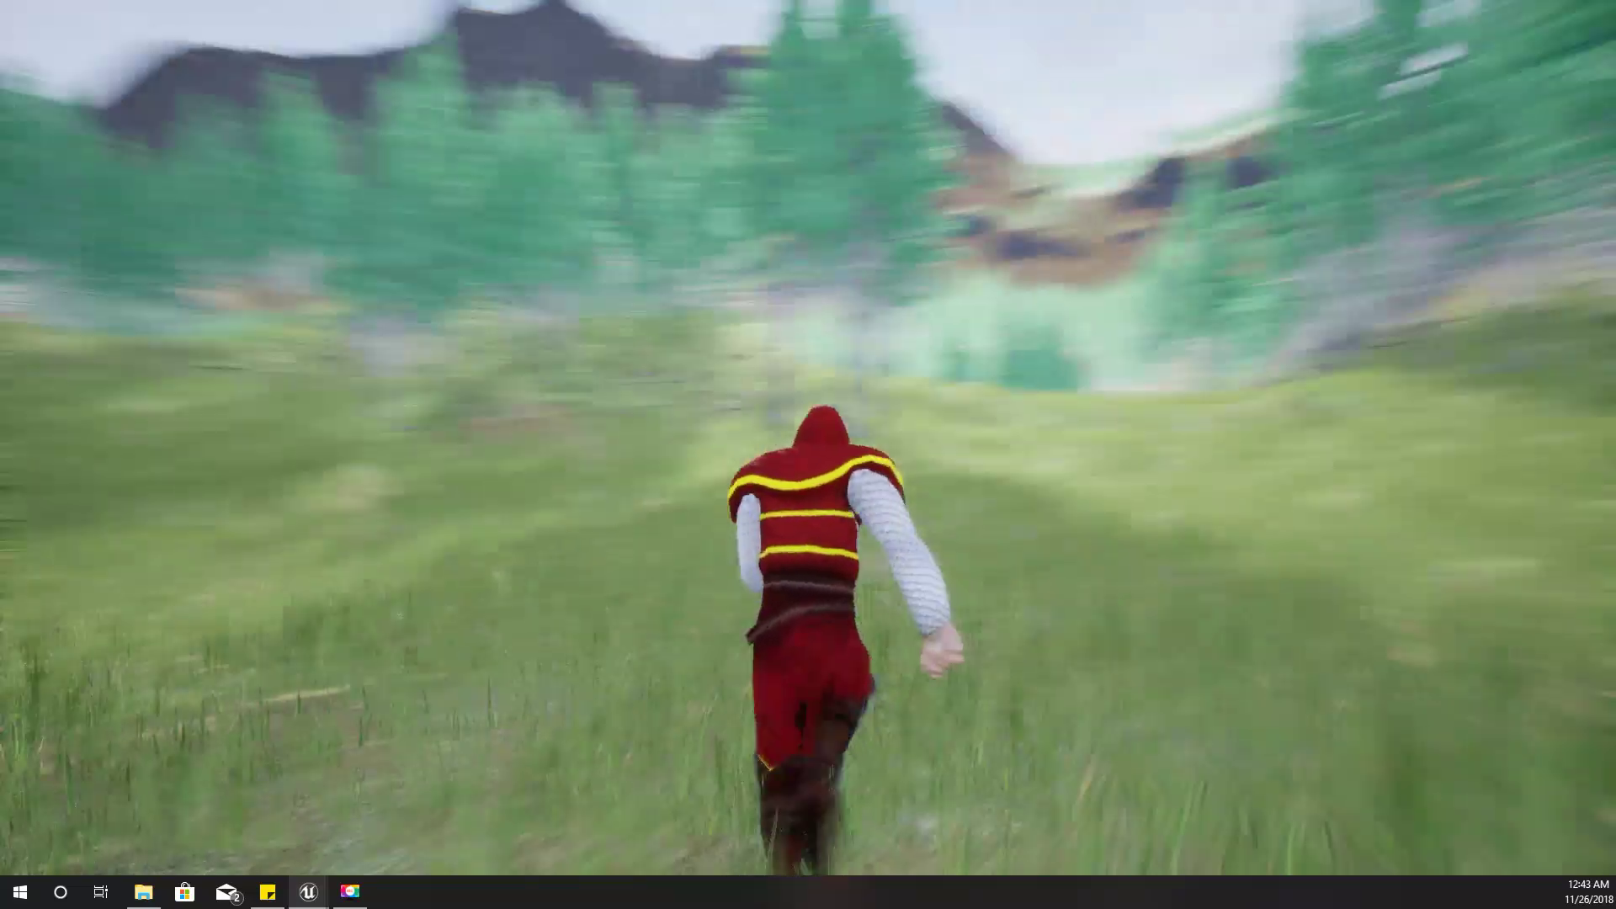
{"action": "key", "text": "shift+F1"}
{"action": "key", "text": "Escape"}
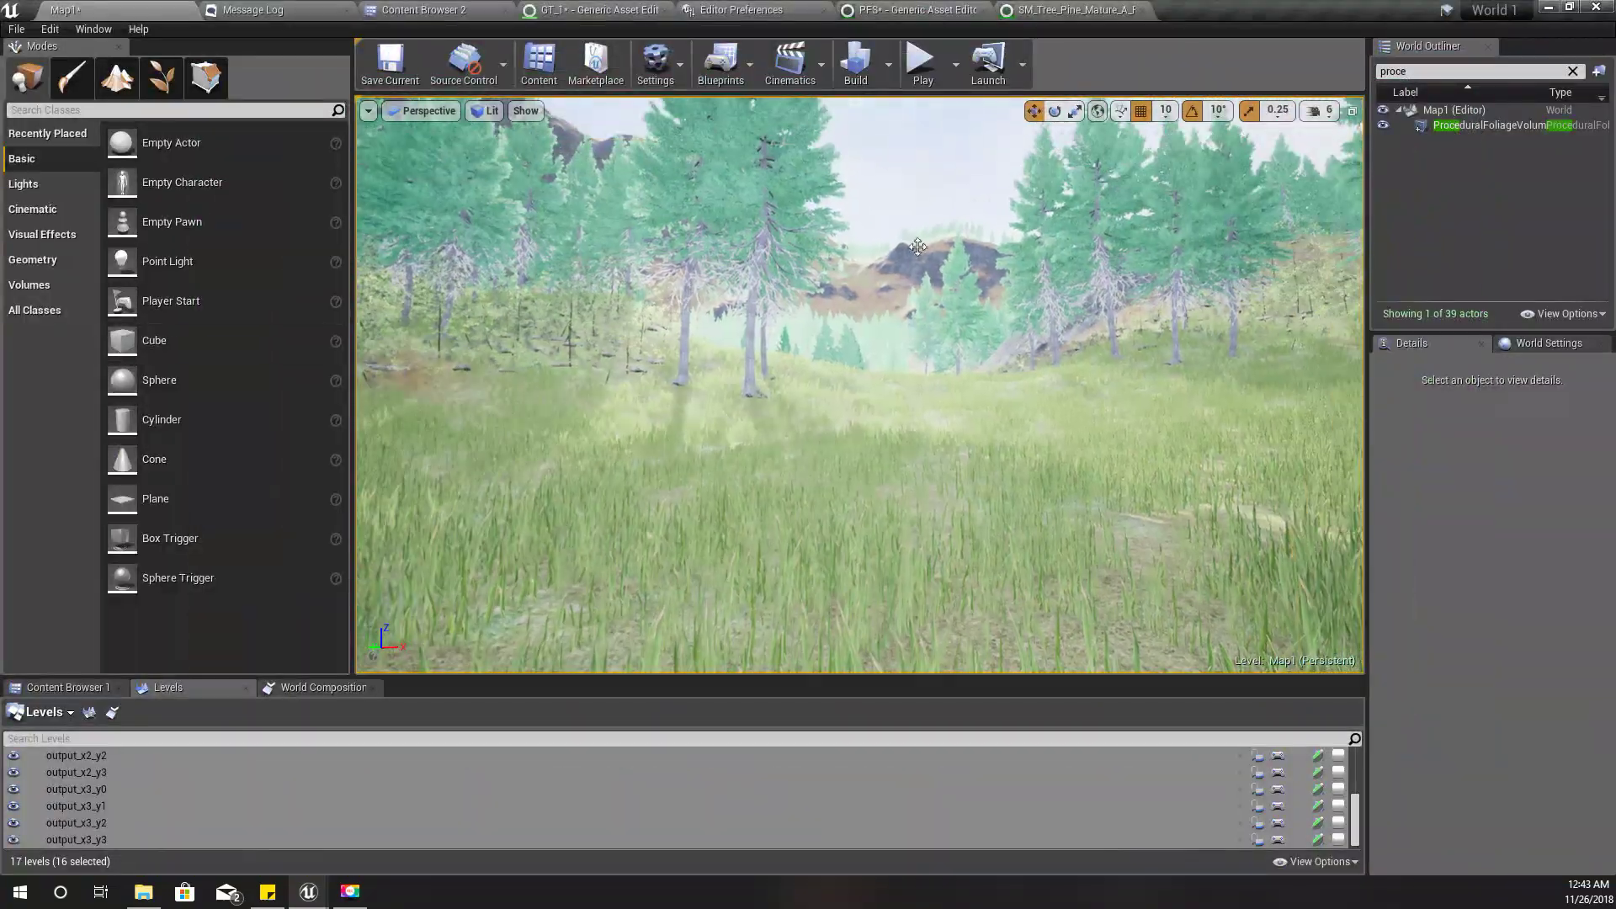
{"action": "left_click", "coordinate": [1572, 71]}
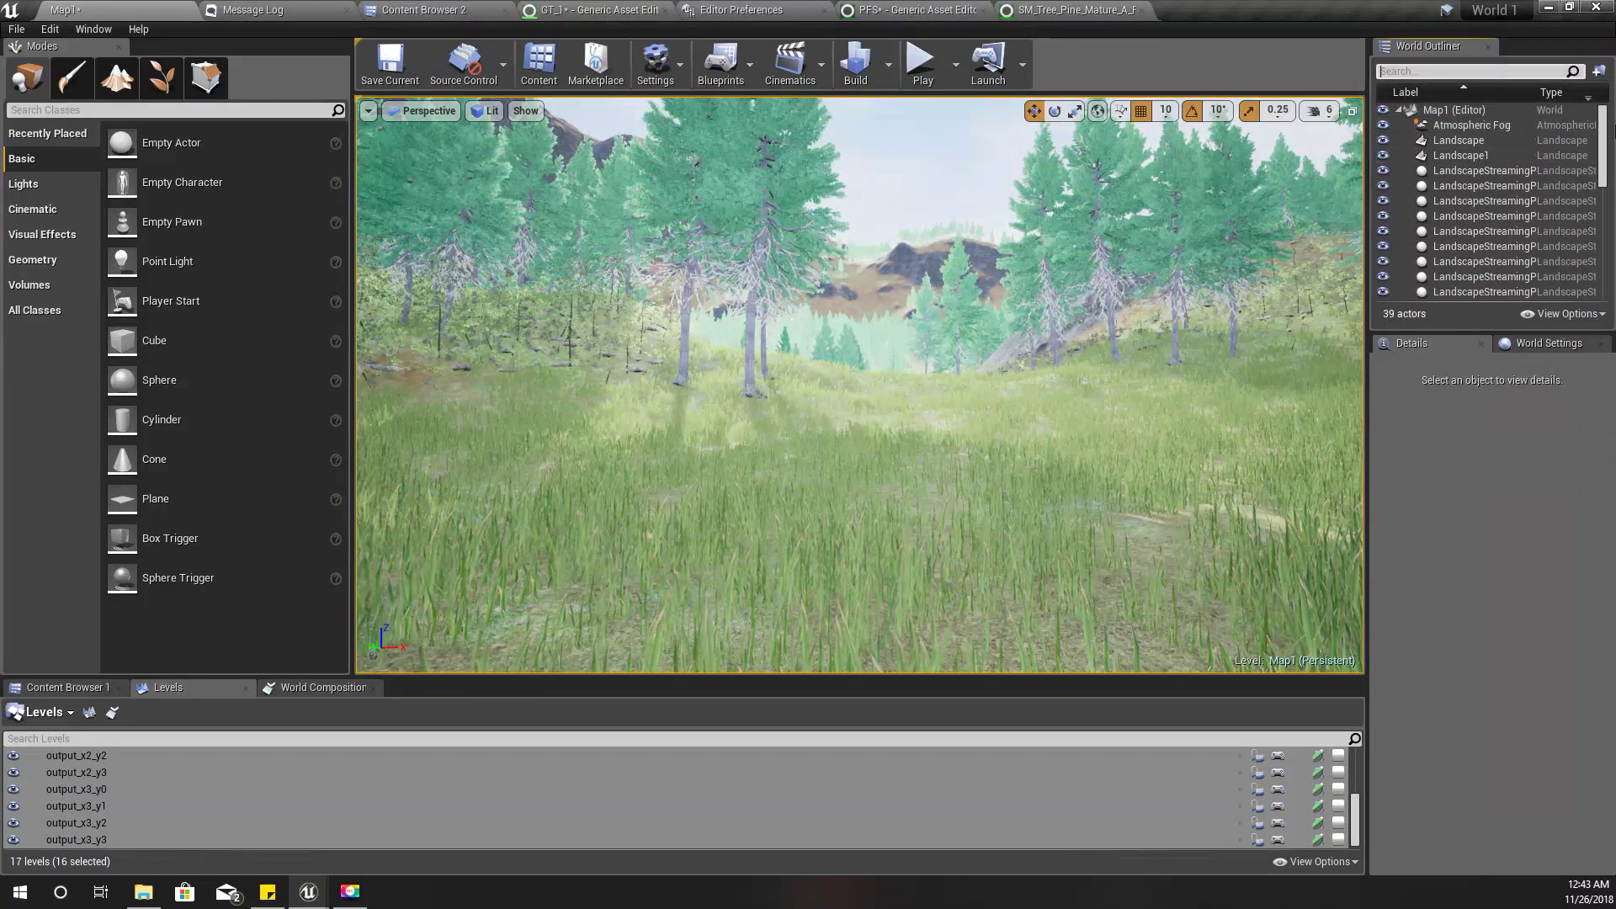
- Examine the settings of Map1's SkyLight, Sky Sphere and Light Source actors
{"action": "scroll", "coordinate": [1604, 139], "scroll_direction": "down", "scroll_amount": 10}
{"action": "left_click", "coordinate": [1495, 292]}
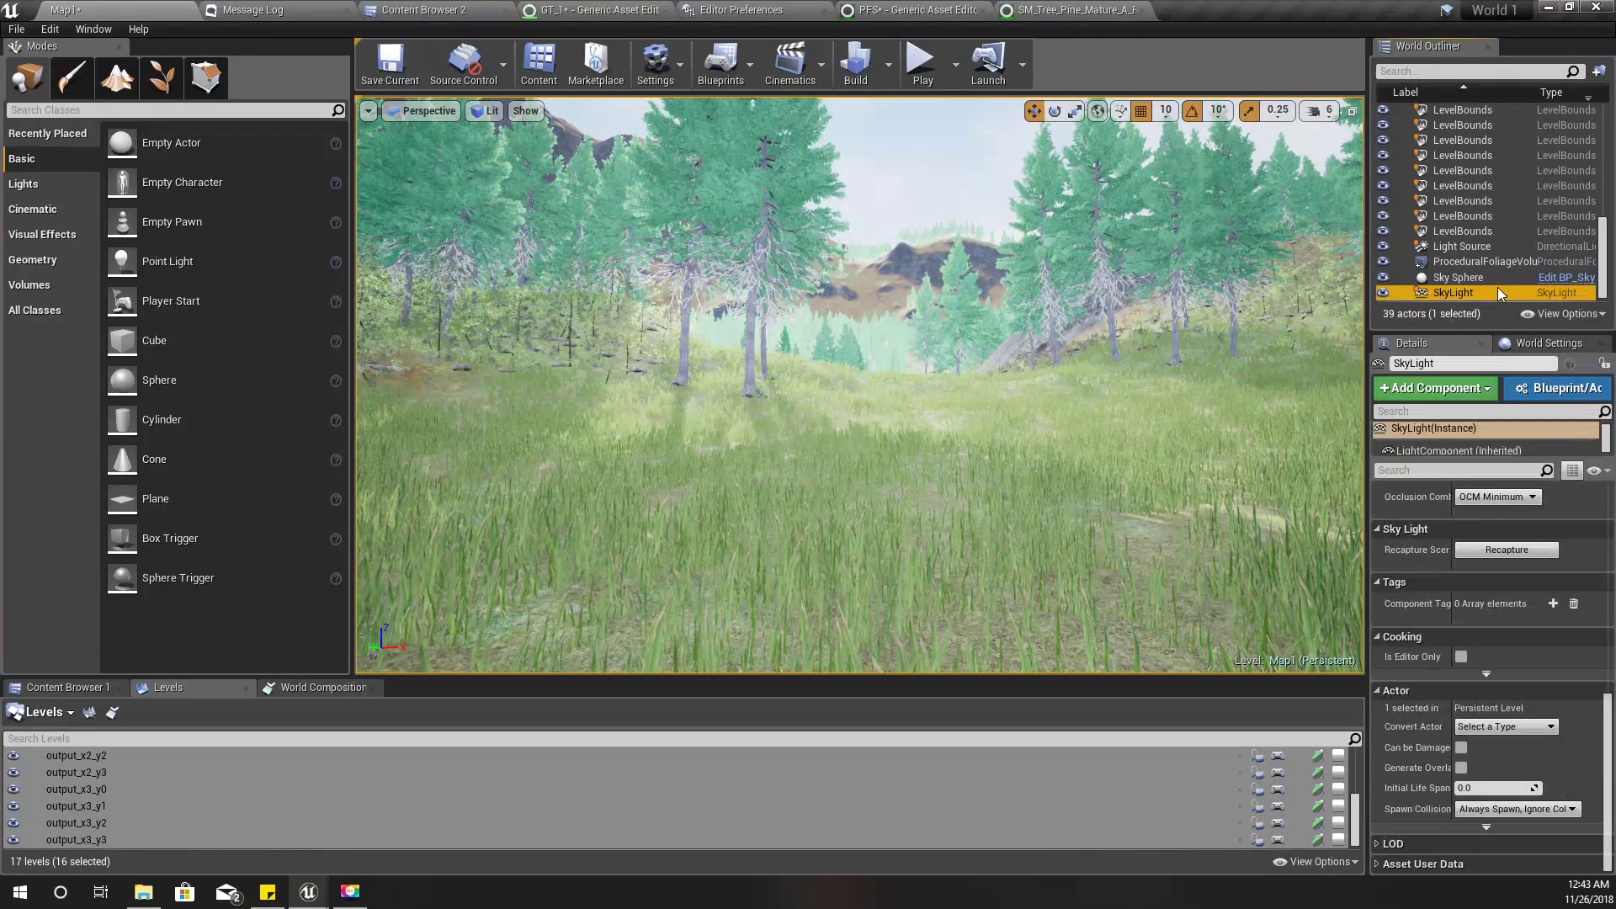
{"action": "scroll", "coordinate": [1504, 694], "scroll_direction": "up", "scroll_amount": 10}
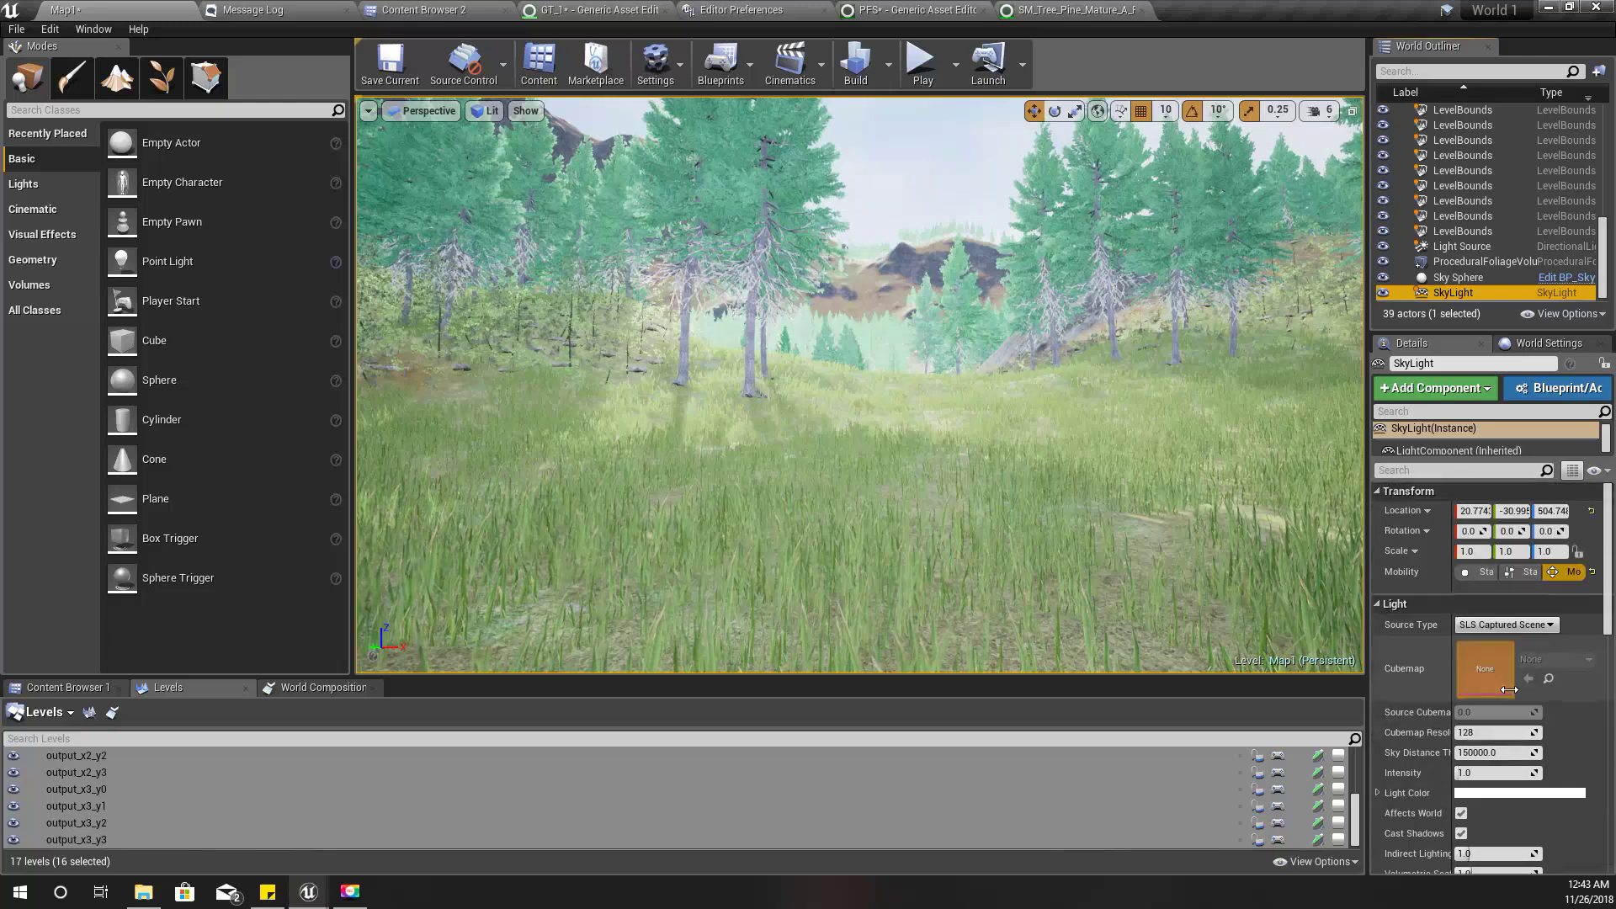
{"action": "left_click", "coordinate": [1498, 276]}
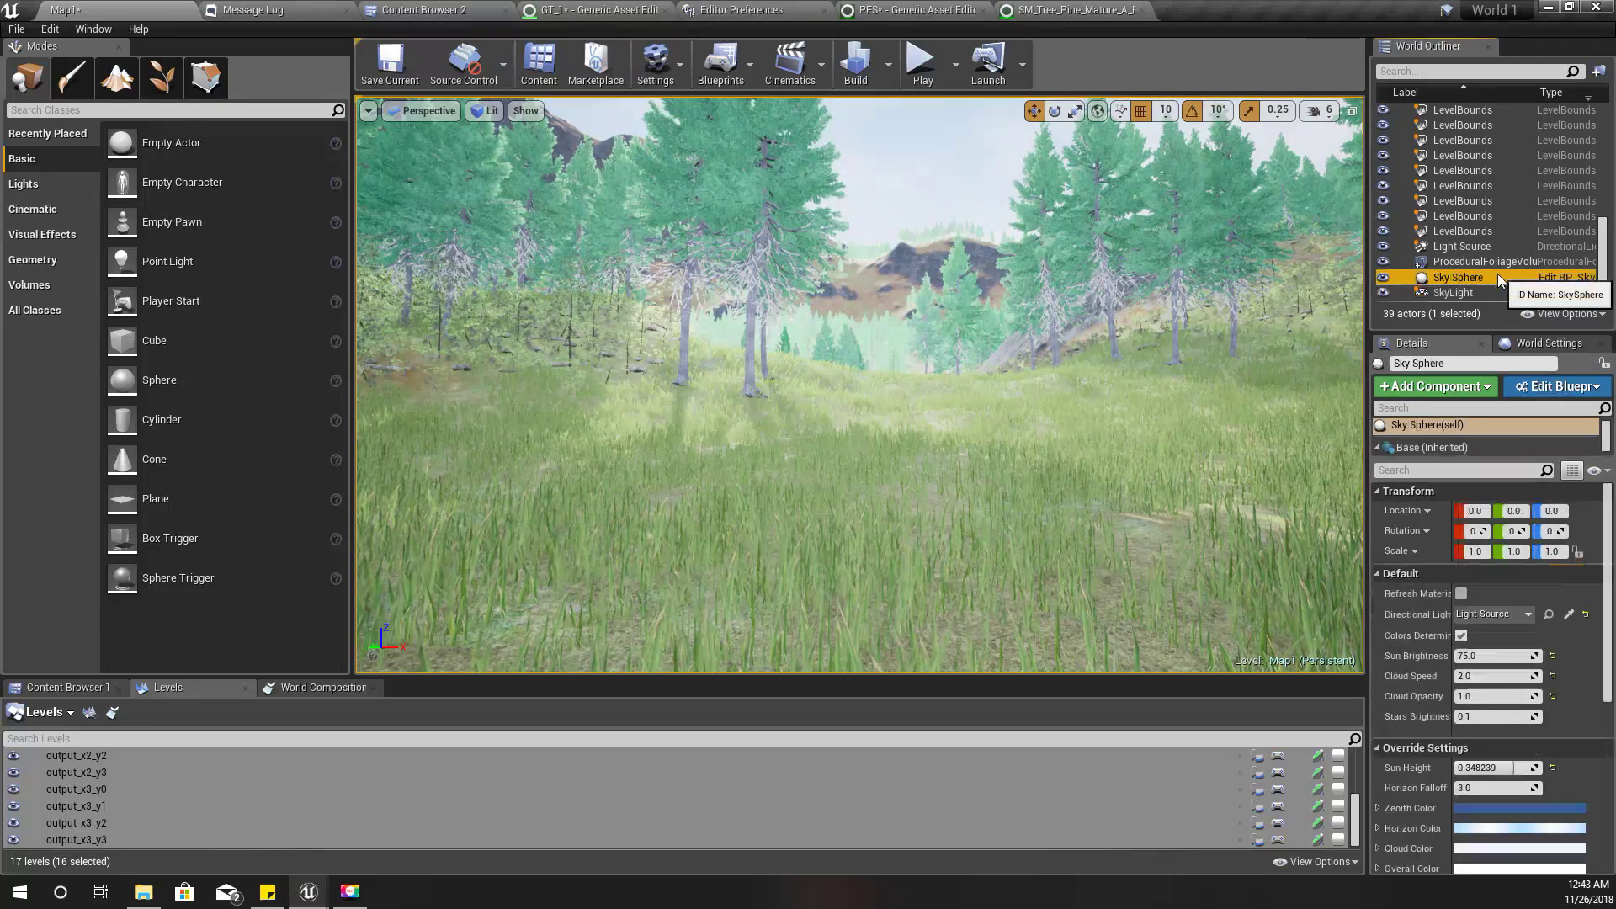
{"action": "left_click", "coordinate": [1469, 246]}
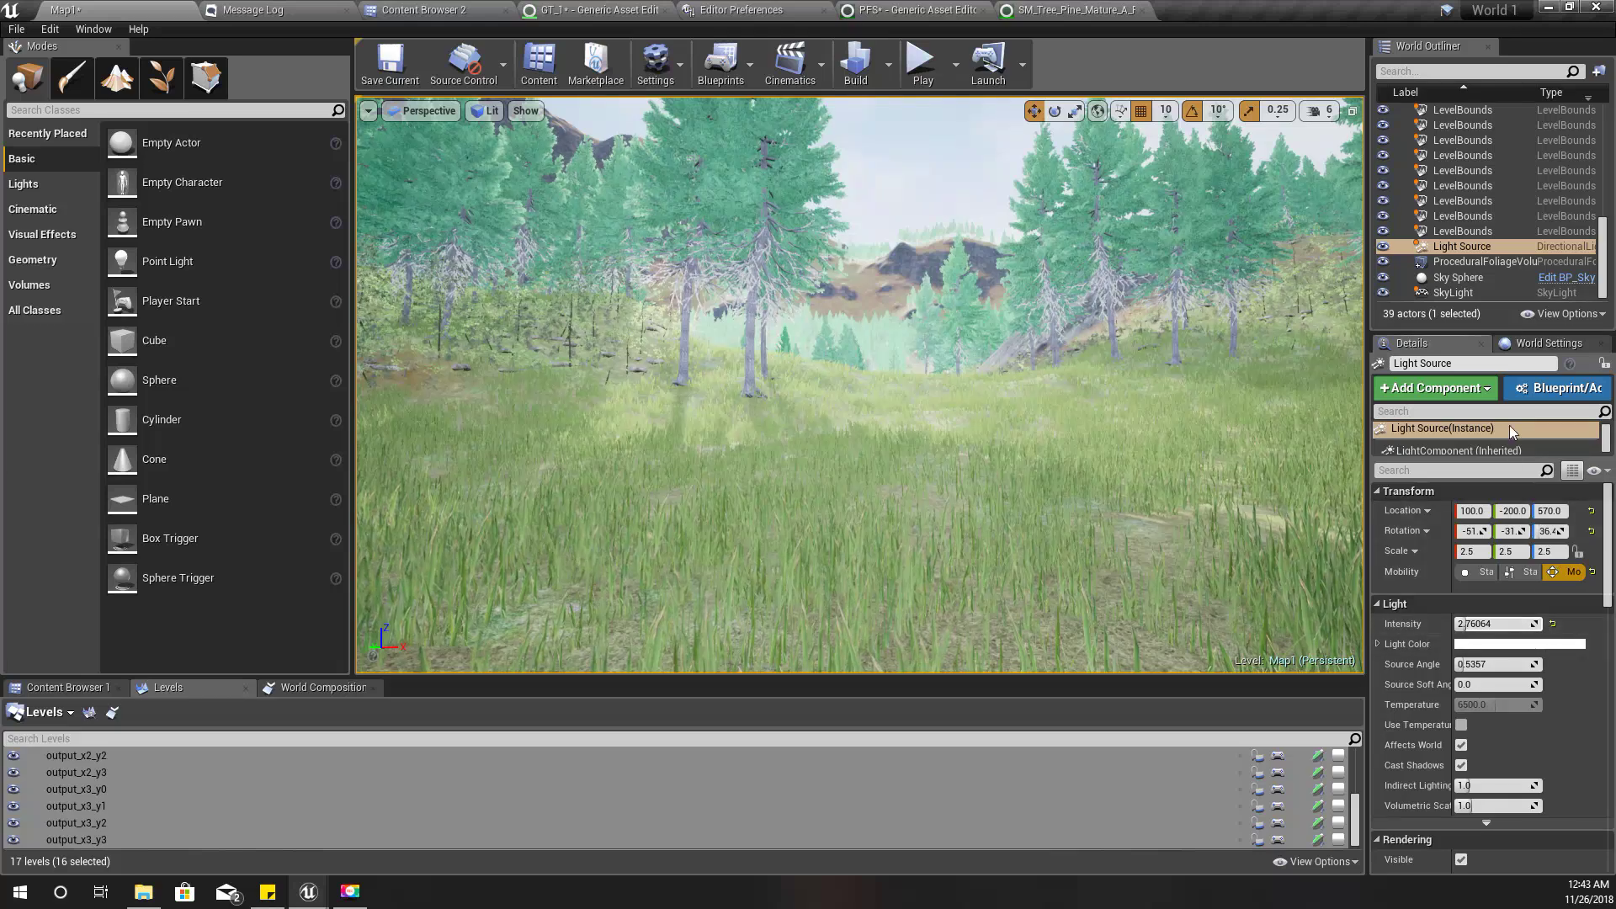
{"action": "left_click", "coordinate": [1471, 290]}
{"action": "scroll", "coordinate": [1567, 791], "scroll_direction": "down", "scroll_amount": 5}
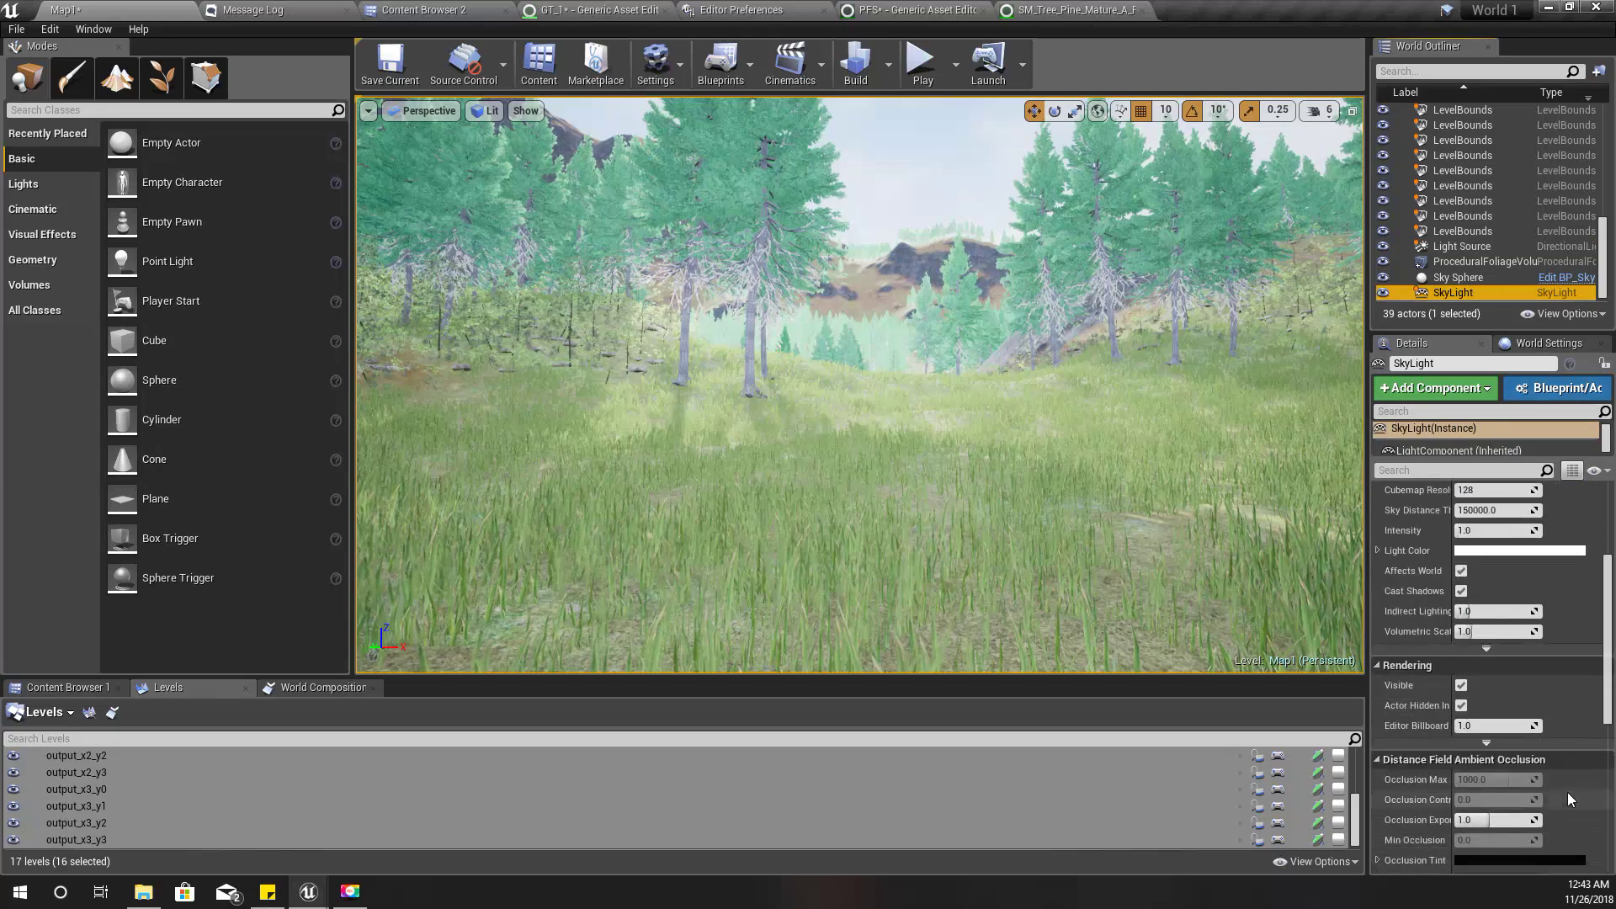
{"action": "scroll", "coordinate": [1567, 791], "scroll_direction": "up", "scroll_amount": 3}
{"action": "scroll", "coordinate": [1567, 791], "scroll_direction": "up", "scroll_amount": 2}
{"action": "scroll", "coordinate": [1564, 784], "scroll_direction": "down", "scroll_amount": 1}
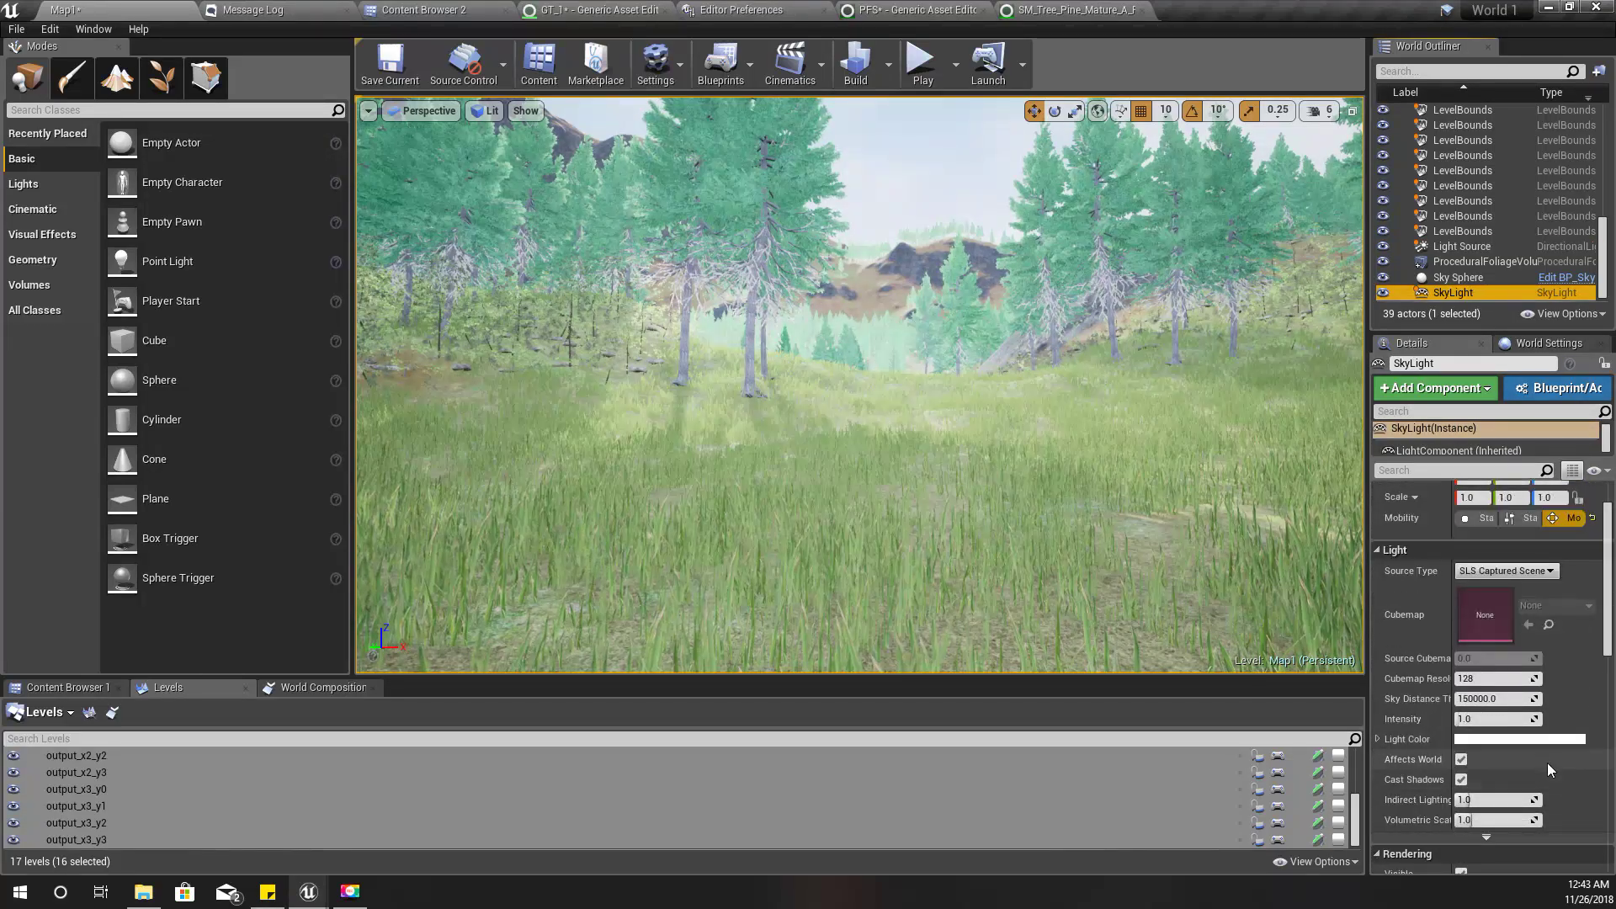
- Play-test Map1 full screen to check the lighting on the trees, and return to the editor layout
{"action": "right_click_drag", "start_coordinate": [914, 433], "coordinate": [923, 439]}
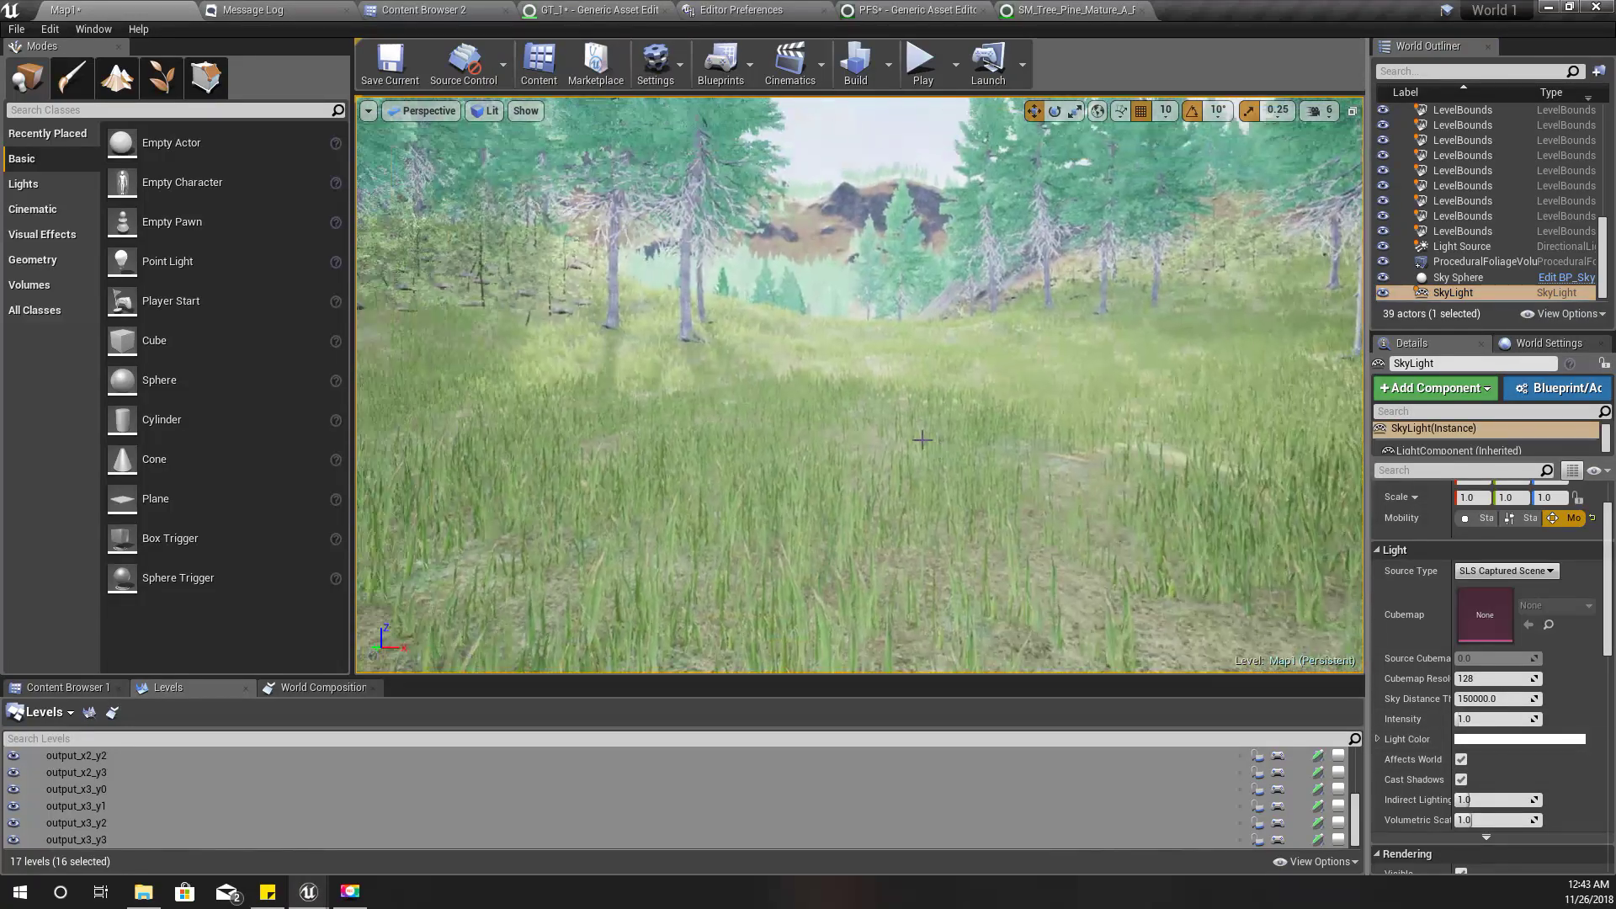
{"action": "key", "text": "F11"}
{"action": "key", "text": "alt+p"}
{"action": "left_click", "coordinate": [923, 442]}
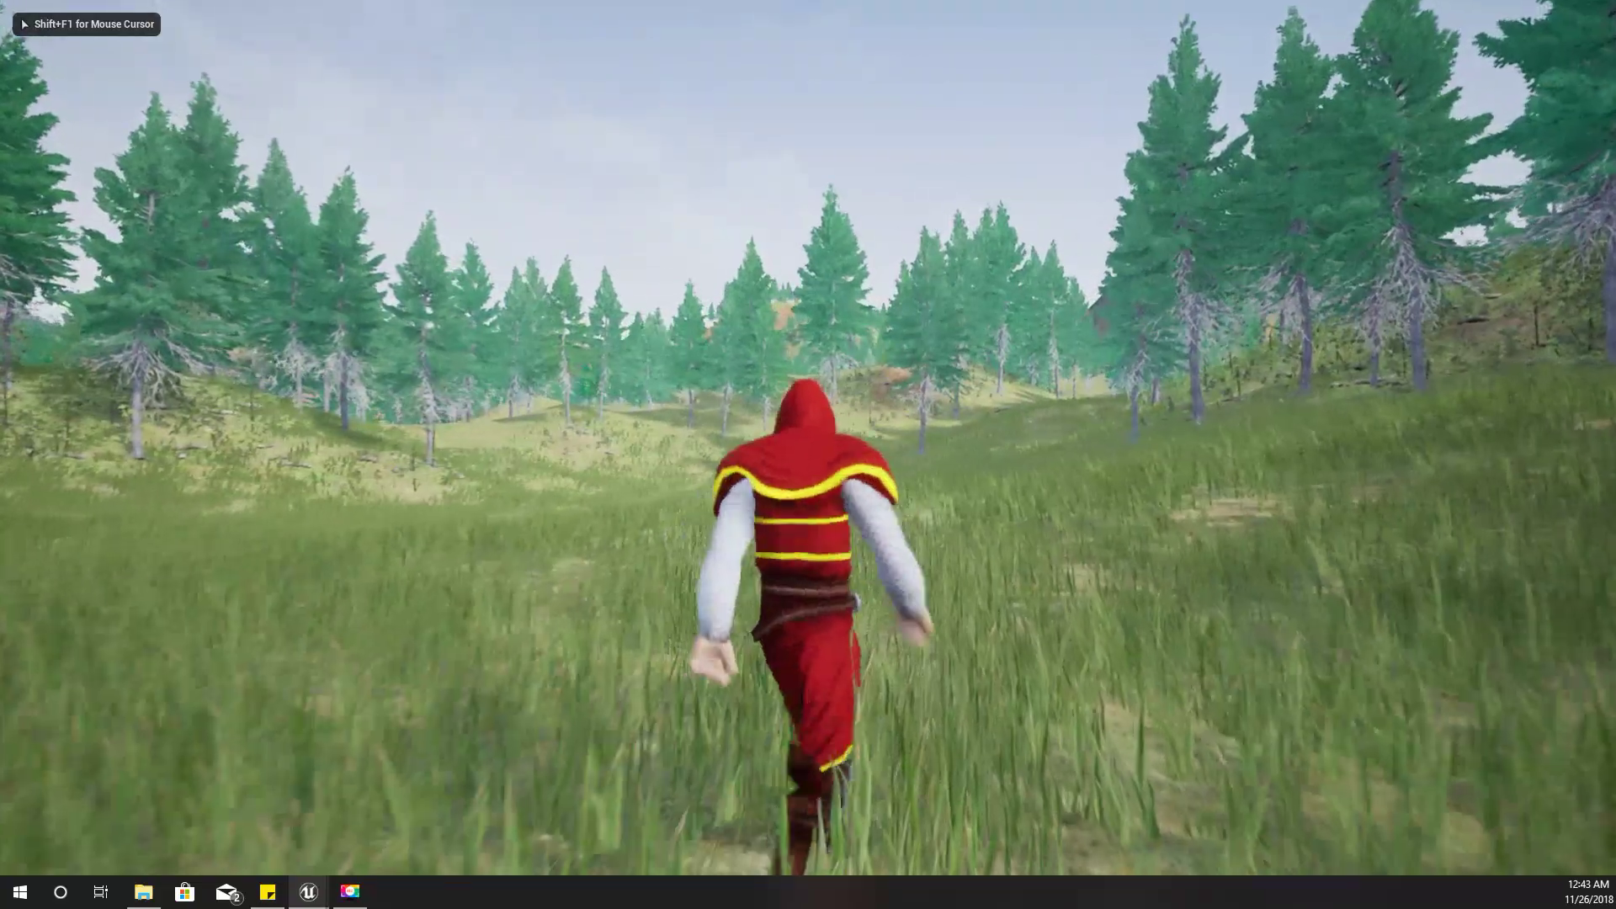
{"action": "key", "text": "Escape"}
{"action": "key", "text": "F11"}
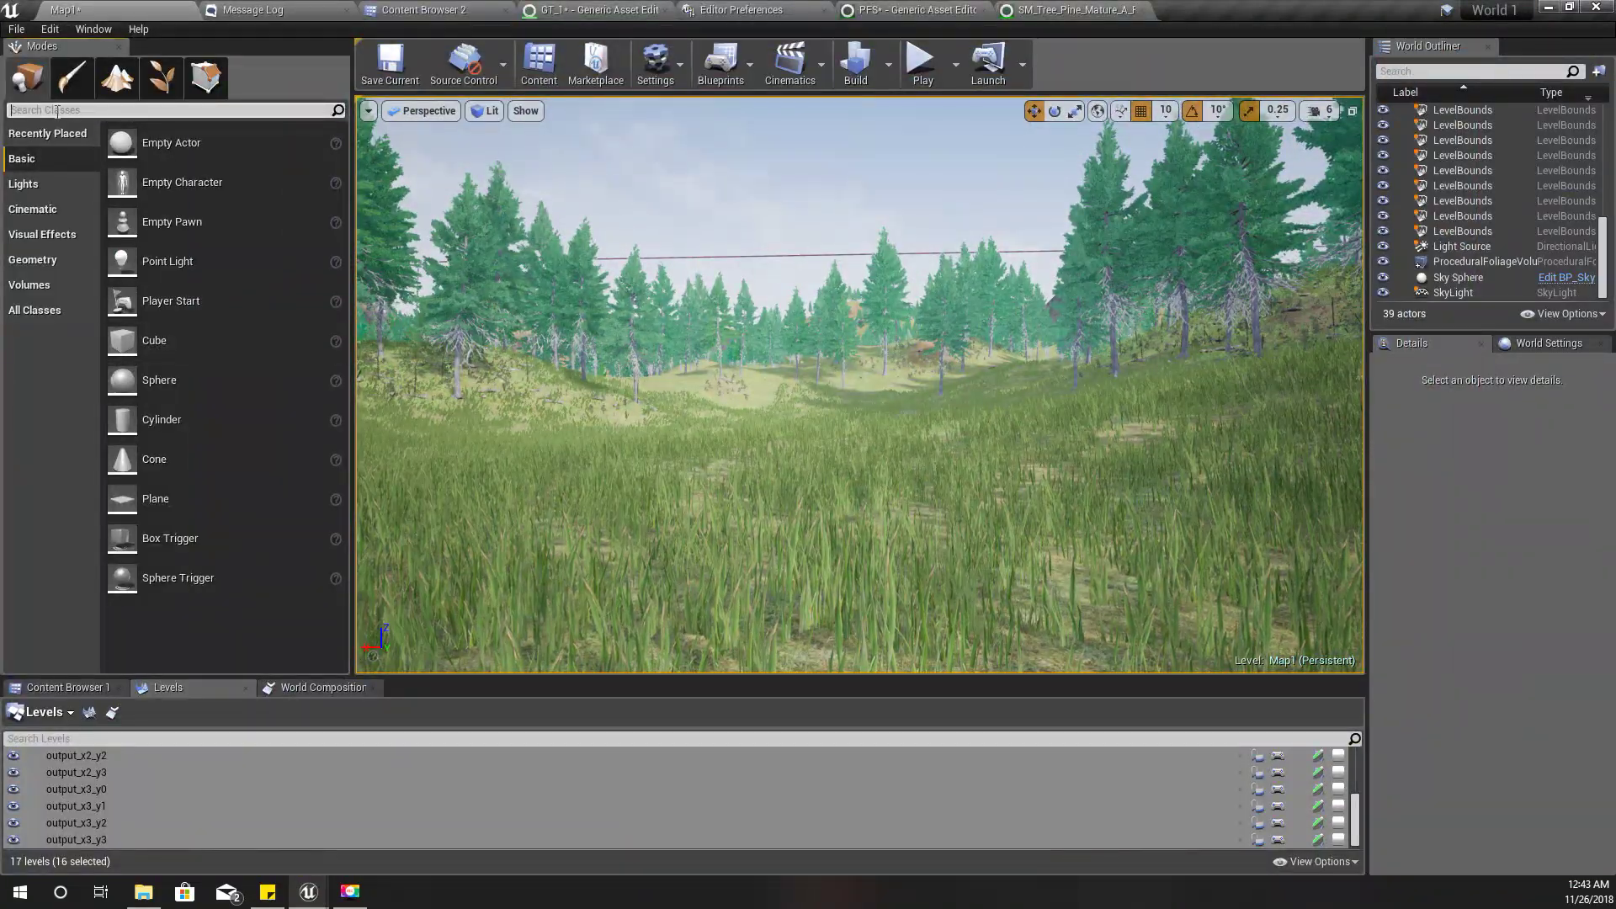
- Find Exponential Height Fog among the placeable classes, add it to Map1 and look around the foggy forest
{"action": "type", "text": "heigh"}
{"action": "left_click_drag", "start_coordinate": [84, 154], "coordinate": [508, 337]}
{"action": "right_click_drag", "start_coordinate": [706, 353], "coordinate": [356, 353]}
{"action": "right_click_drag", "start_coordinate": [631, 353], "coordinate": [729, 363]}
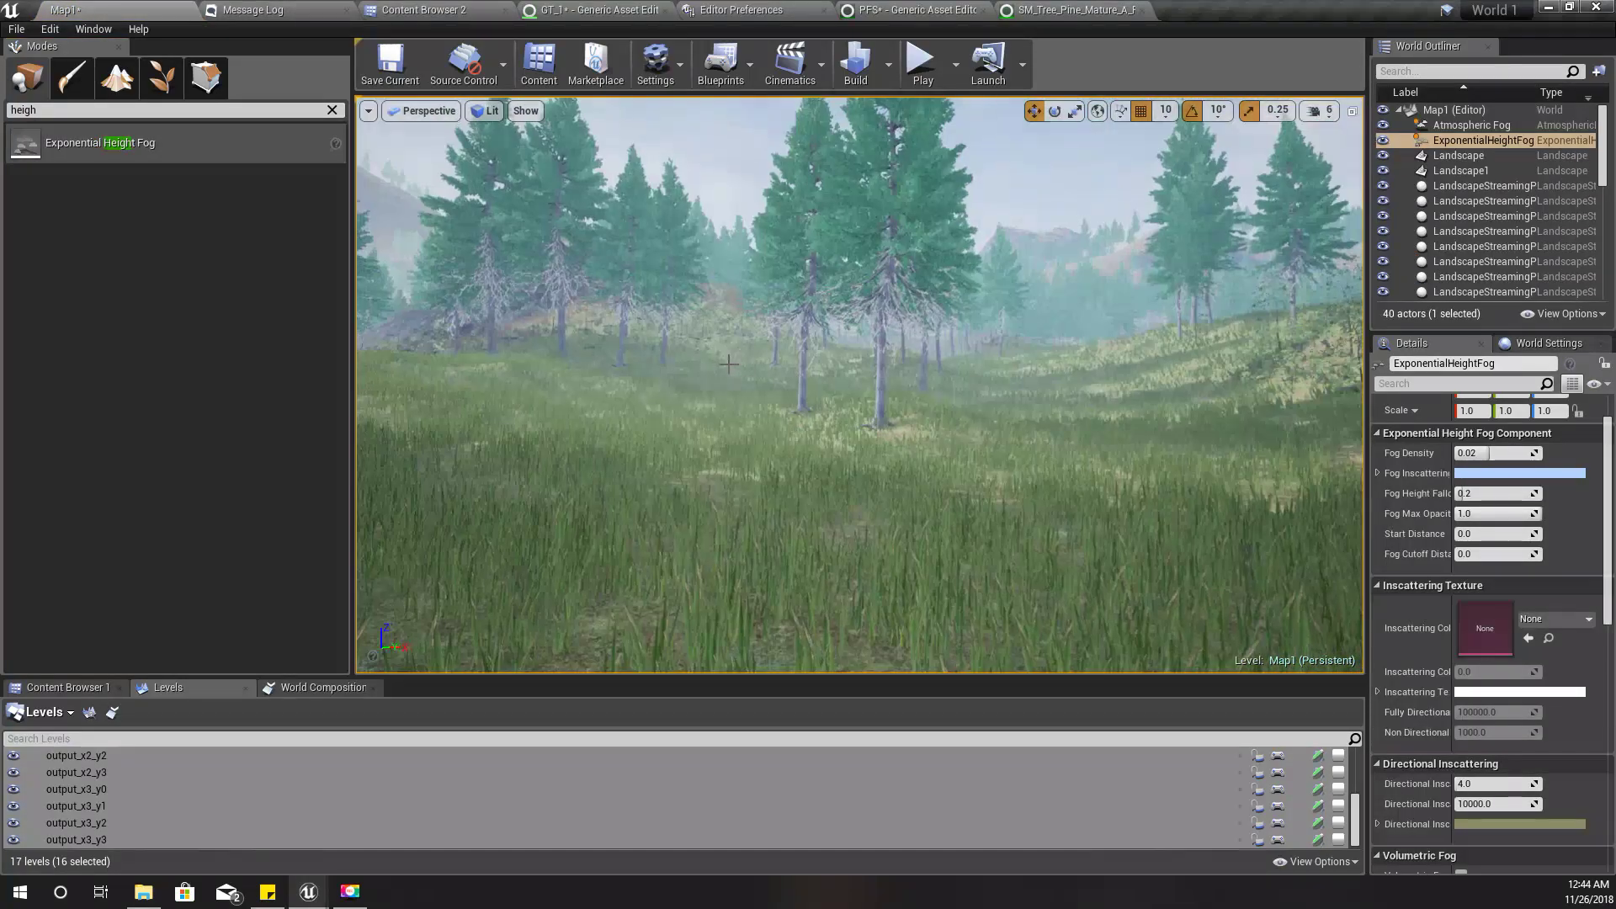
- Play-test Map1 full screen with the height fog by running through the forest, and return to the editor layout
{"action": "key", "text": "F11"}
{"action": "key", "text": "alt+p"}
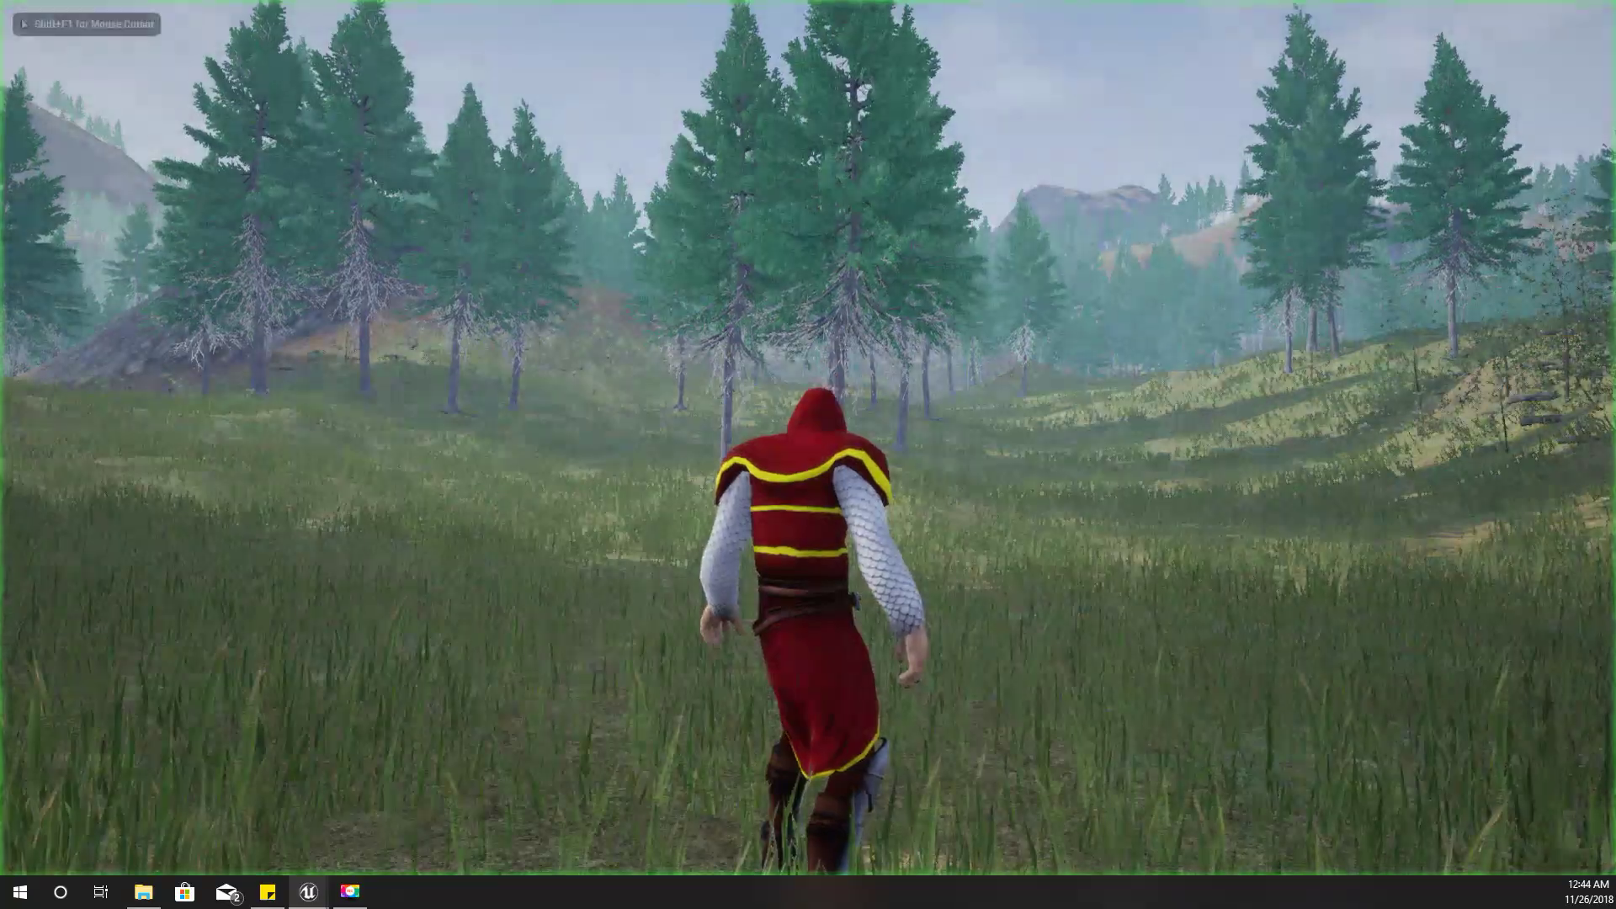
{"action": "key", "text": "w"}
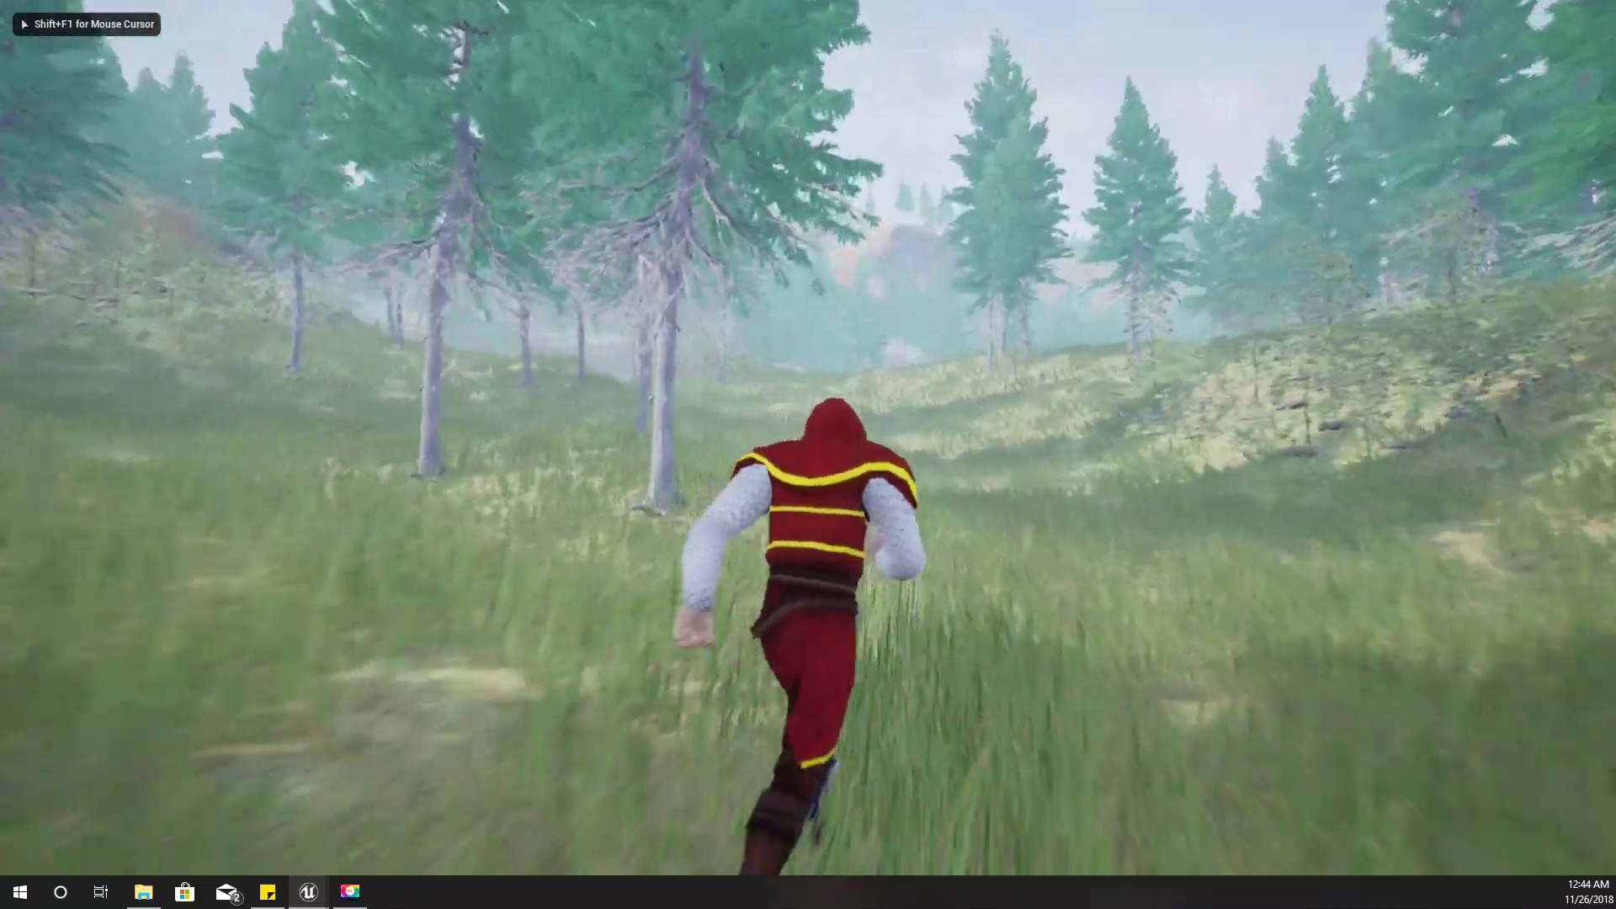
{"action": "key", "text": "Escape"}
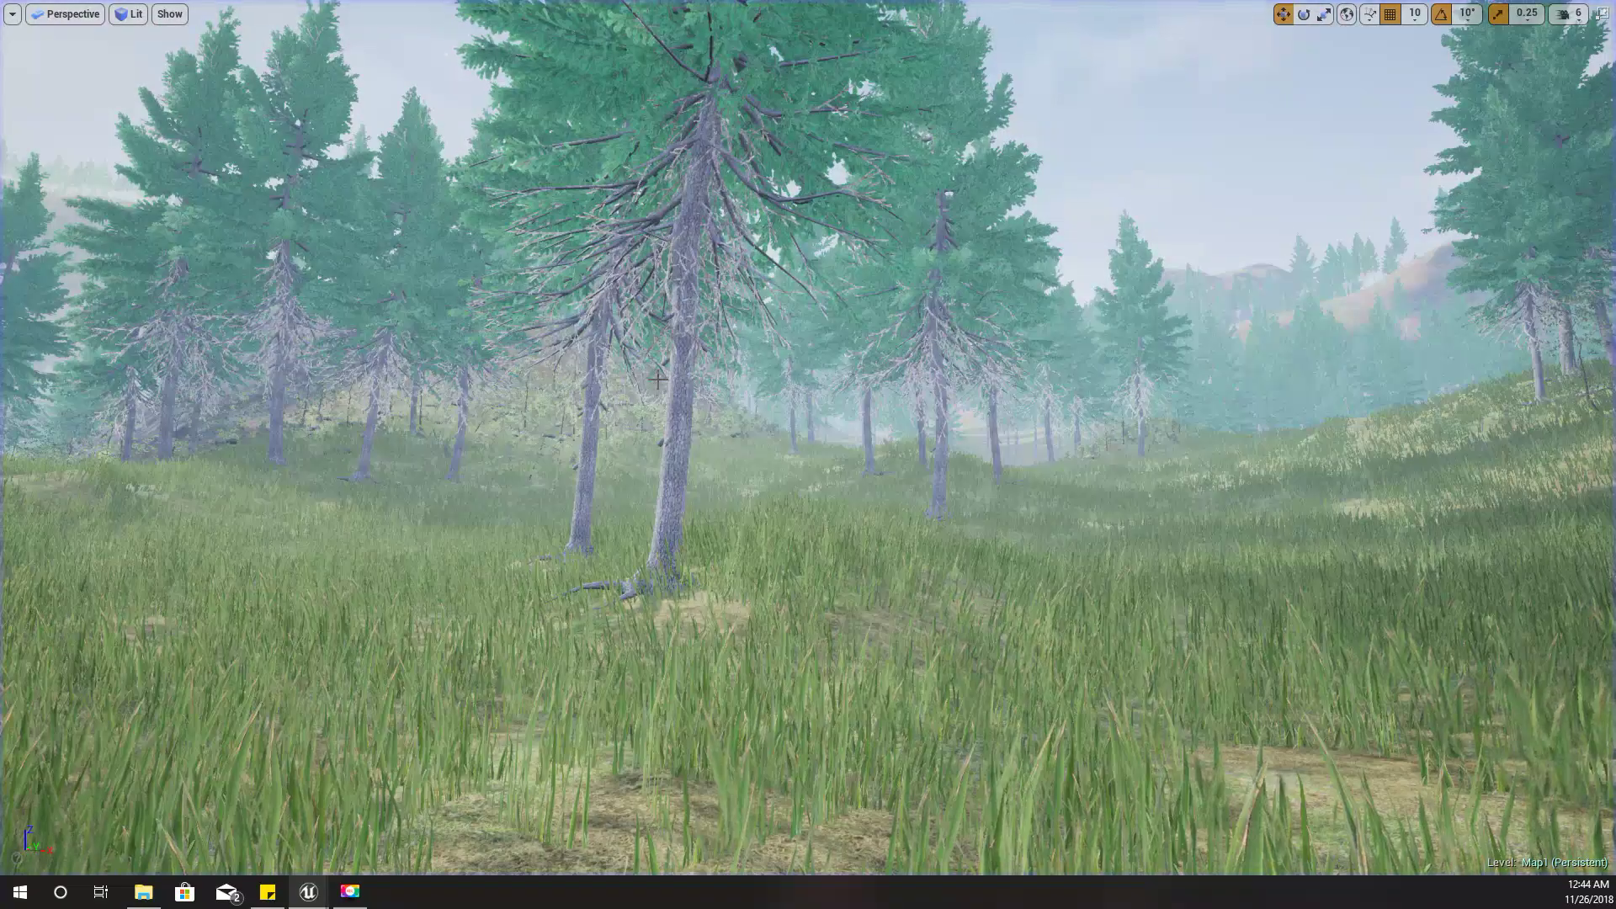
{"action": "key", "text": "F11"}
{"action": "right_click_drag", "start_coordinate": [727, 377], "coordinate": [789, 376]}
- Duplicate SM_Tree_Pine_Mature_A_FoliageType in the CastleFortress Meshes folder, keeping the suggested name
{"action": "left_click", "coordinate": [1056, 10]}
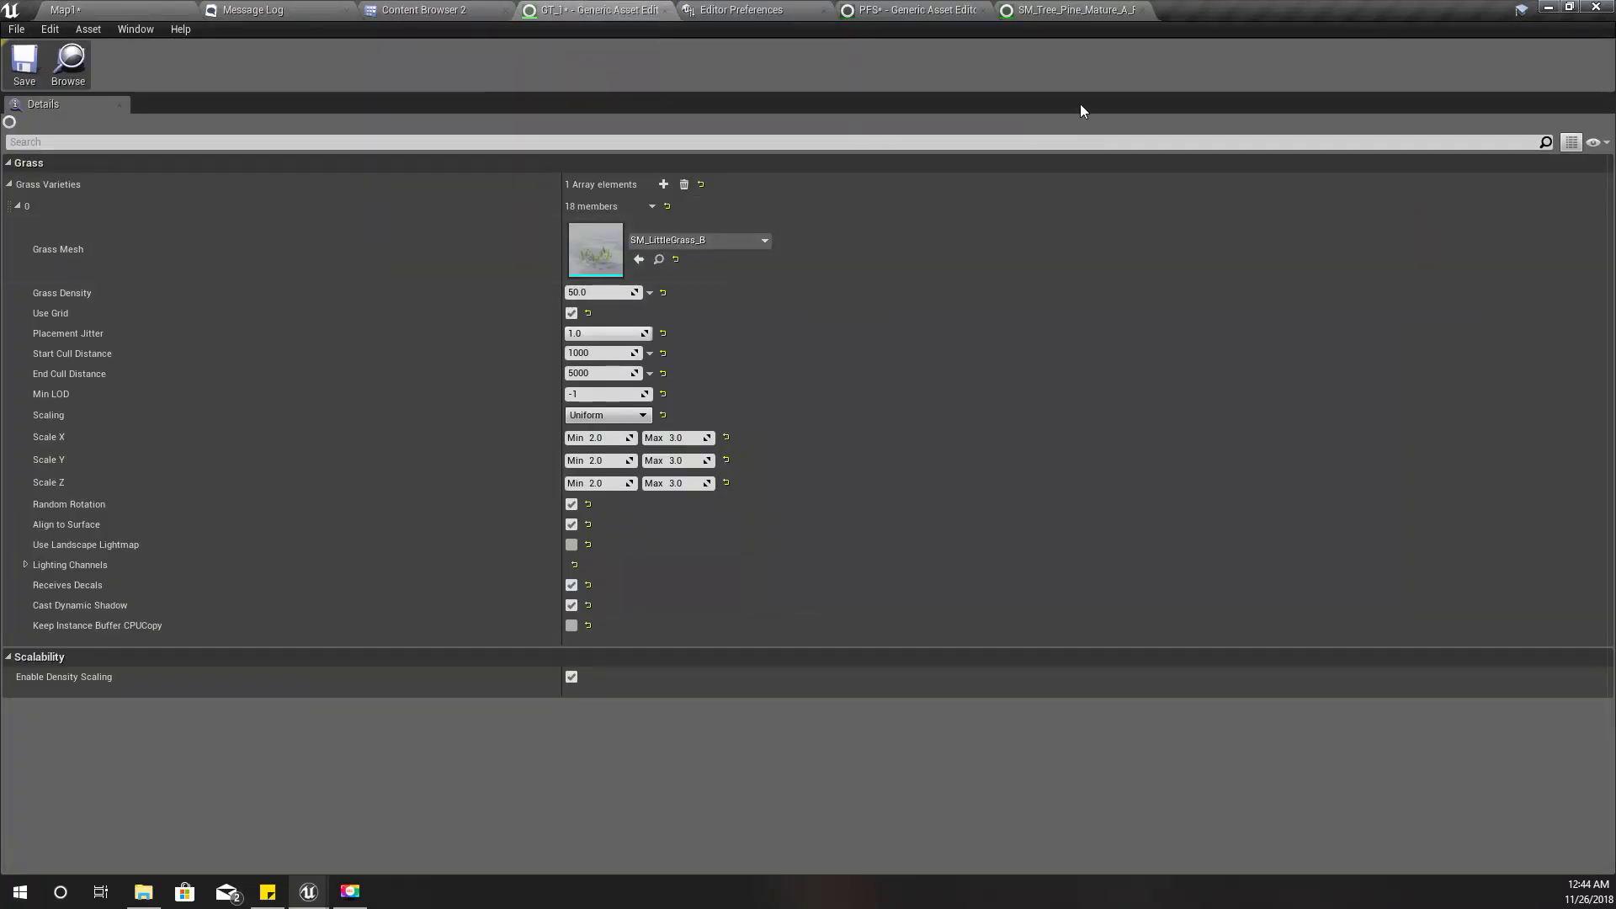
{"action": "left_click", "coordinate": [63, 67]}
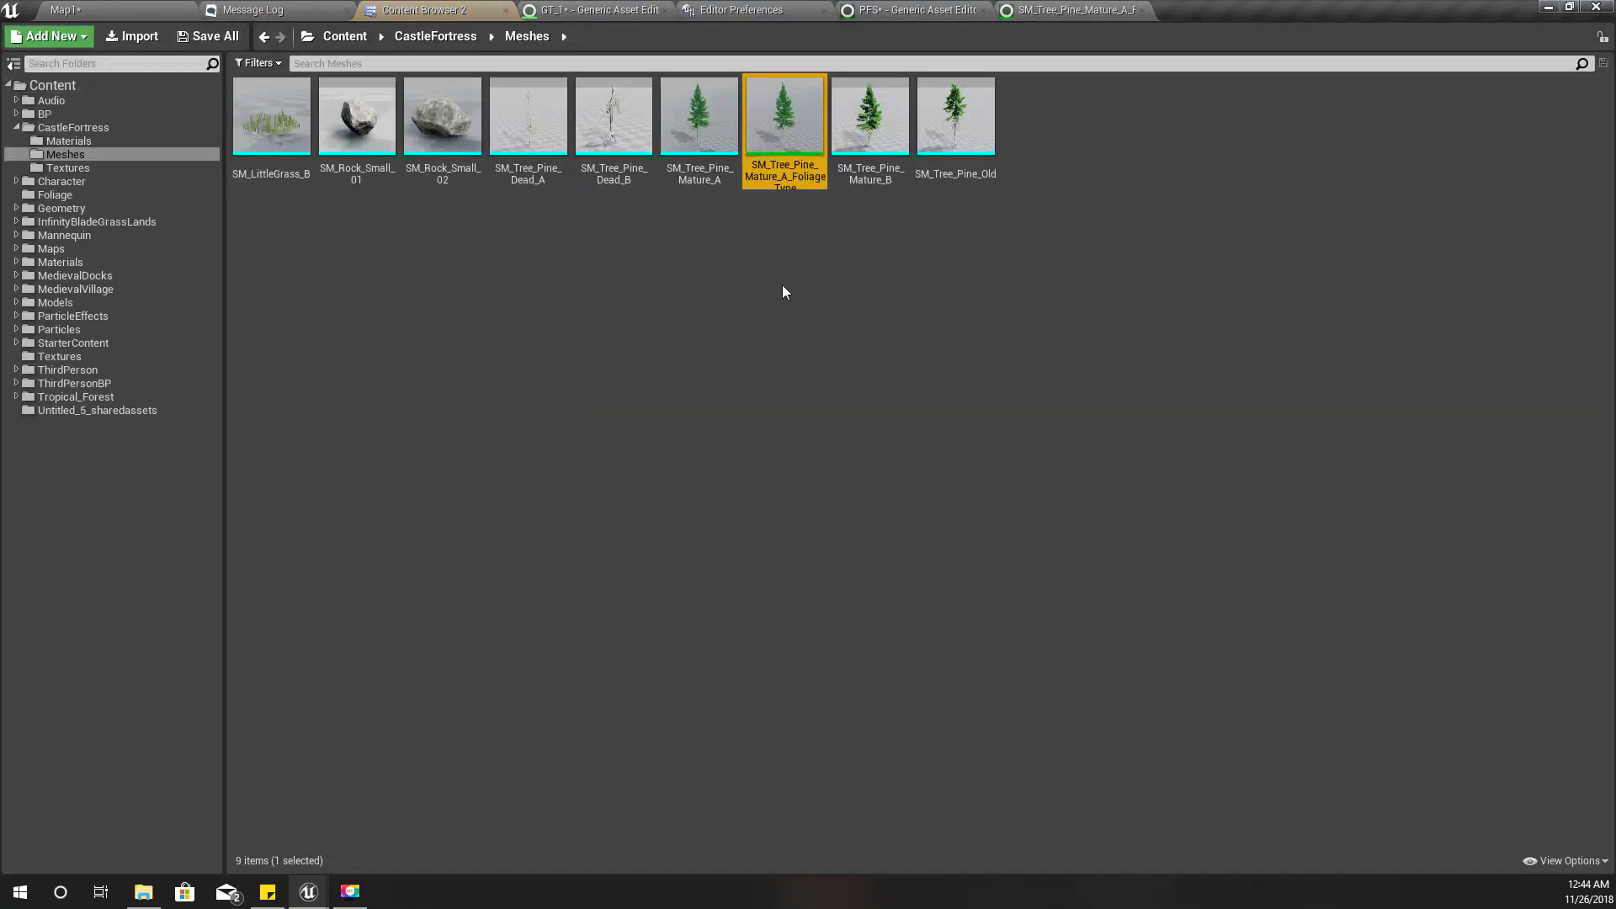
{"action": "key", "text": "ctrl+w"}
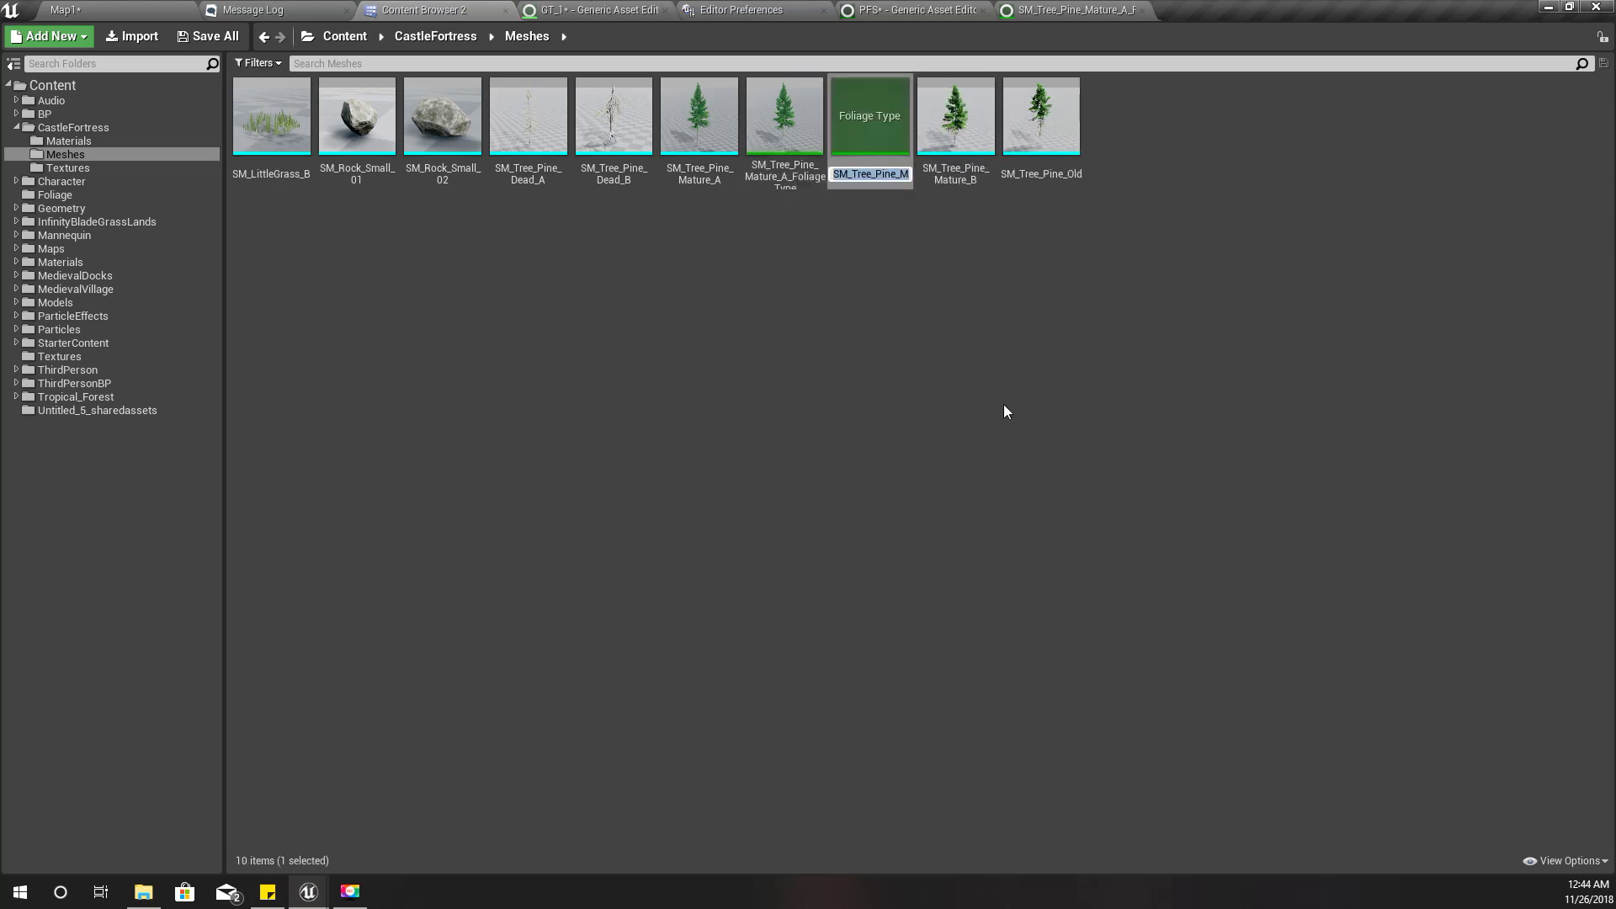
{"action": "key", "text": "Return"}
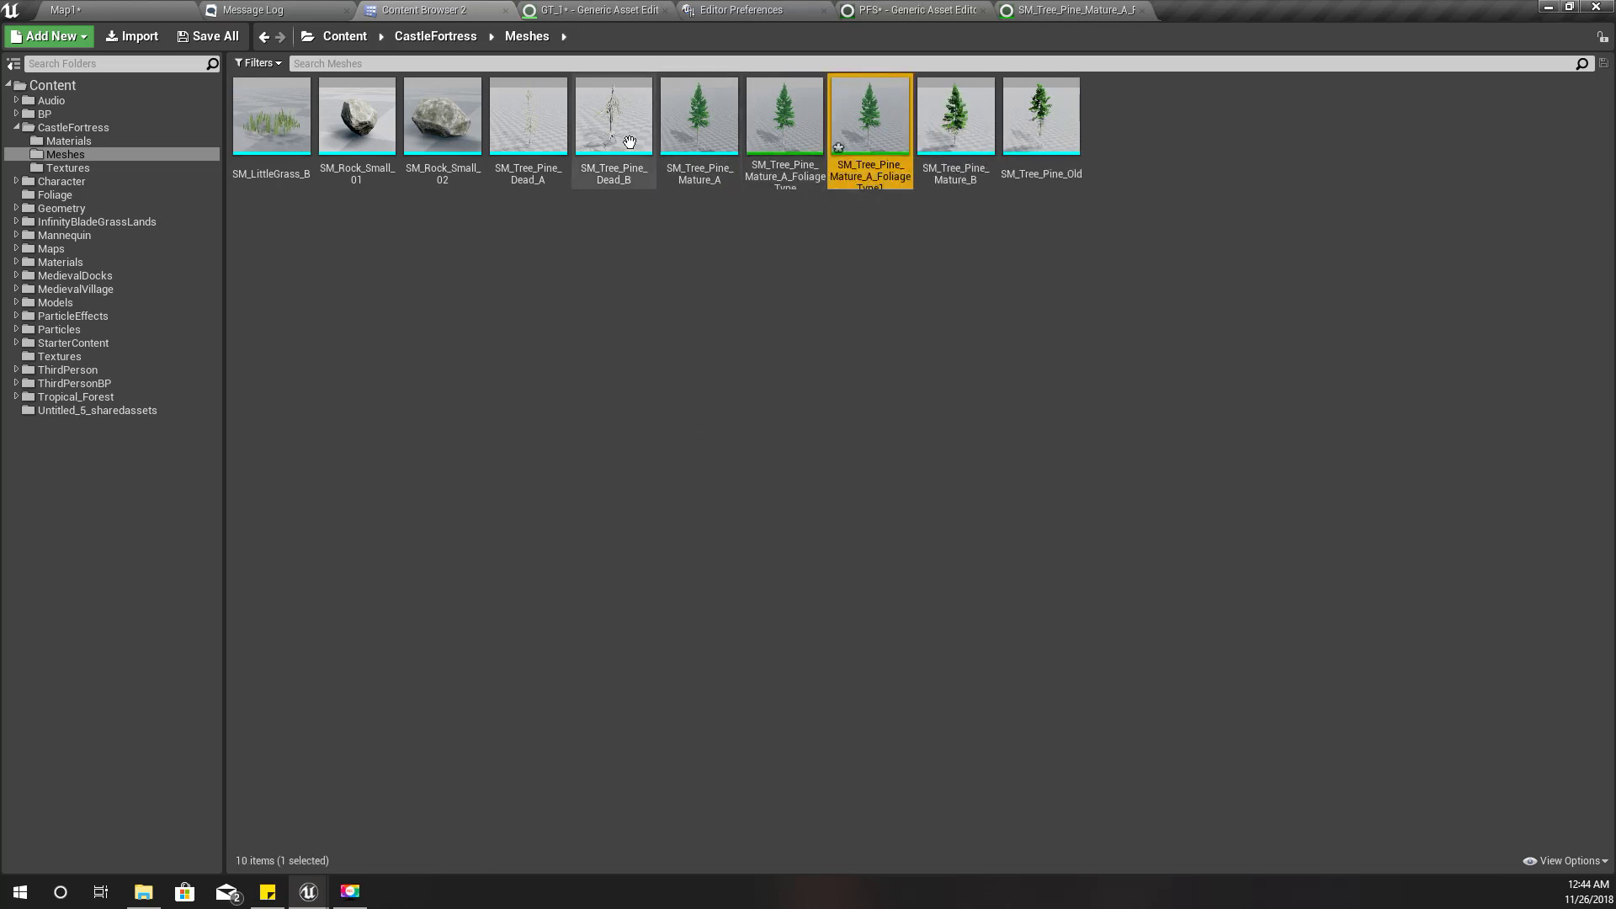
- Rename the duplicated foliage type to SM_Tree_Pine_Dead_B_FoliageType1, reusing the name copied from the SM_Tree_Pine_Dead_B mesh
{"action": "left_click", "coordinate": [789, 136]}
{"action": "left_click", "coordinate": [709, 130]}
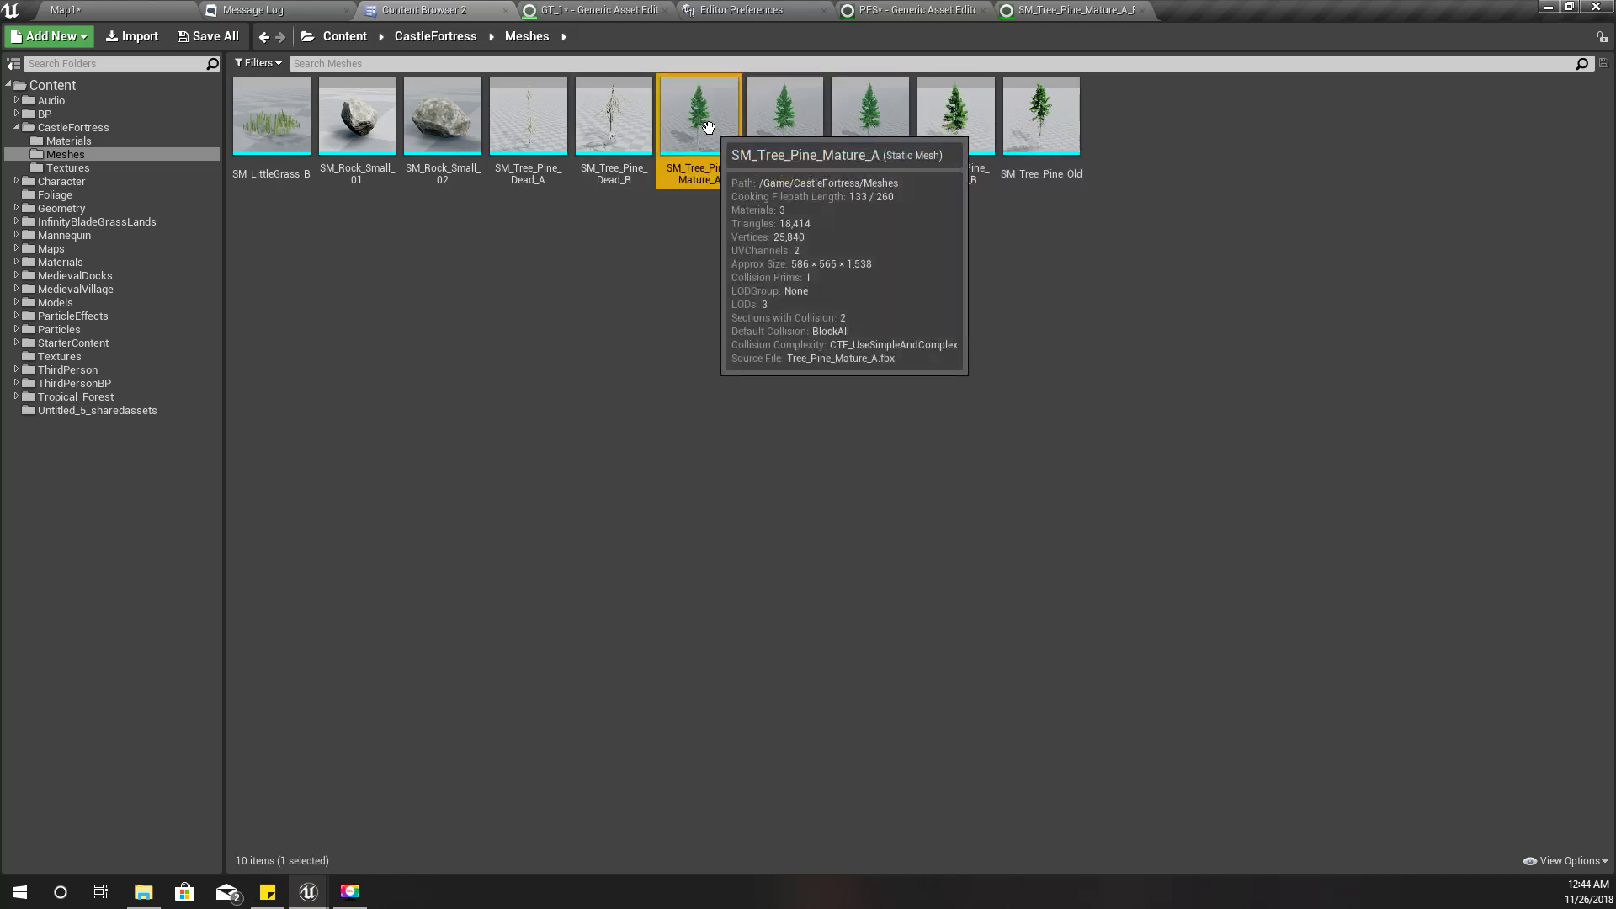
{"action": "left_click", "coordinate": [966, 112]}
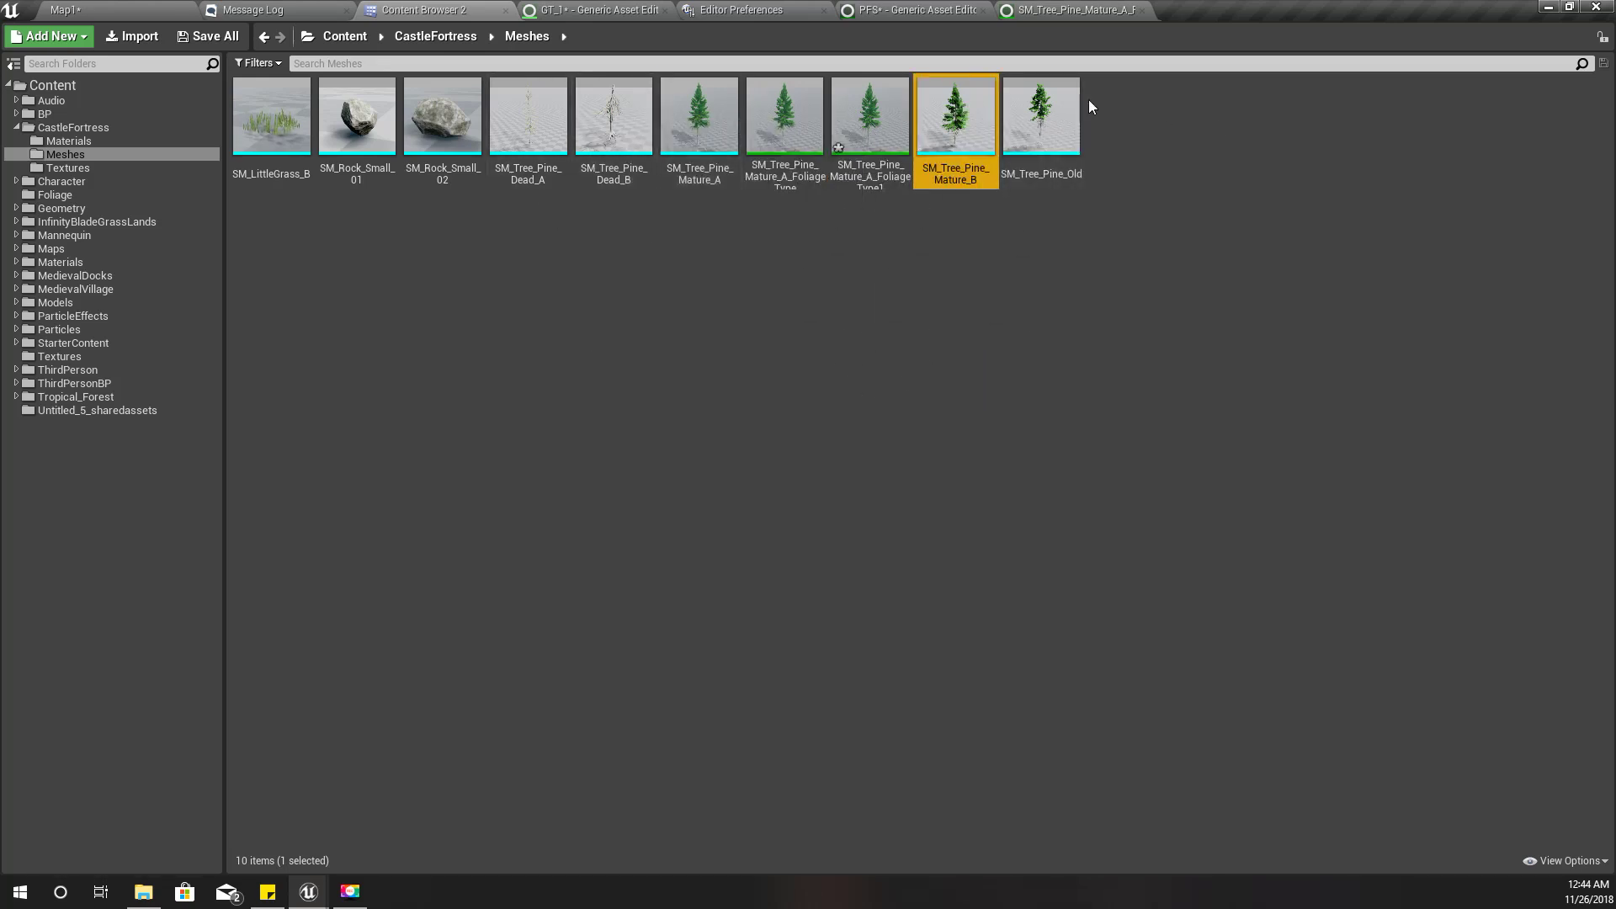
{"action": "left_click", "coordinate": [613, 126]}
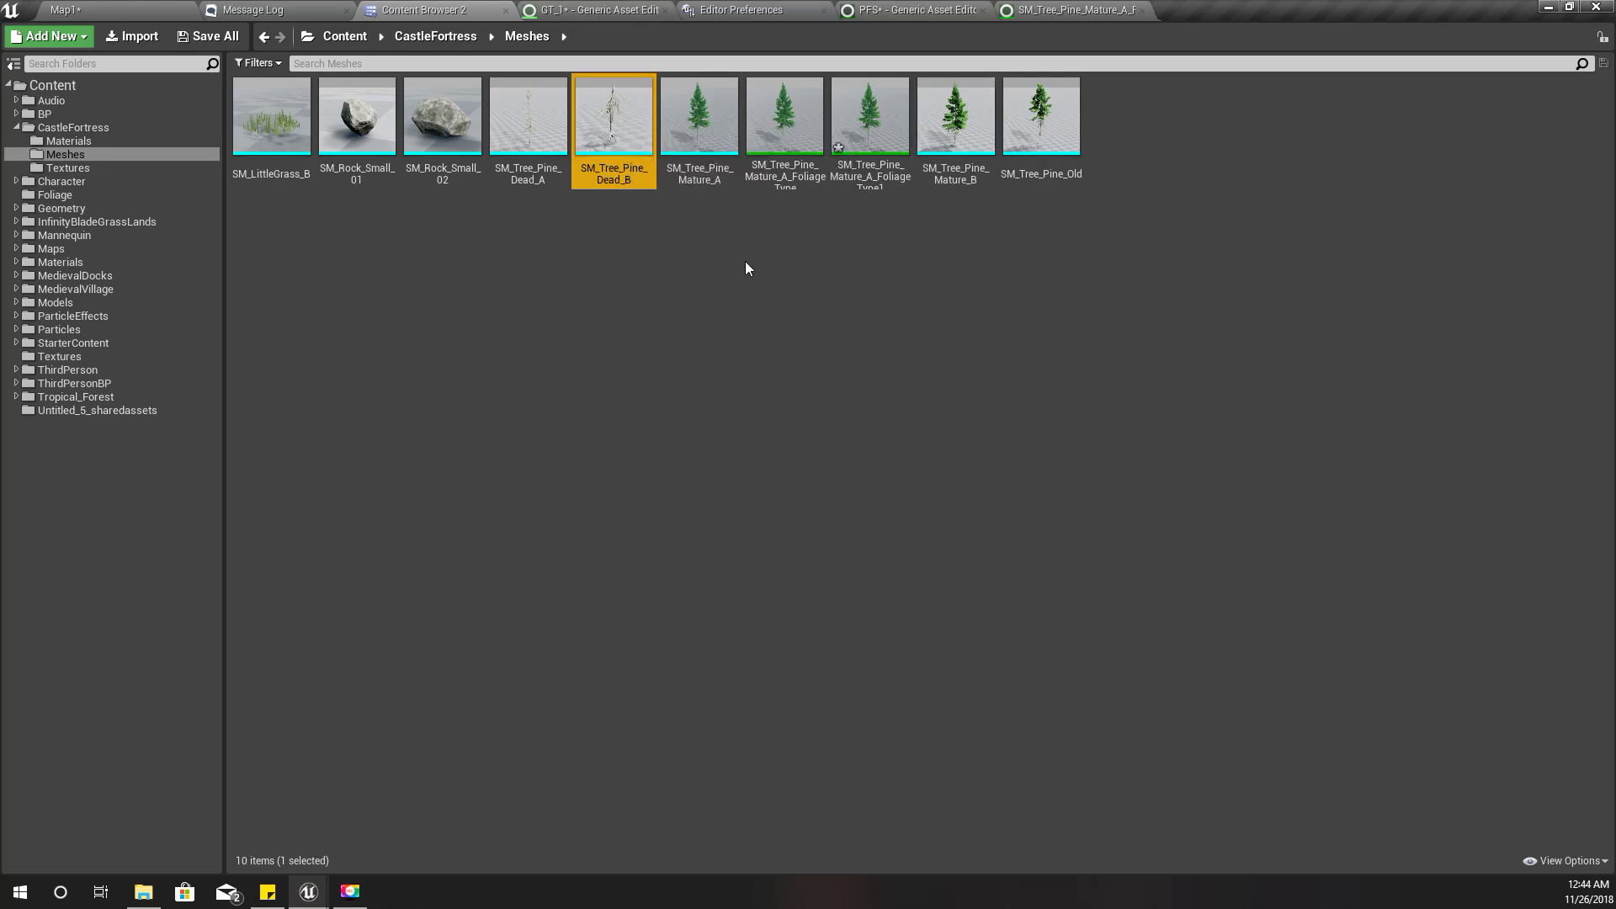
{"action": "key", "text": "F2"}
{"action": "key", "text": "ctrl+c"}
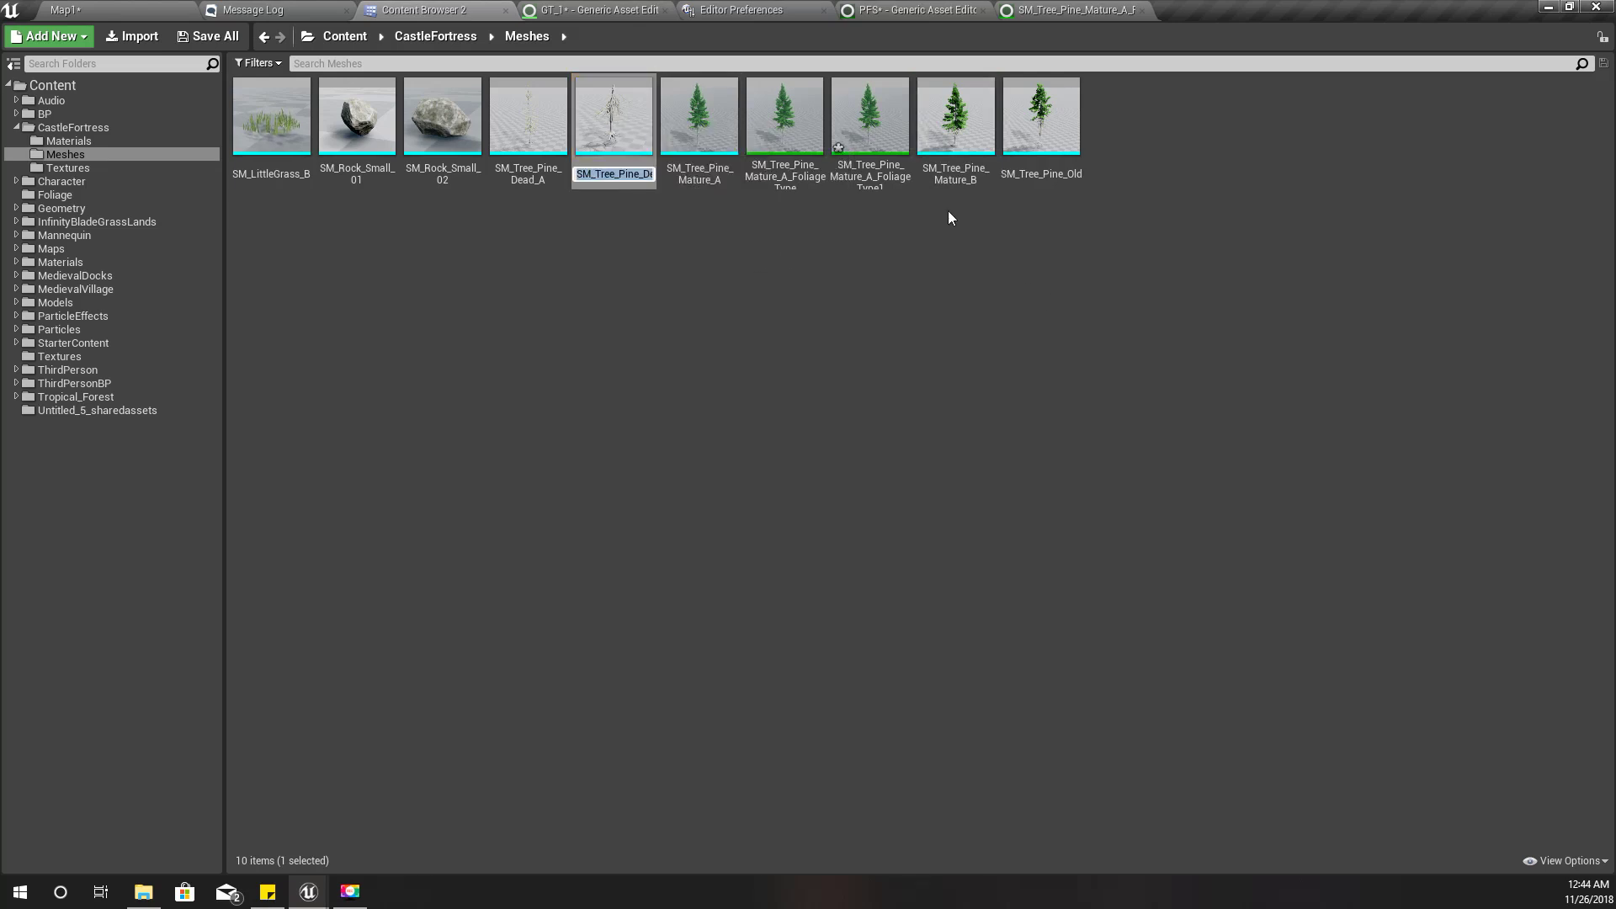
{"action": "left_click", "coordinate": [876, 118]}
{"action": "key", "text": "F2"}
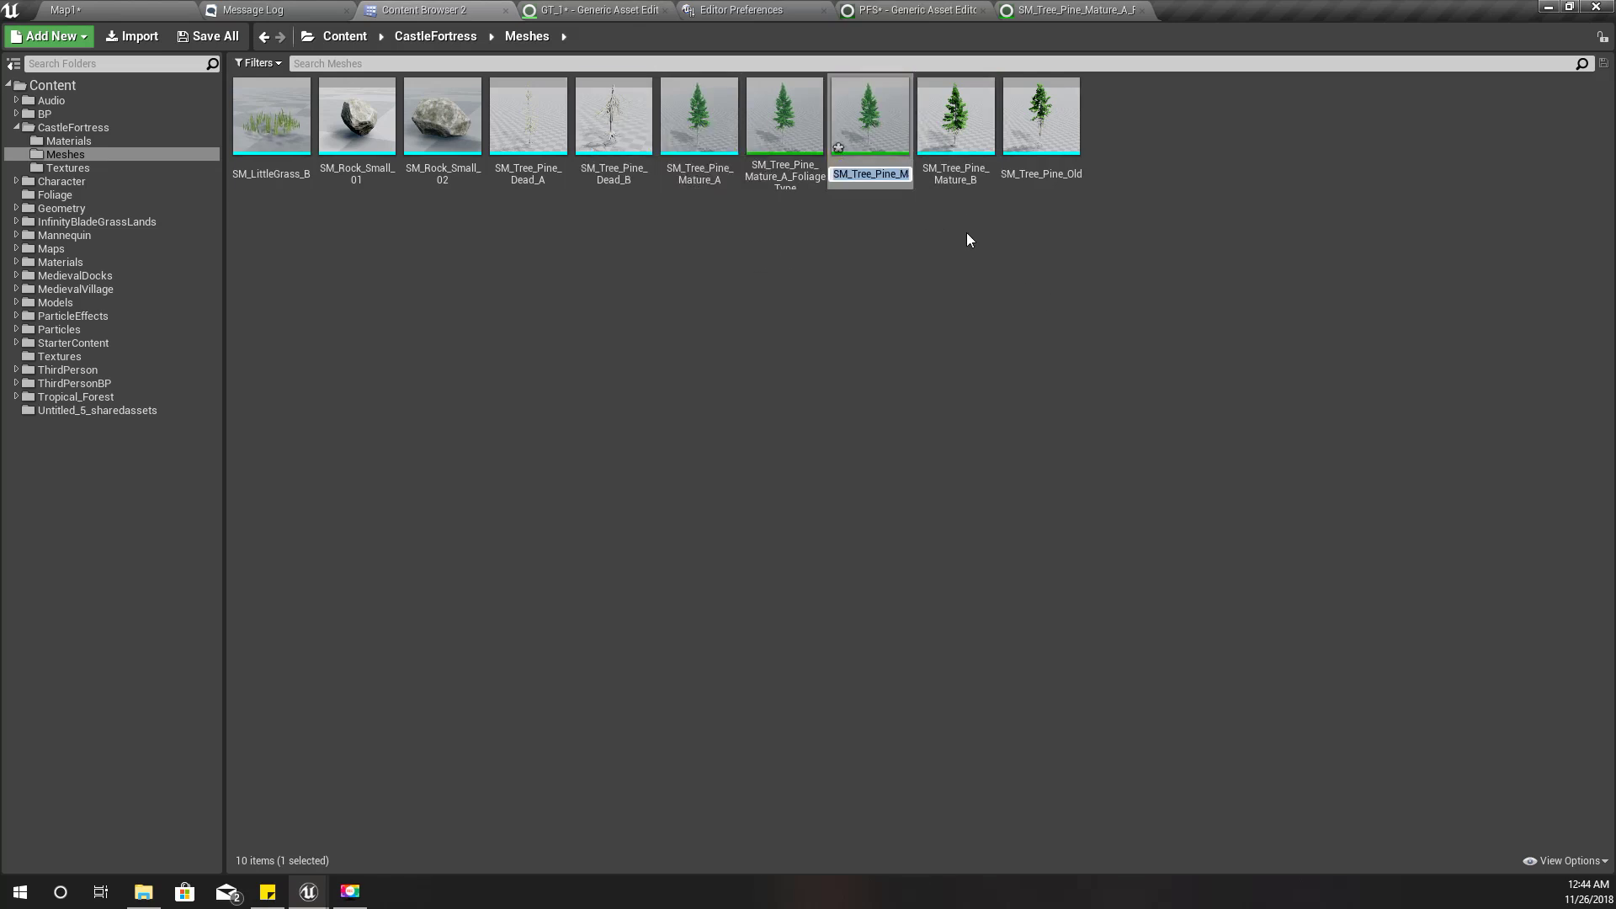
{"action": "key", "text": "Home"}
{"action": "key", "text": "shift+Right"}
{"action": "key", "text": "shift+Right"}
{"action": "key", "text": "shift+Right"}
{"action": "key", "text": "shift+Right"}
{"action": "key", "text": "shift+Right"}
{"action": "key", "text": "shift+Right"}
{"action": "key", "text": "shift+Right"}
{"action": "key", "text": "shift+Right"}
{"action": "key", "text": "shift+Right"}
{"action": "key", "text": "shift+Right"}
{"action": "key", "text": "shift+Right"}
{"action": "key", "text": "shift+Right"}
{"action": "key", "text": "shift+Right"}
{"action": "key", "text": "shift+Right"}
{"action": "key", "text": "shift+Right"}
{"action": "key", "text": "shift+Right"}
{"action": "key", "text": "shift+Right"}
{"action": "key", "text": "shift+Right"}
{"action": "type", "text": "_"}
{"action": "key", "text": "ctrl+v"}
{"action": "key", "text": "Return"}
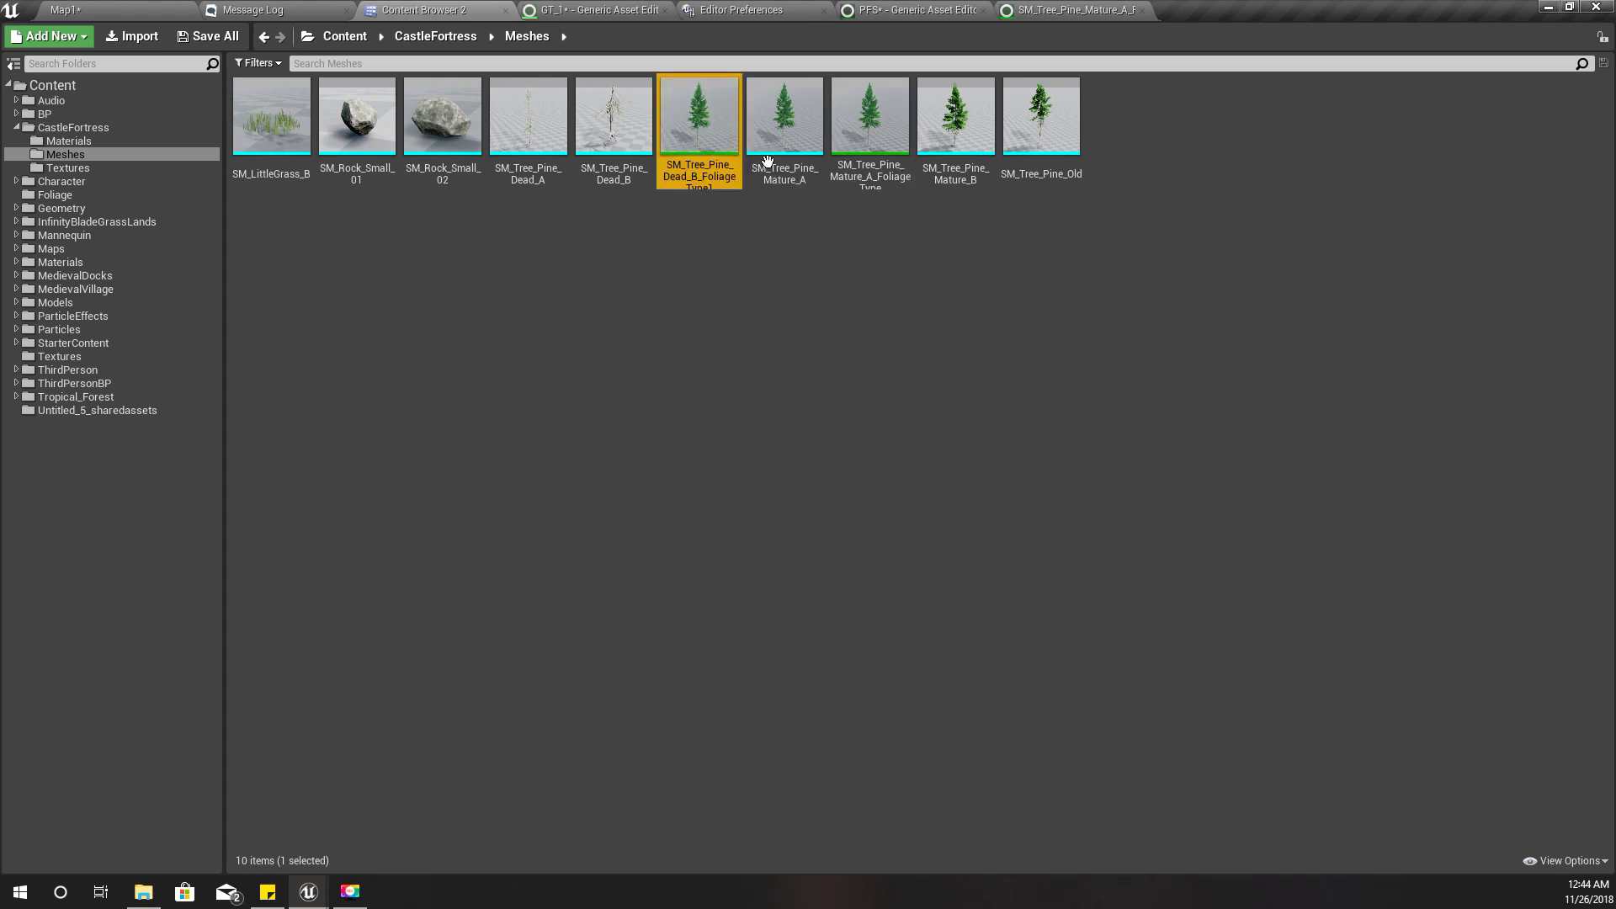
- Open the SM_Tree_Pine_Dead_B_FoliageType1 foliage type and assign SM_Tree_Pine_Dead_B as its mesh
{"action": "double_click", "coordinate": [701, 125]}
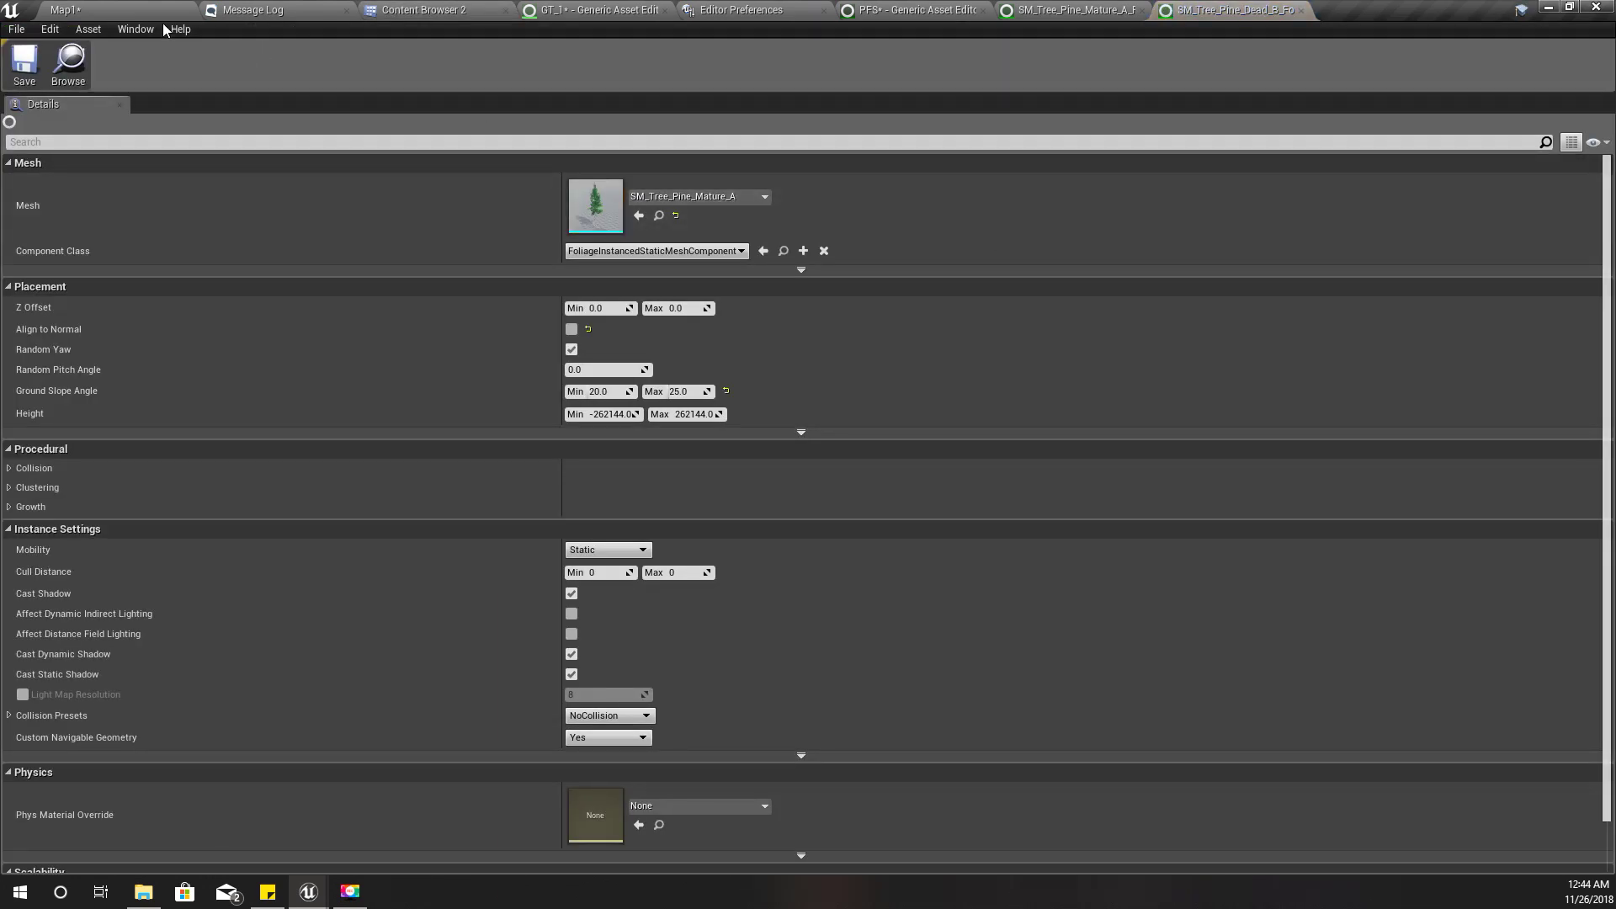
{"action": "left_click", "coordinate": [381, 8]}
{"action": "left_click_drag", "start_coordinate": [598, 126], "coordinate": [661, 217]}
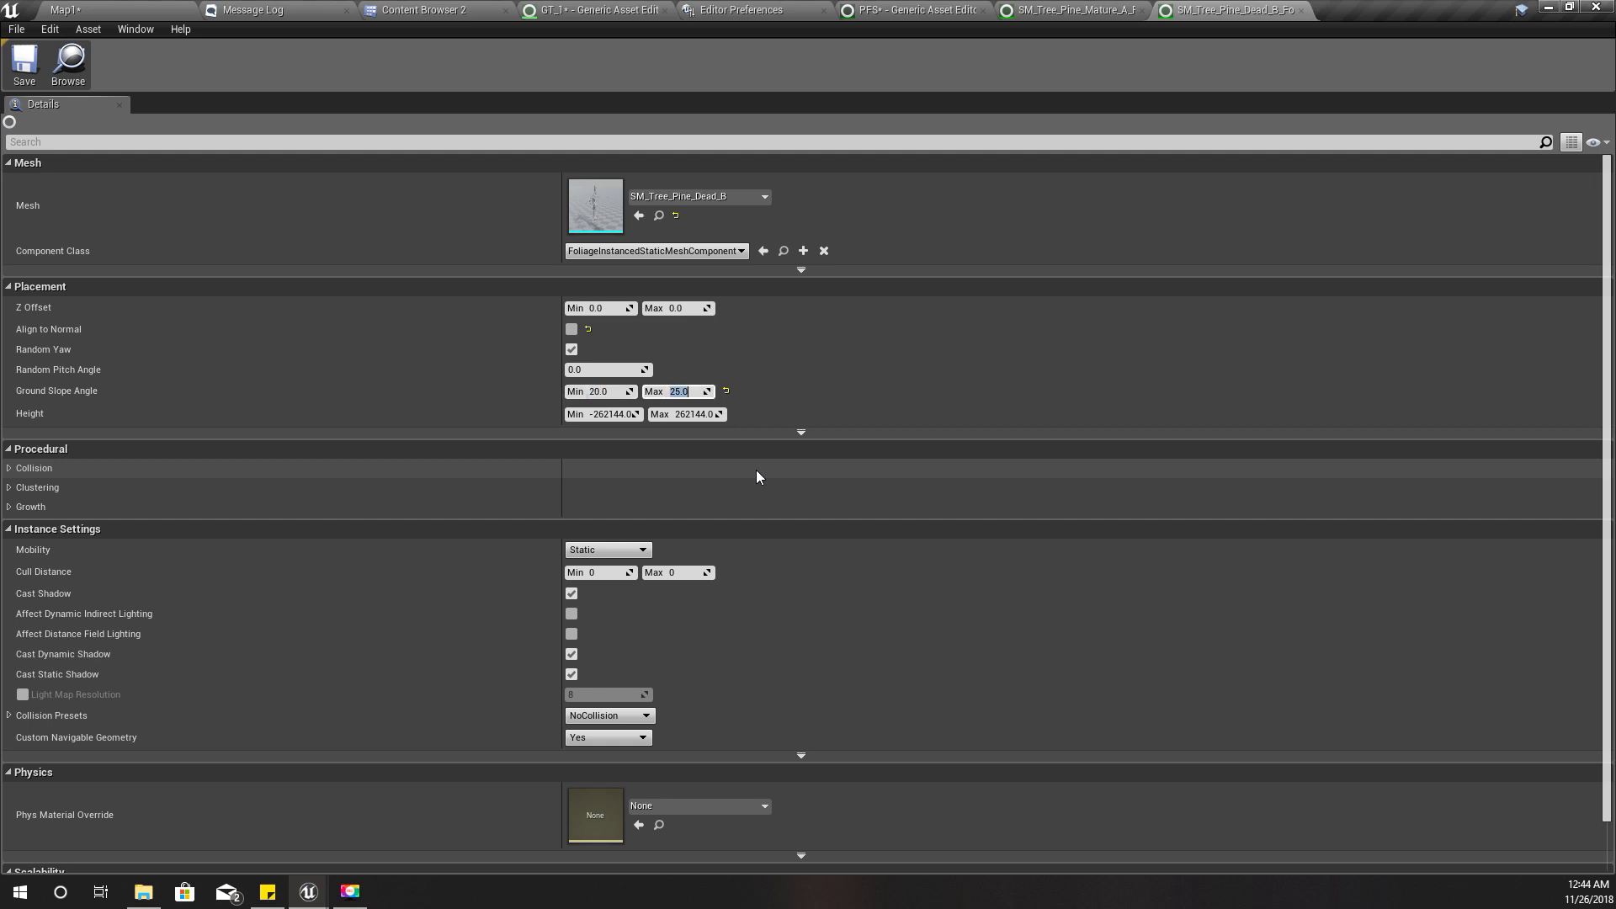
- Set the dead pine foliage type's Ground Slope Angle to a minimum of 18 and maximum of 22, and save it
{"action": "type", "text": "18"}
{"action": "key", "text": "Tab"}
{"action": "type", "text": "22"}
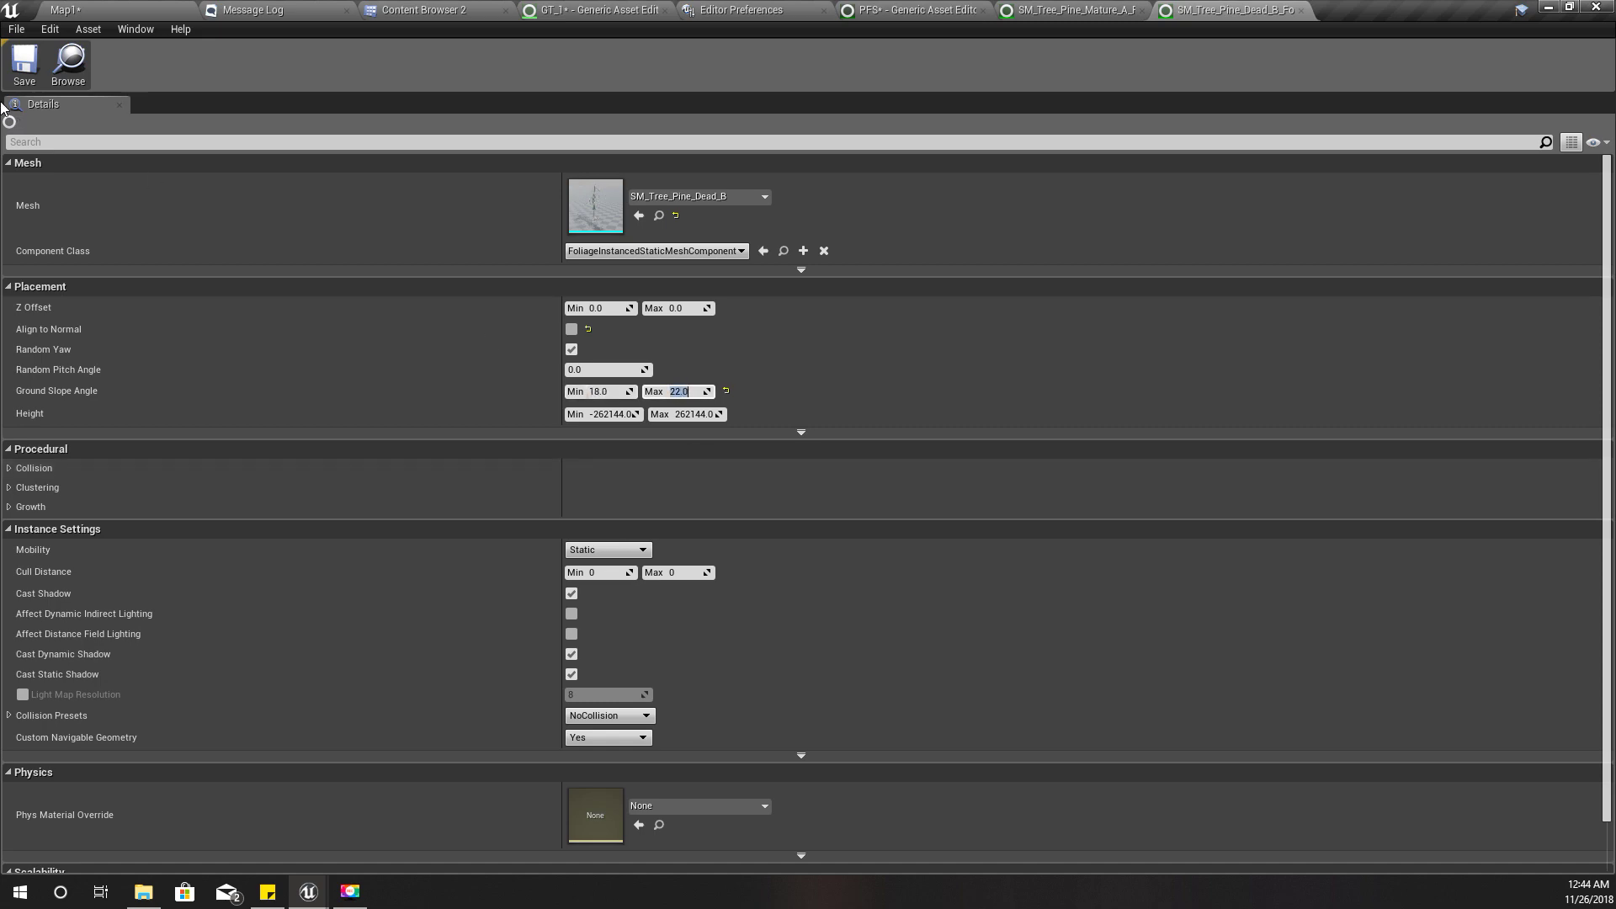
{"action": "left_click", "coordinate": [38, 67]}
- Add a second foliage type entry to the PFS spawner, assign SM_Tree_Pine_Dead_B_FoliageType1 to it and save PFS
{"action": "left_click", "coordinate": [134, 5]}
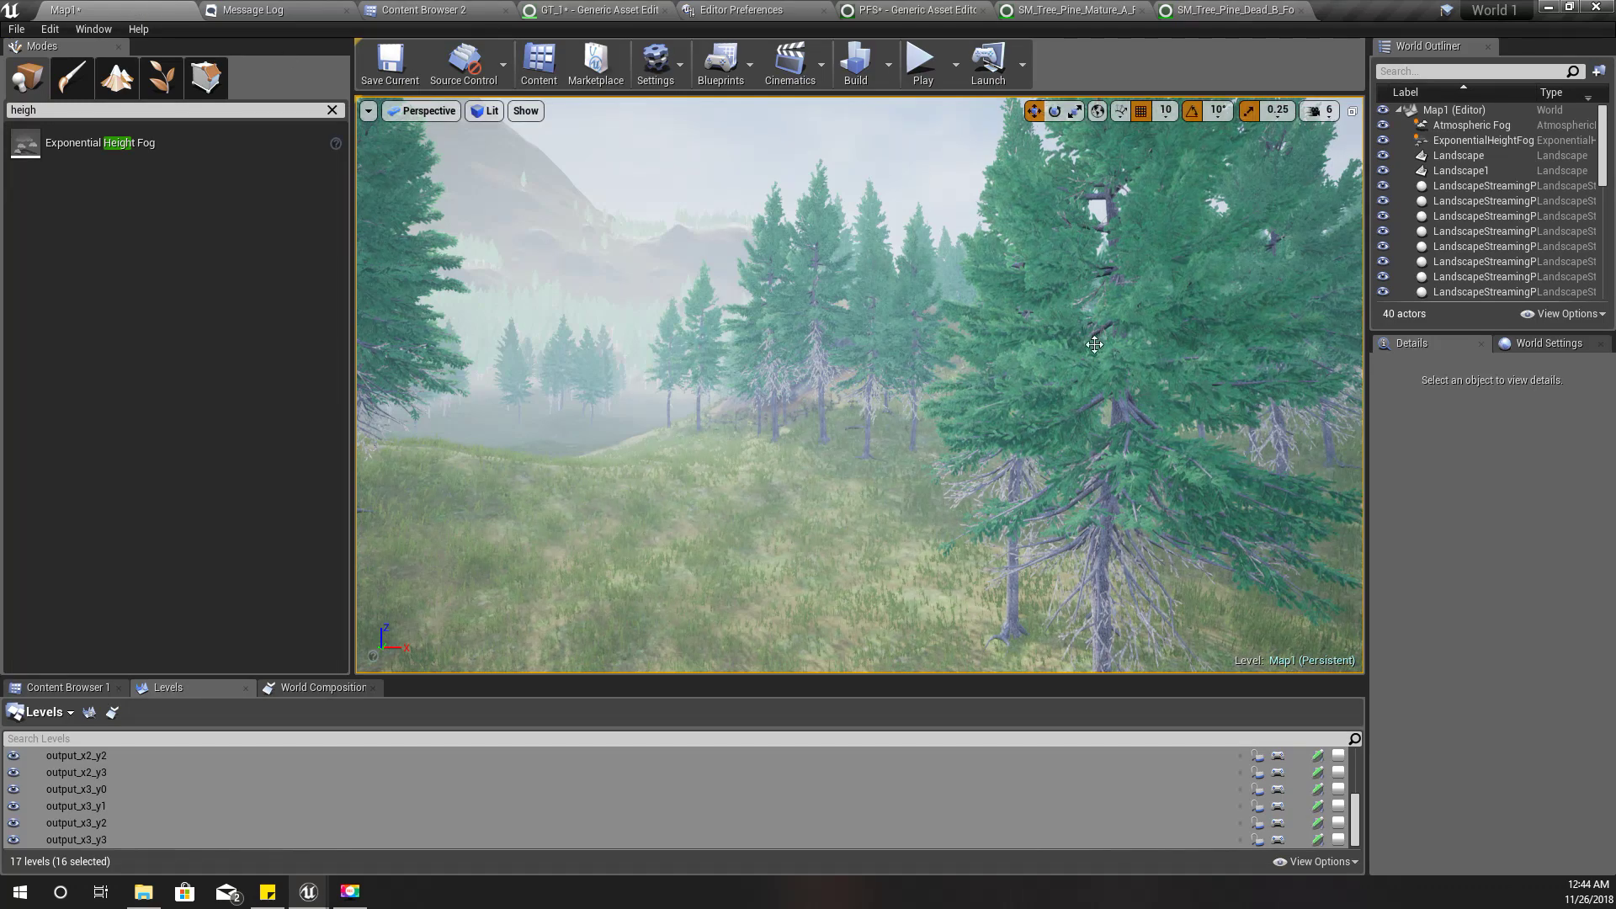
{"action": "left_click", "coordinate": [922, 10]}
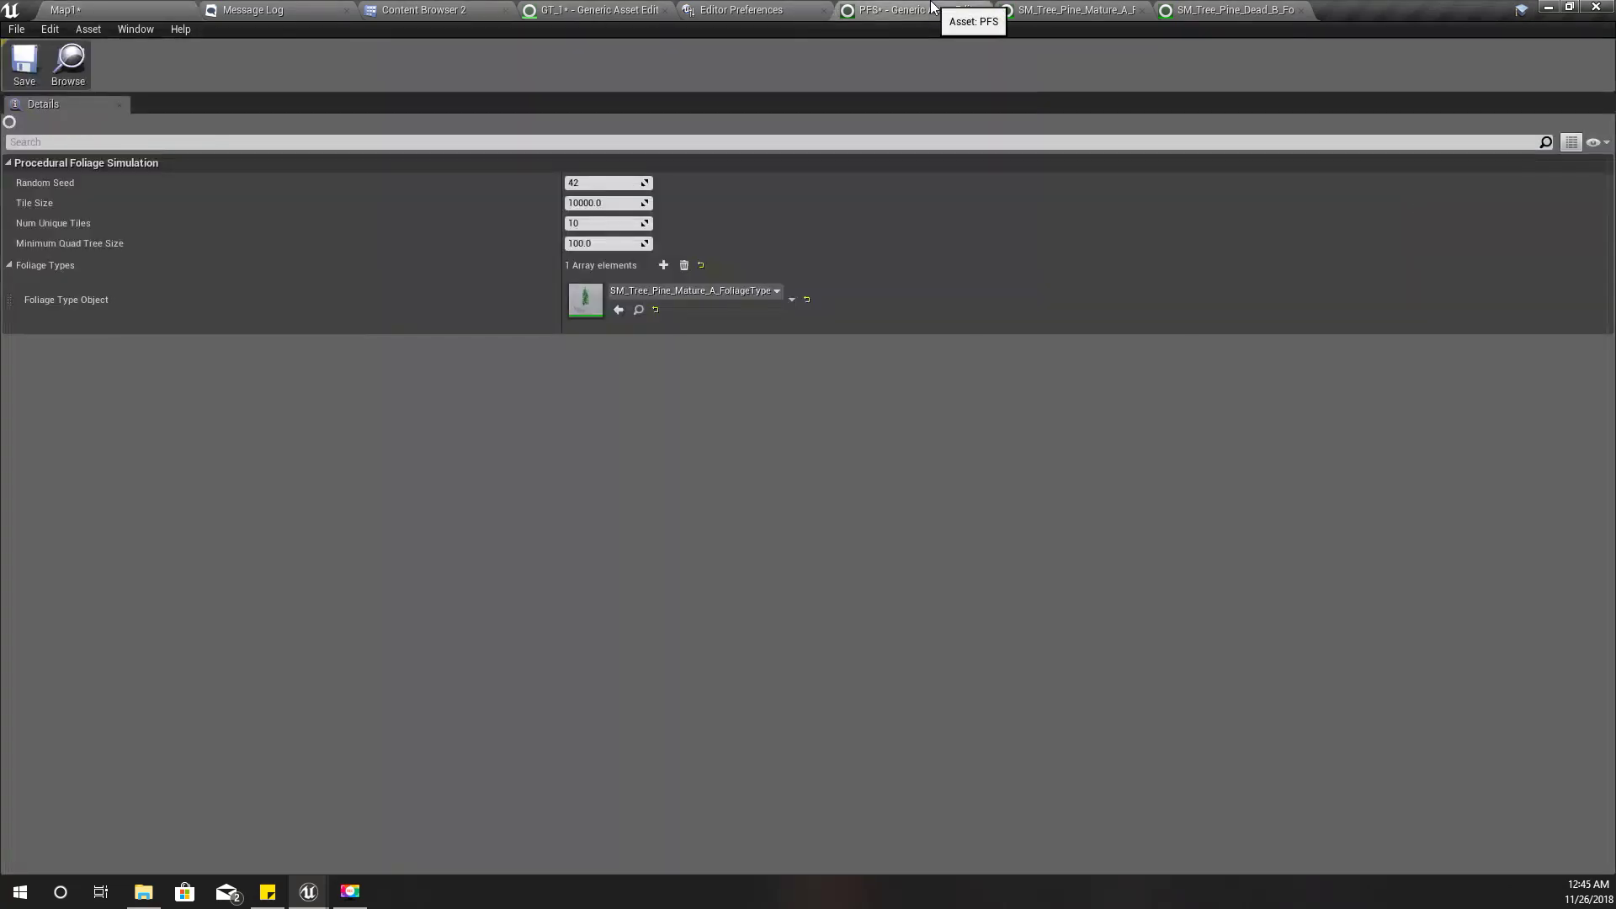
{"action": "left_click", "coordinate": [667, 265]}
{"action": "left_click", "coordinate": [670, 336]}
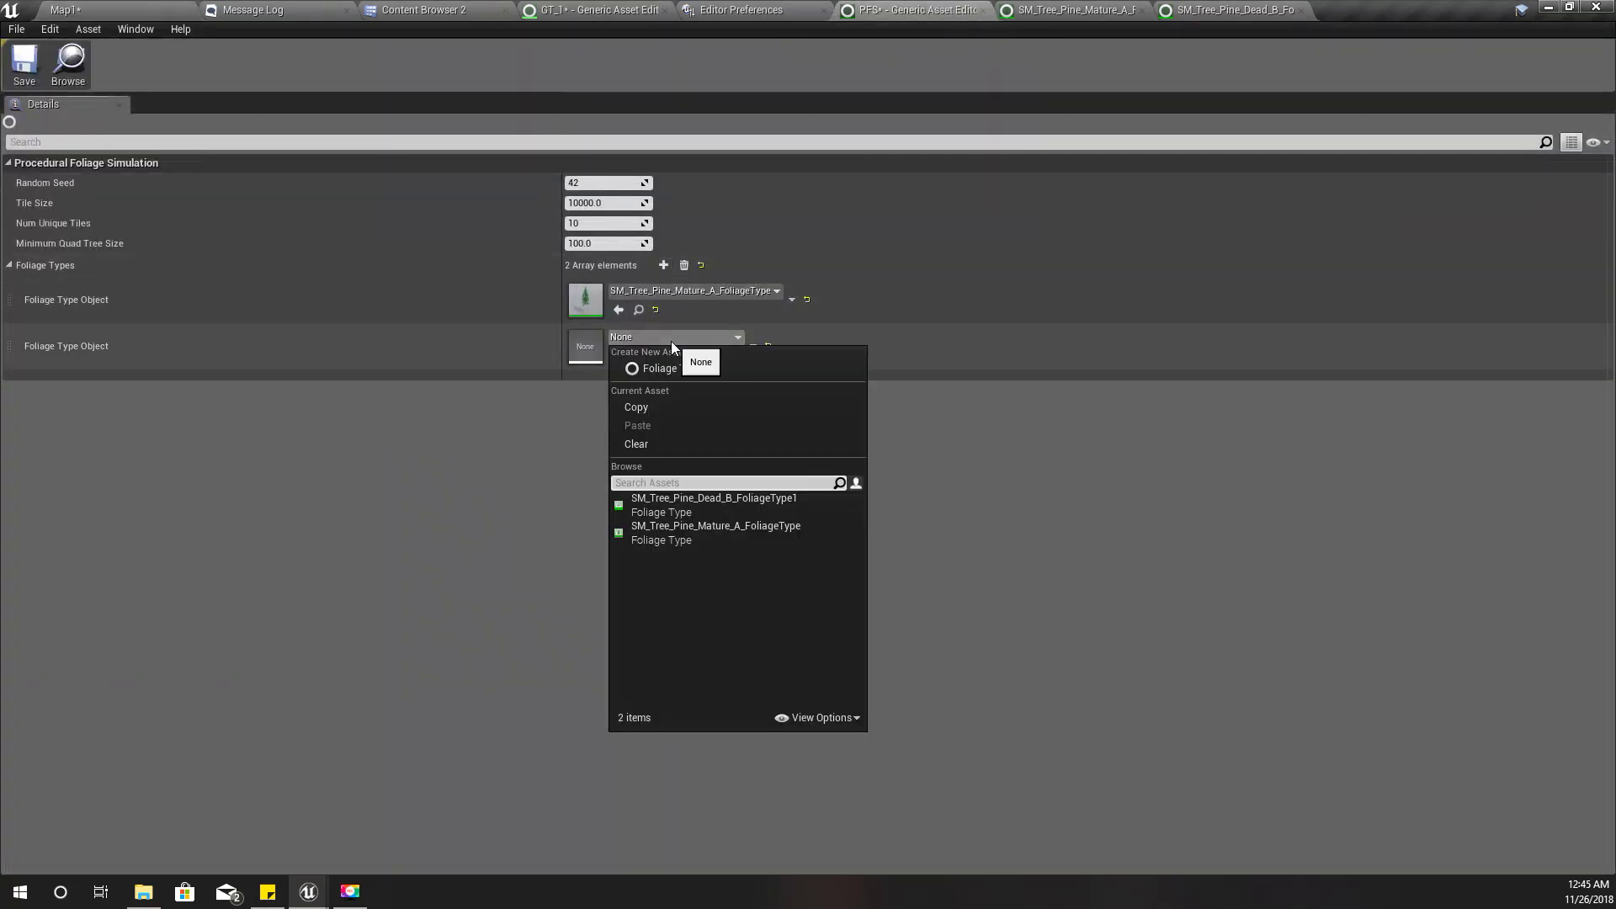
{"action": "left_click", "coordinate": [690, 542]}
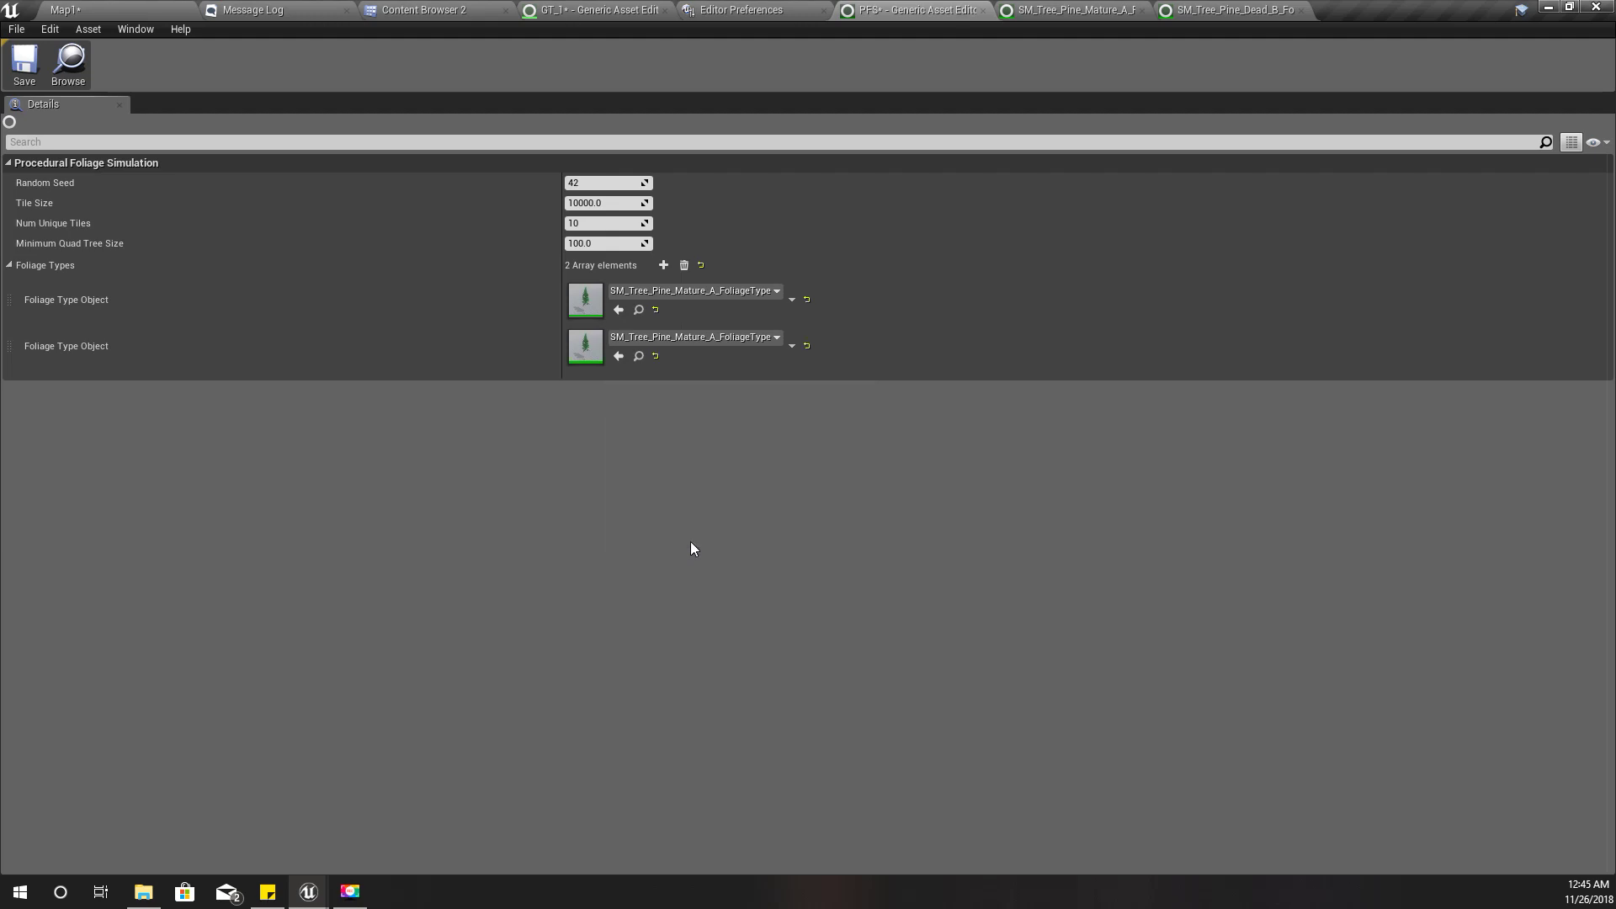
{"action": "left_click", "coordinate": [657, 339]}
{"action": "left_click", "coordinate": [692, 518]}
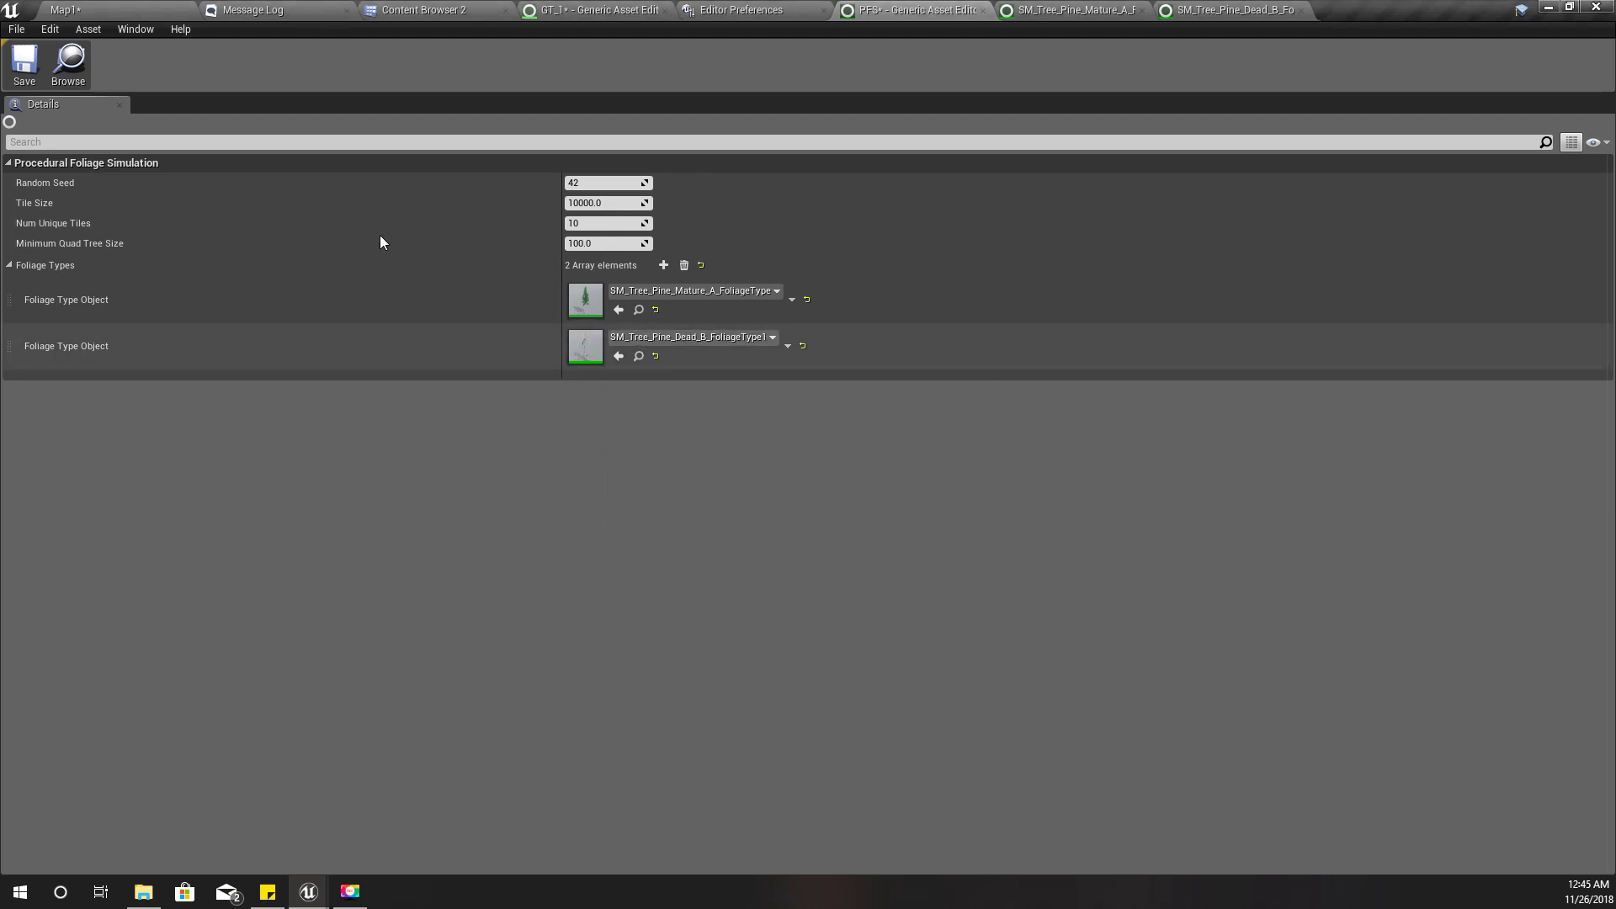
{"action": "left_click", "coordinate": [25, 64]}
- In Map1, filter the level's actors by "proce", select the ProceduralFoliageVolume and resimulate its foliage
{"action": "left_click", "coordinate": [94, 8]}
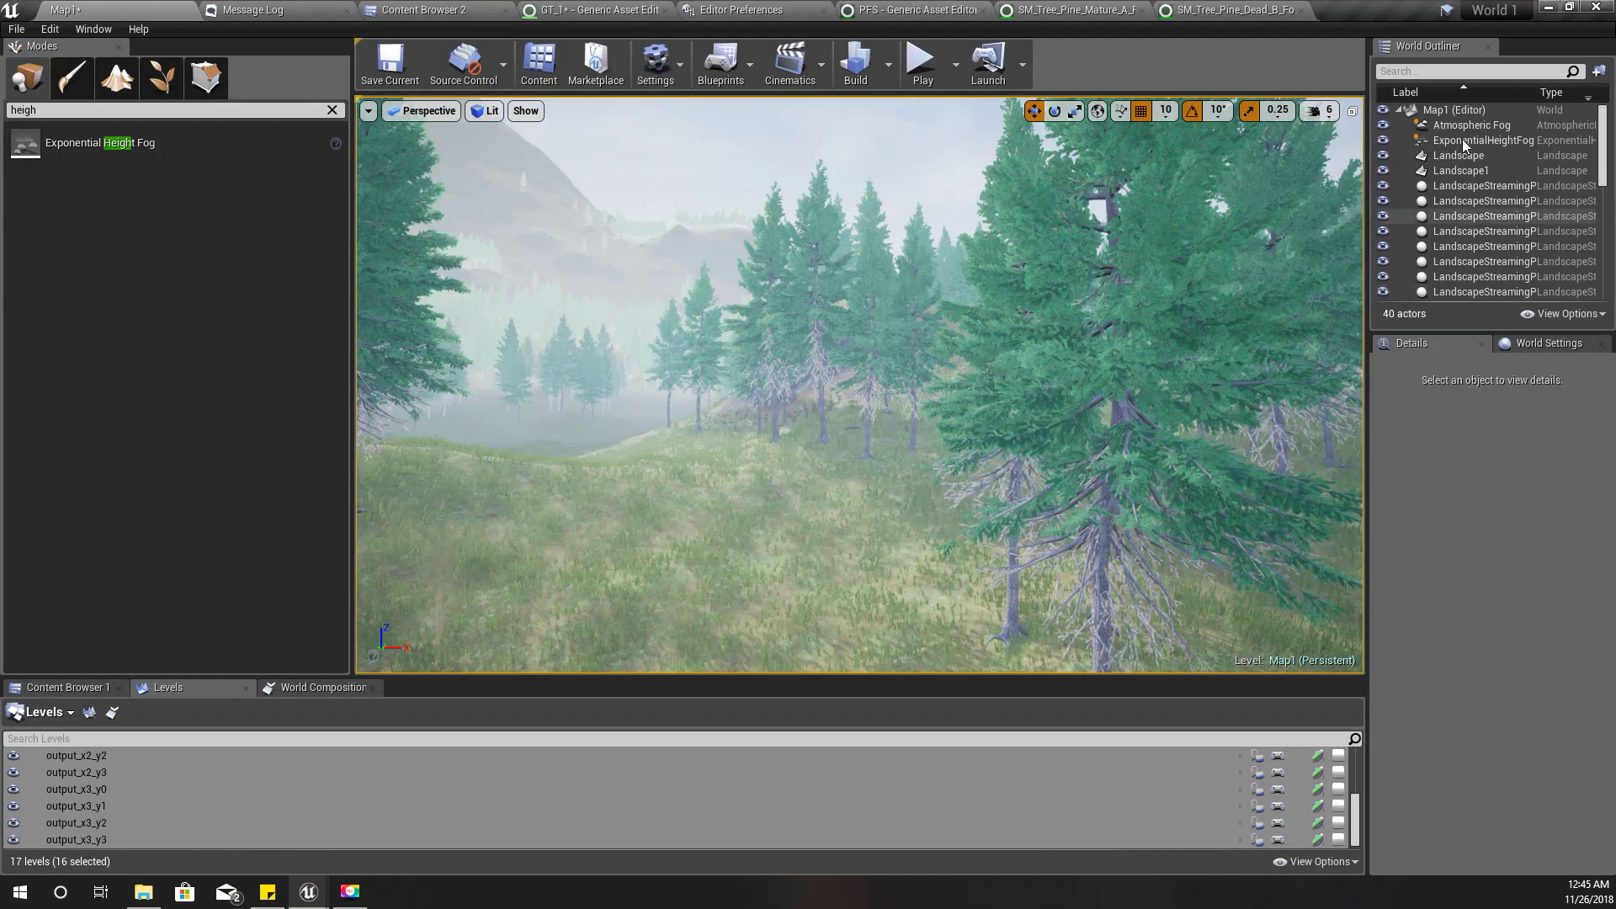
{"action": "left_click", "coordinate": [1435, 72]}
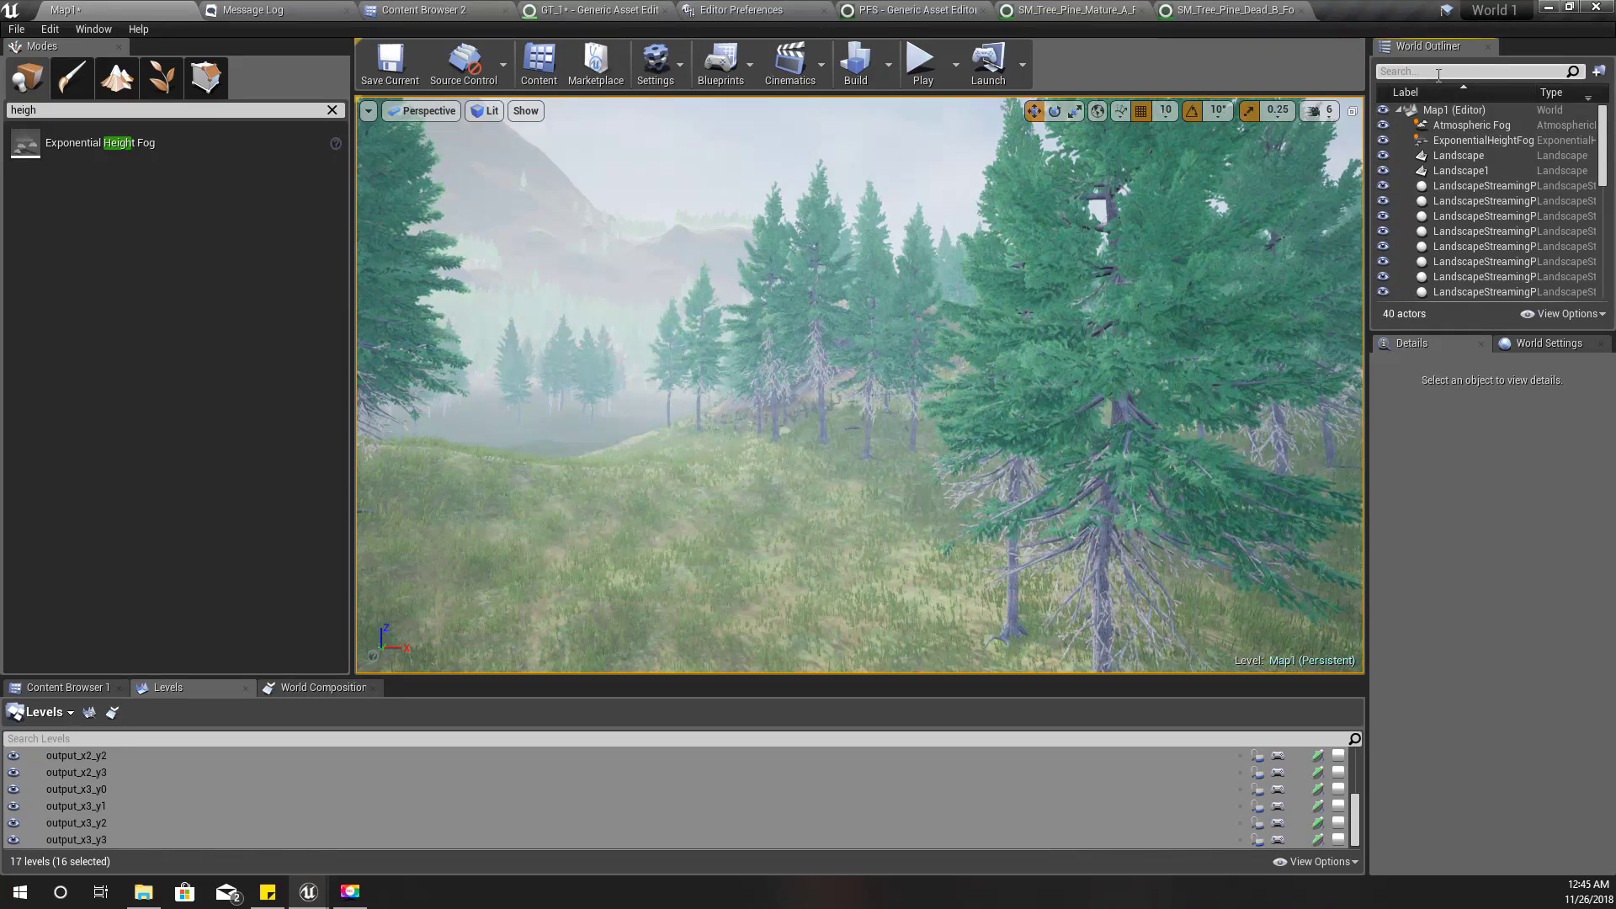
{"action": "type", "text": "pr"}
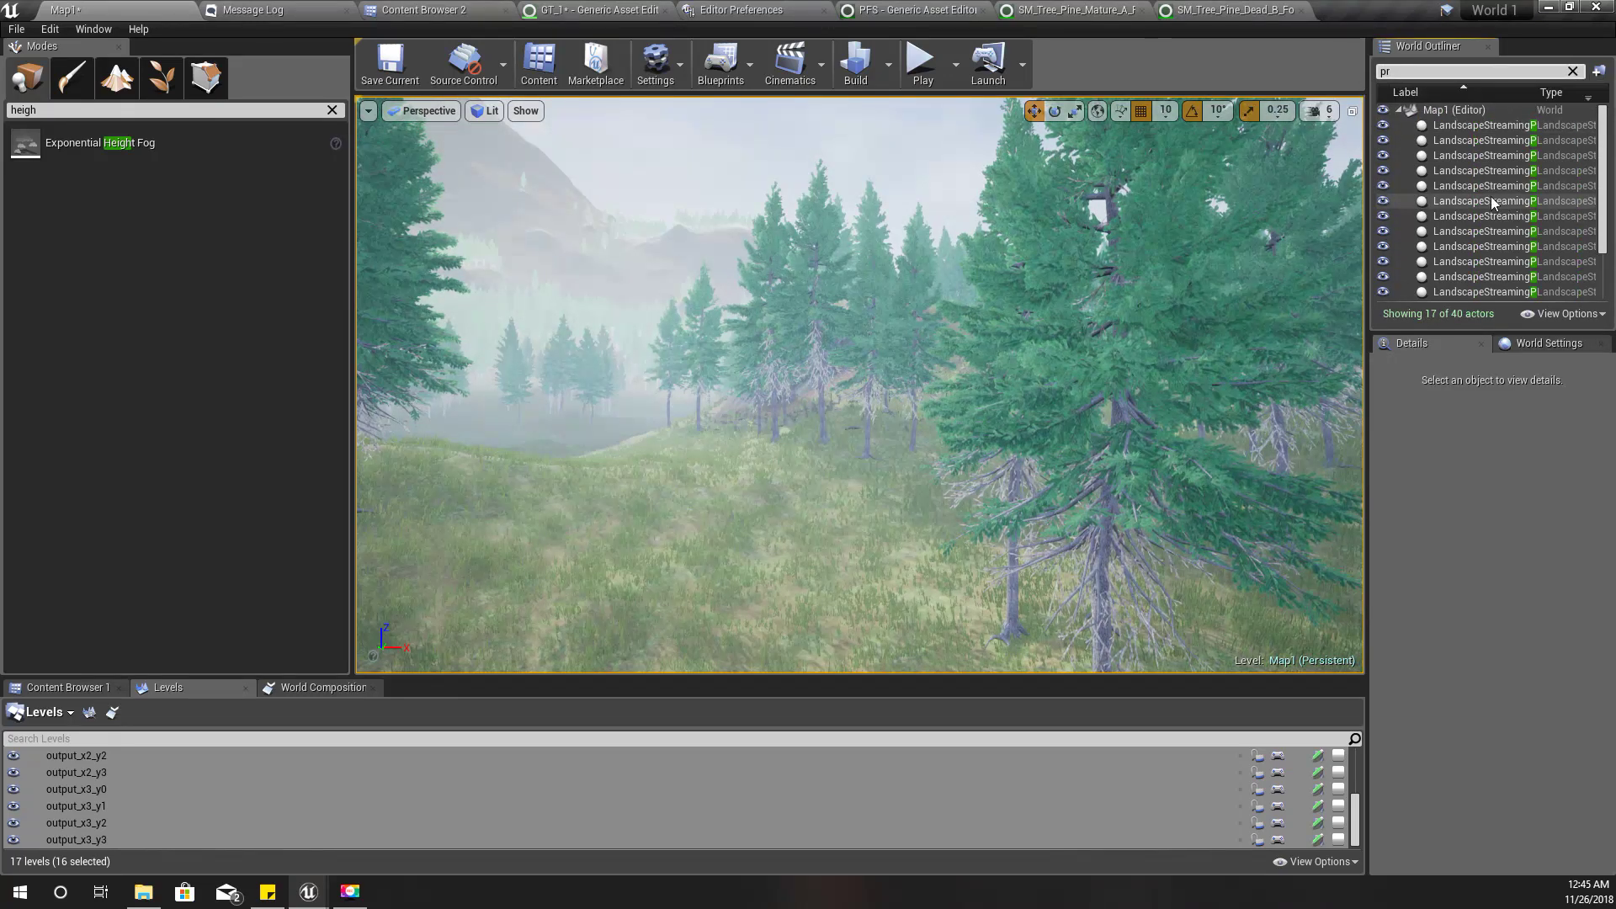
{"action": "type", "text": "c"}
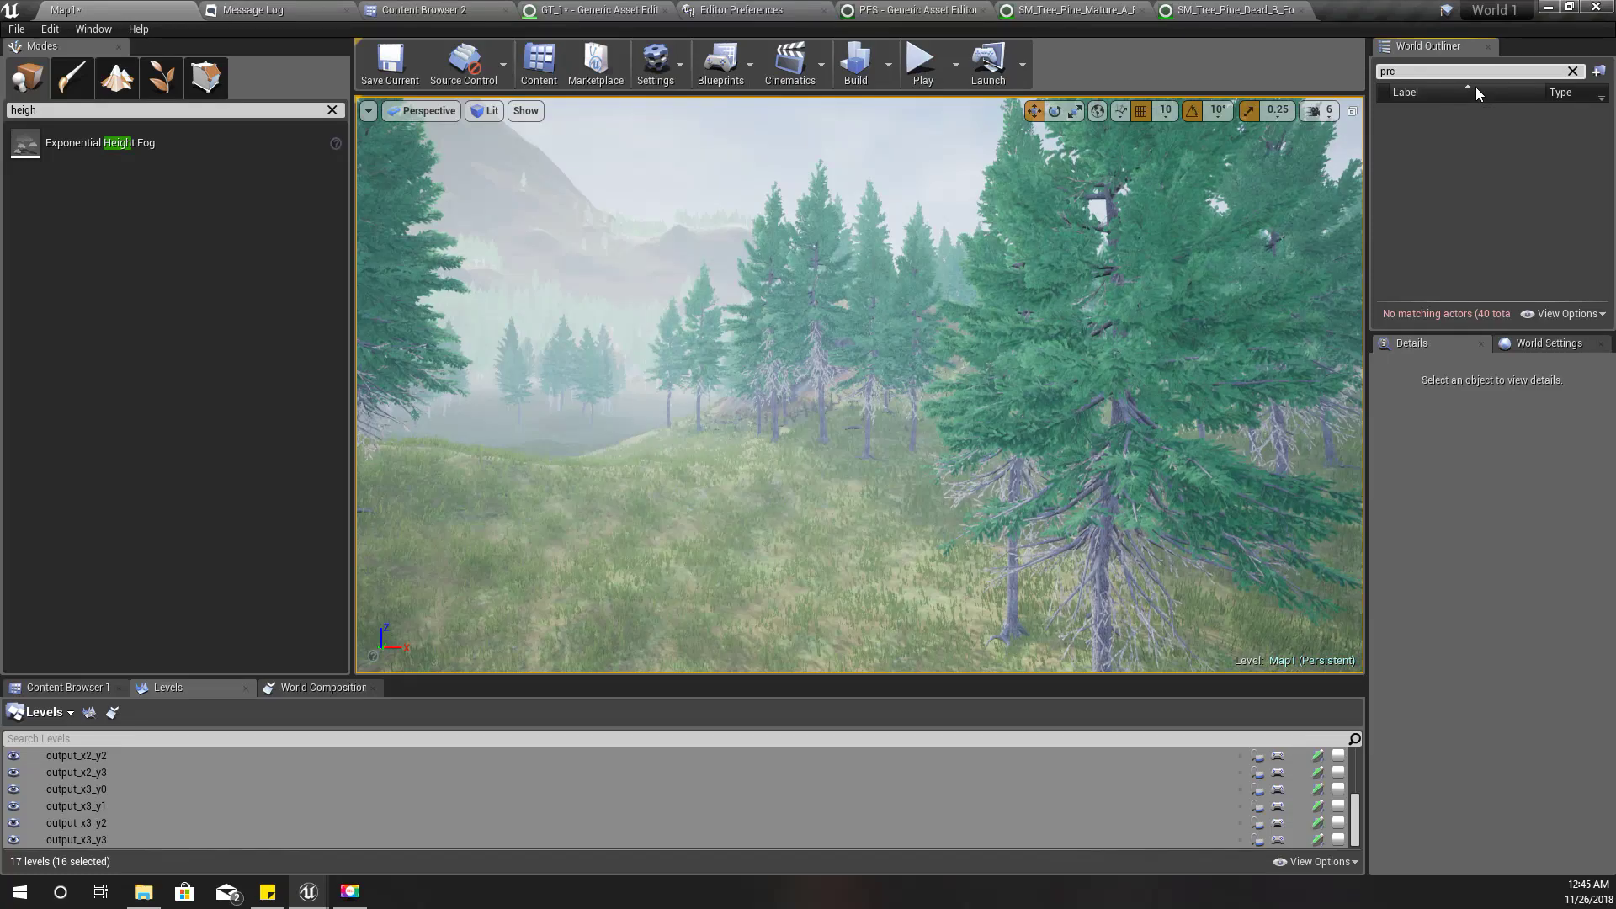
{"action": "key", "text": "BackSpace"}
{"action": "type", "text": "o"}
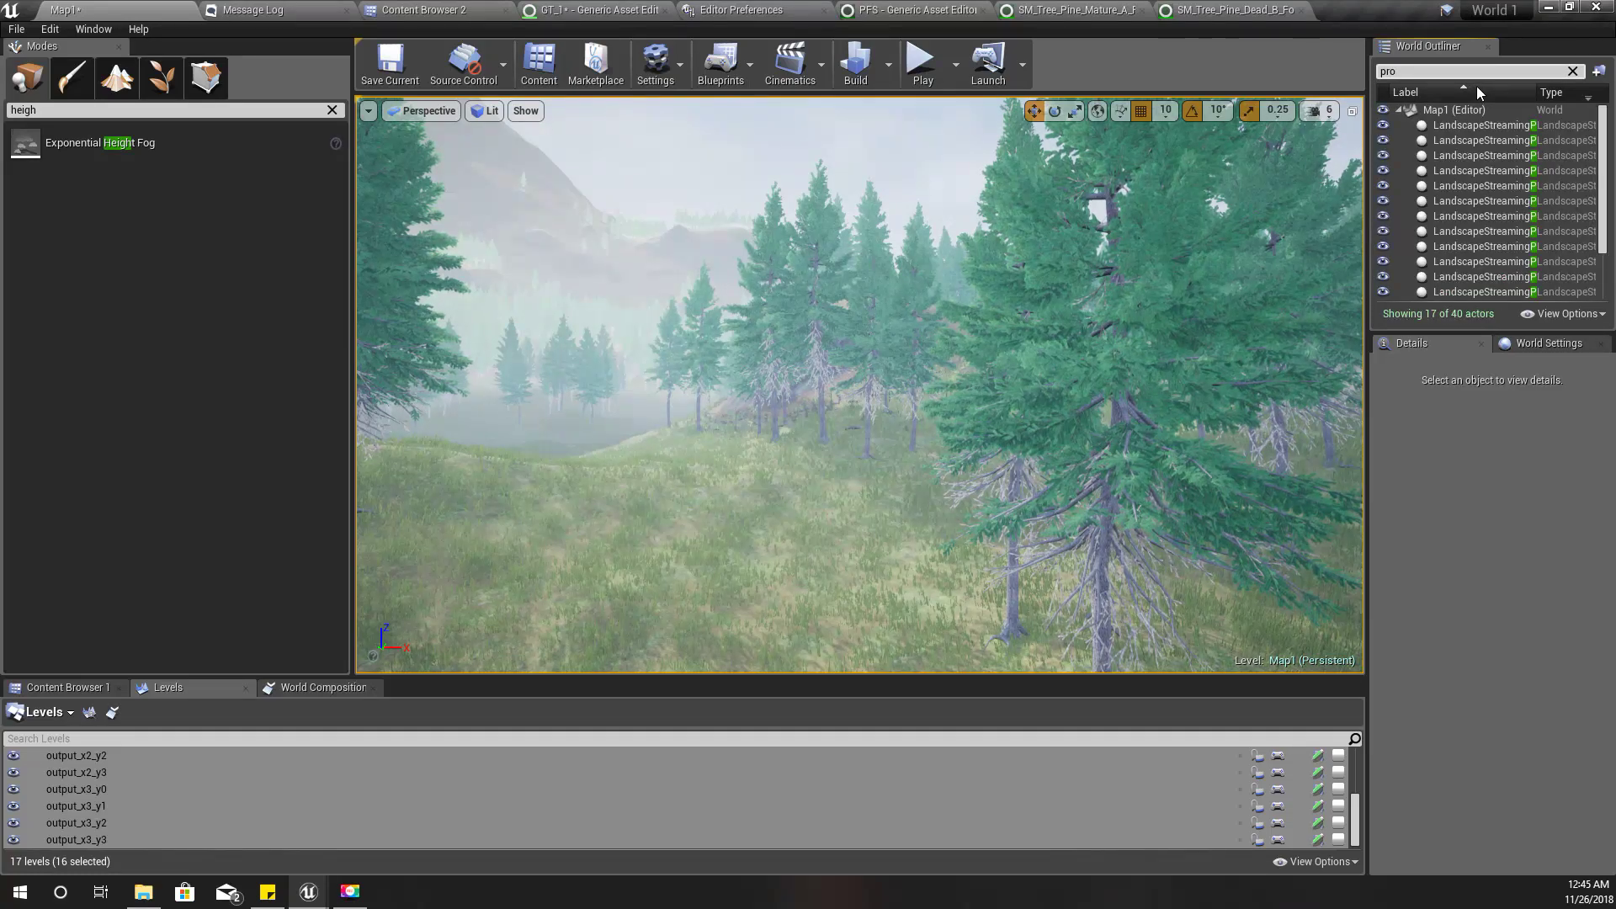
{"action": "type", "text": "ce"}
{"action": "left_click", "coordinate": [1523, 127]}
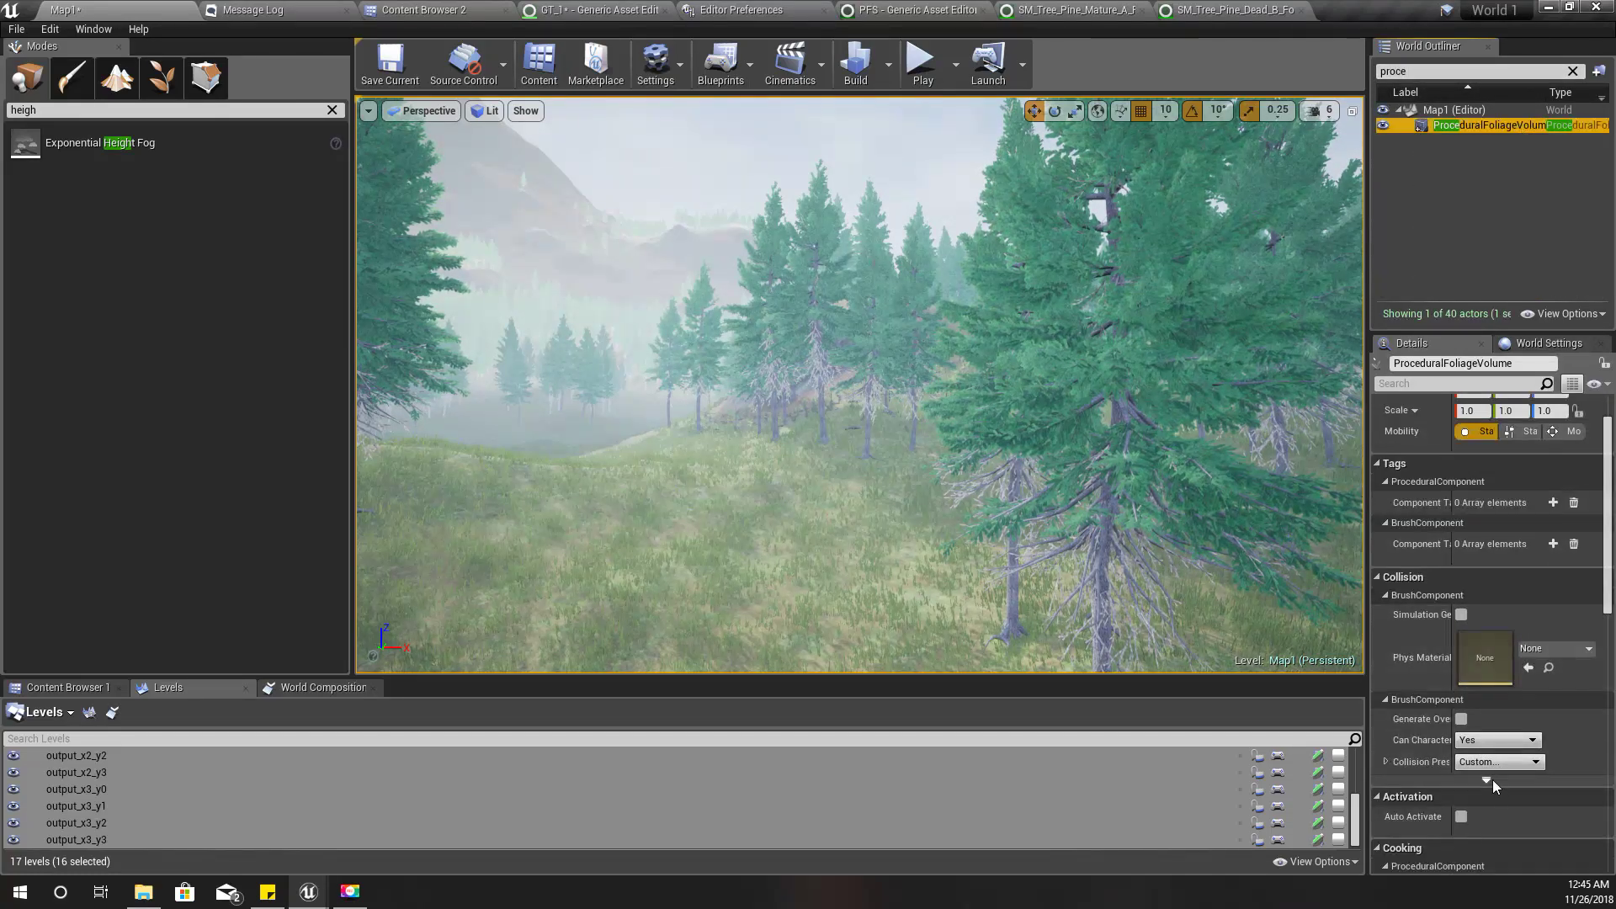
{"action": "scroll", "coordinate": [1491, 767], "scroll_direction": "down", "scroll_amount": 8}
{"action": "scroll", "coordinate": [1492, 751], "scroll_direction": "down", "scroll_amount": 5}
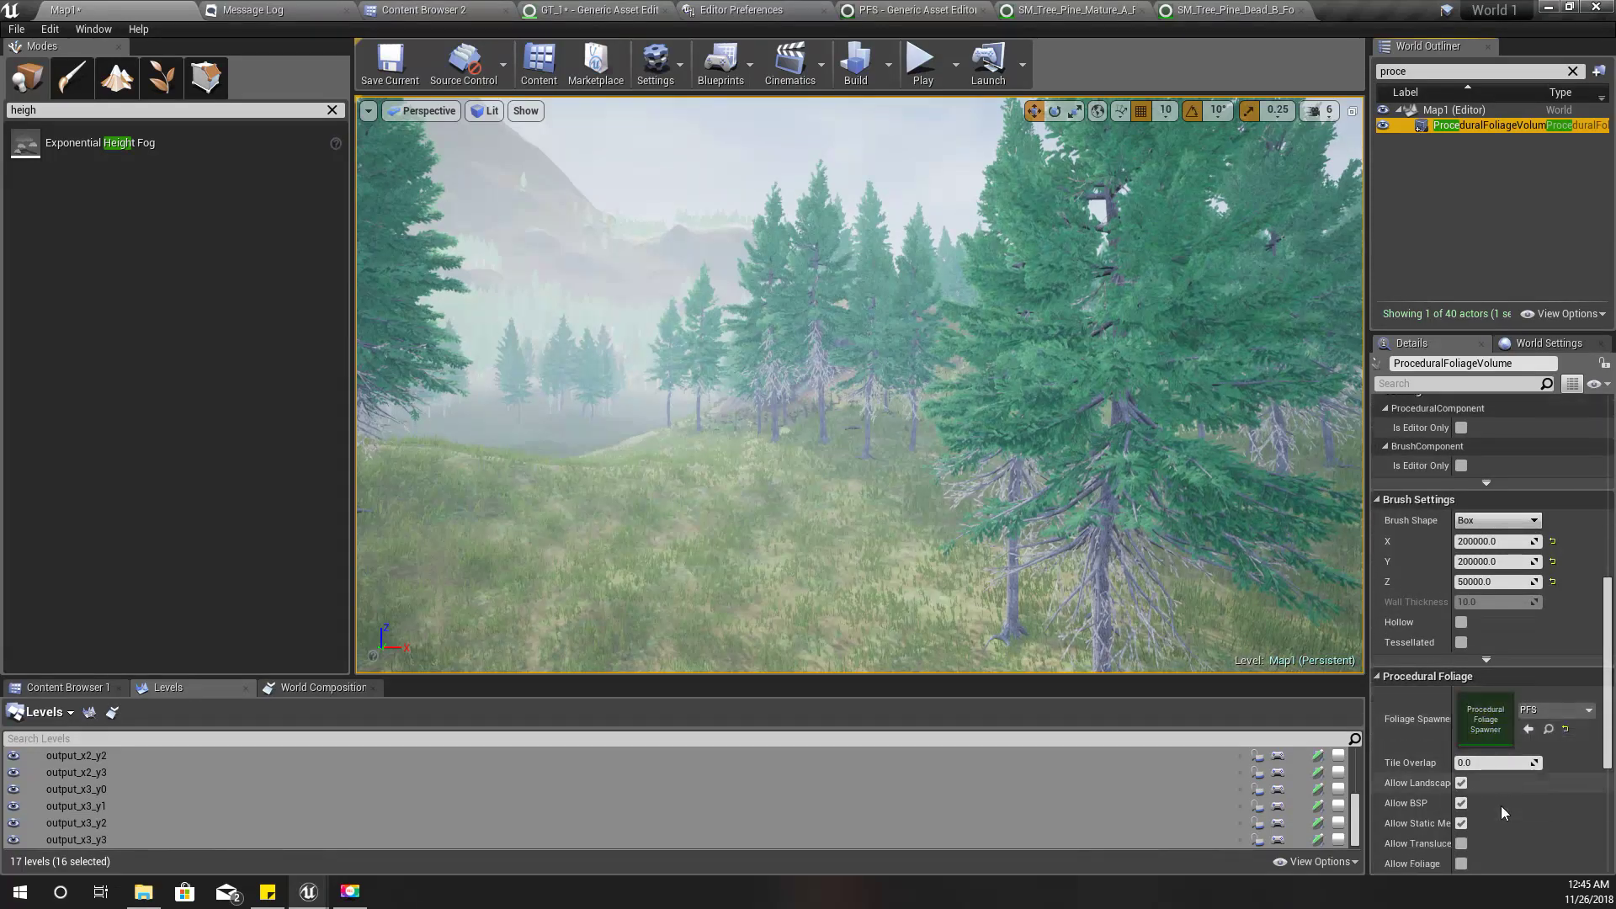
{"action": "left_click", "coordinate": [1502, 797]}
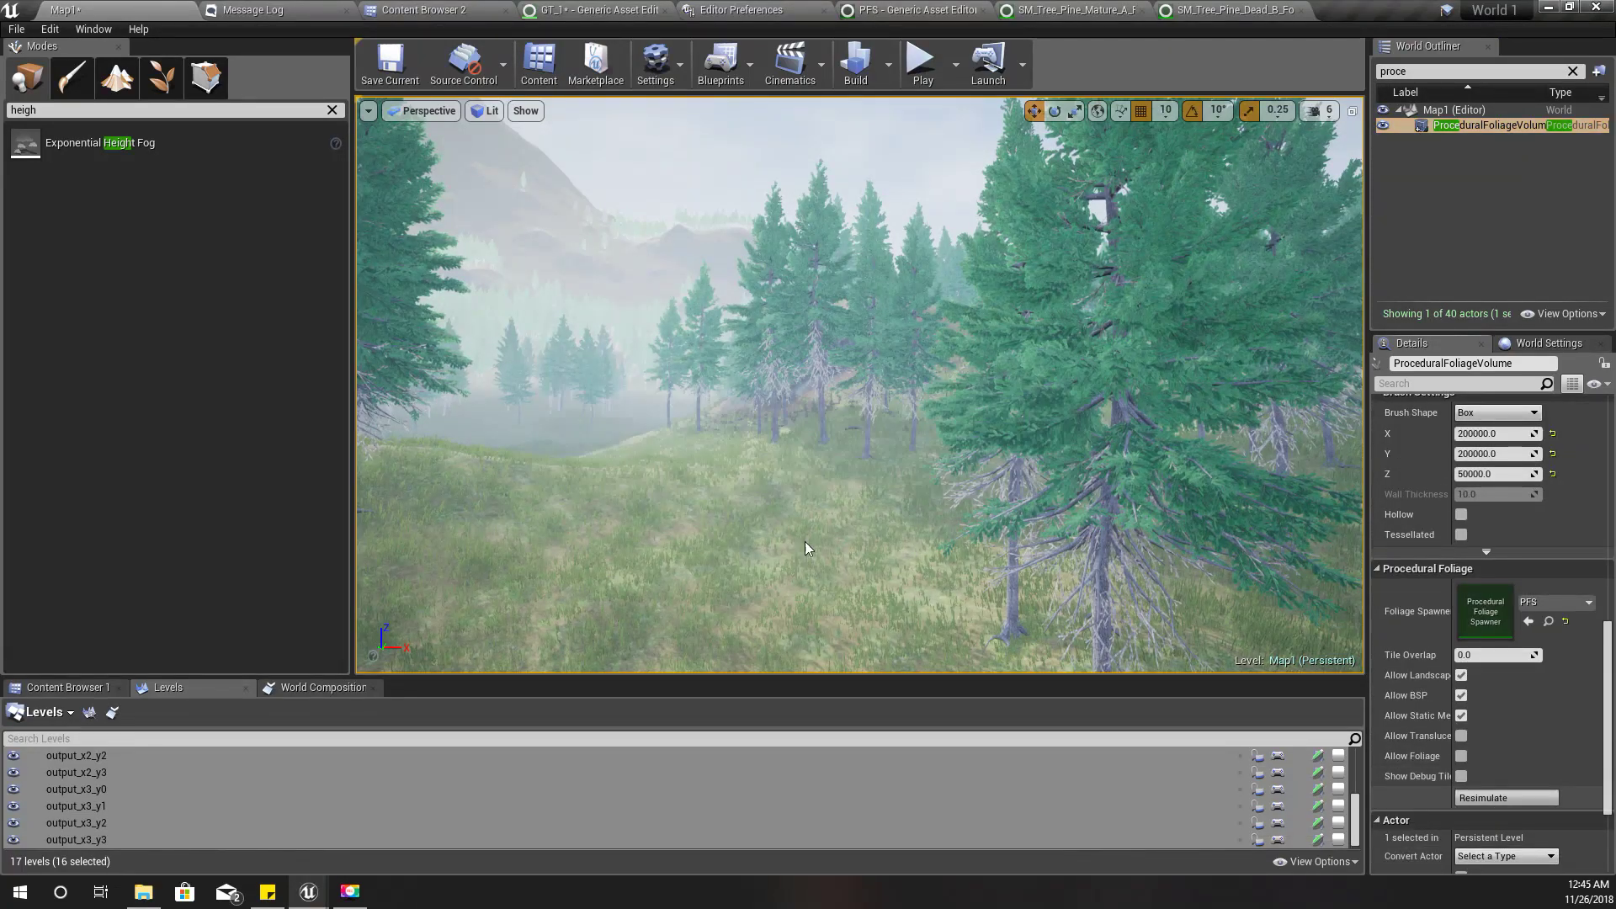
- Examine the resimulated mix of mature and dead pines across the terrain and review the mature pine foliage type's placement and clustering settings
{"action": "right_click_drag", "start_coordinate": [825, 522], "coordinate": [665, 521]}
{"action": "right_click_drag", "start_coordinate": [1053, 523], "coordinate": [1053, 524]}
{"action": "right_click_drag", "start_coordinate": [1257, 497], "coordinate": [1258, 497]}
{"action": "right_click_drag", "start_coordinate": [1038, 242], "coordinate": [1038, 243]}
{"action": "right_click_drag", "start_coordinate": [950, 326], "coordinate": [949, 326]}
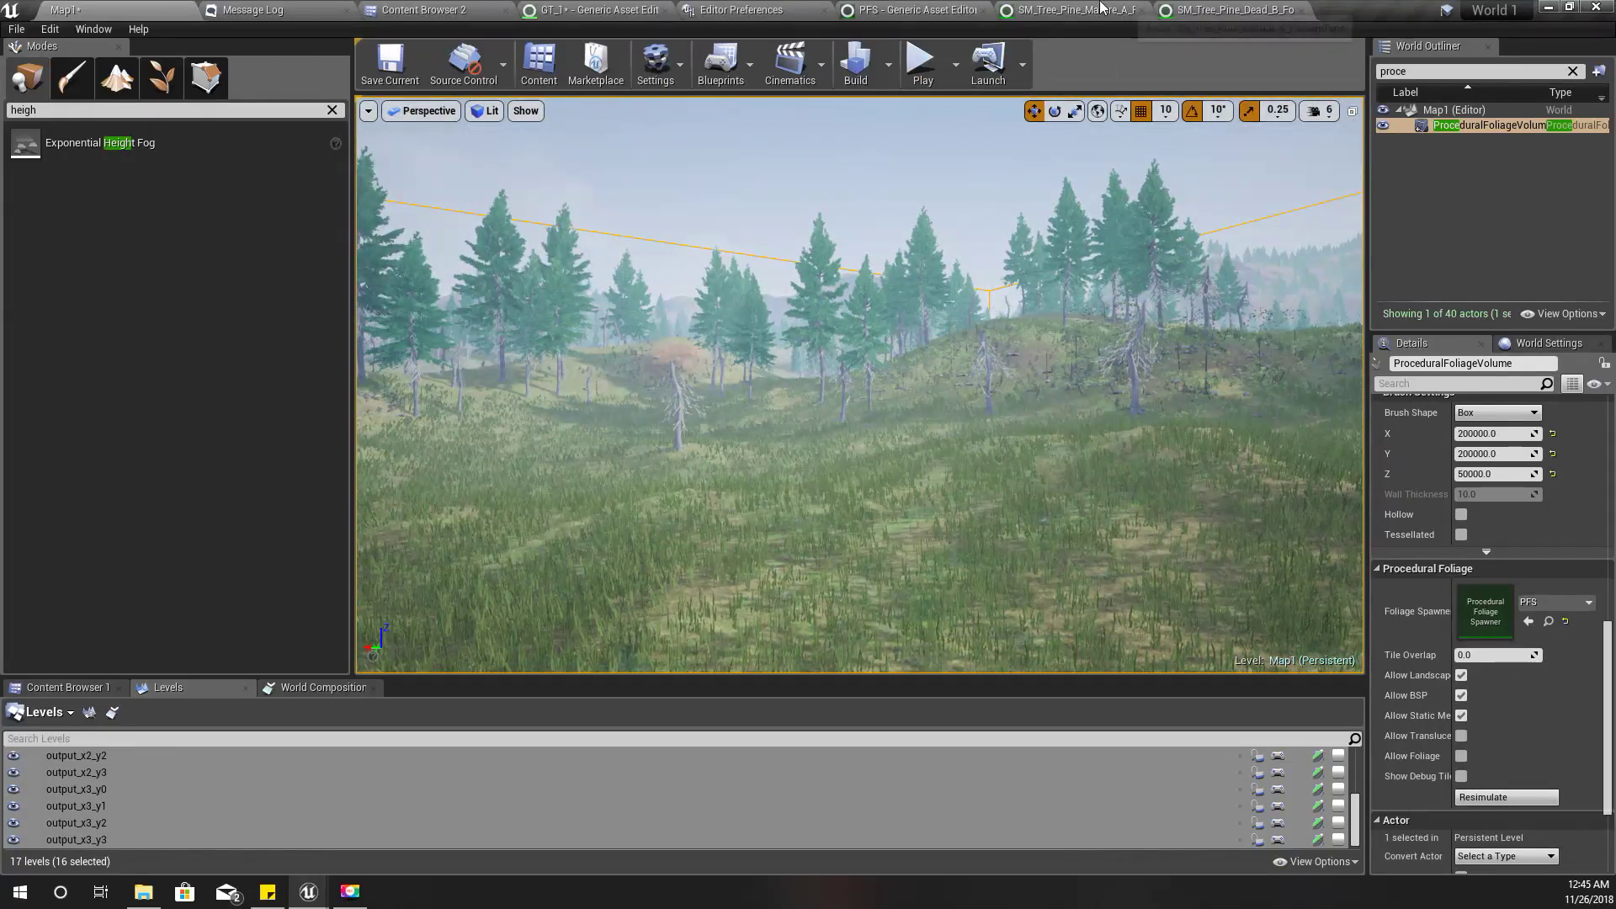
{"action": "left_click", "coordinate": [1073, 10]}
{"action": "scroll", "coordinate": [899, 410], "scroll_direction": "up", "scroll_amount": 2}
{"action": "scroll", "coordinate": [898, 410], "scroll_direction": "up", "scroll_amount": 1}
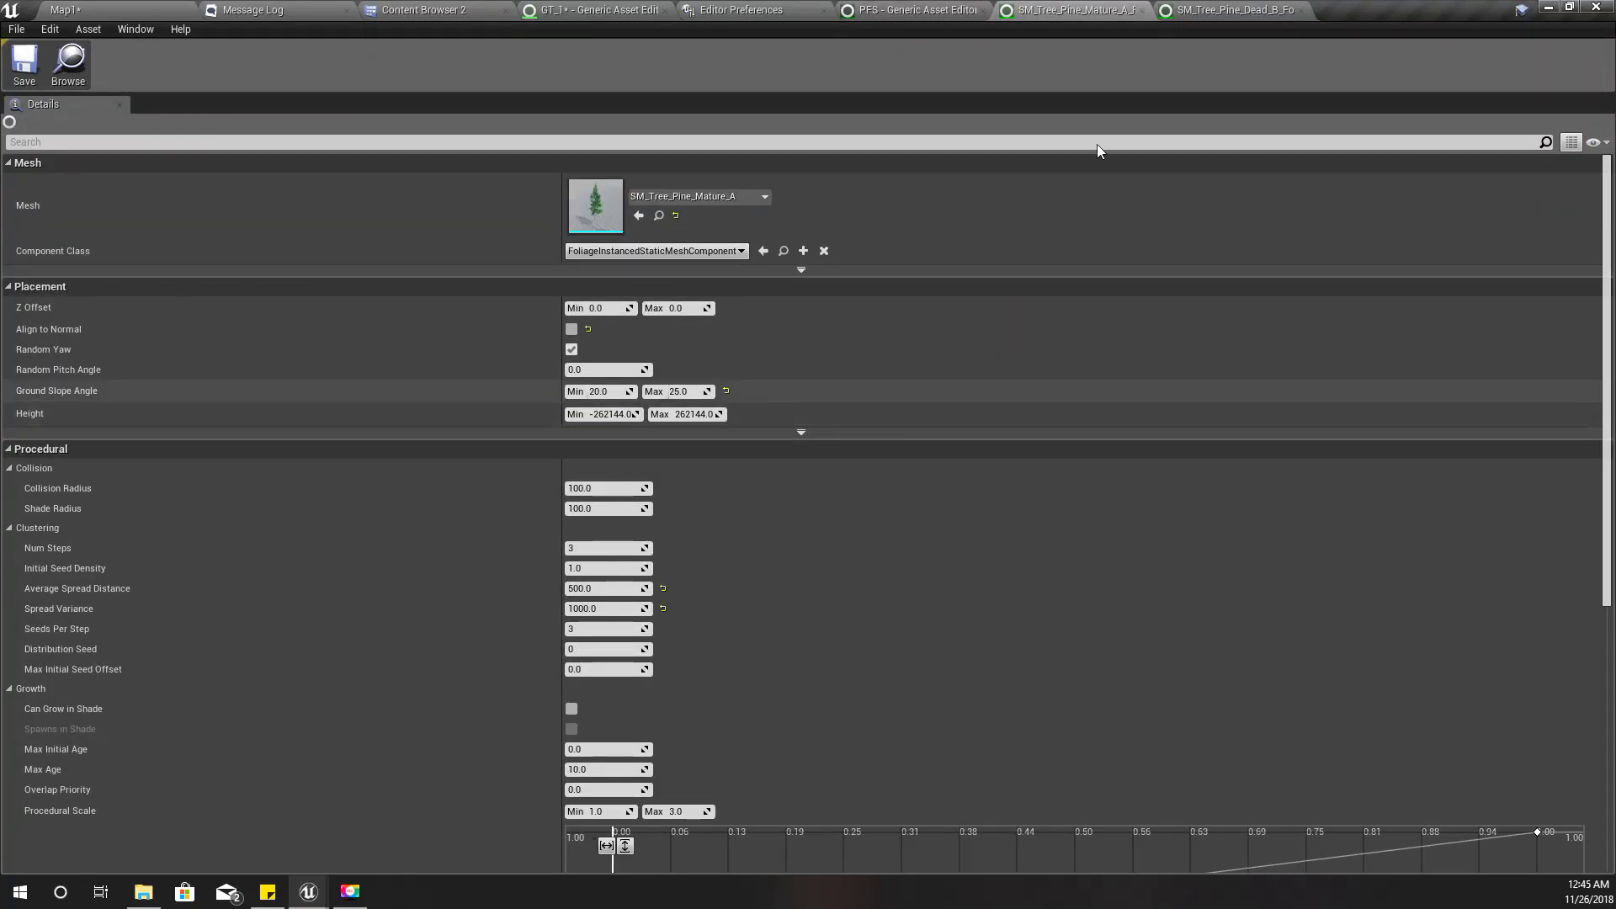
- In the SM_Tree_Pine_Dead_B foliage type, expand the growth and clustering settings and set Num Steps to 2
{"action": "left_click", "coordinate": [1231, 9]}
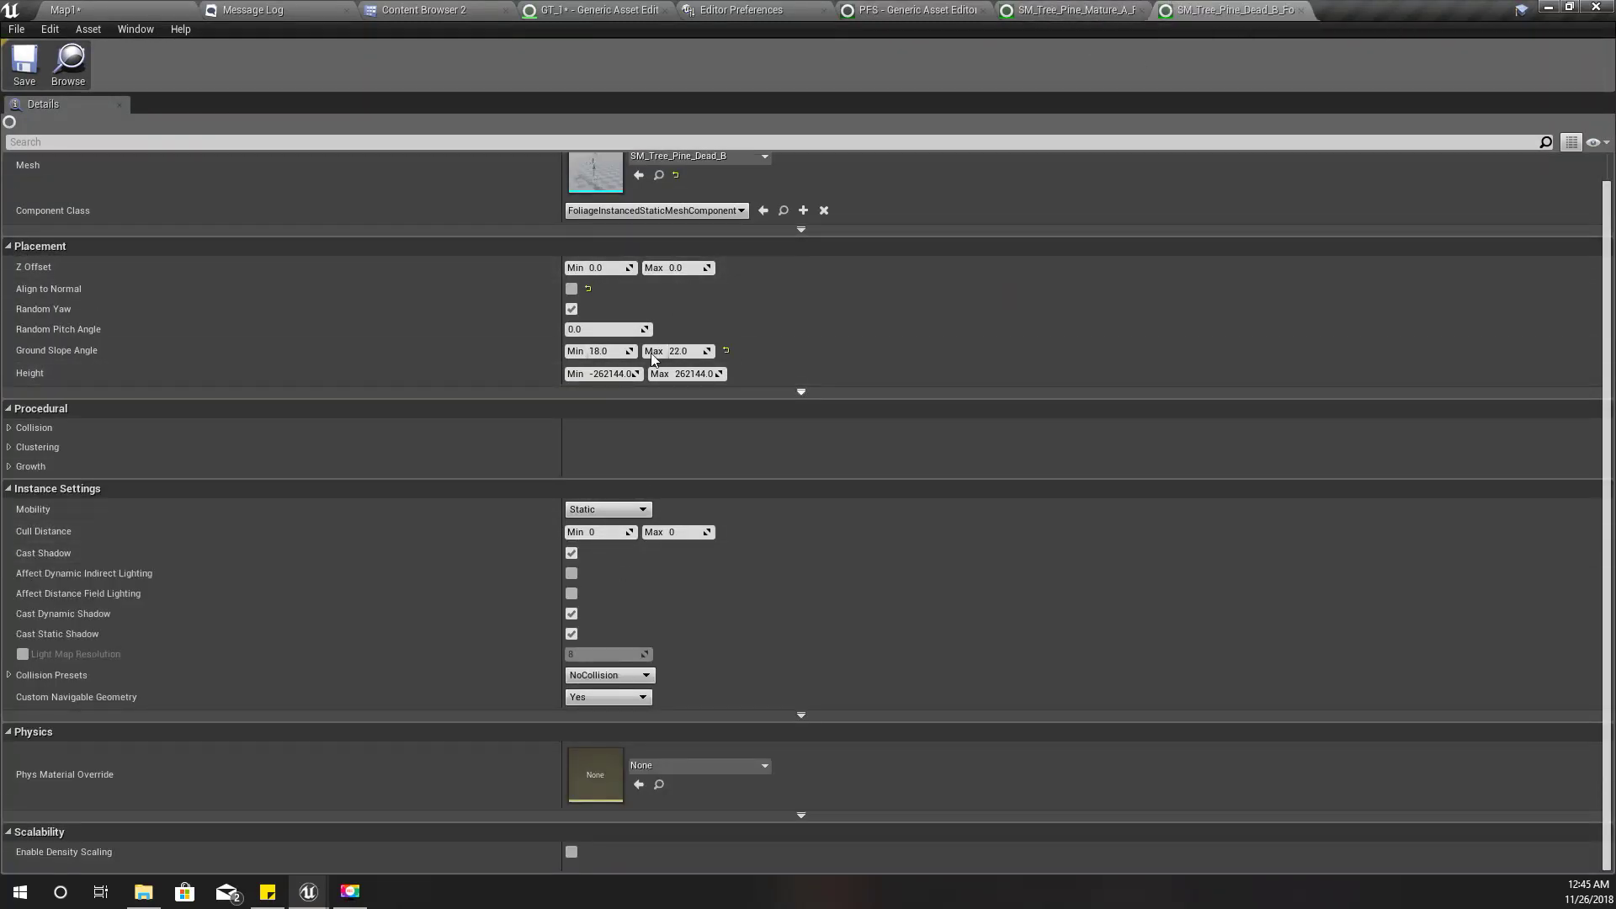
{"action": "scroll", "coordinate": [653, 473], "scroll_direction": "up", "scroll_amount": 1}
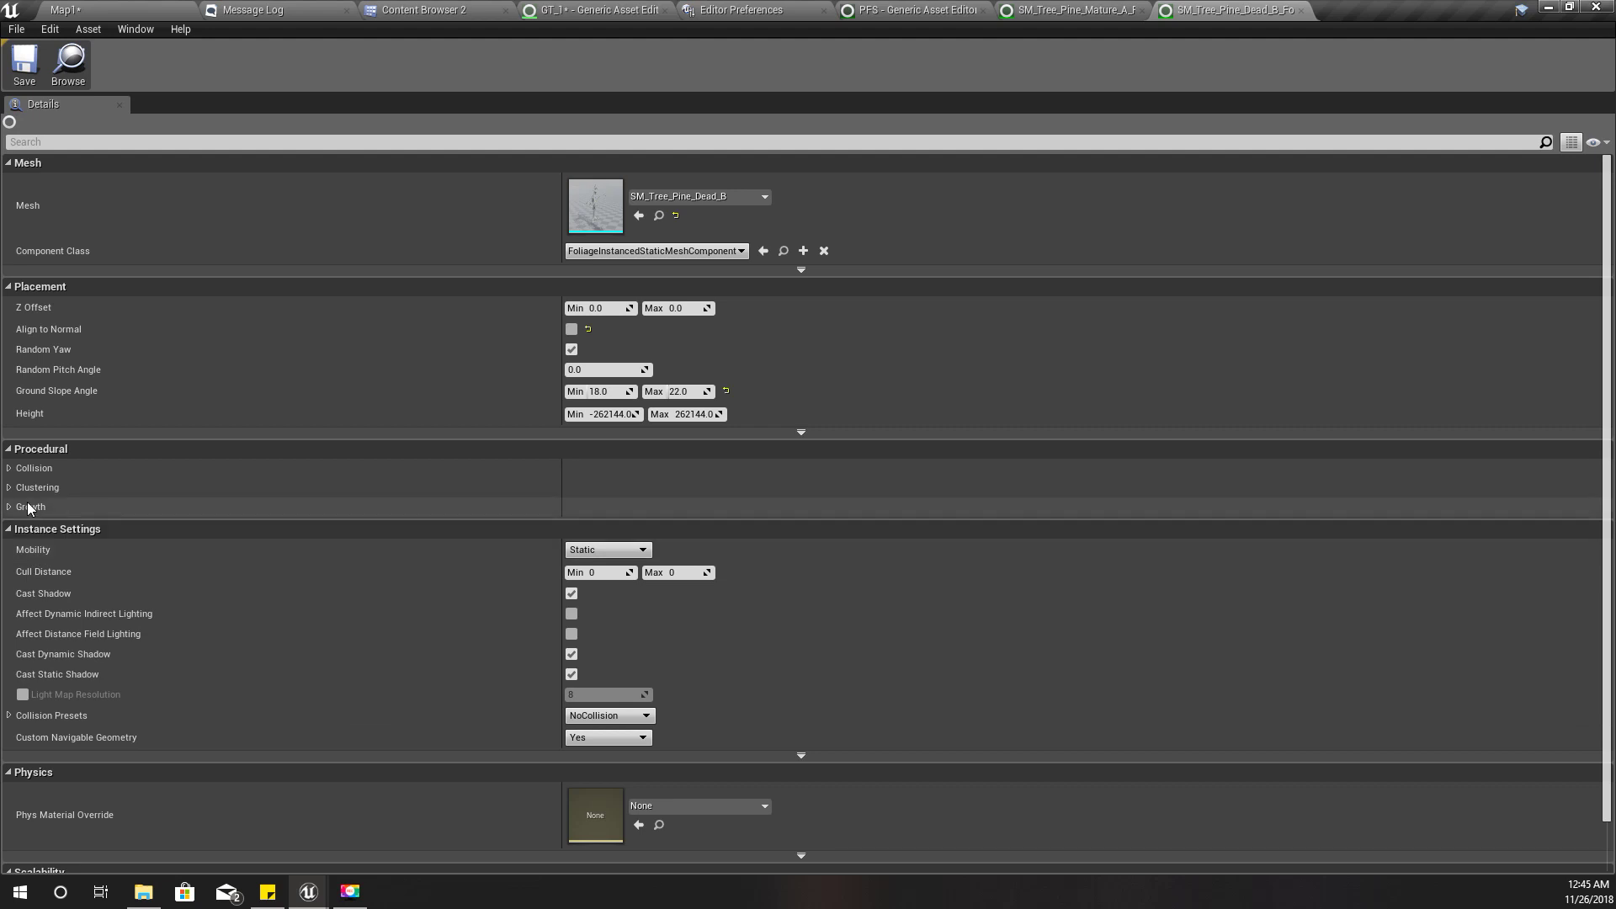
{"action": "left_click", "coordinate": [11, 508]}
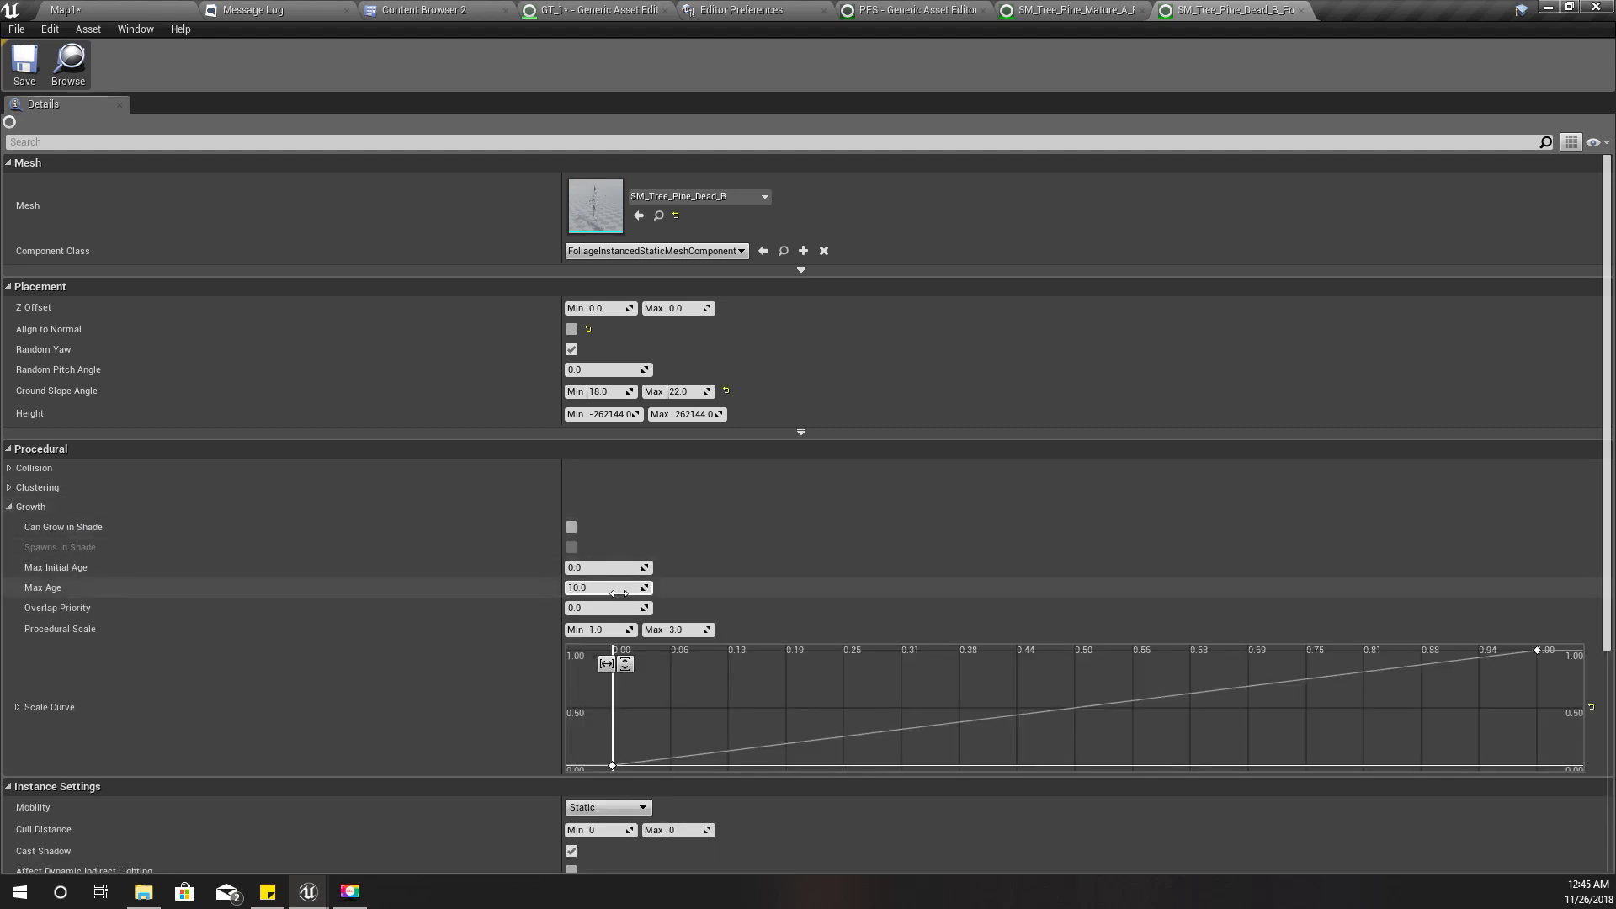
{"action": "left_click", "coordinate": [10, 488]}
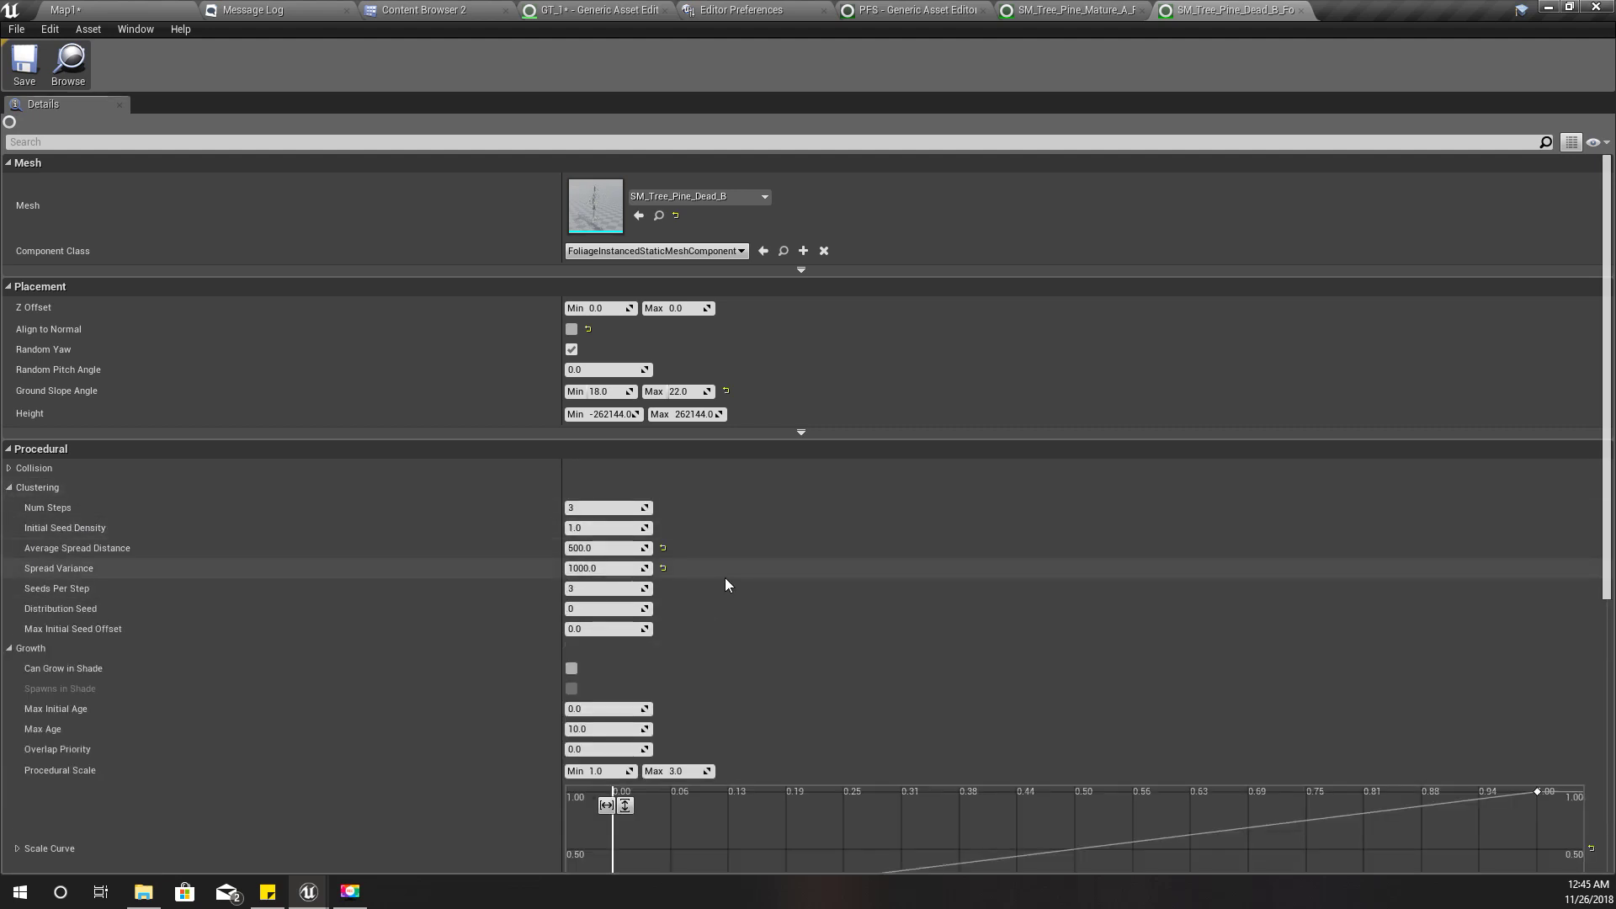
{"action": "left_click", "coordinate": [597, 509]}
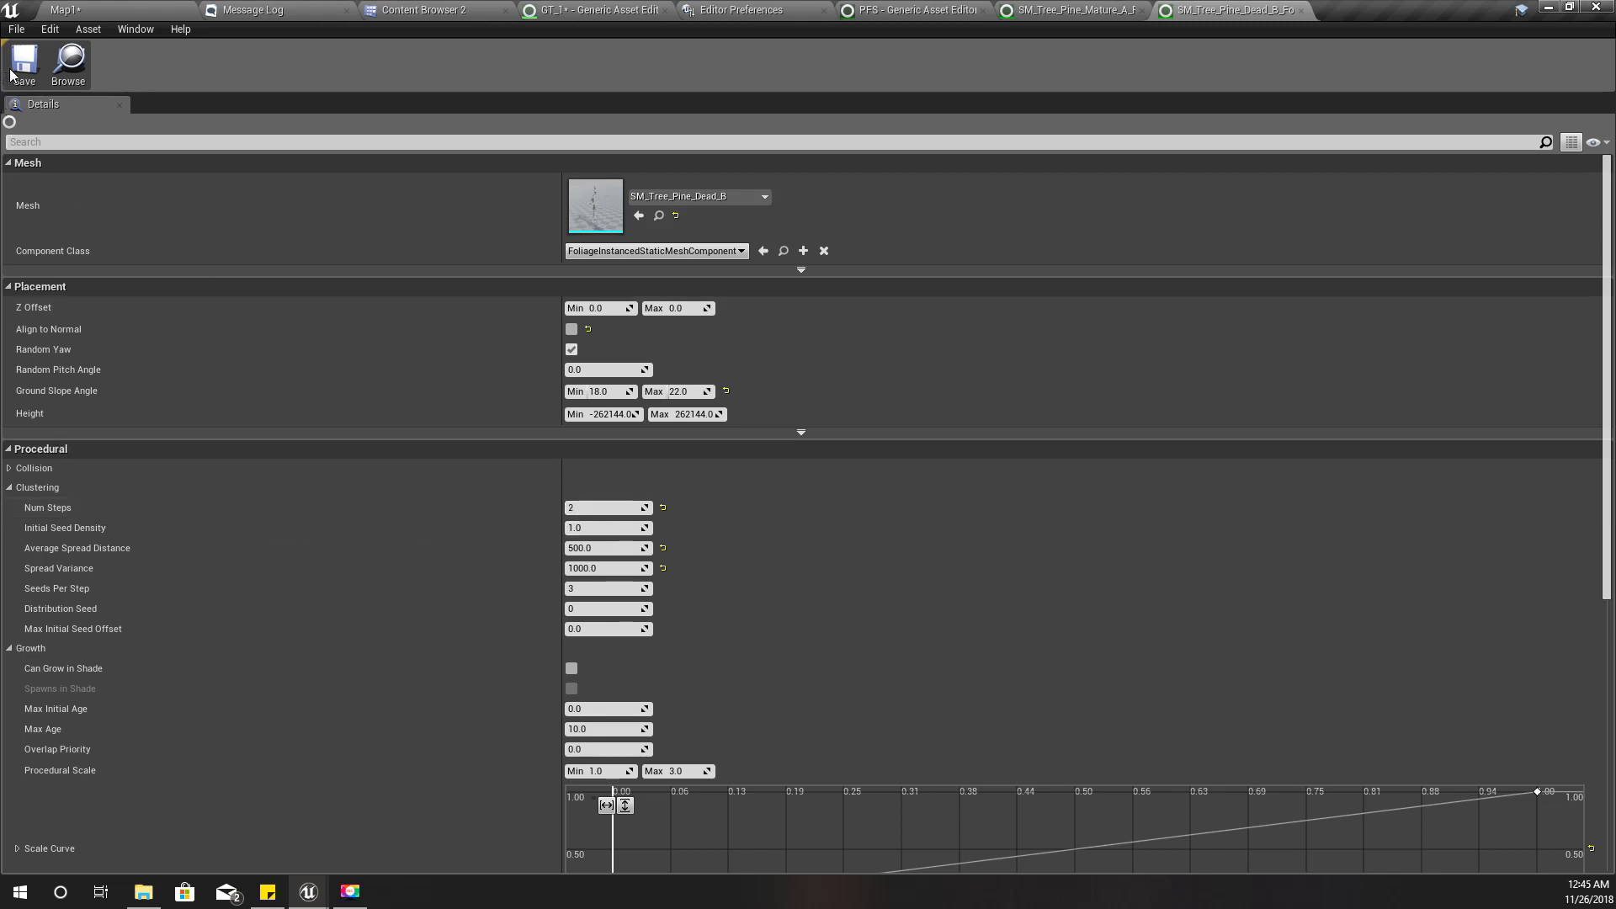
- Resimulate the ProceduralFoliageVolume in Map1 and check the dead pines' distribution across the terrain
{"action": "left_click", "coordinate": [65, 10]}
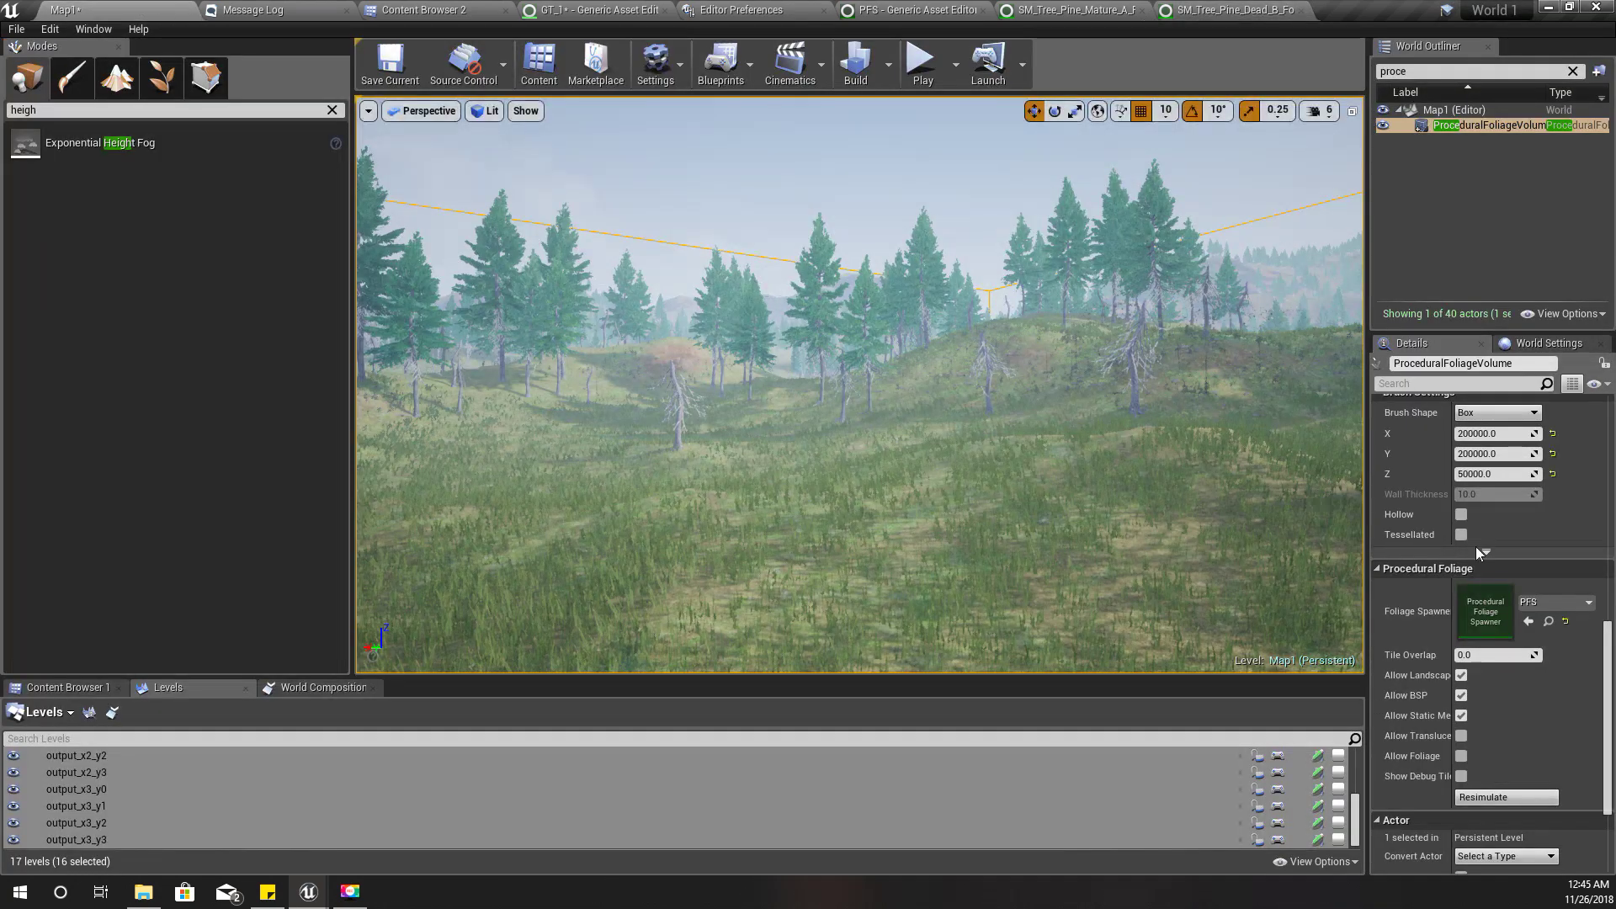
{"action": "left_click", "coordinate": [1515, 798]}
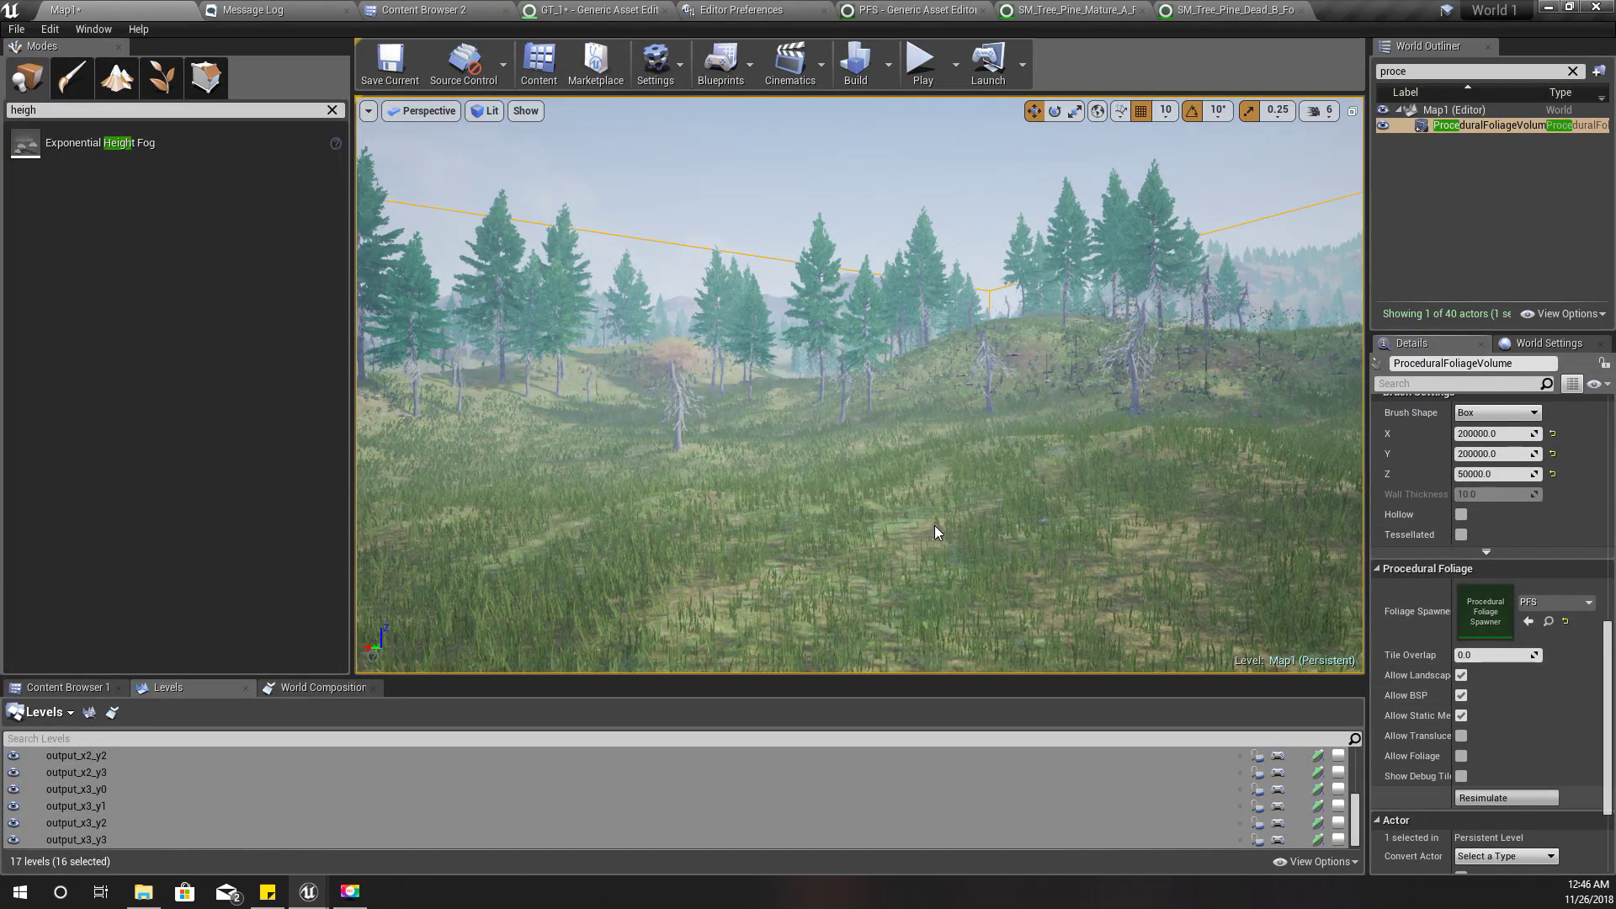
{"action": "right_click_drag", "start_coordinate": [962, 508], "coordinate": [1296, 507]}
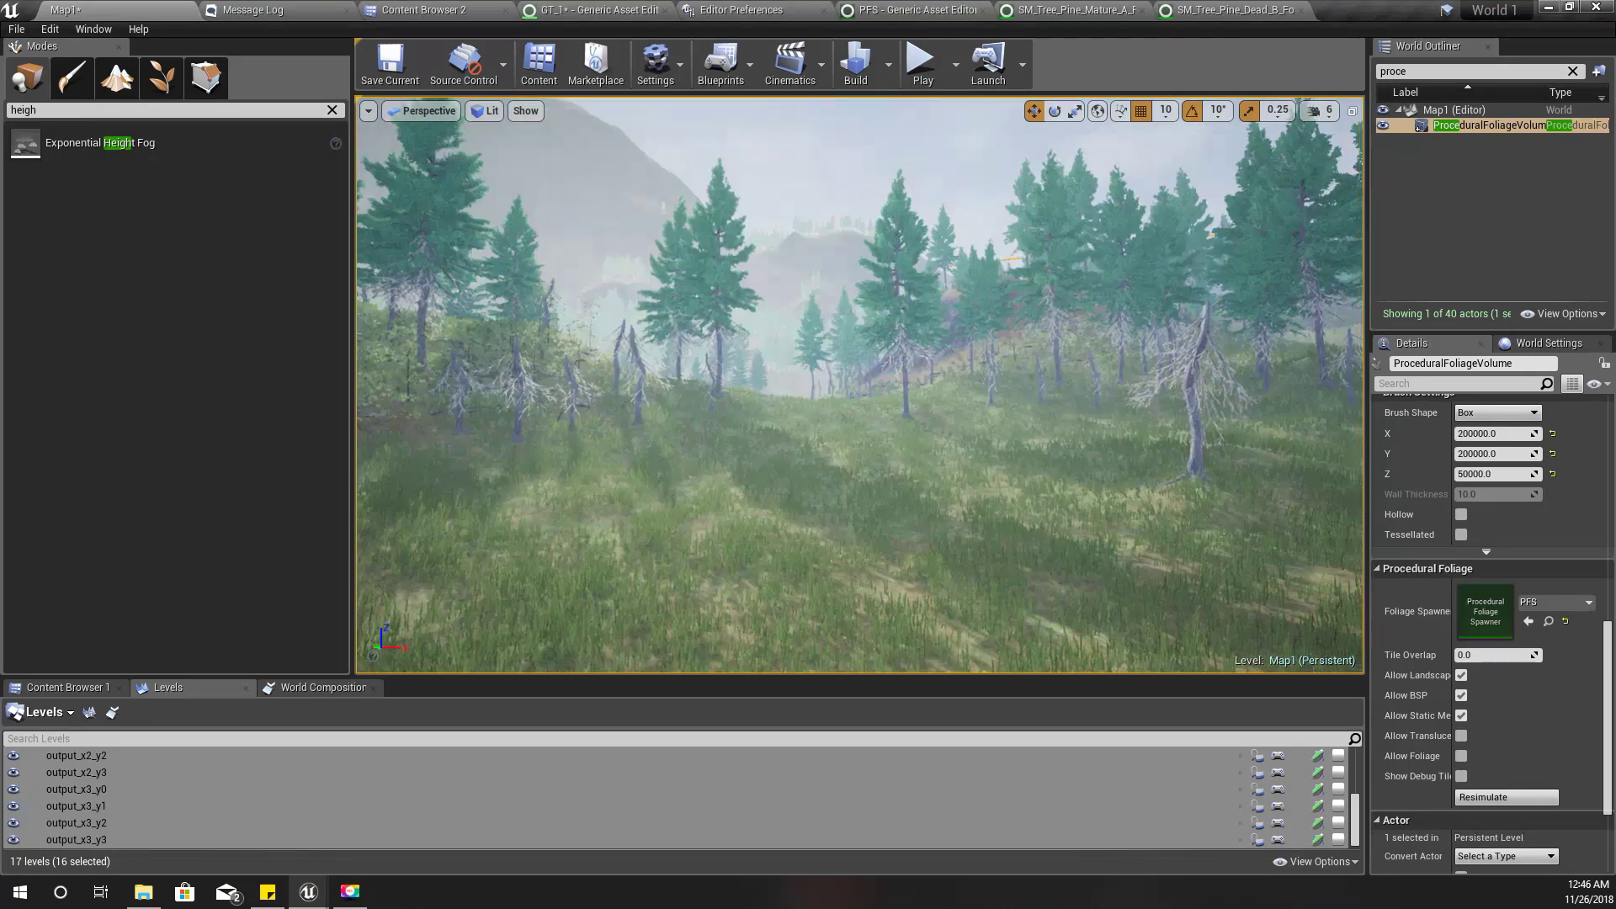
{"action": "mouse_move", "coordinate": [861, 386]}
{"action": "right_mouse_down"}
{"action": "mouse_move", "coordinate": [951, 361]}
{"action": "mouse_move", "coordinate": [1044, 371]}
{"action": "mouse_move", "coordinate": [1137, 455]}
{"action": "mouse_move", "coordinate": [1229, 404]}
{"action": "mouse_move", "coordinate": [884, 401]}
{"action": "right_mouse_up"}
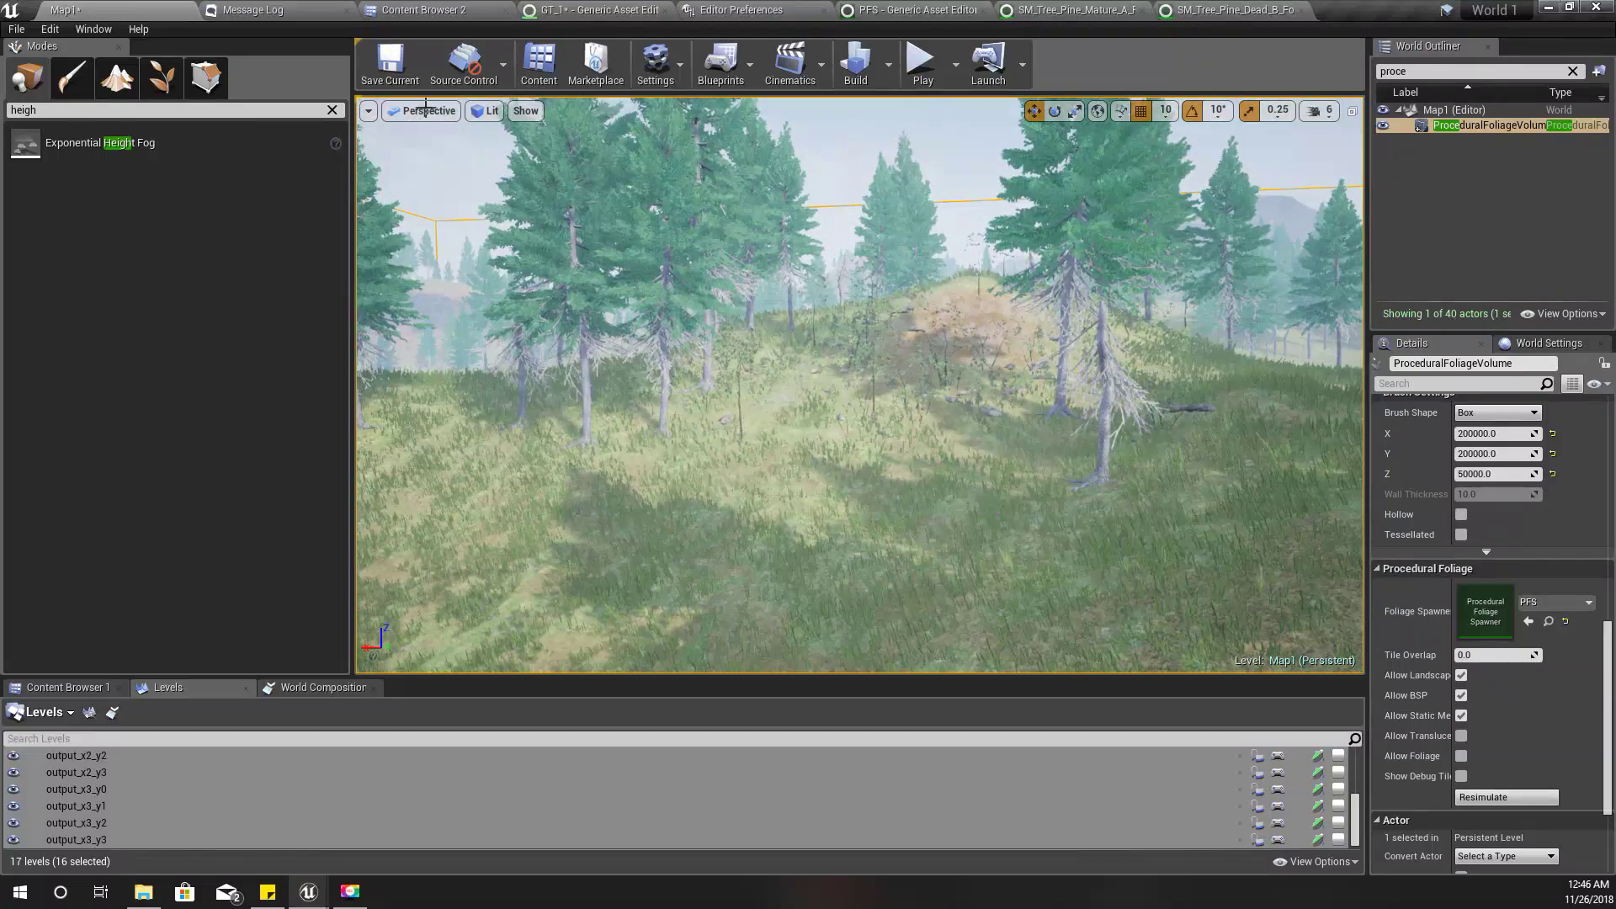
- Look through the tree meshes and foliage types in CastleFortress Meshes, and search all project content for "rock"
{"action": "left_click", "coordinate": [420, 9]}
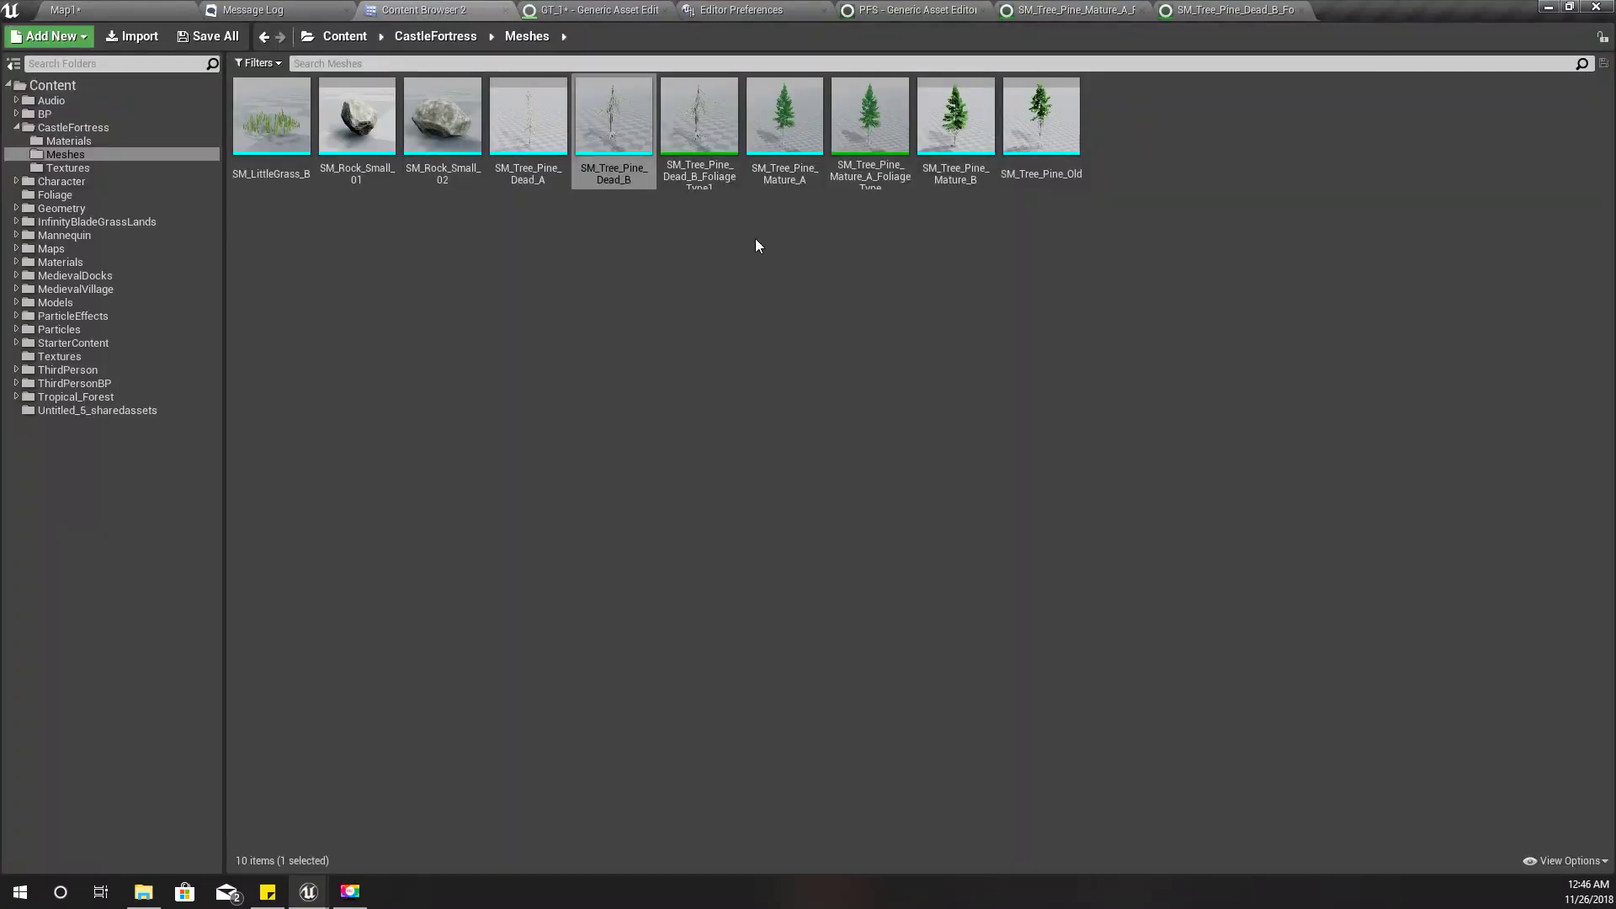
{"action": "left_click", "coordinate": [946, 177]}
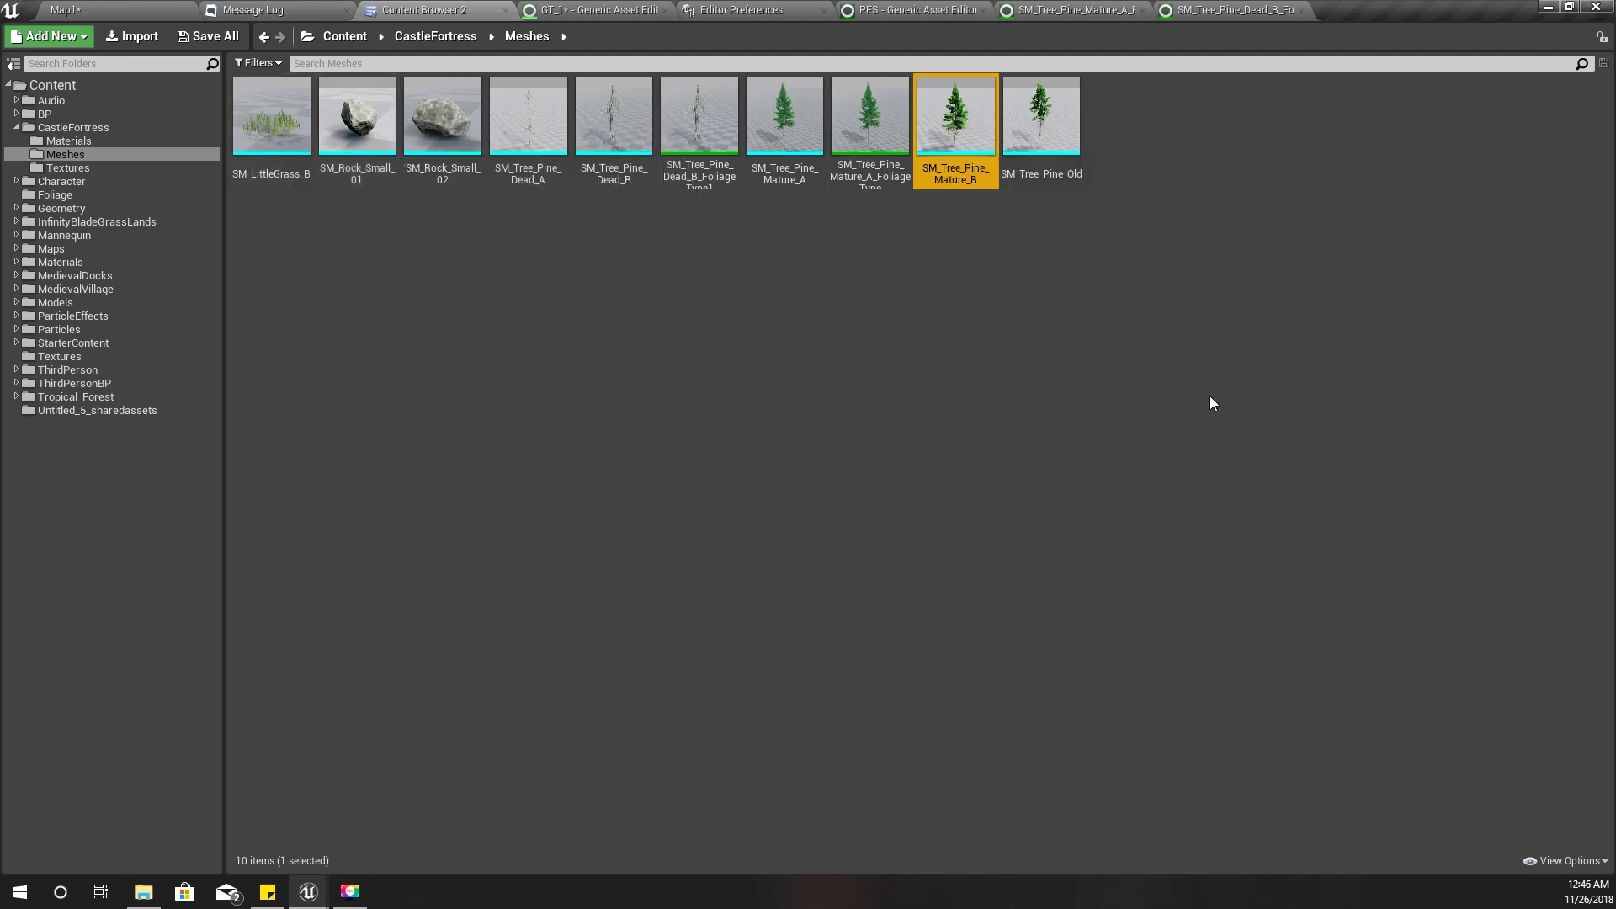
{"action": "left_click", "coordinate": [698, 123]}
{"action": "left_click", "coordinate": [869, 122]}
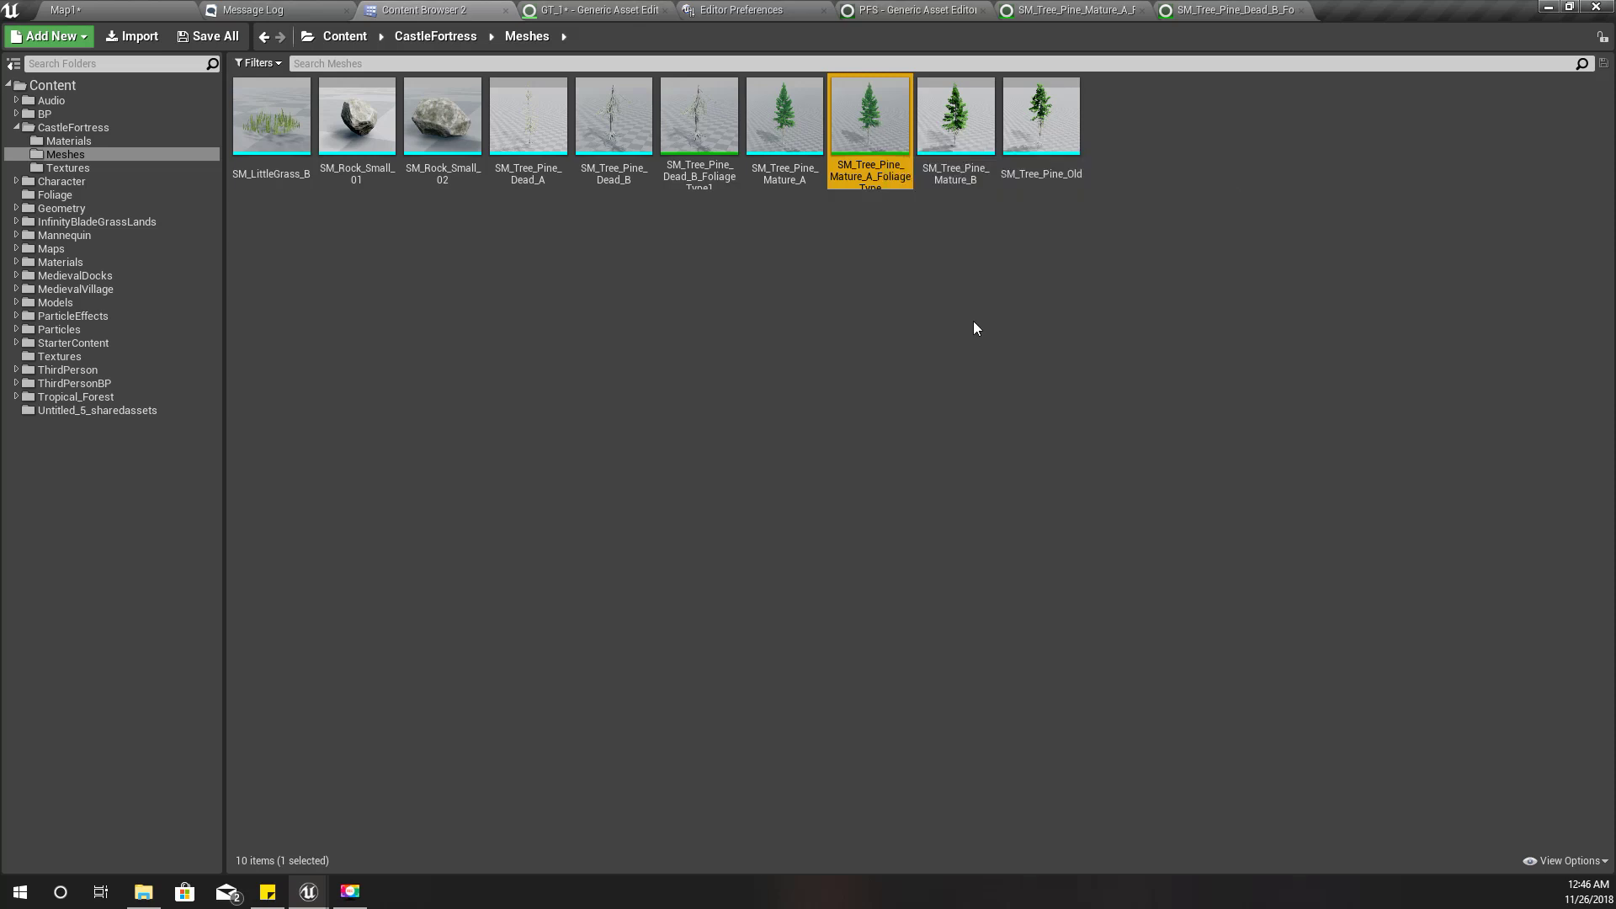
{"action": "left_click", "coordinate": [67, 85]}
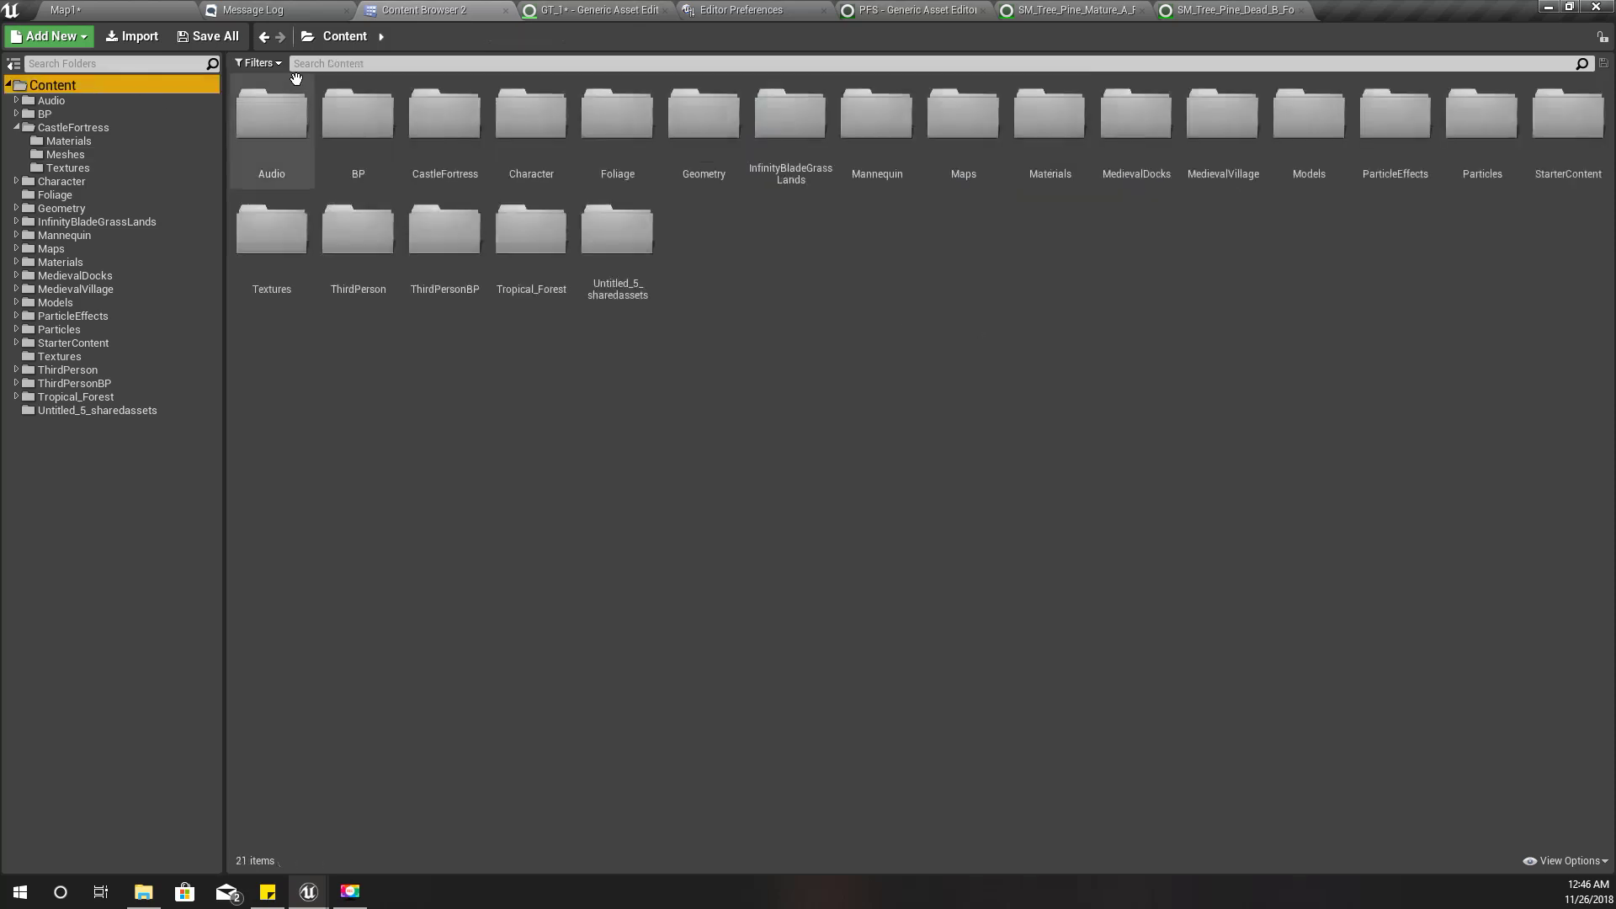
{"action": "left_click", "coordinate": [353, 65]}
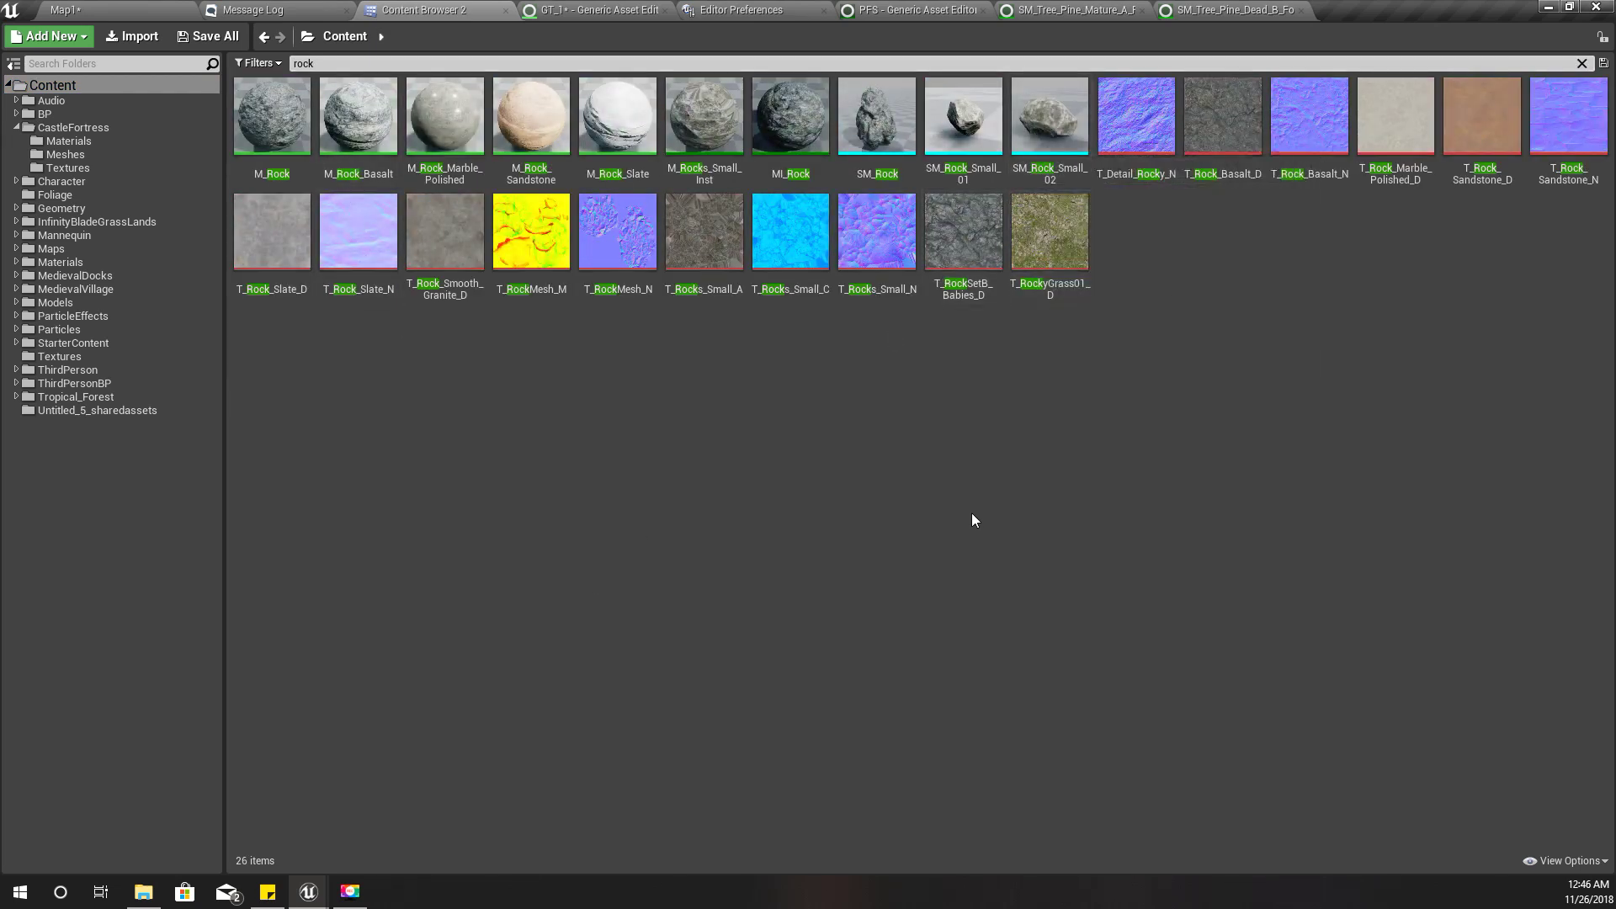
{"action": "left_click", "coordinate": [127, 9]}
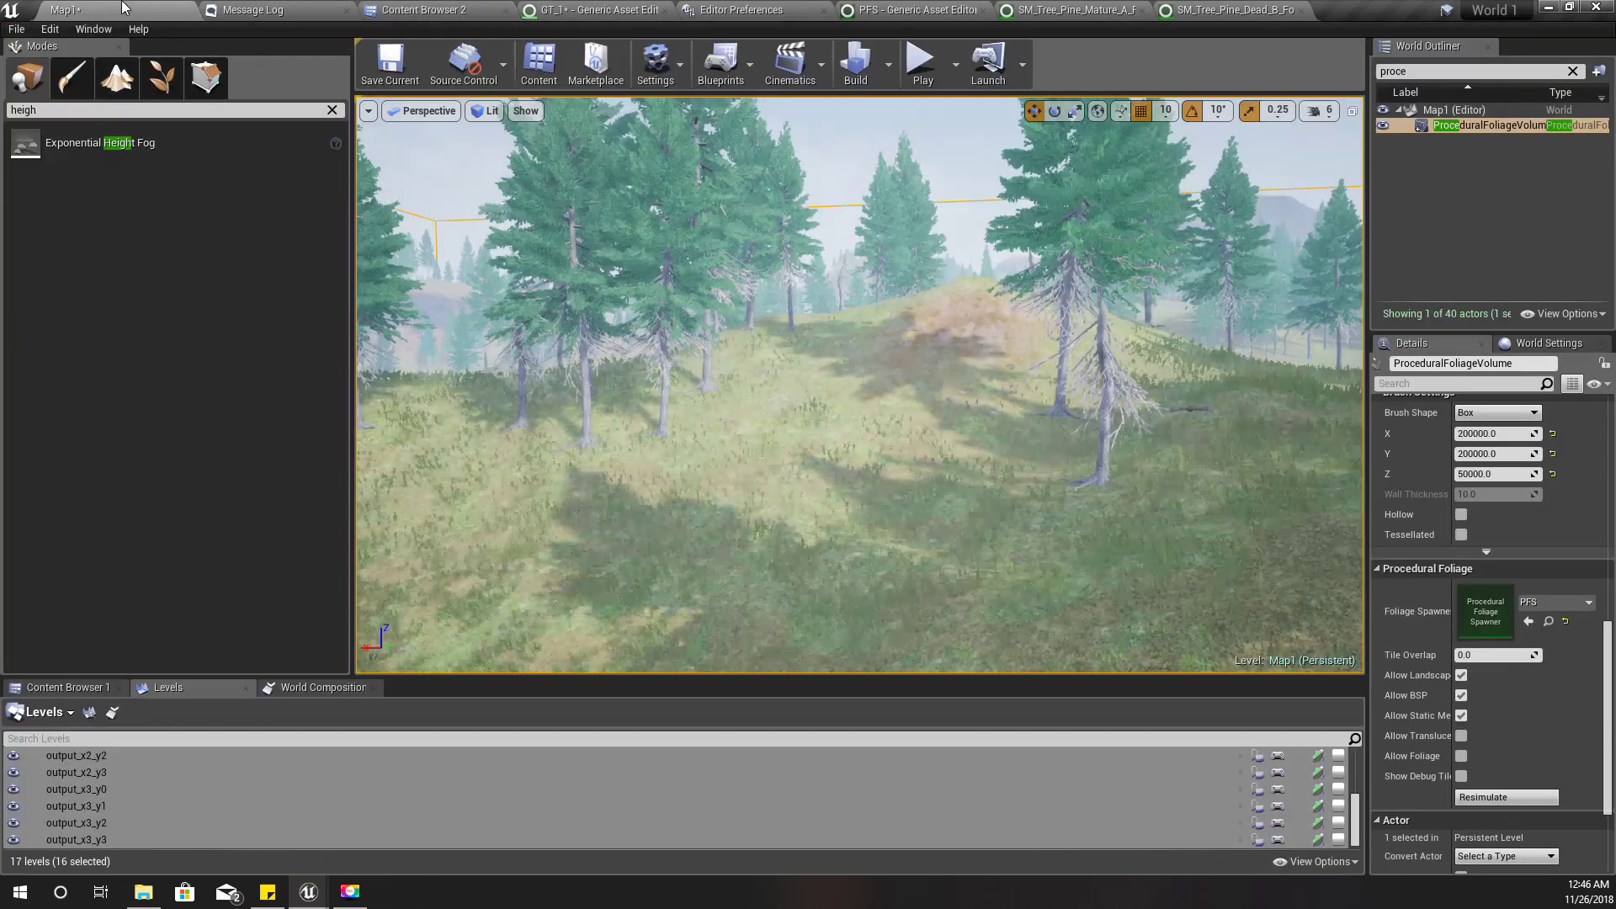
- Clear the rock search to review the Foliage folder's assets, and look around the forest in Map1 again
{"action": "left_click", "coordinate": [414, 9]}
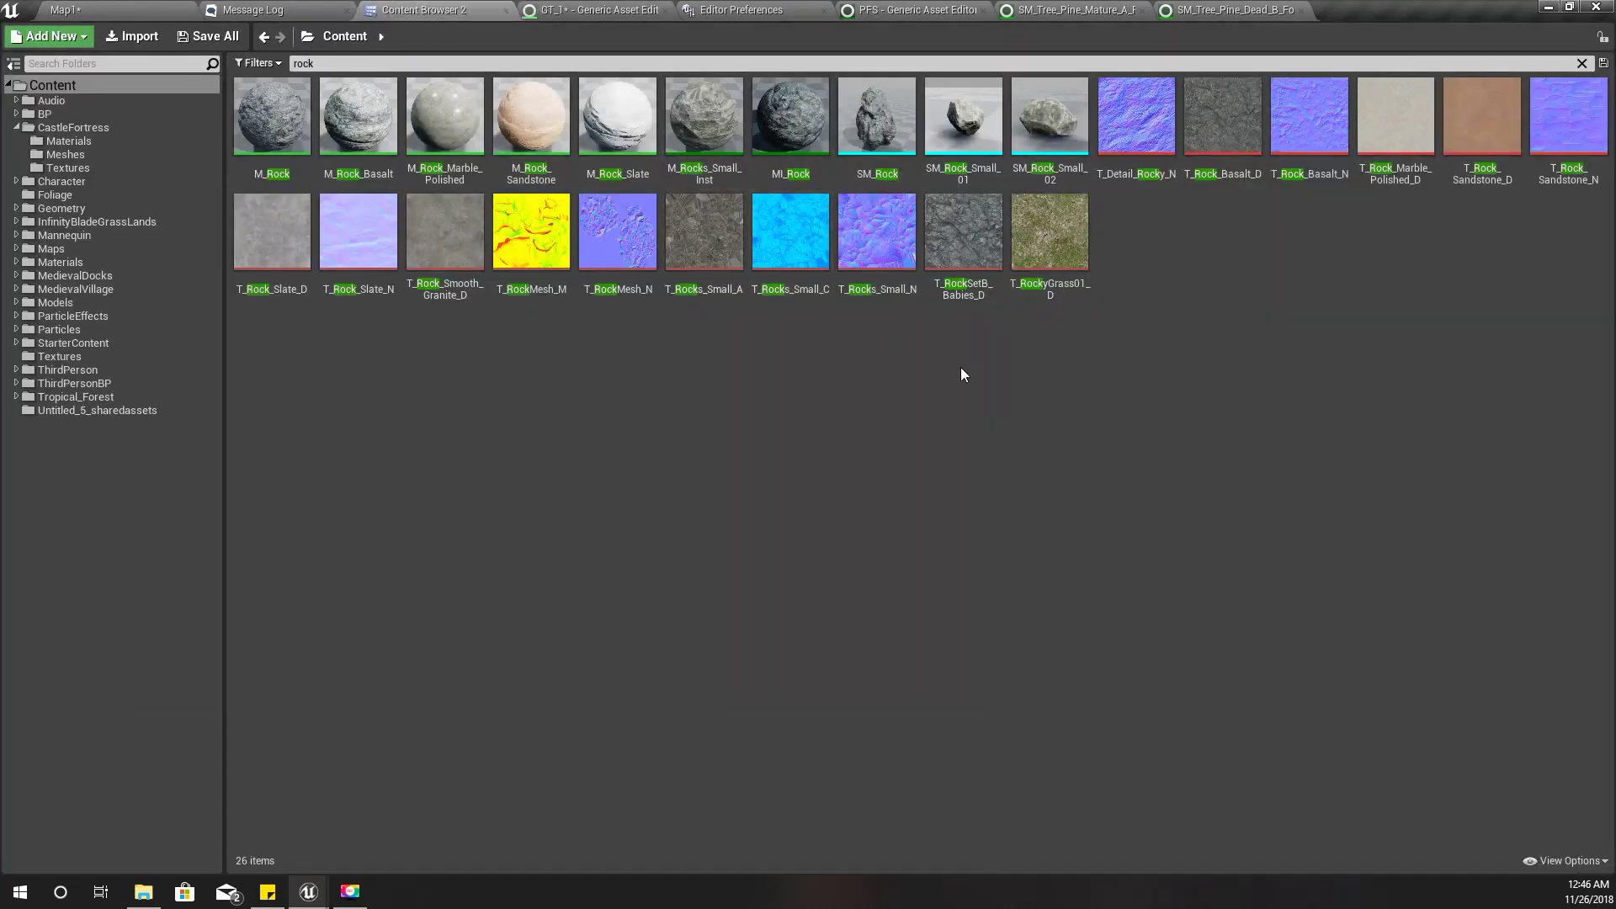
{"action": "left_click", "coordinate": [69, 119]}
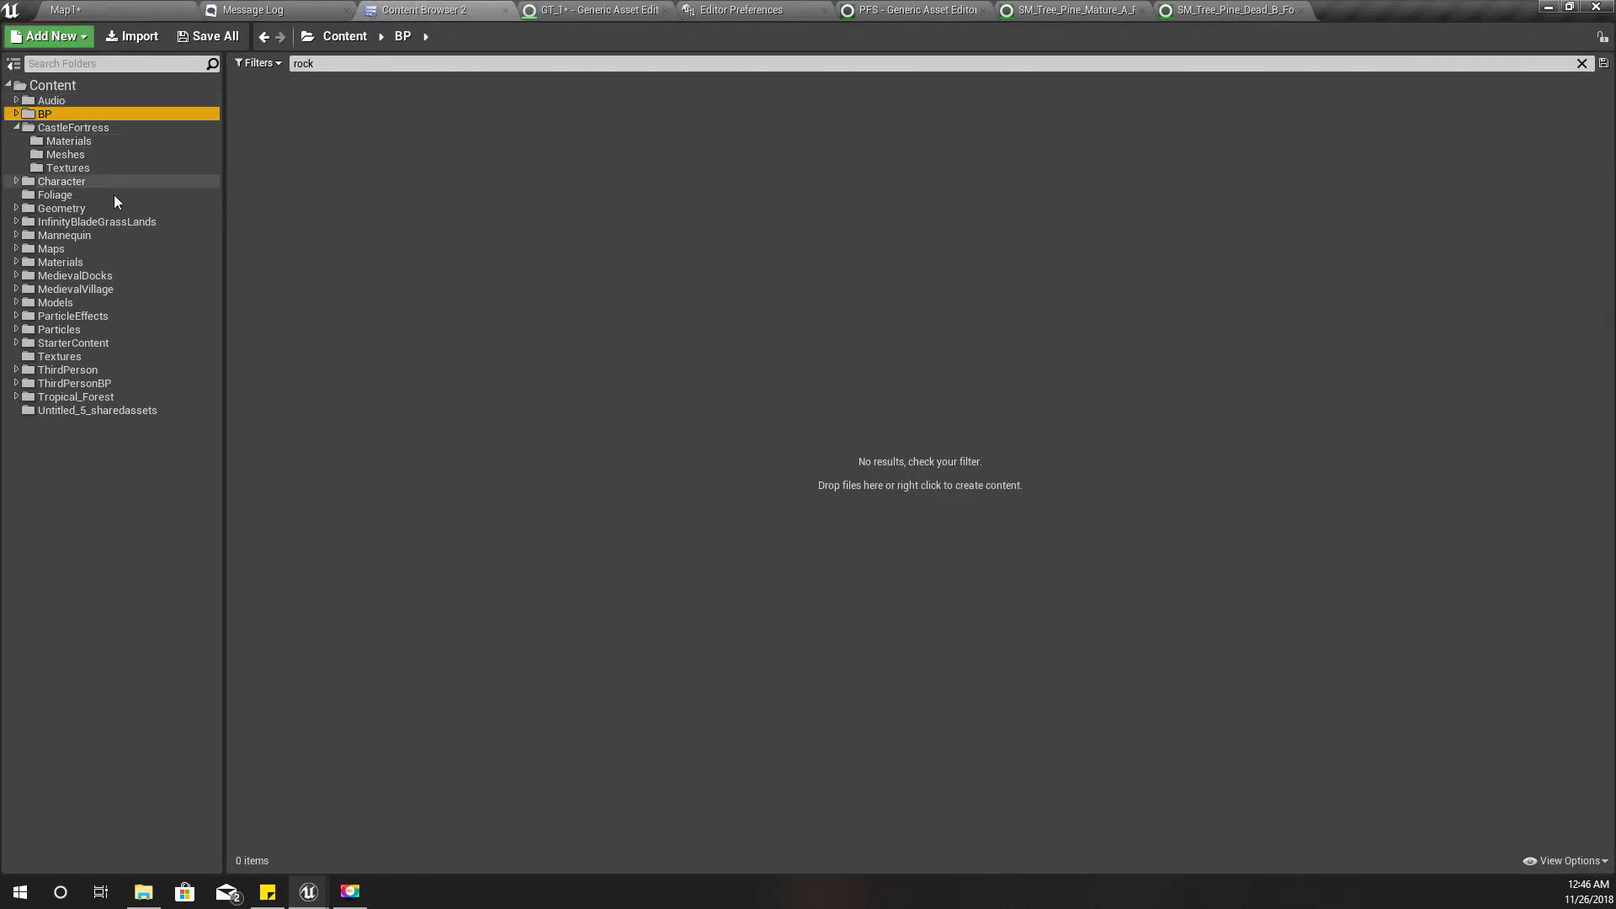
{"action": "left_click", "coordinate": [69, 194]}
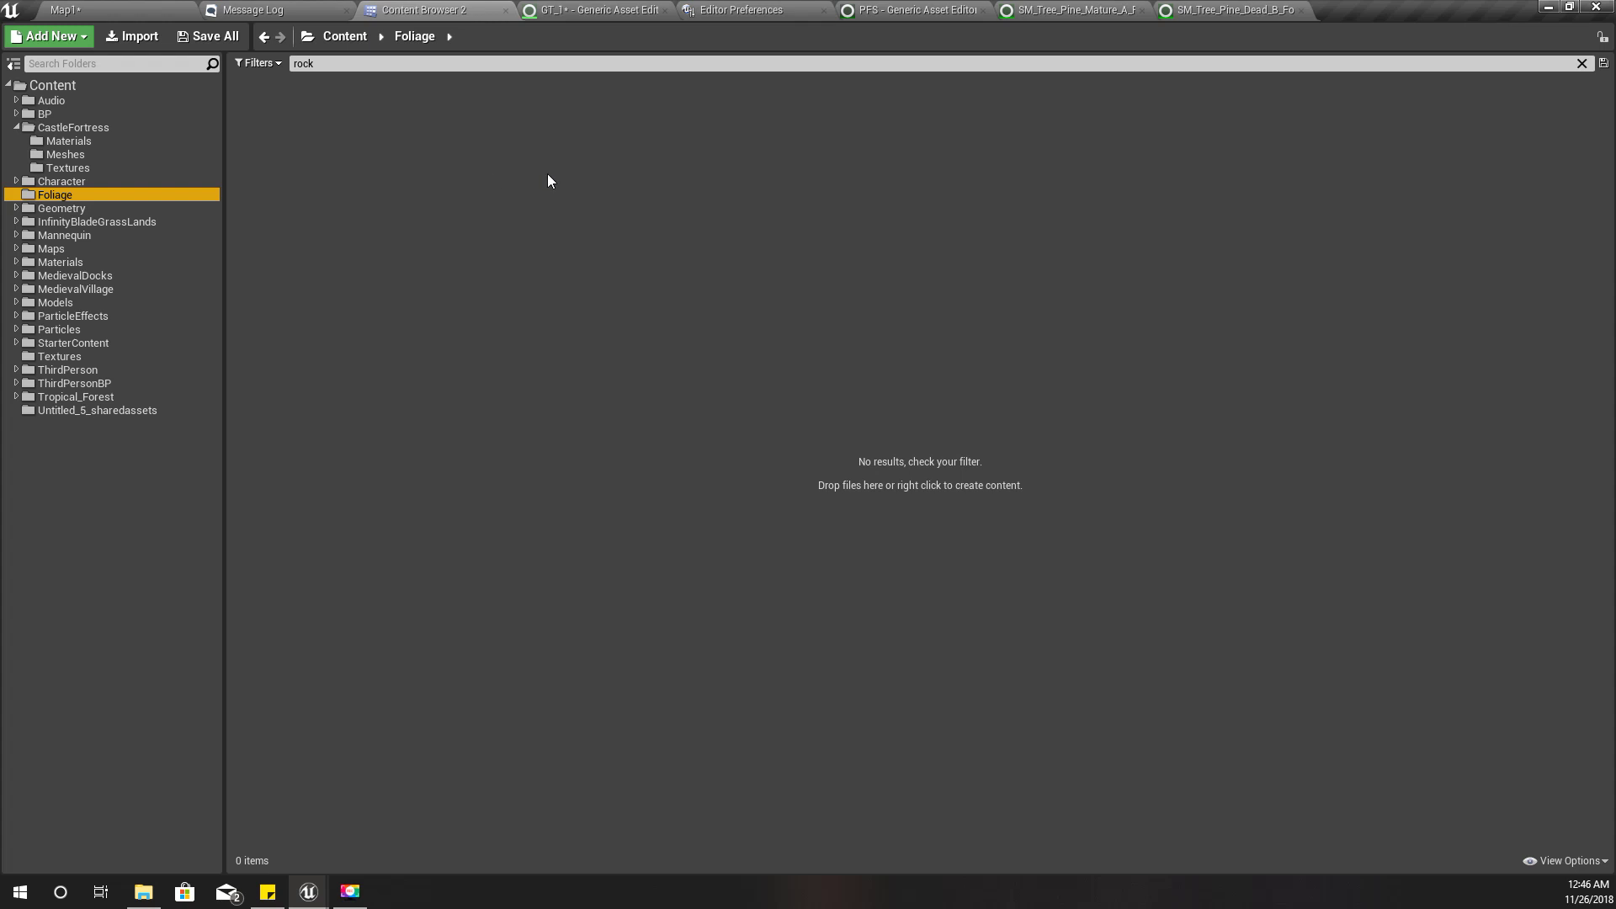
{"action": "left_click", "coordinate": [1582, 64]}
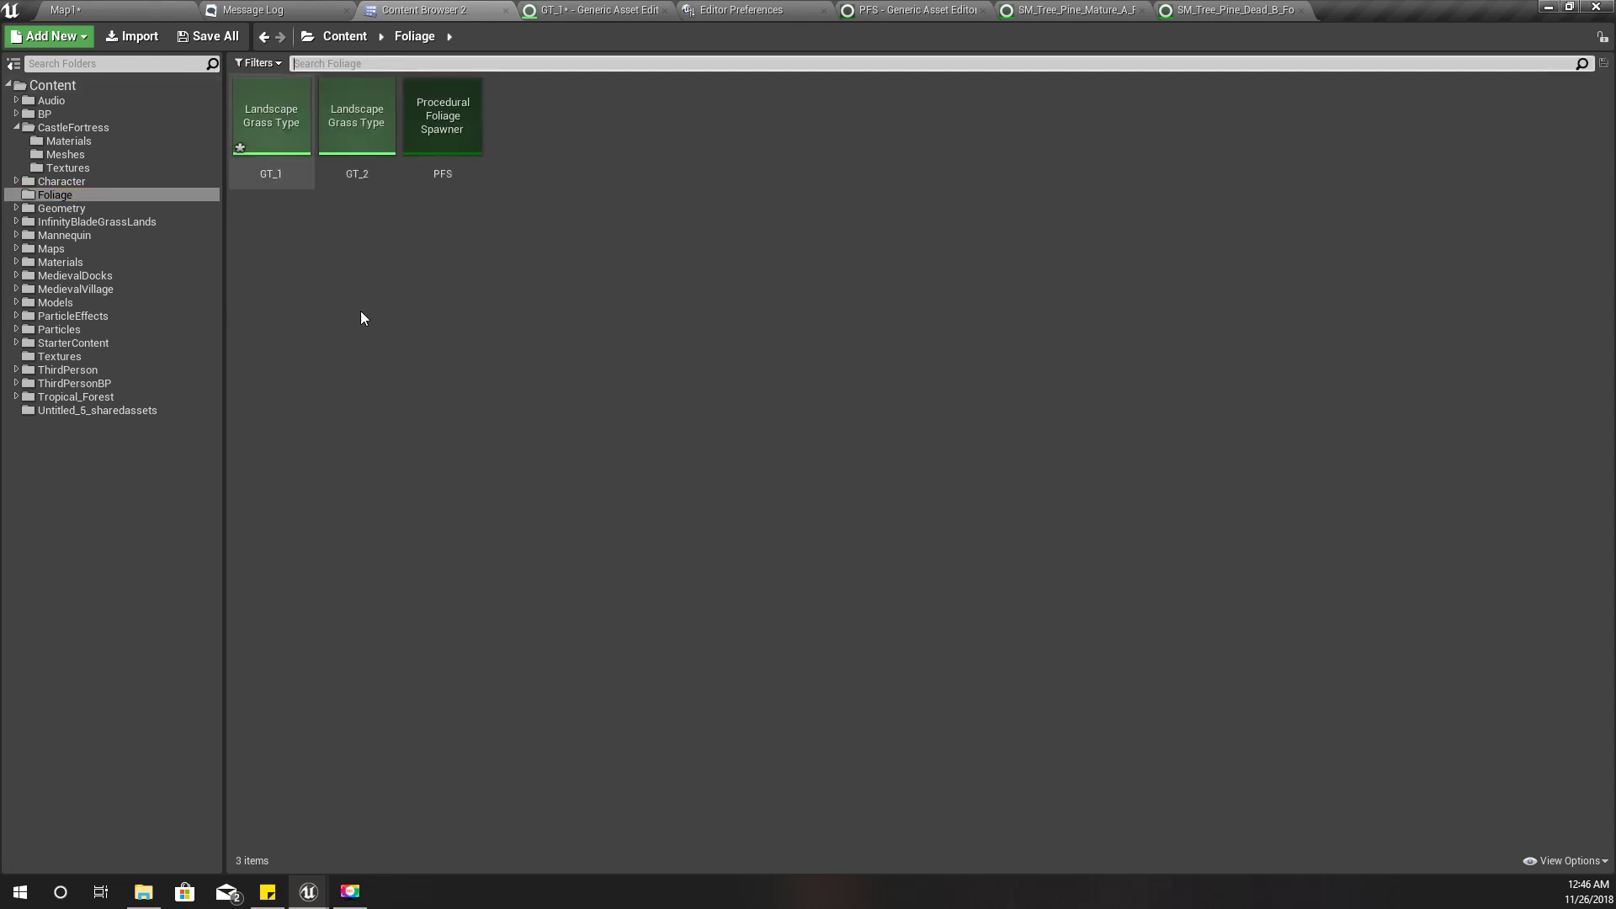
{"action": "left_click", "coordinate": [110, 10]}
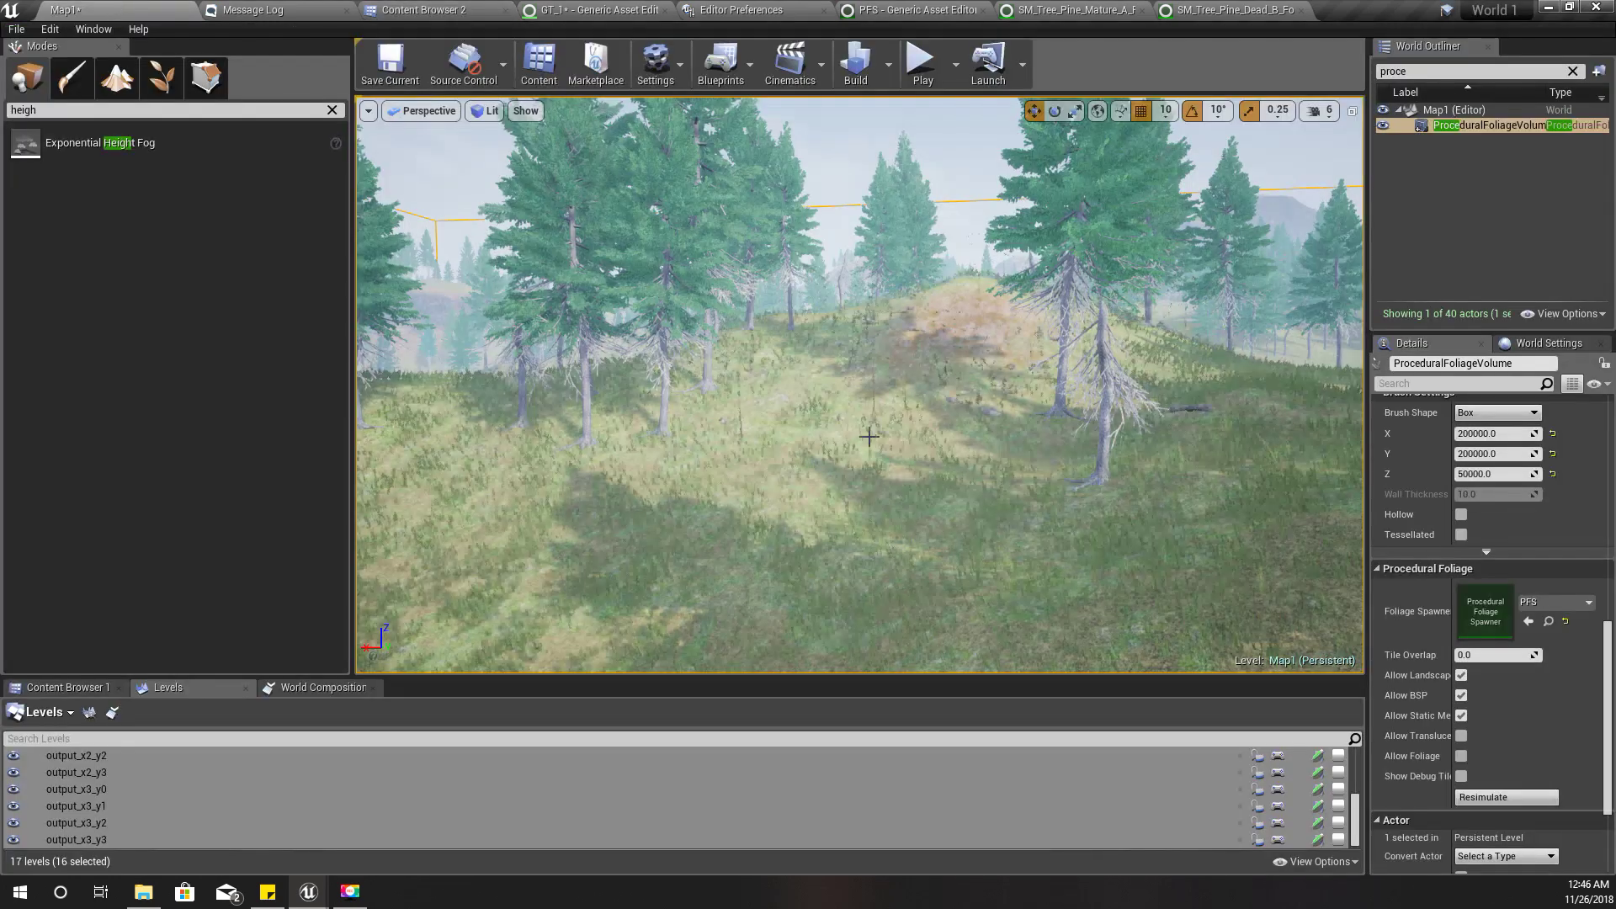
{"action": "right_click_drag", "start_coordinate": [863, 426], "coordinate": [926, 452]}
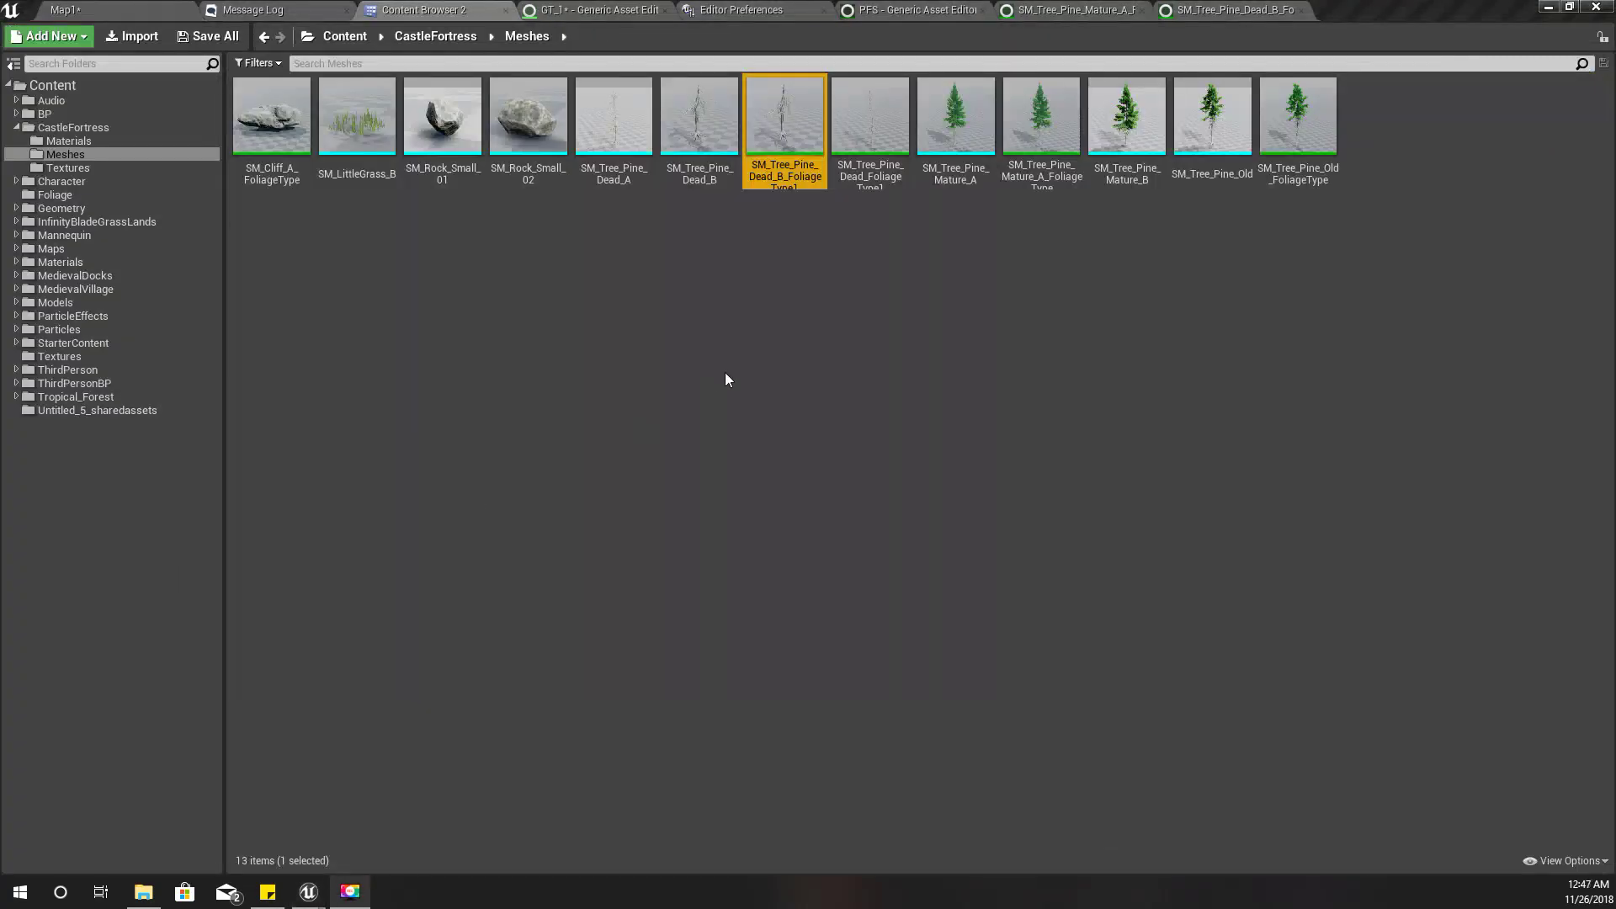
- Review the dead pine and cliff foliage types in the CastleFortress Meshes folder and close the GT_1 grass type editor
{"action": "left_click", "coordinate": [725, 372]}
{"action": "left_click", "coordinate": [877, 122]}
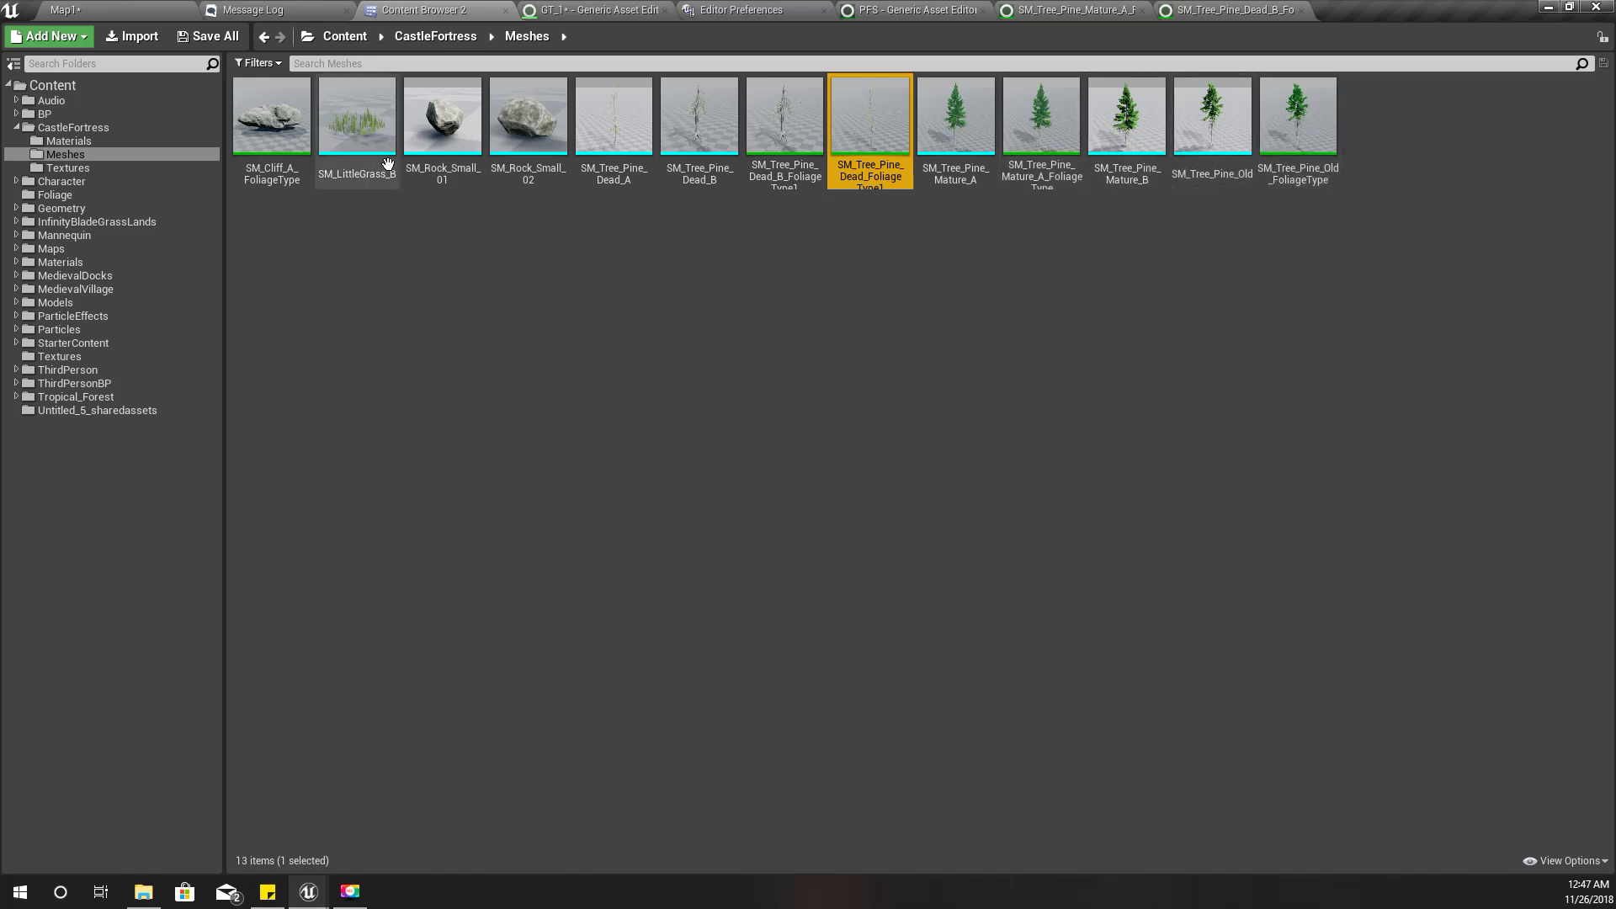
{"action": "left_click", "coordinate": [268, 128]}
{"action": "left_click", "coordinate": [815, 112]}
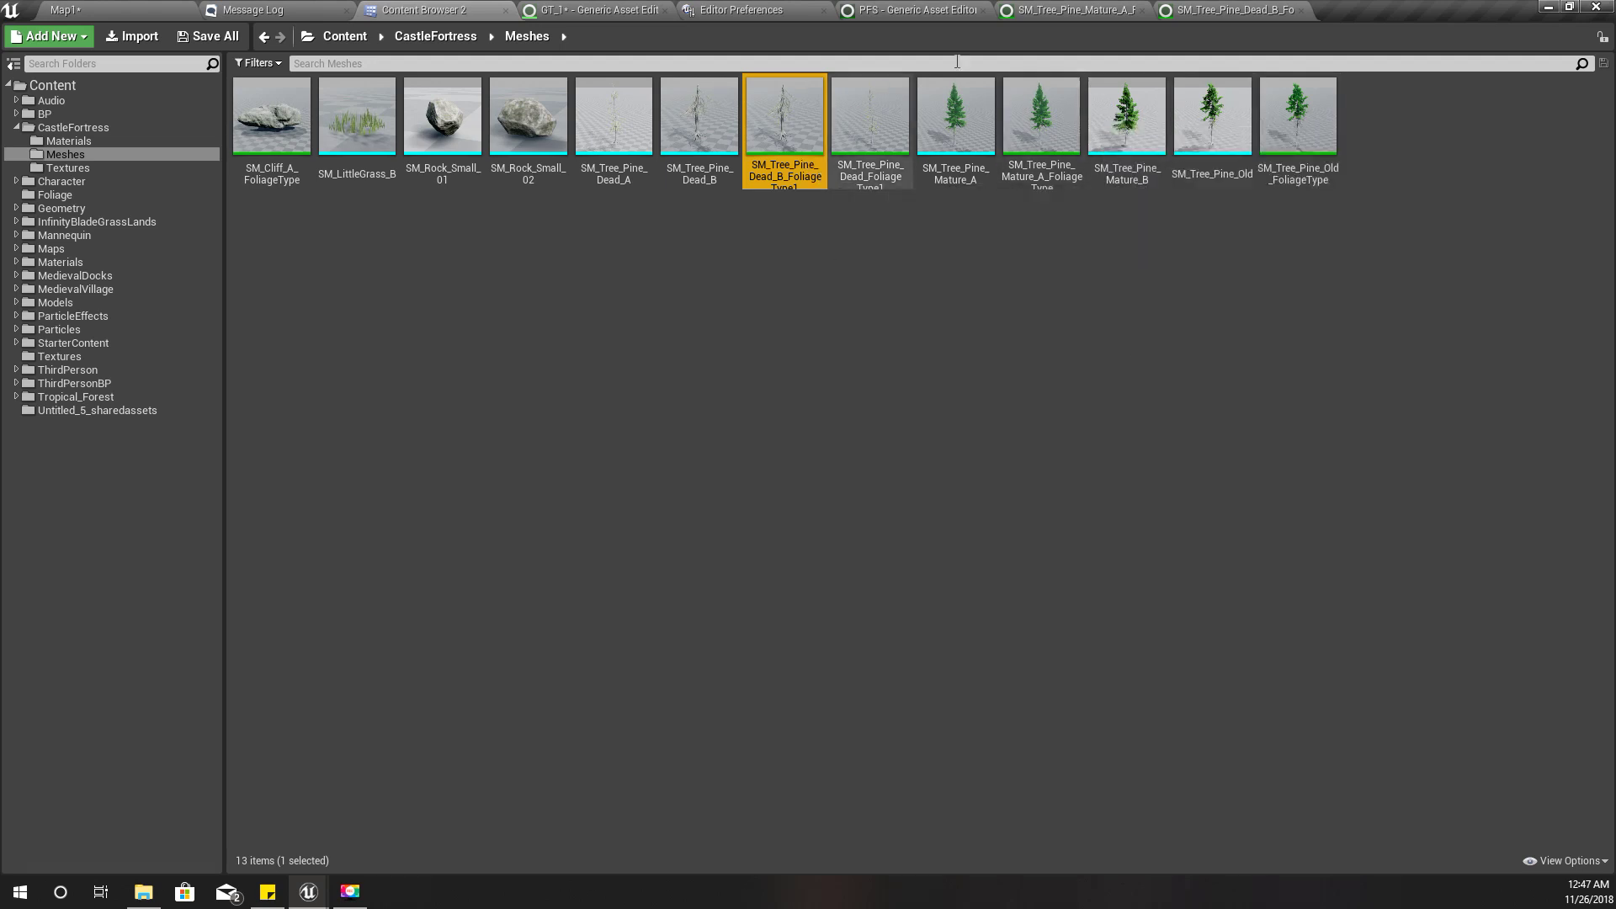
{"action": "left_click", "coordinate": [584, 8]}
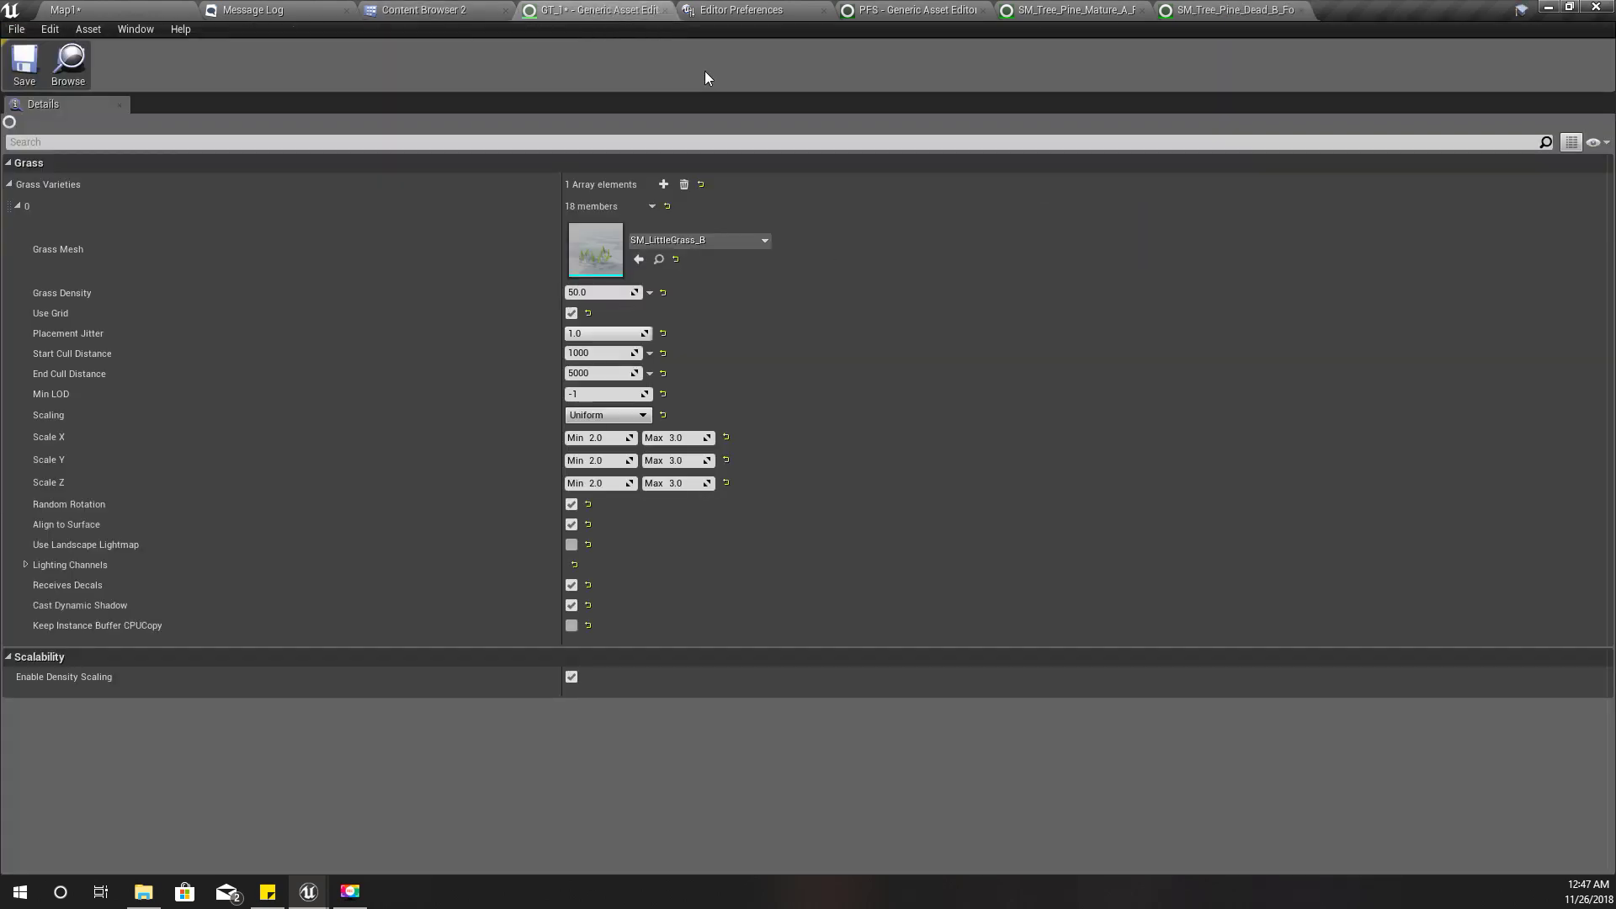
{"action": "left_click", "coordinate": [663, 10]}
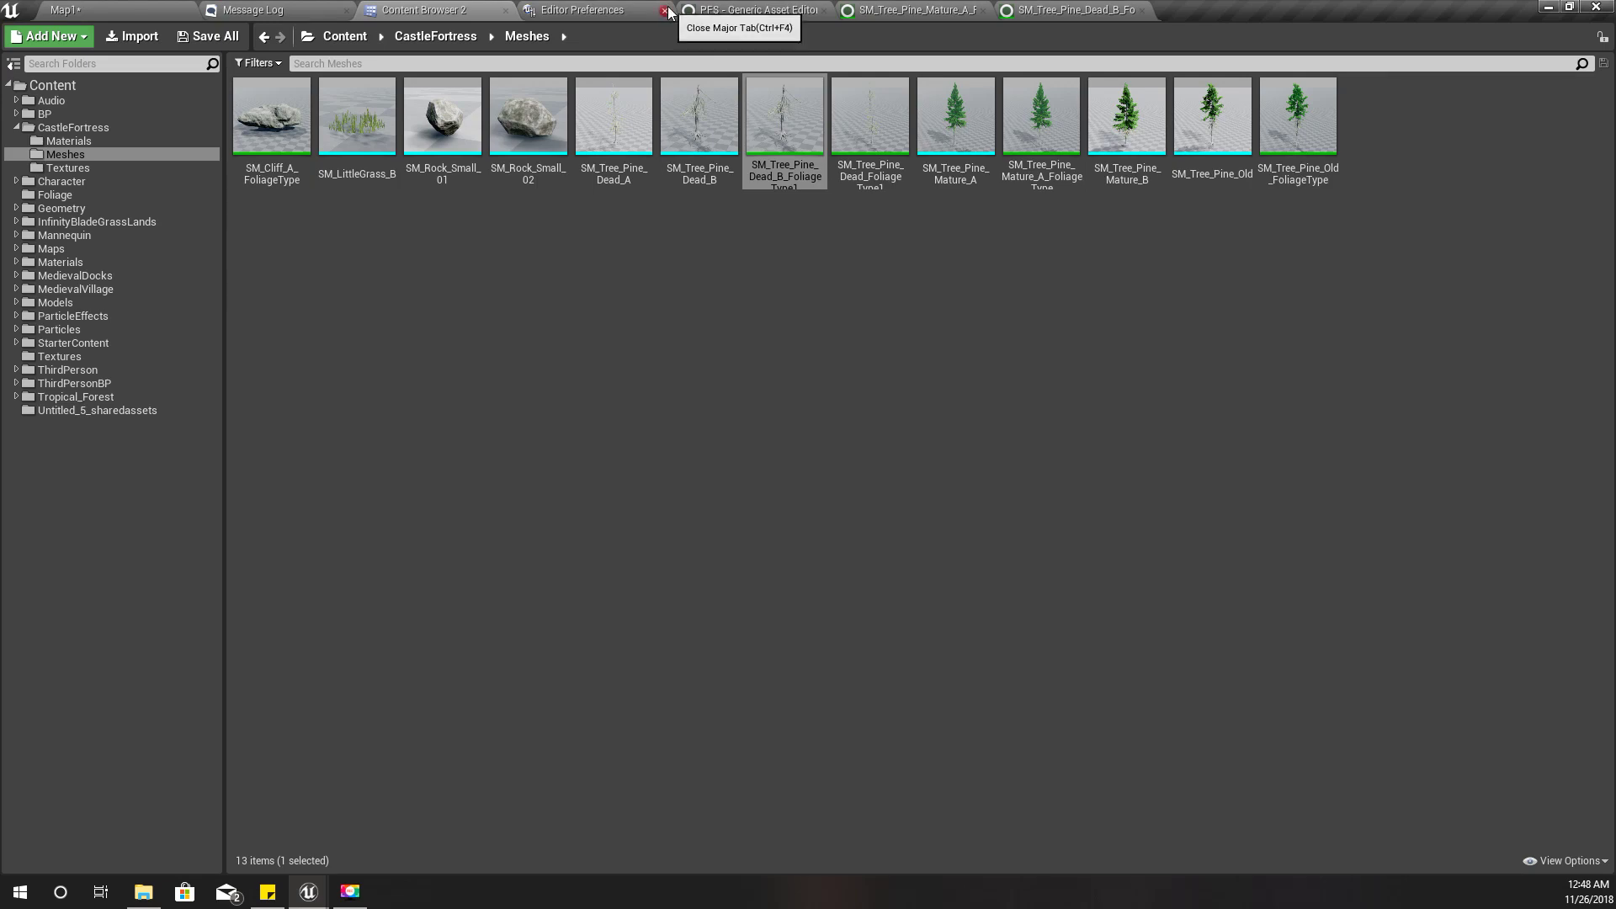
- Close the Editor Preferences and add four empty foliage type entries to the PFS spawner
{"action": "left_click", "coordinate": [663, 10]}
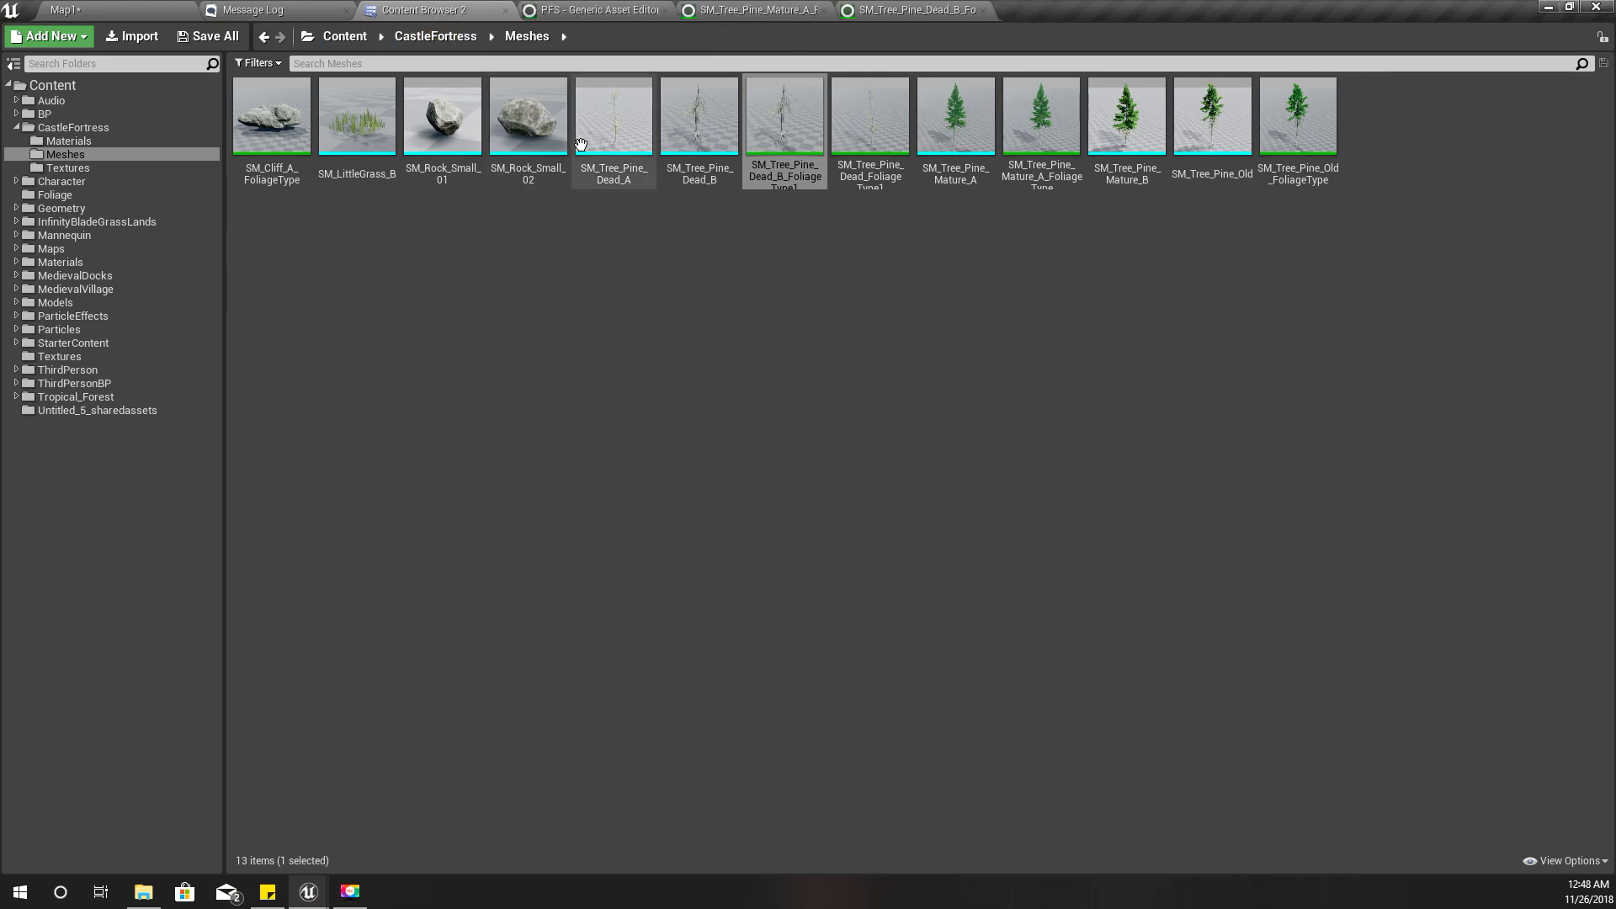
{"action": "left_click", "coordinate": [599, 10]}
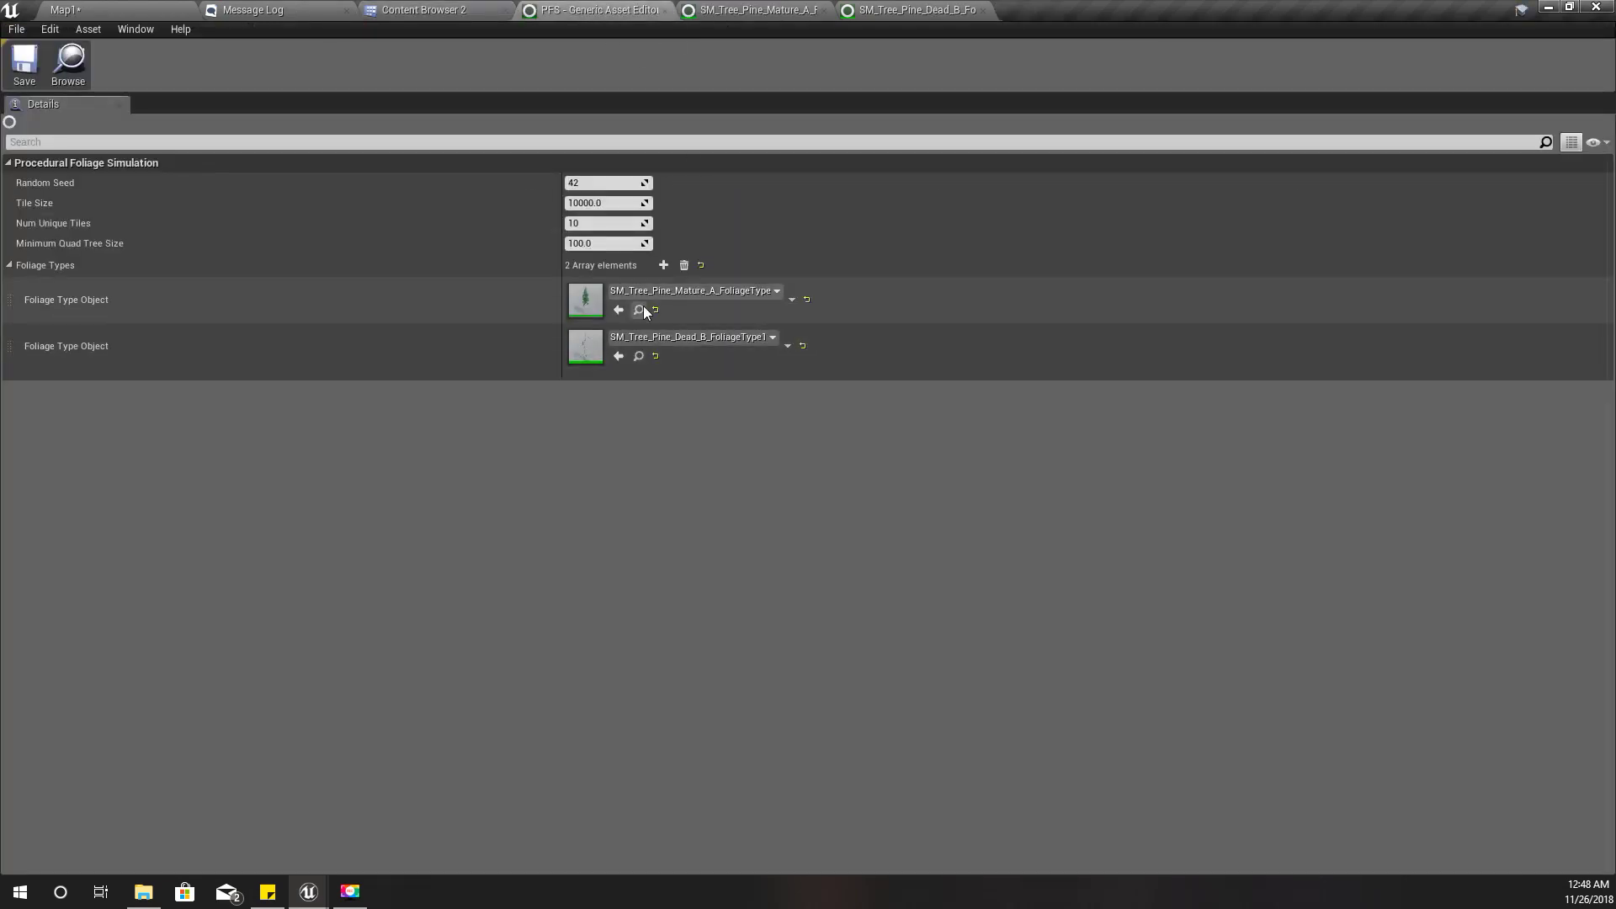
{"action": "left_click", "coordinate": [669, 264]}
{"action": "left_click", "coordinate": [670, 264]}
{"action": "left_click", "coordinate": [664, 266]}
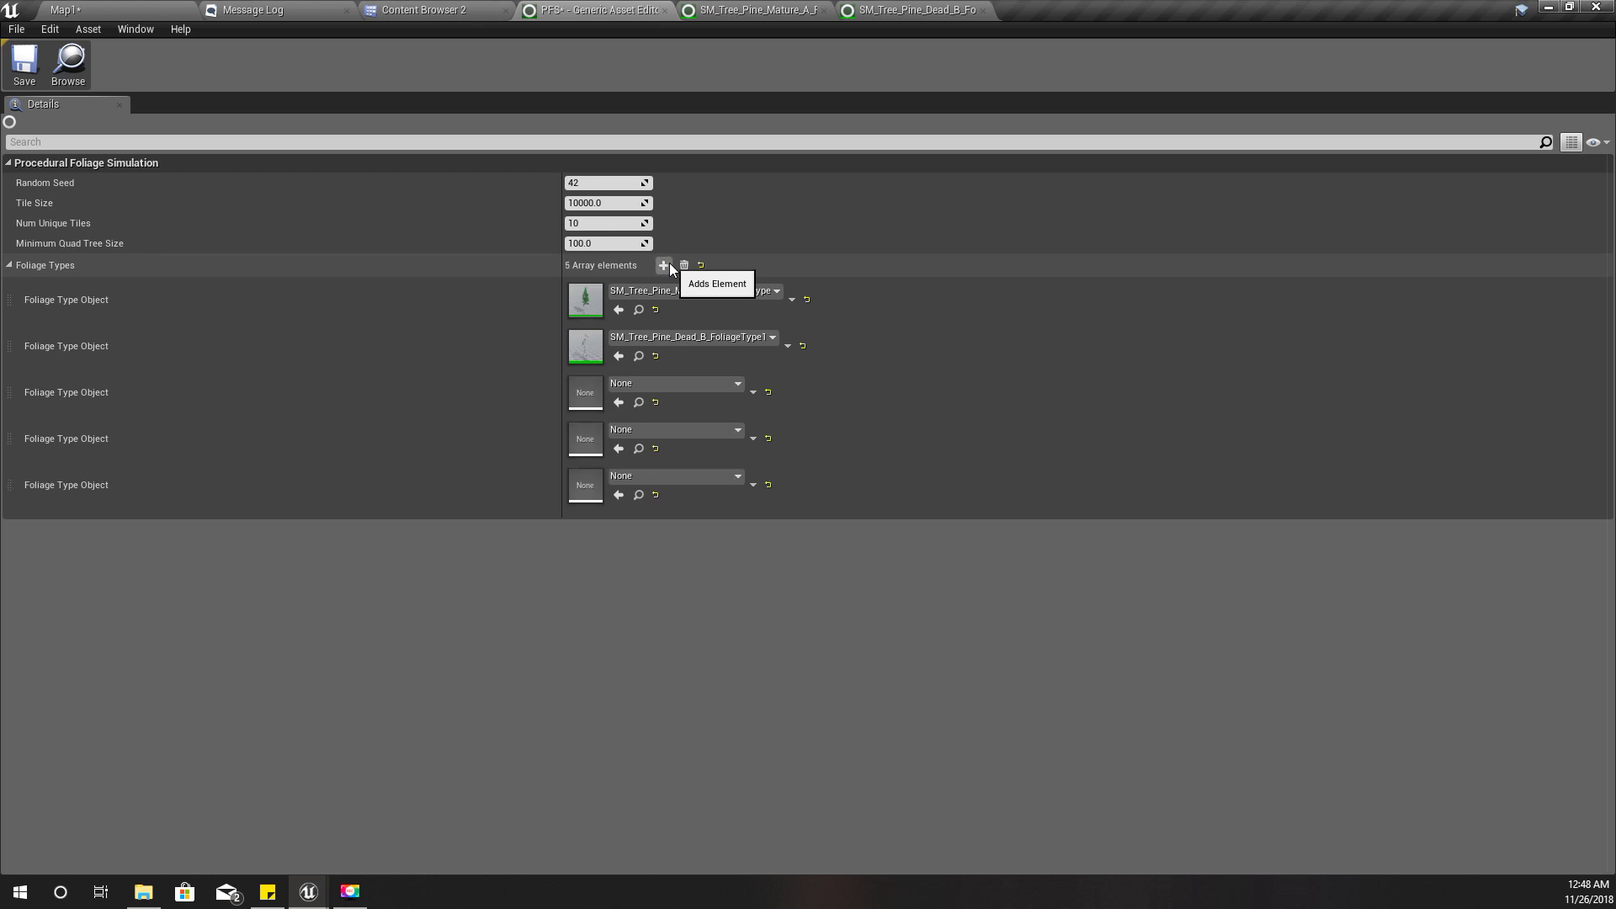
{"action": "left_click", "coordinate": [664, 265]}
- Set the spawner's second foliage type to SM_Tree_Pine_Mature_A_FoliageType and the third to SM_Tree_Pine_Old_FoliageType
{"action": "left_click", "coordinate": [647, 341]}
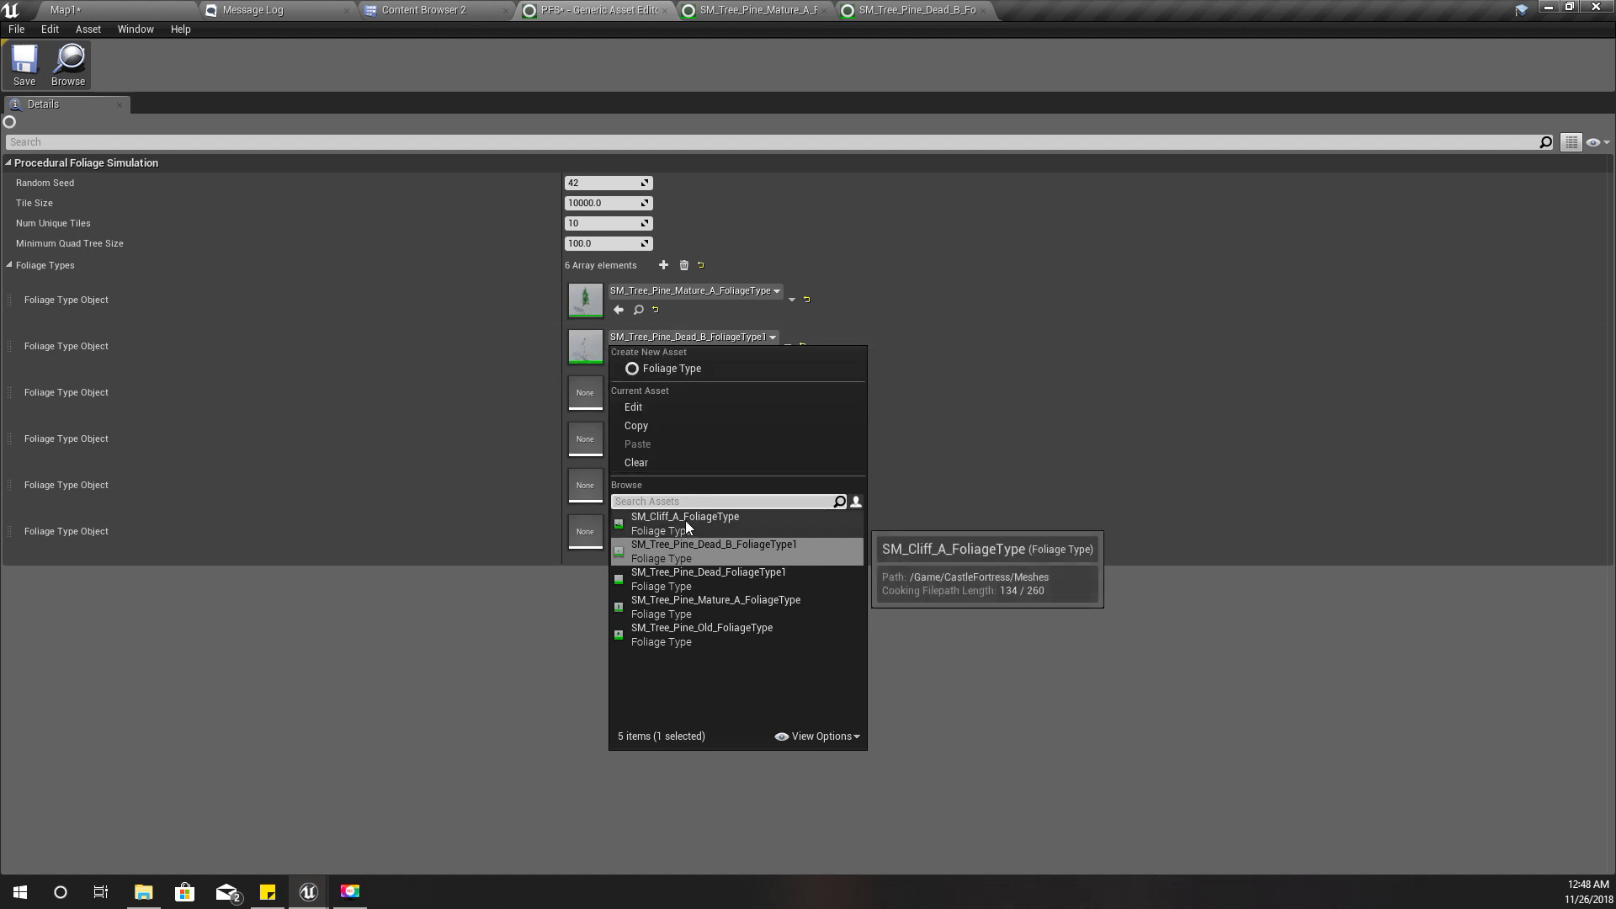
{"action": "left_click", "coordinate": [705, 608]}
{"action": "left_click", "coordinate": [631, 383]}
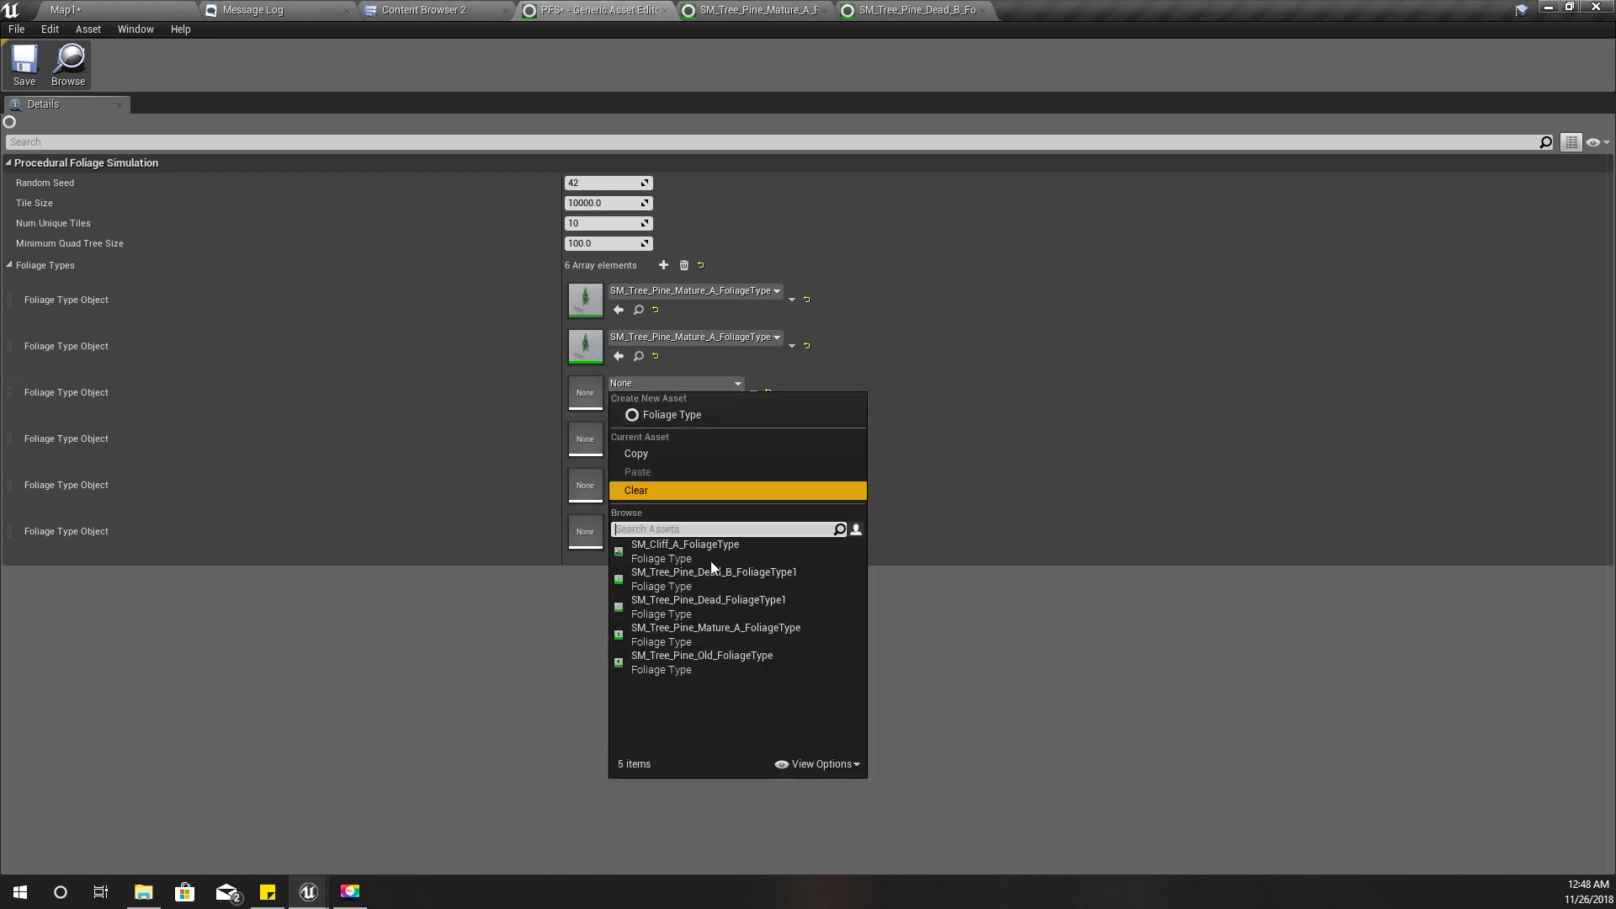
{"action": "left_click", "coordinate": [721, 659]}
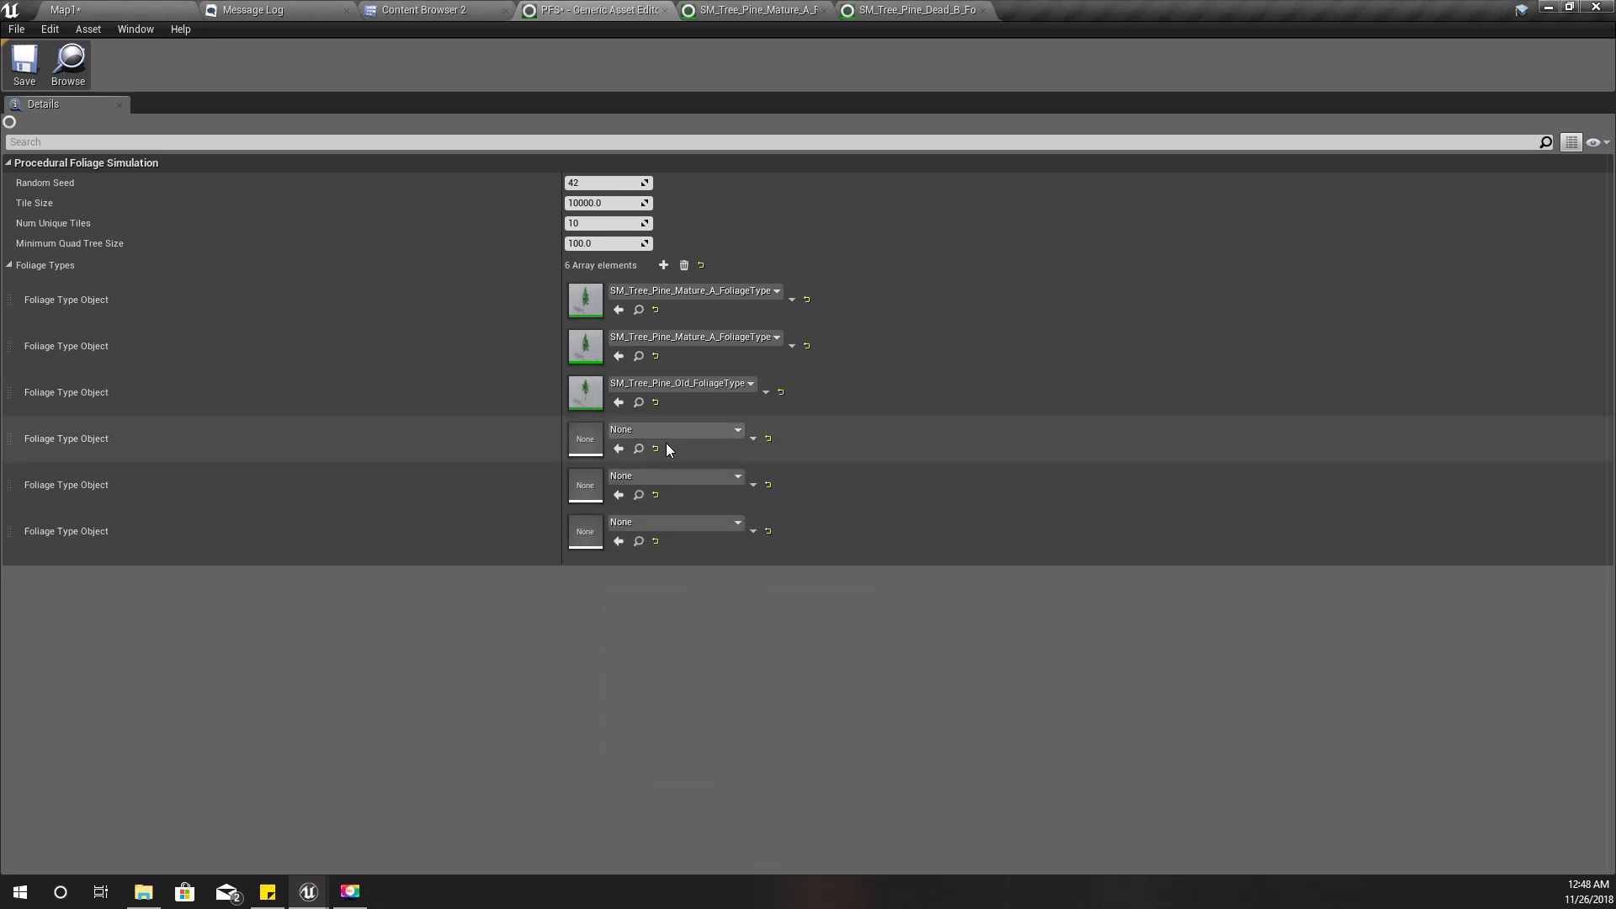
- Assign SM_Tree_Pine_Dead_B_FoliageType1, SM_Tree_Pine_Dead_FoliageType1 and SM_Cliff_A_FoliageType to the fourth, fifth and sixth entries and save the spawner
{"action": "left_click", "coordinate": [651, 431]}
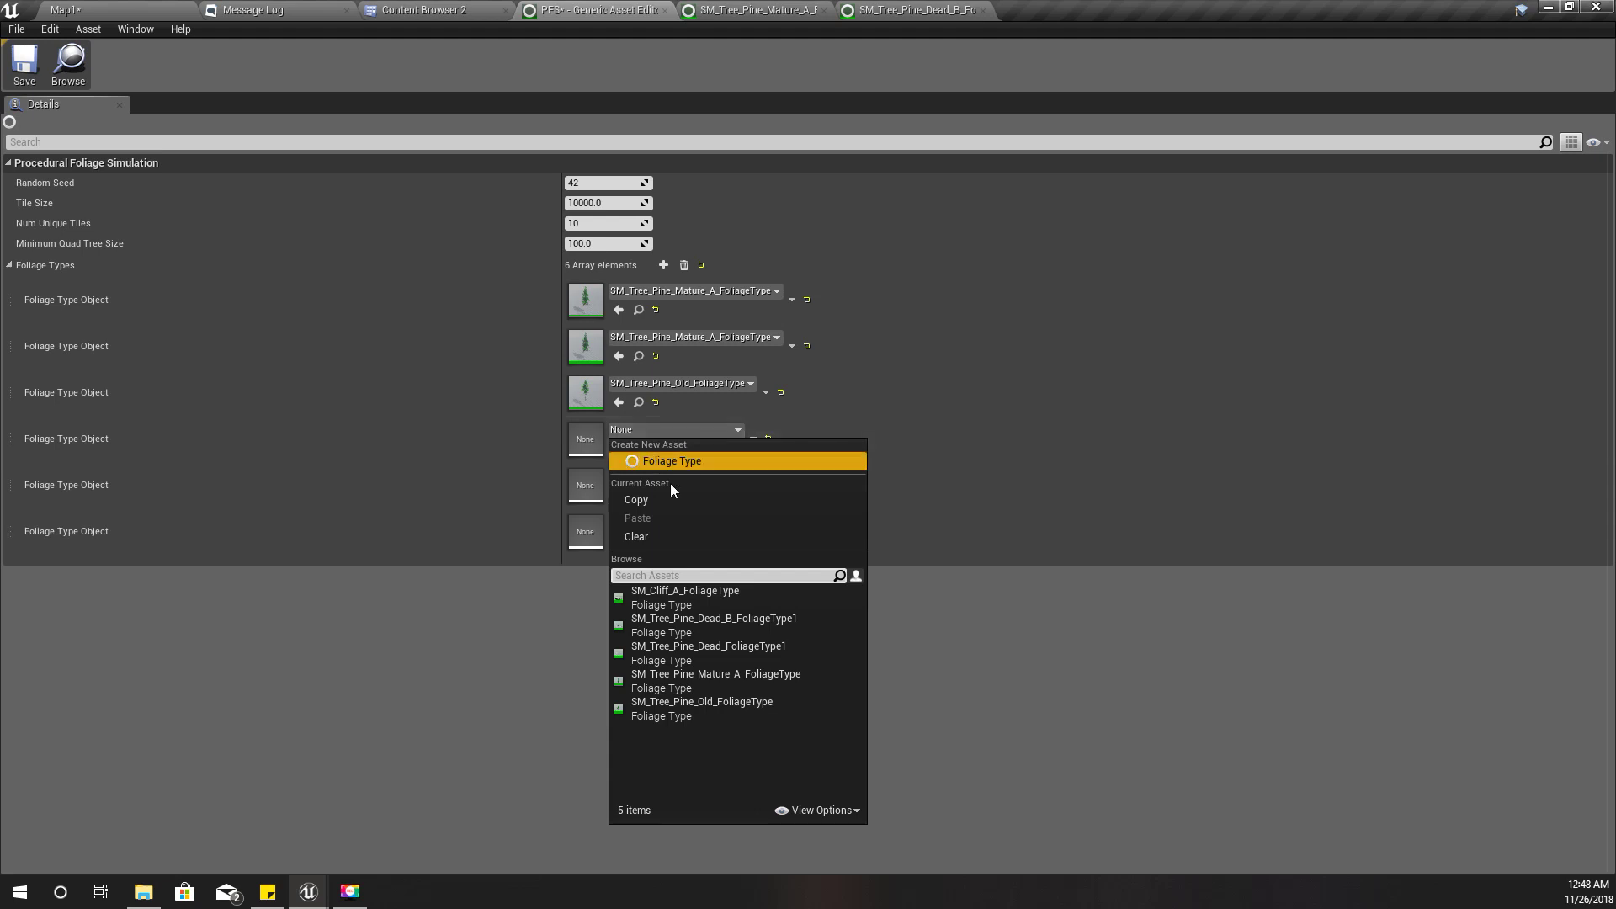
{"action": "left_click", "coordinate": [689, 625]}
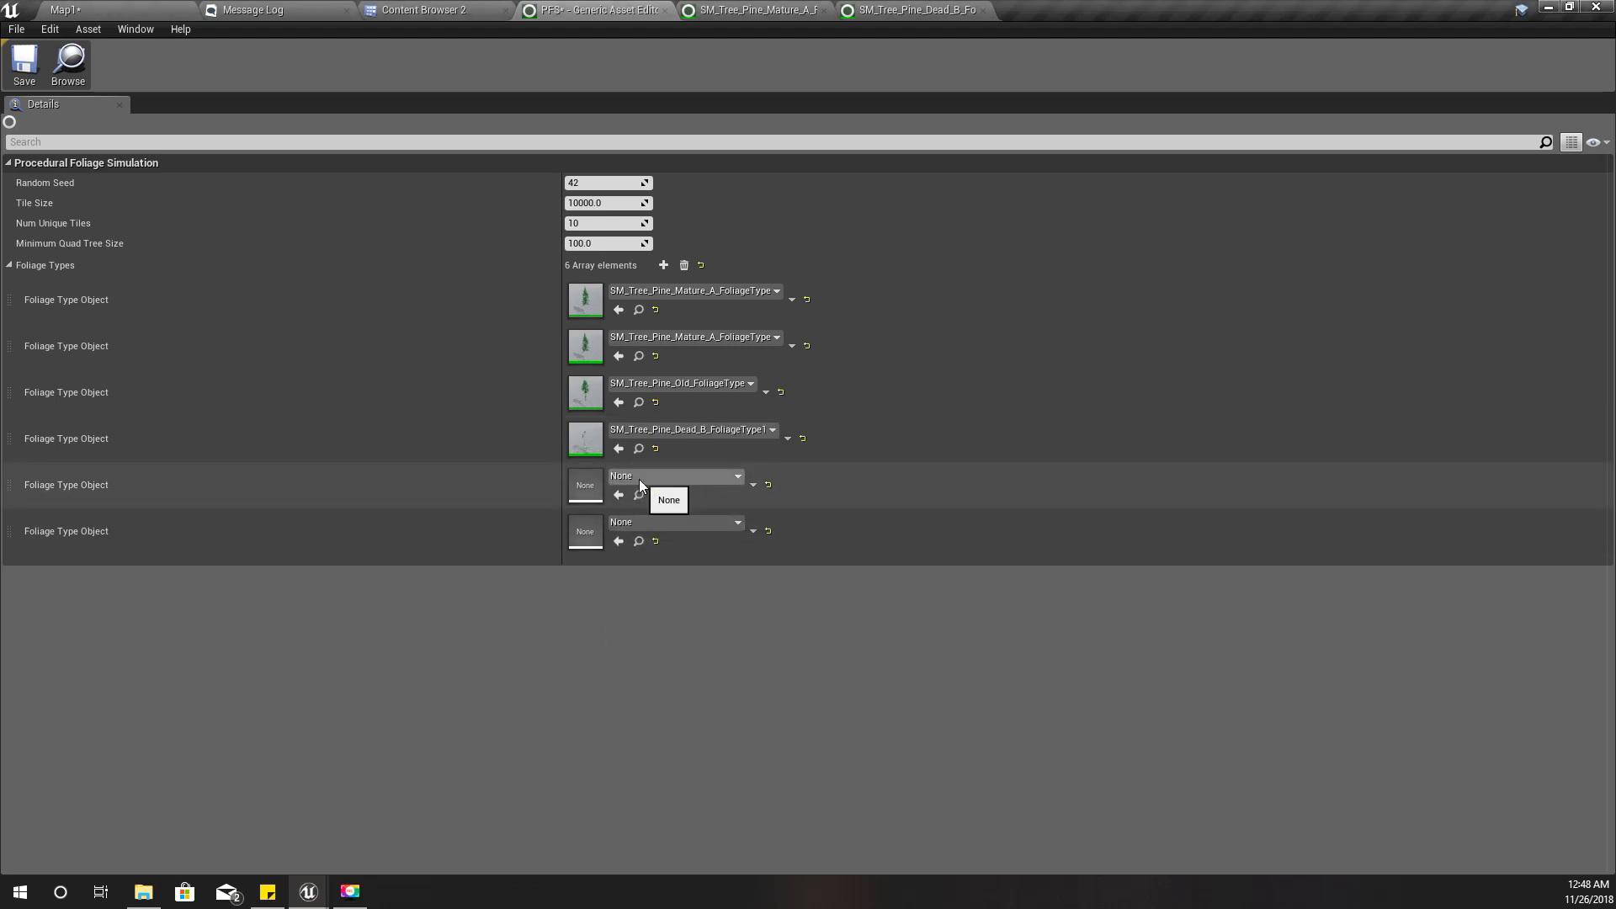
{"action": "left_click", "coordinate": [638, 477]}
{"action": "left_click", "coordinate": [729, 696]}
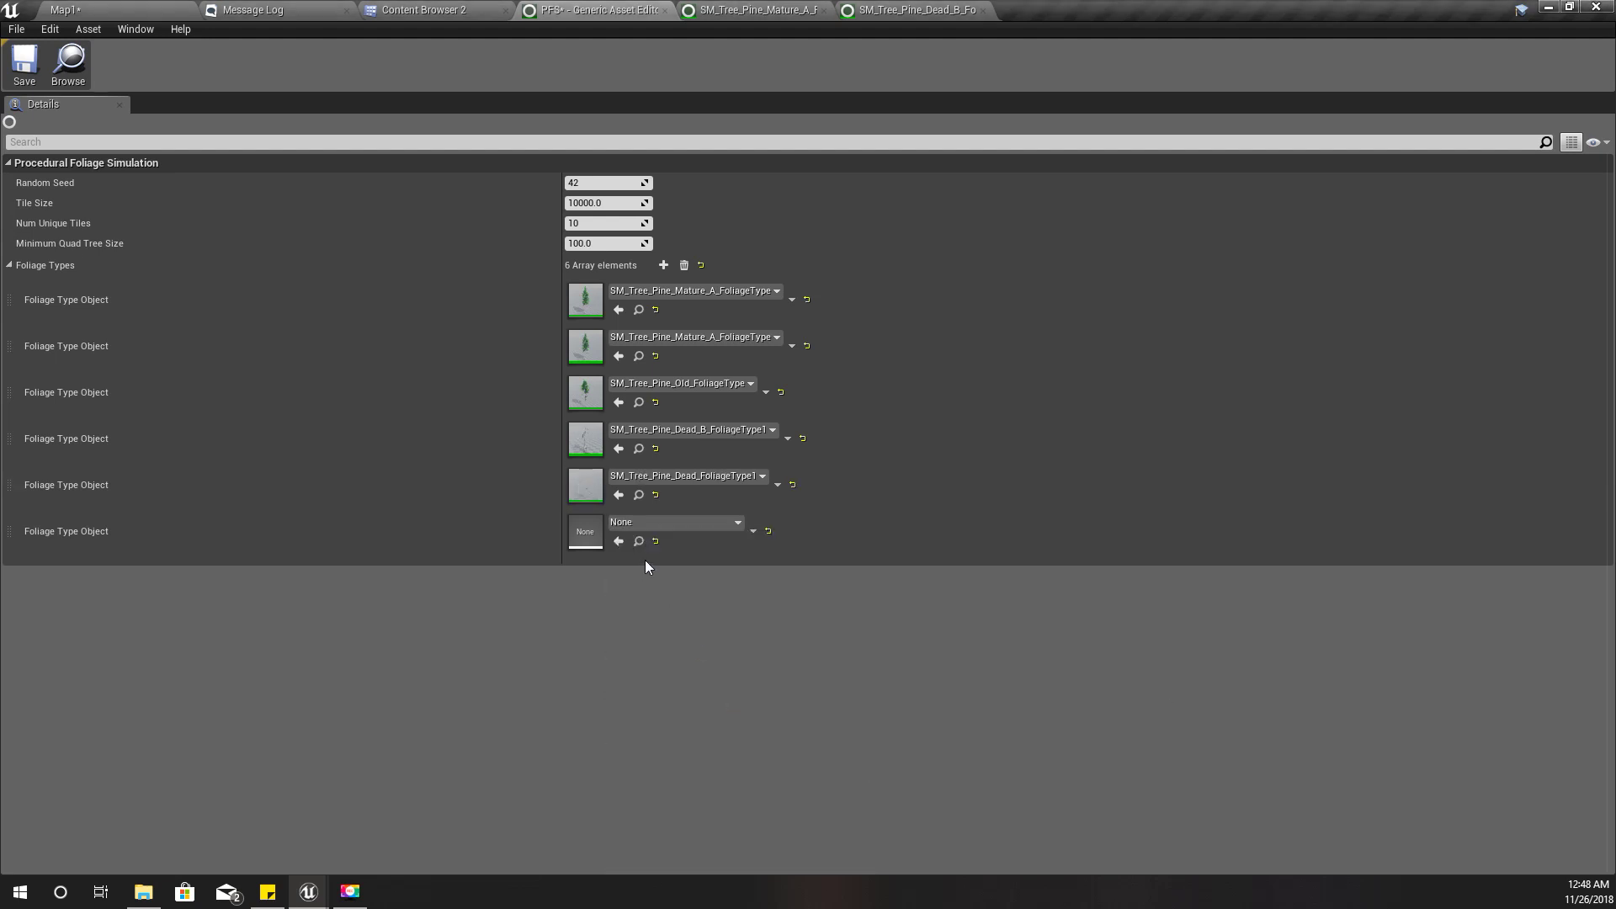
{"action": "left_click", "coordinate": [680, 528]}
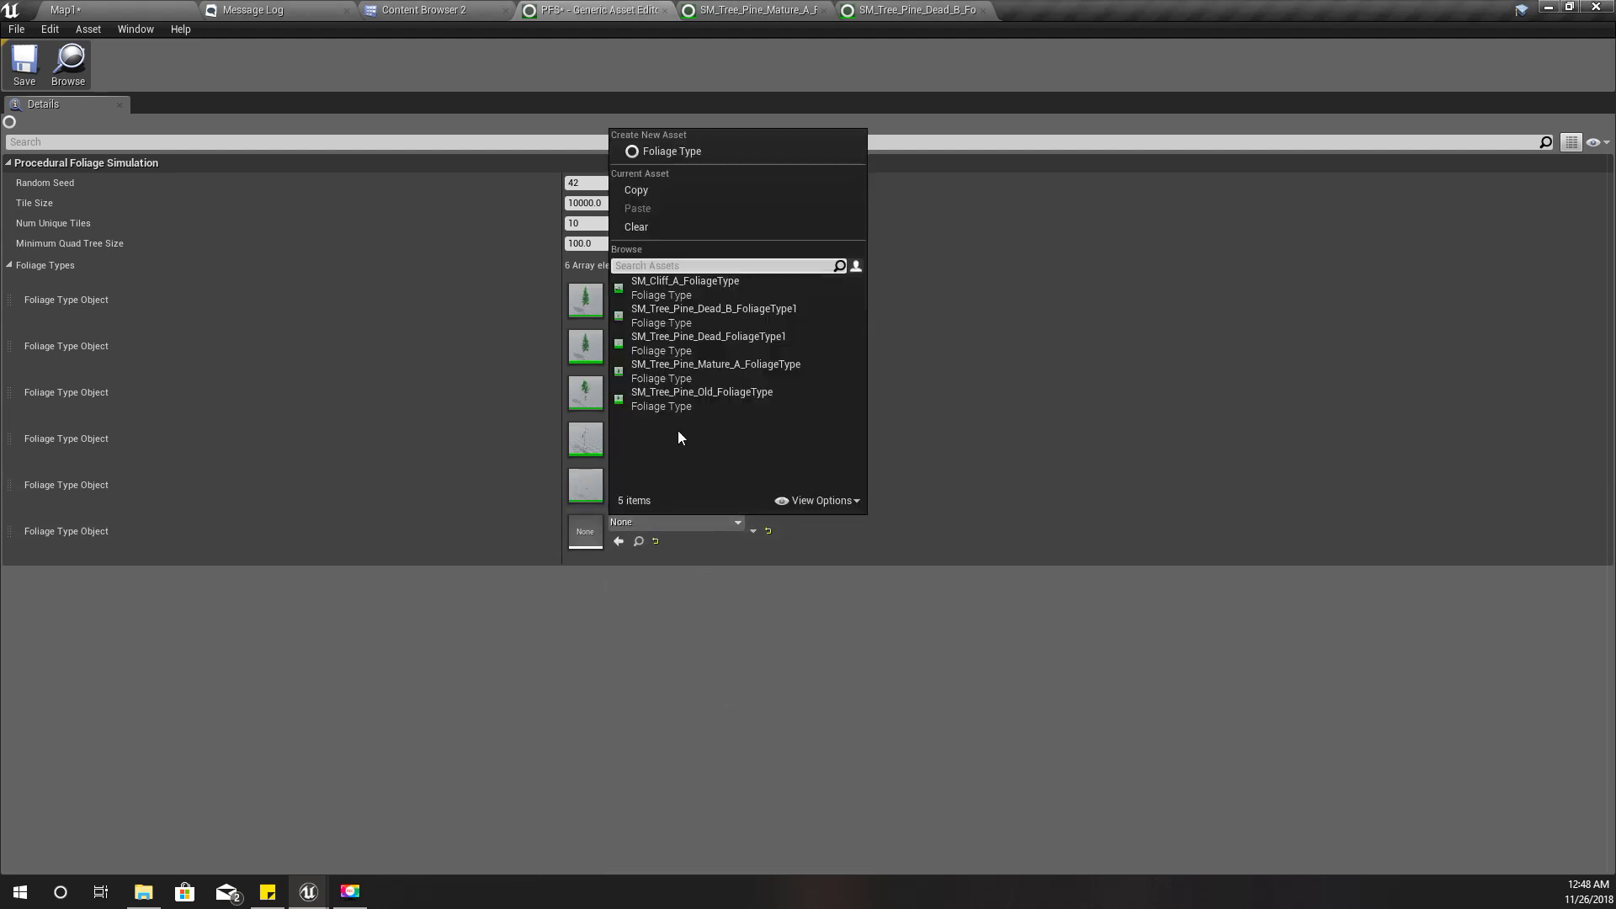
{"action": "left_click", "coordinate": [665, 289]}
{"action": "left_click", "coordinate": [24, 63]}
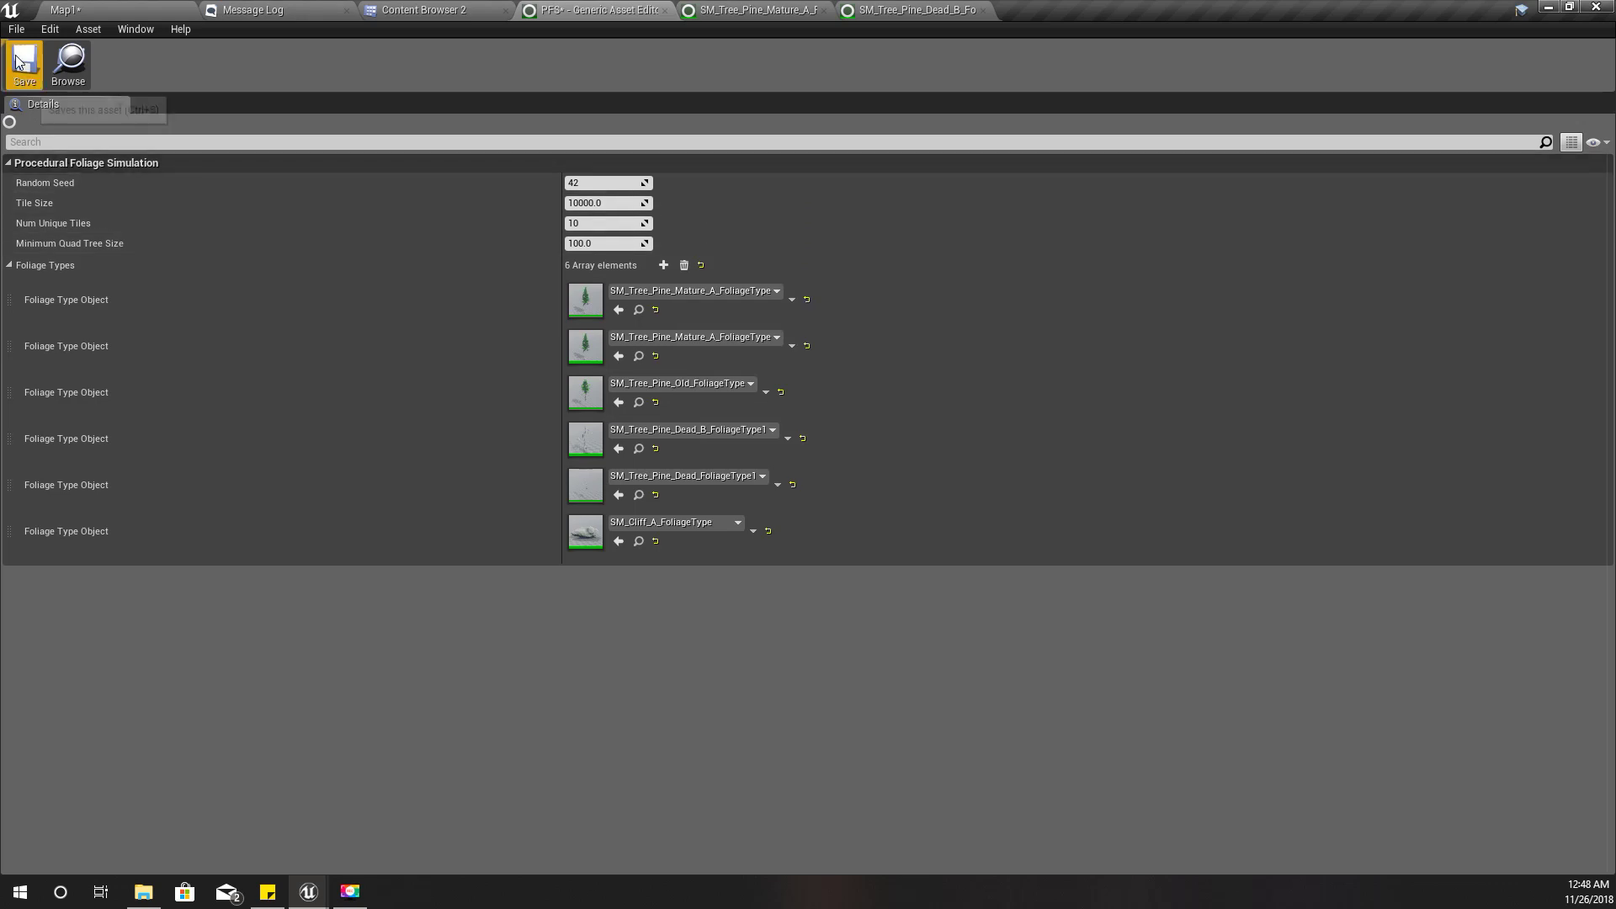
- Resimulate the ProceduralFoliageVolume in Map1 with the six foliage entries and inspect the forest in the full-screen viewport
{"action": "left_click", "coordinate": [106, 10]}
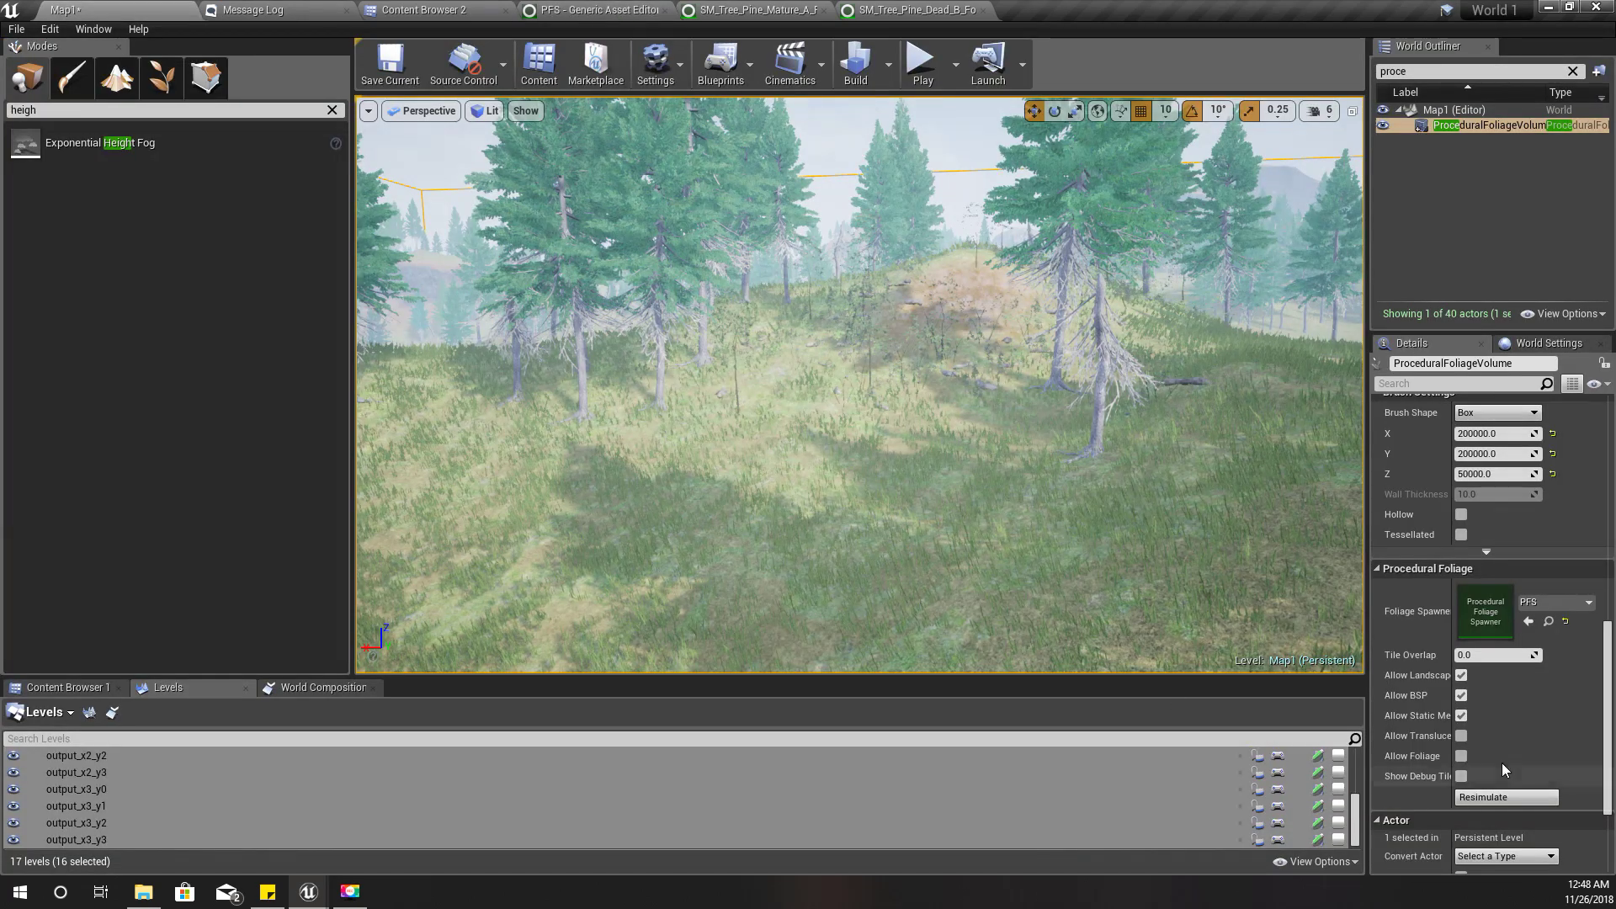
{"action": "left_click", "coordinate": [1507, 797]}
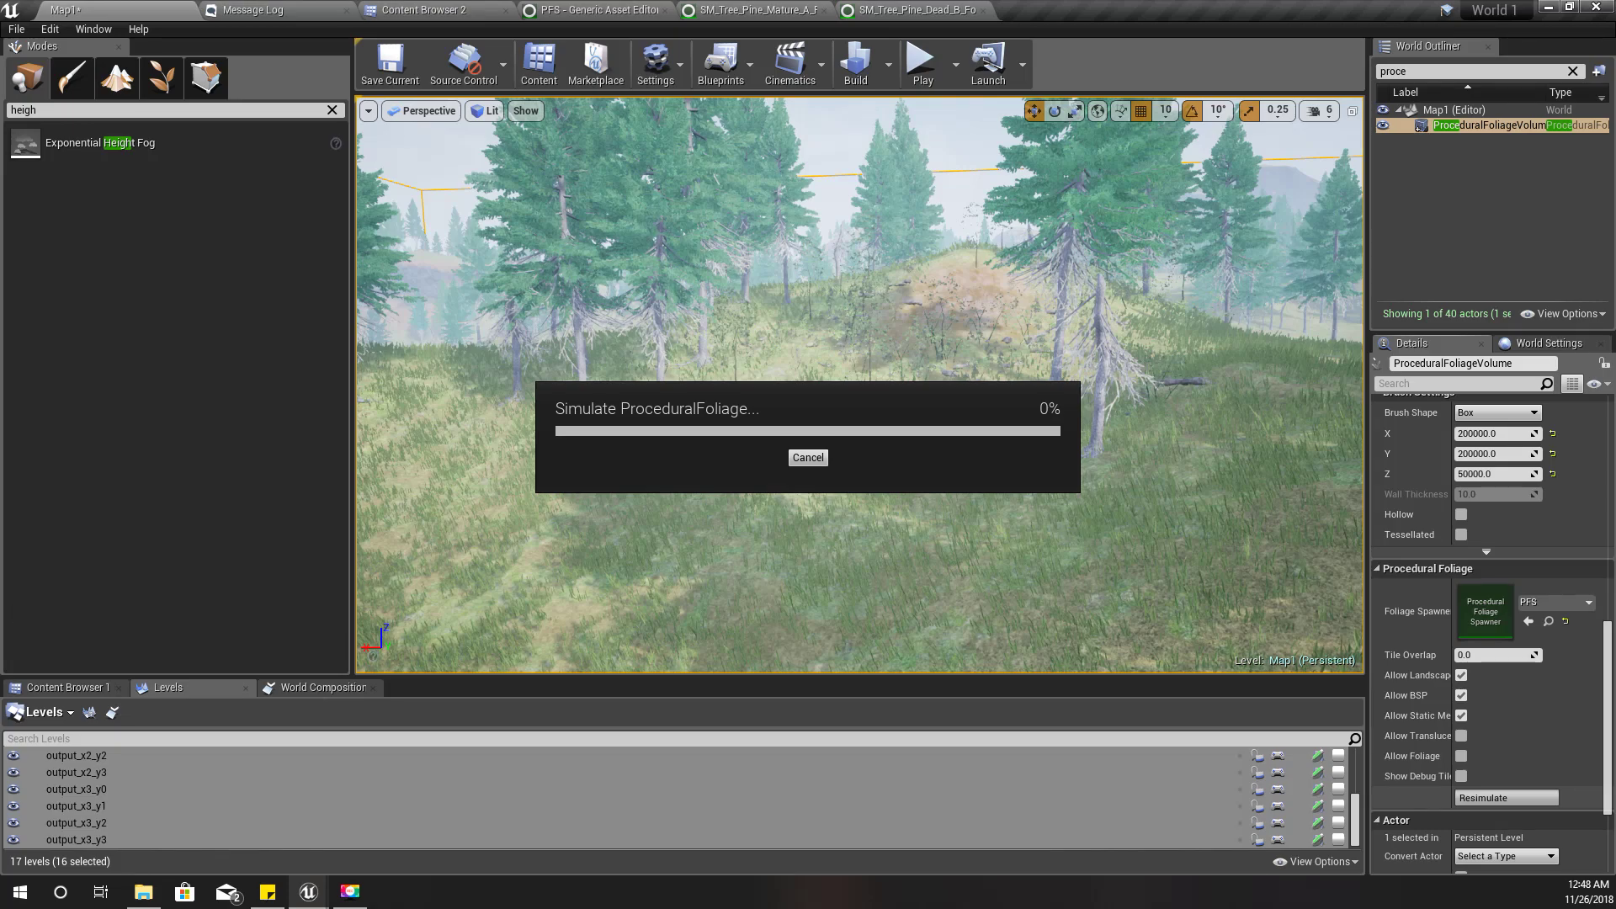
{"action": "key", "text": "w"}
{"action": "right_click_drag", "start_coordinate": [952, 429], "coordinate": [404, 429]}
{"action": "mouse_move", "coordinate": [884, 438]}
{"action": "right_mouse_down"}
{"action": "mouse_move", "coordinate": [945, 428]}
{"action": "mouse_move", "coordinate": [926, 421]}
{"action": "mouse_move", "coordinate": [897, 446]}
{"action": "right_mouse_up"}
{"action": "key", "text": "F11"}
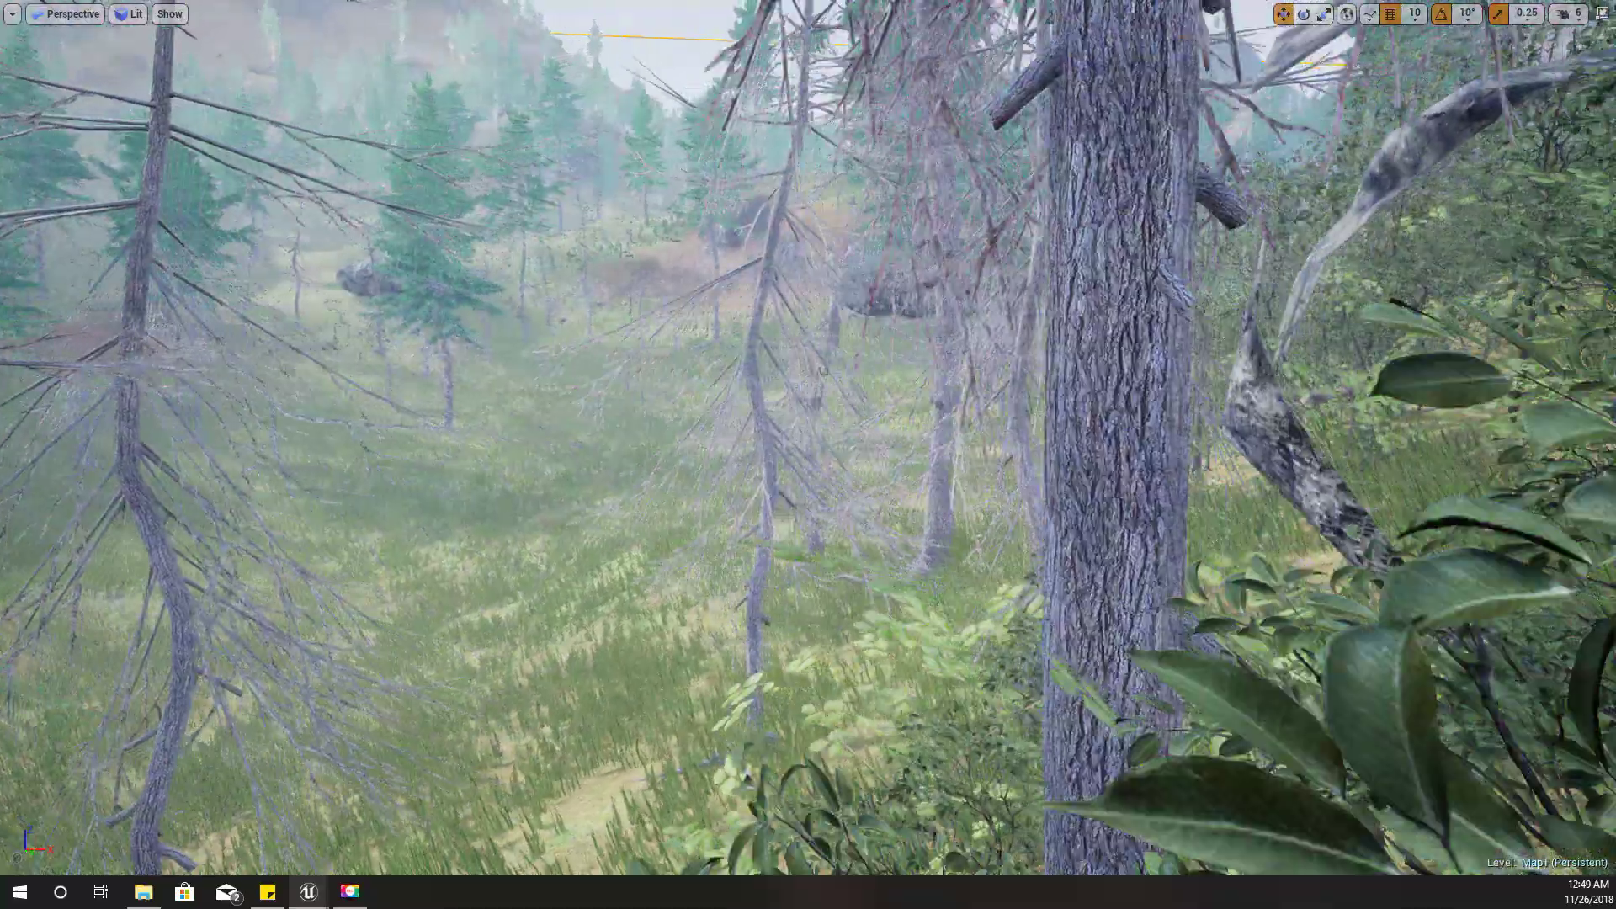
{"action": "right_click_drag", "start_coordinate": [887, 457], "coordinate": [887, 457]}
{"action": "key", "text": "w"}
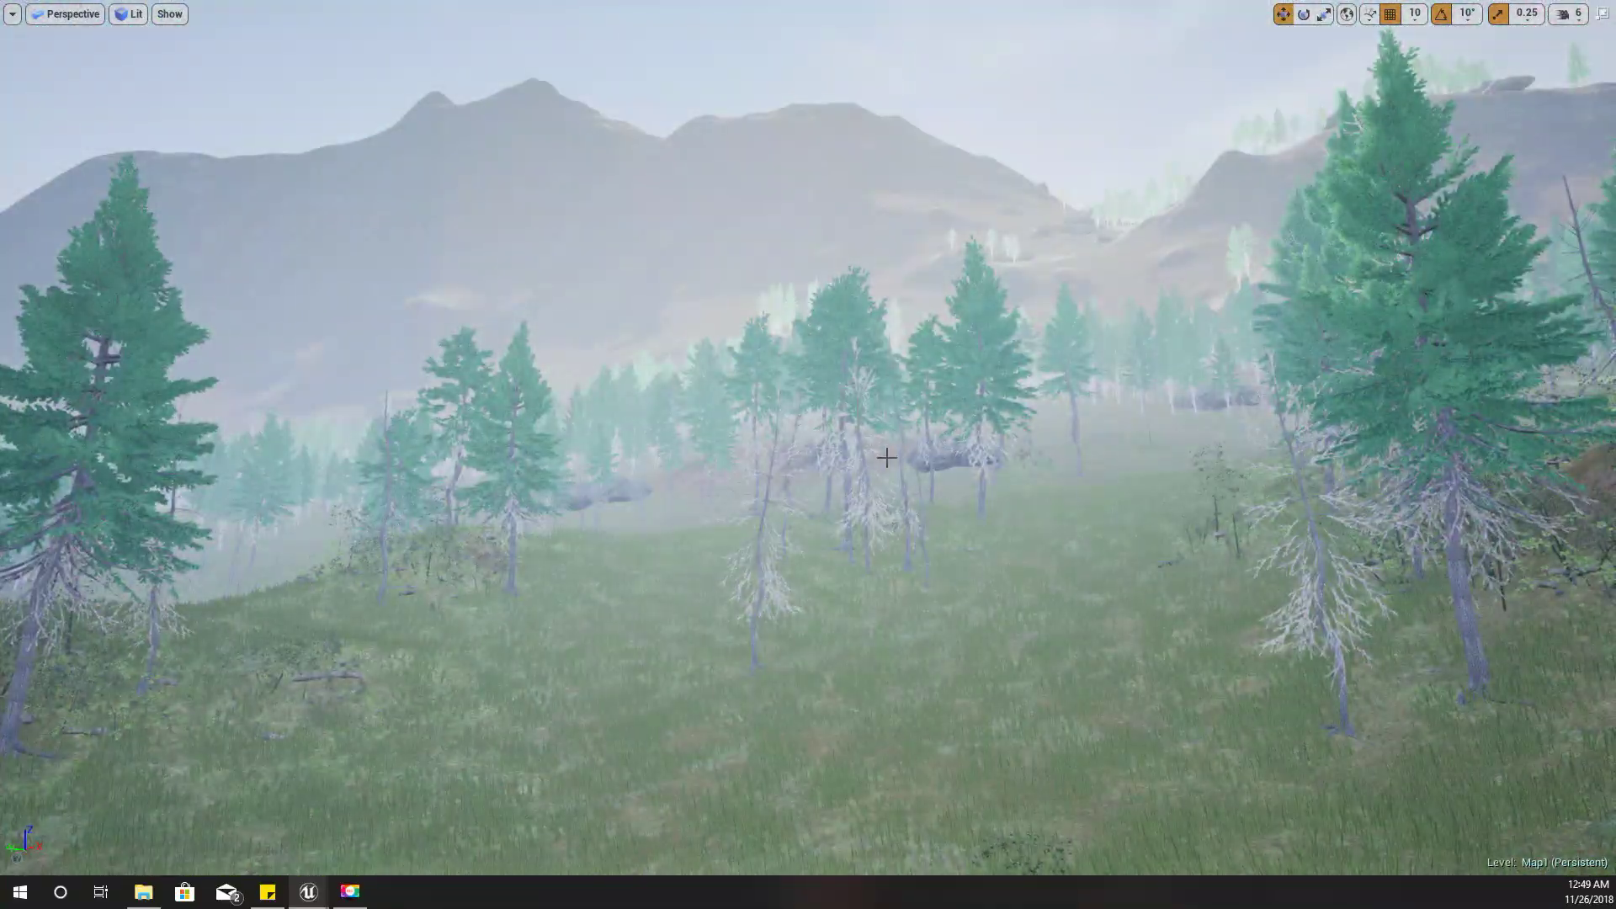
- Play-test Map1 full-screen, running the character through the grass to view the trees and cliffs, and end the play session
{"action": "key", "text": "alt+p"}
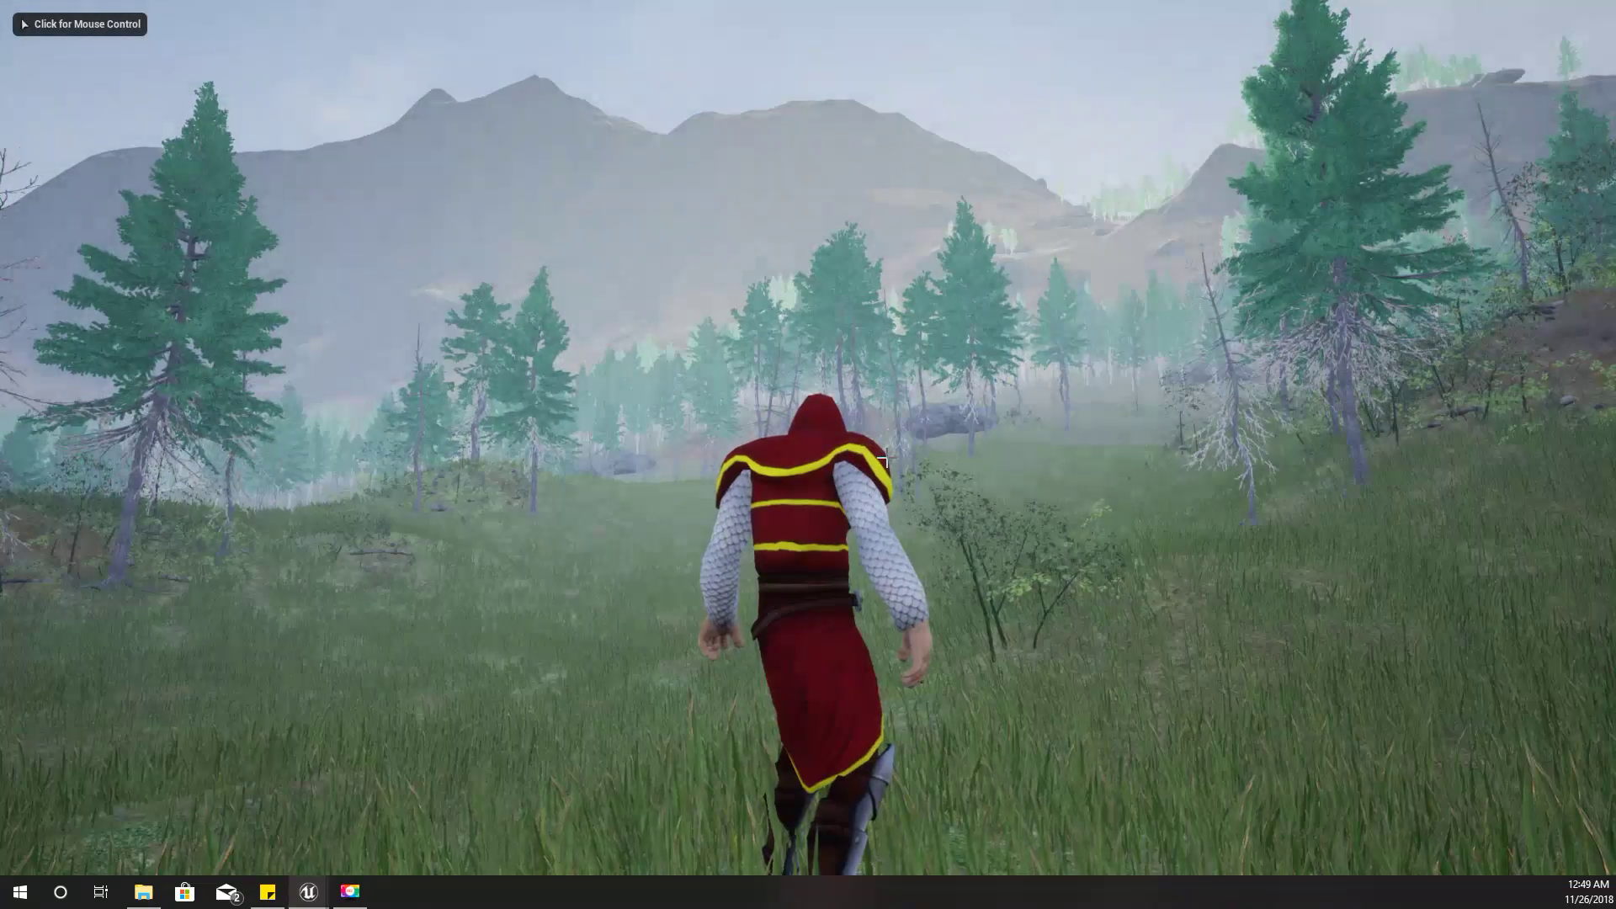
{"action": "left_click", "coordinate": [882, 460]}
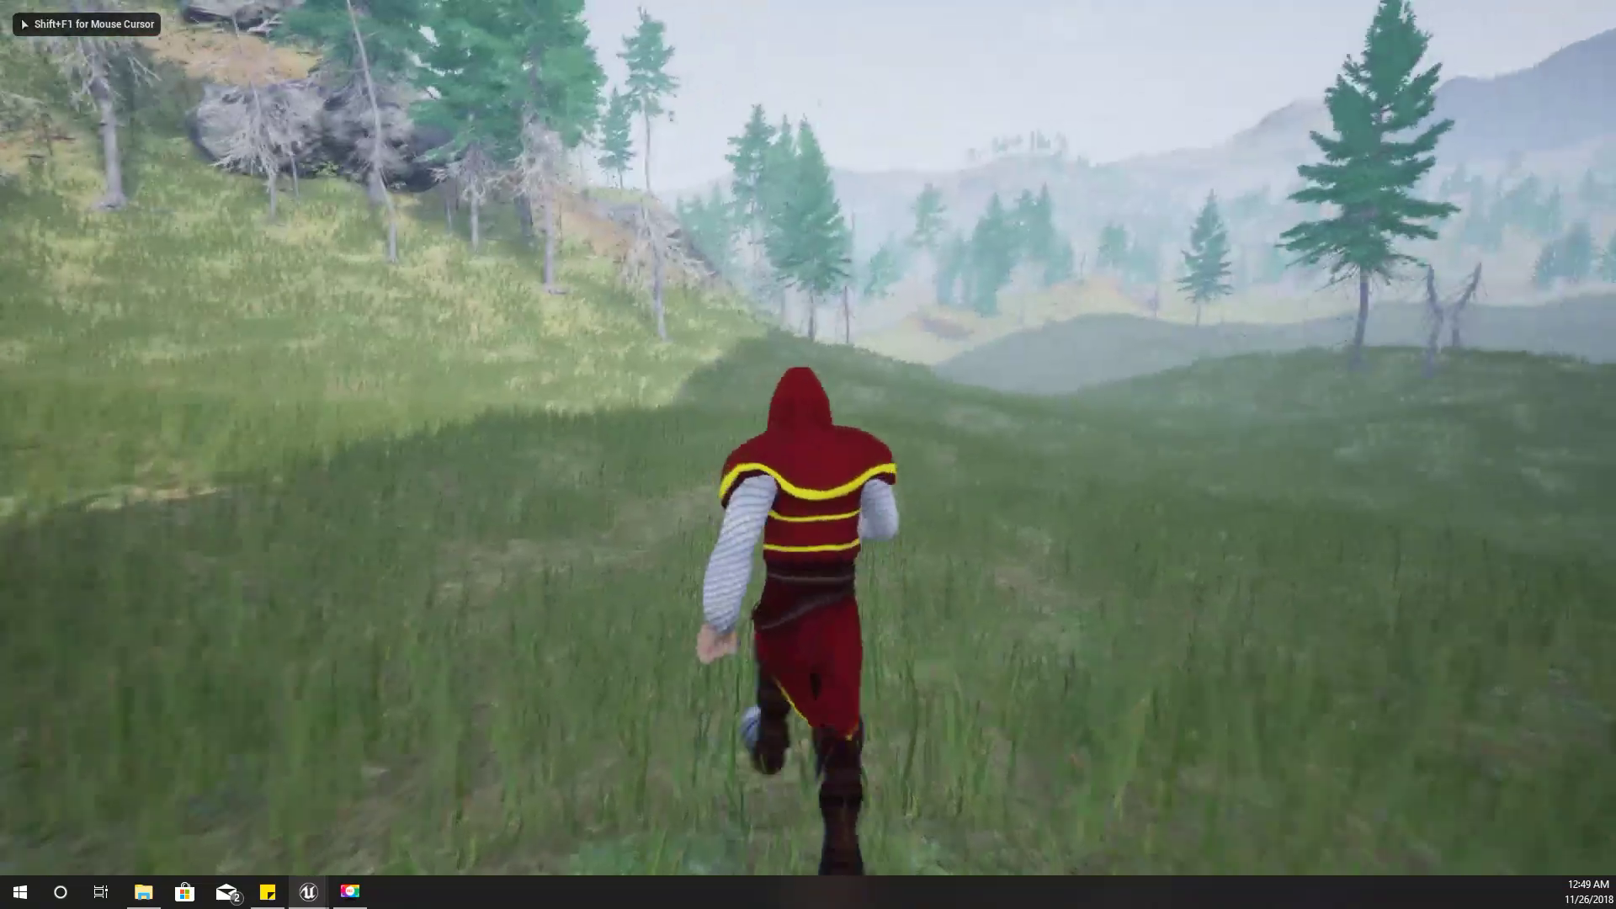
{"action": "key", "text": "d"}
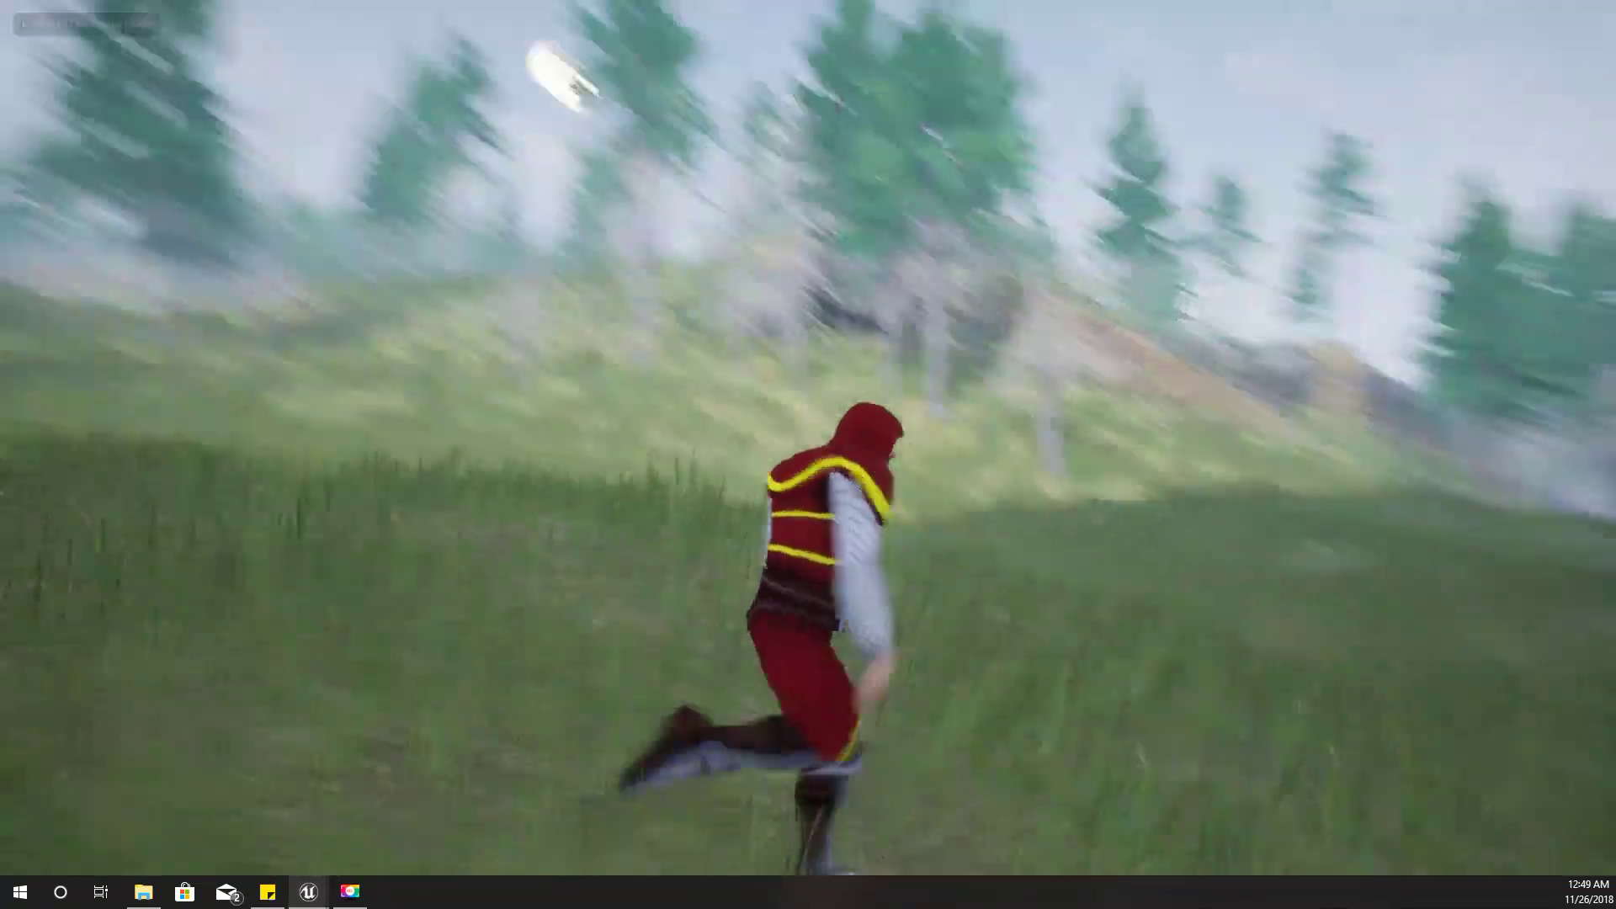
{"action": "key", "text": "s"}
{"action": "key", "text": "a"}
{"action": "key", "text": "w"}
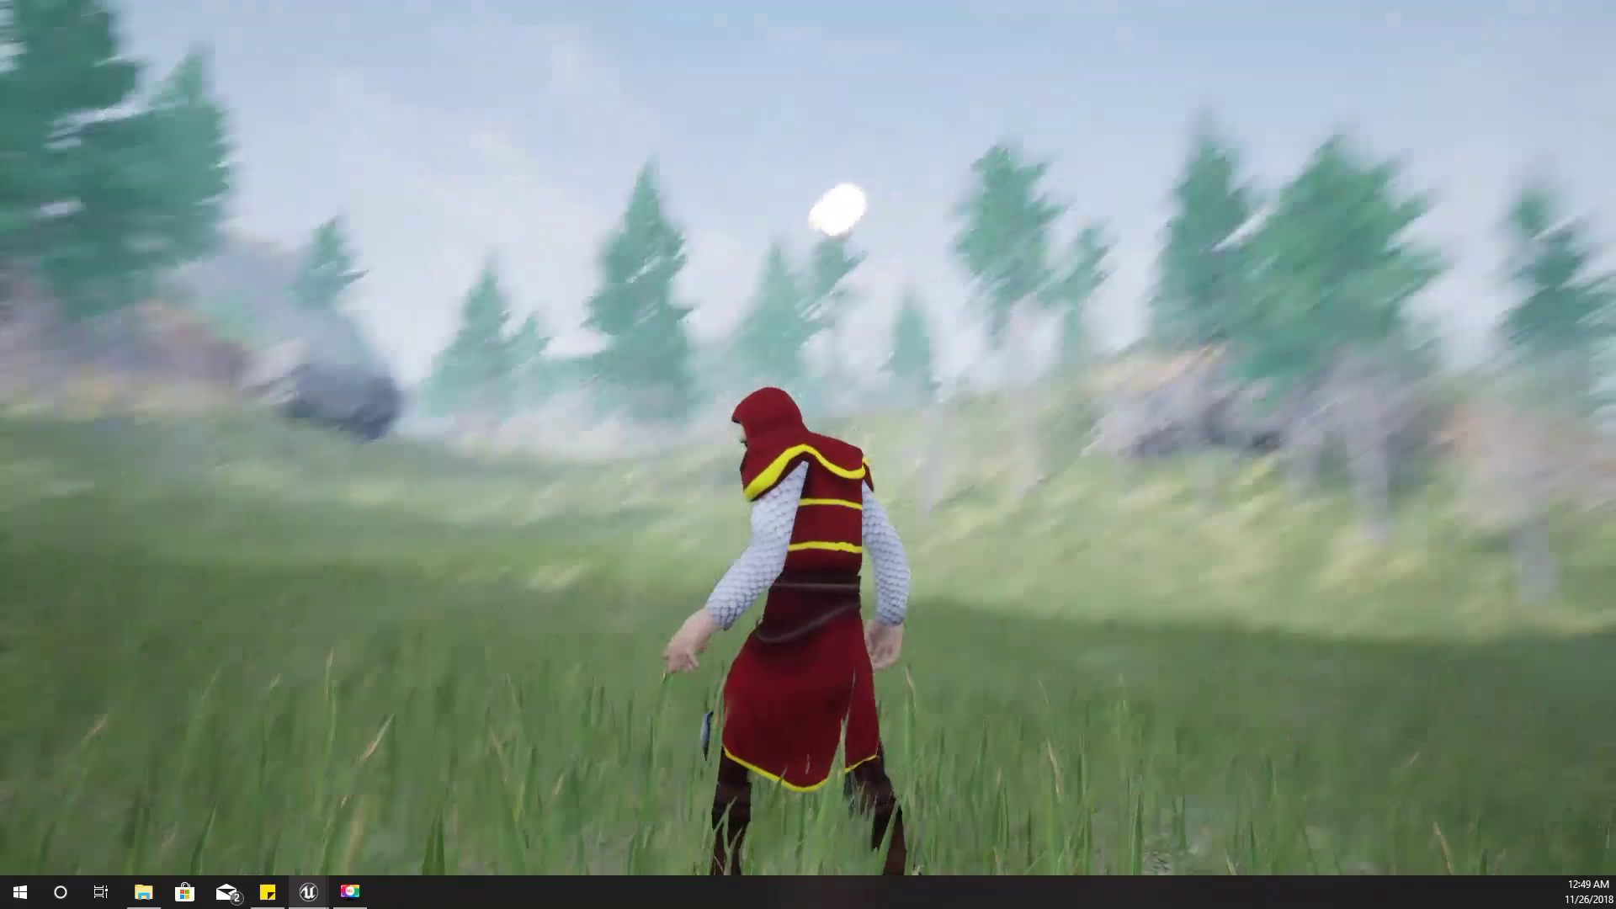
{"action": "key", "text": "Escape"}
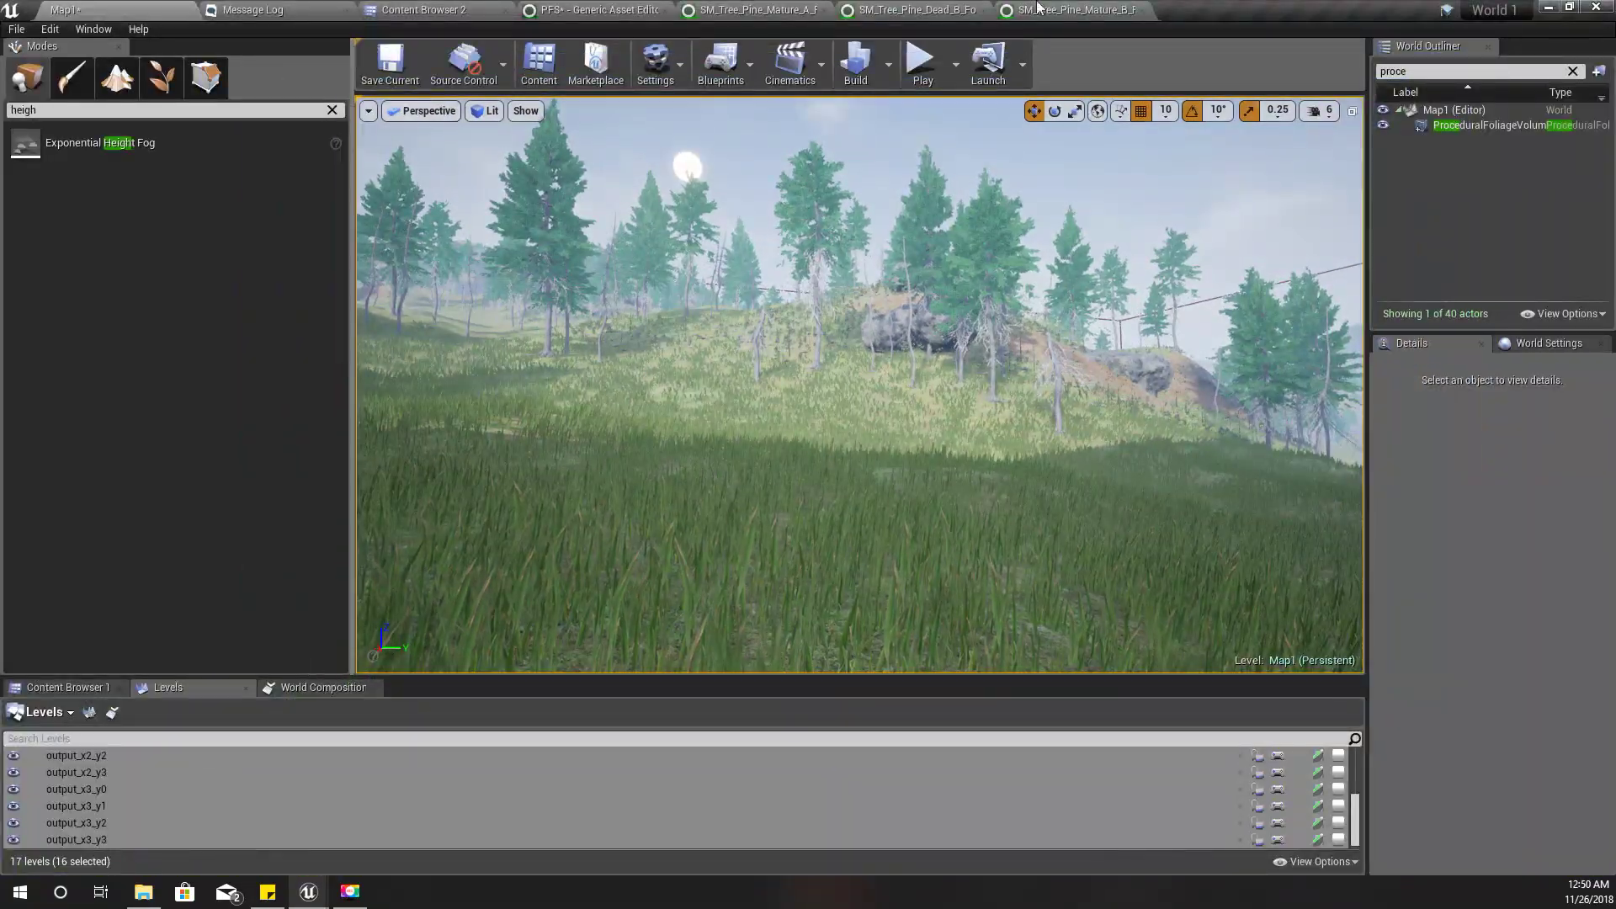
- Set the maximum Ground Slope Angle of SM_Tree_Pine_Mature_B_FoliageType2 to 28
{"action": "left_click", "coordinate": [1038, 9]}
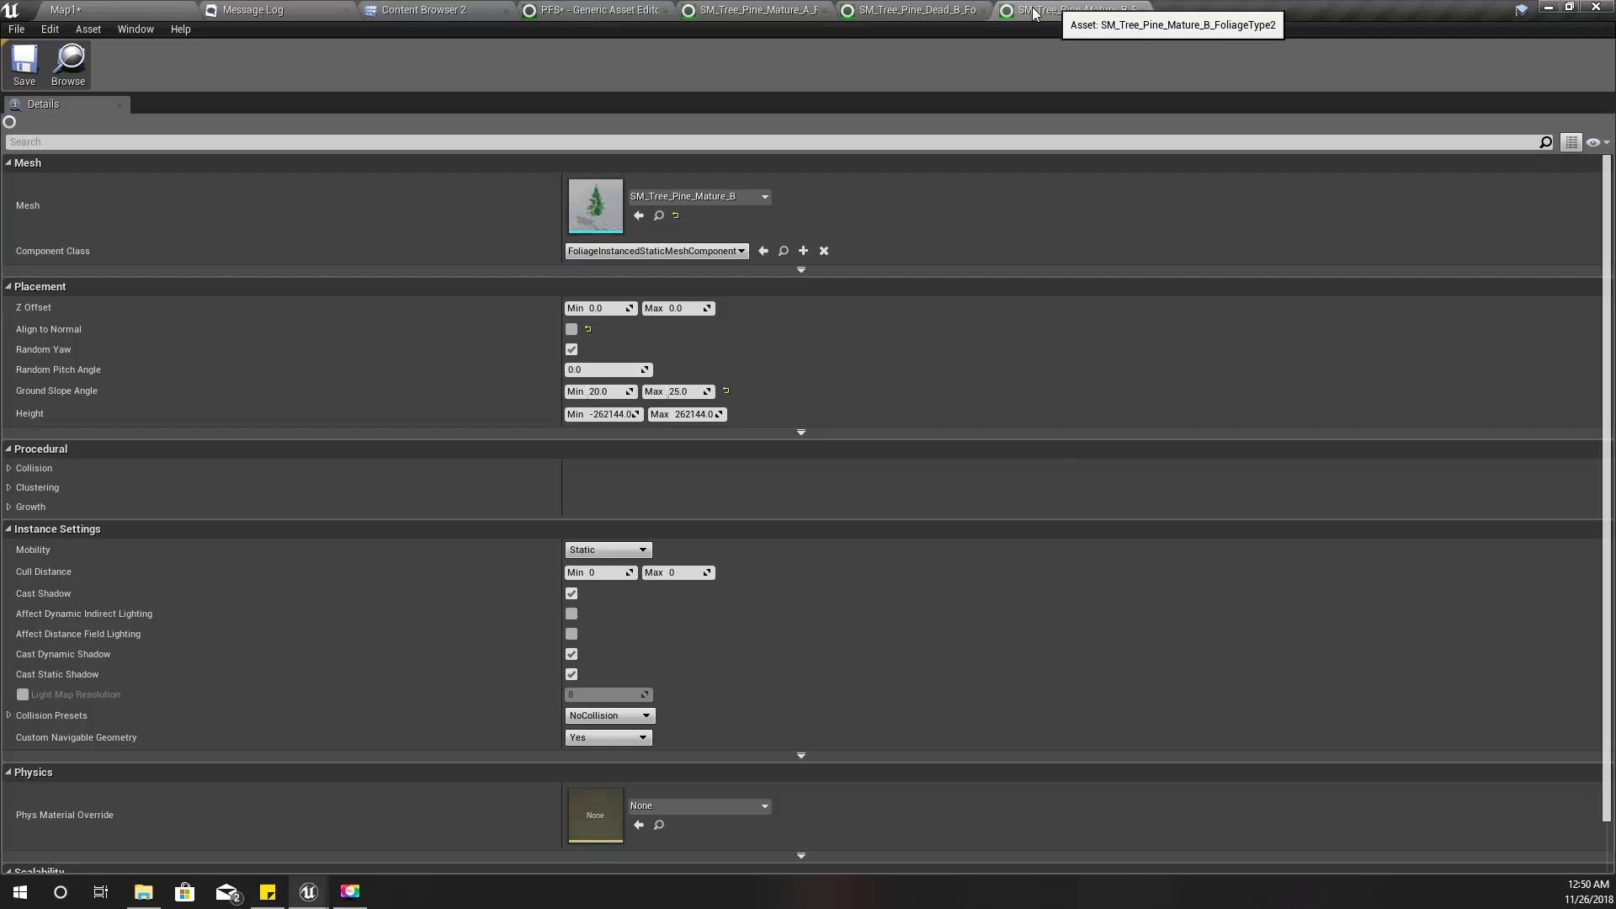
{"action": "left_click", "coordinate": [435, 9]}
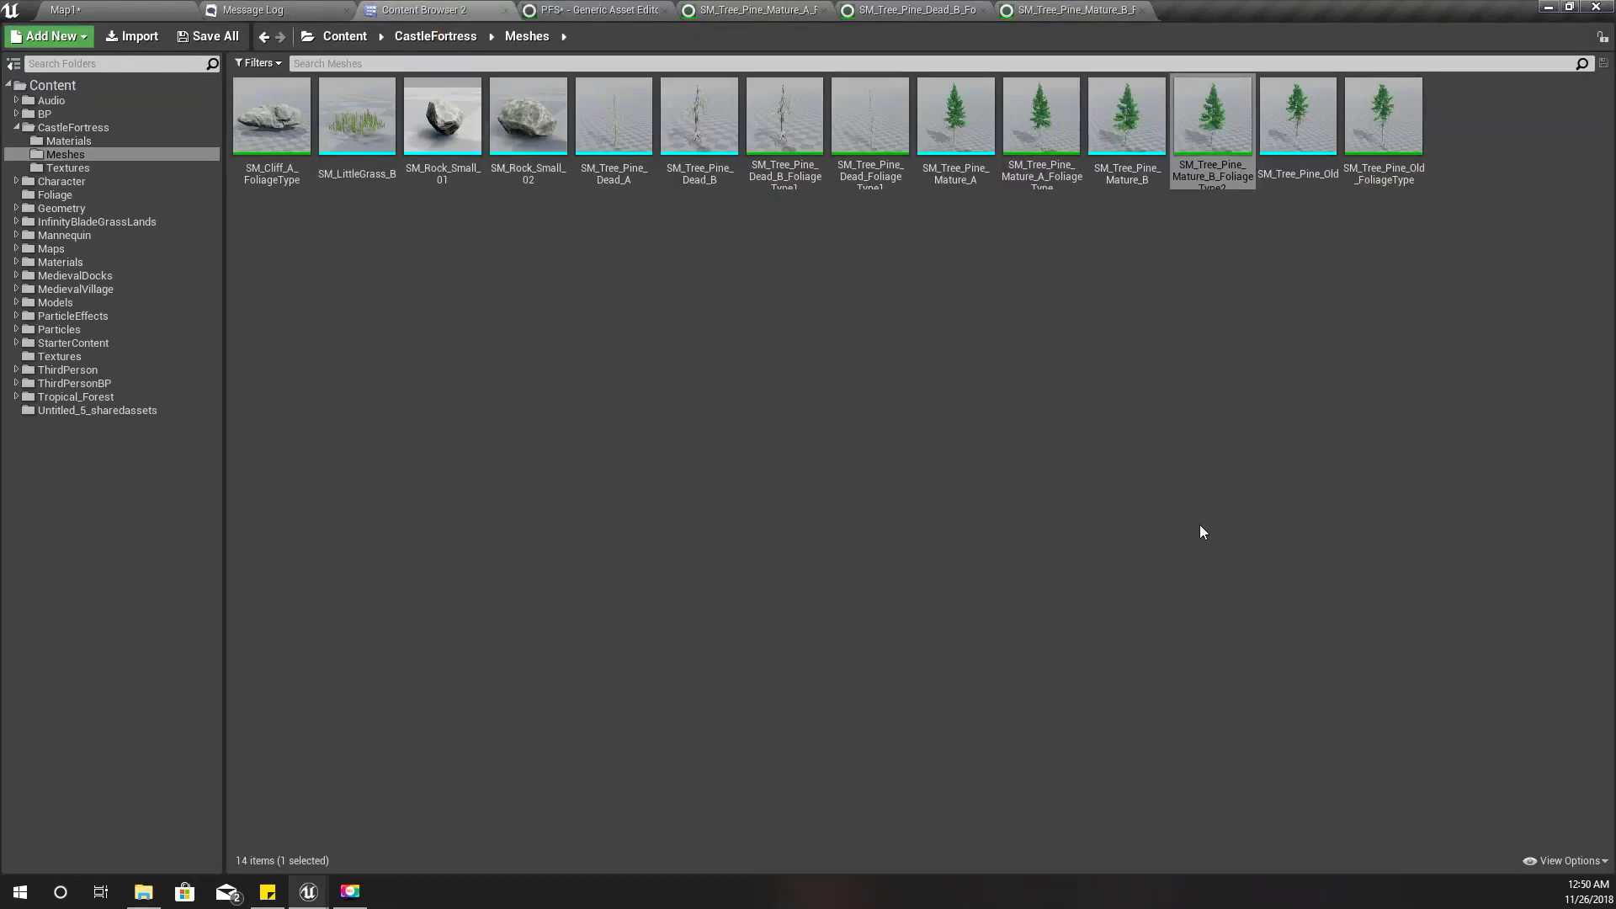
{"action": "left_click", "coordinate": [1221, 132]}
{"action": "double_click", "coordinate": [1221, 132]}
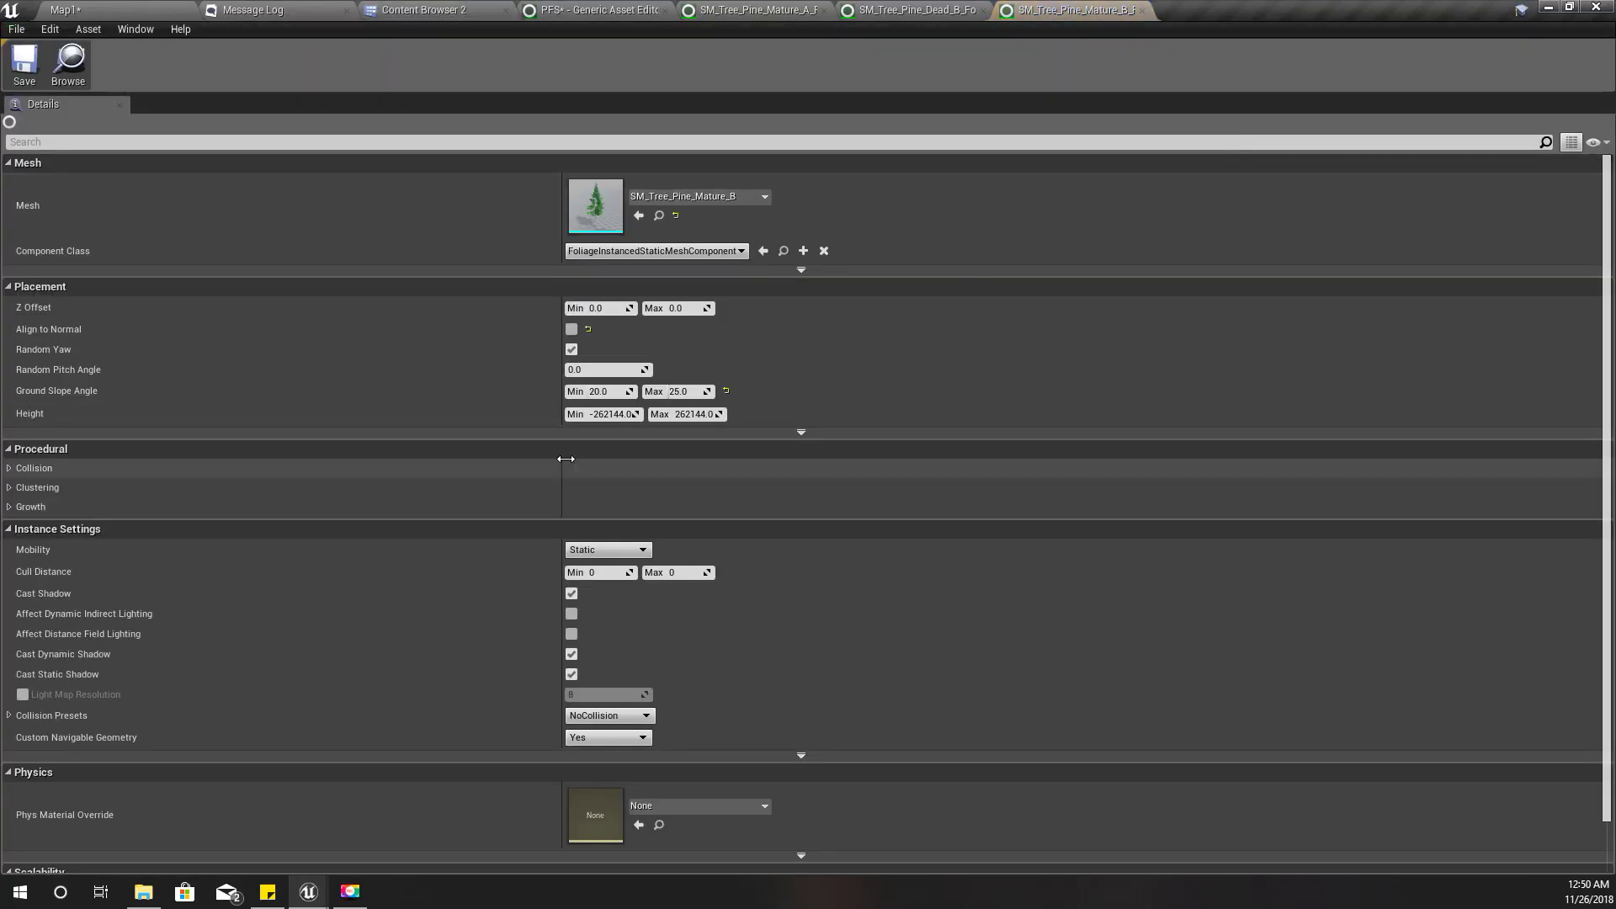
{"action": "key", "text": "Tab"}
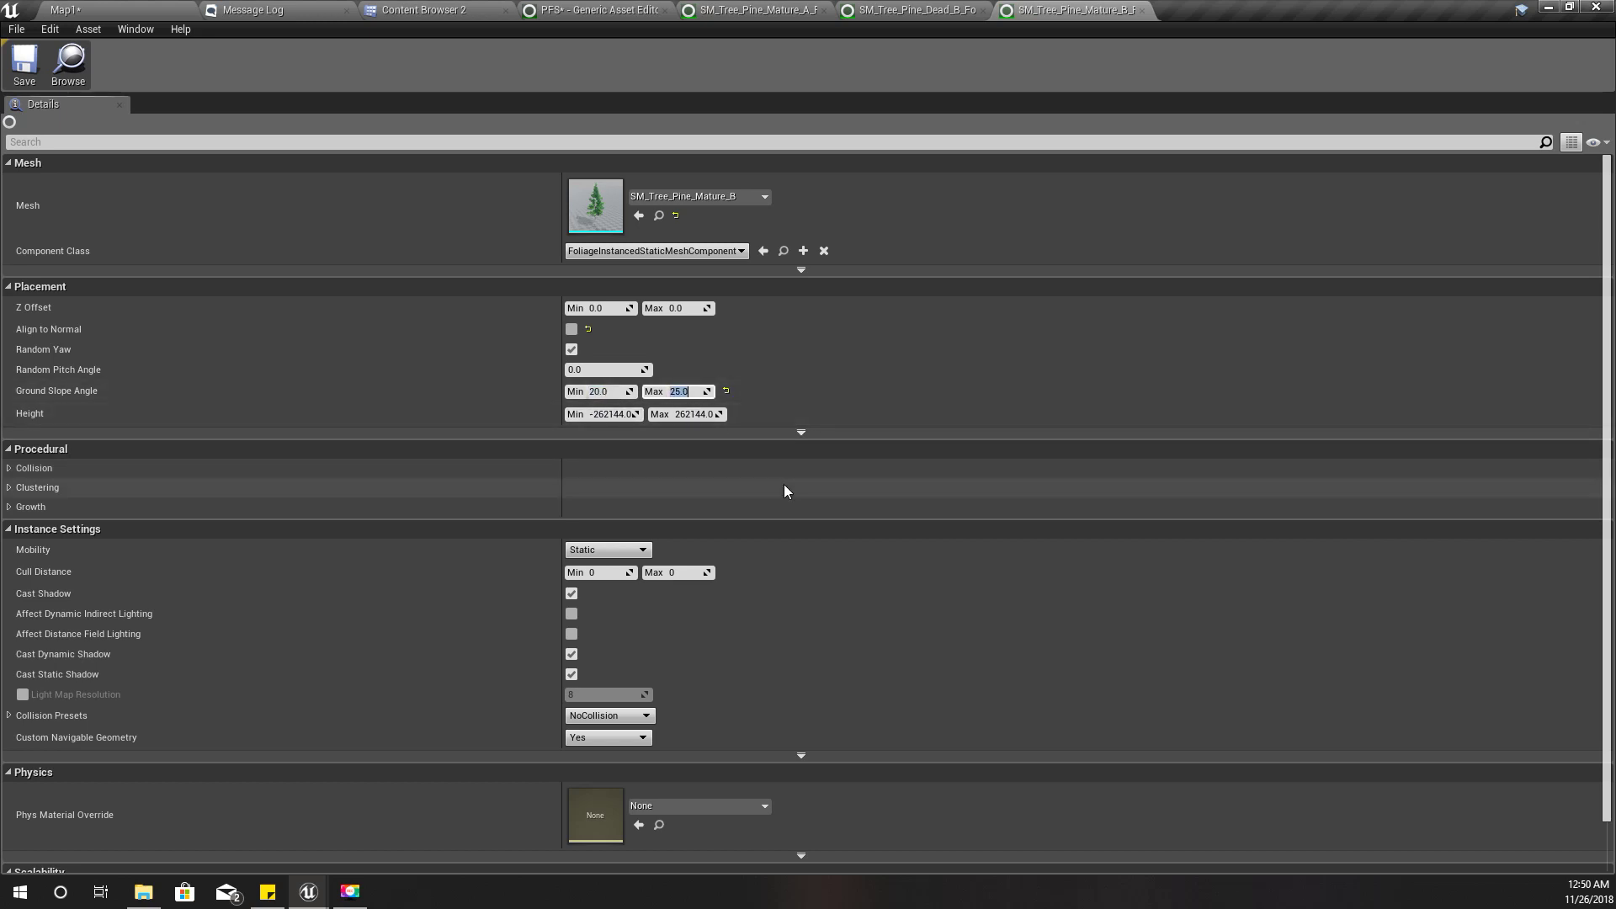
{"action": "type", "text": "28"}
{"action": "key", "text": "Return"}
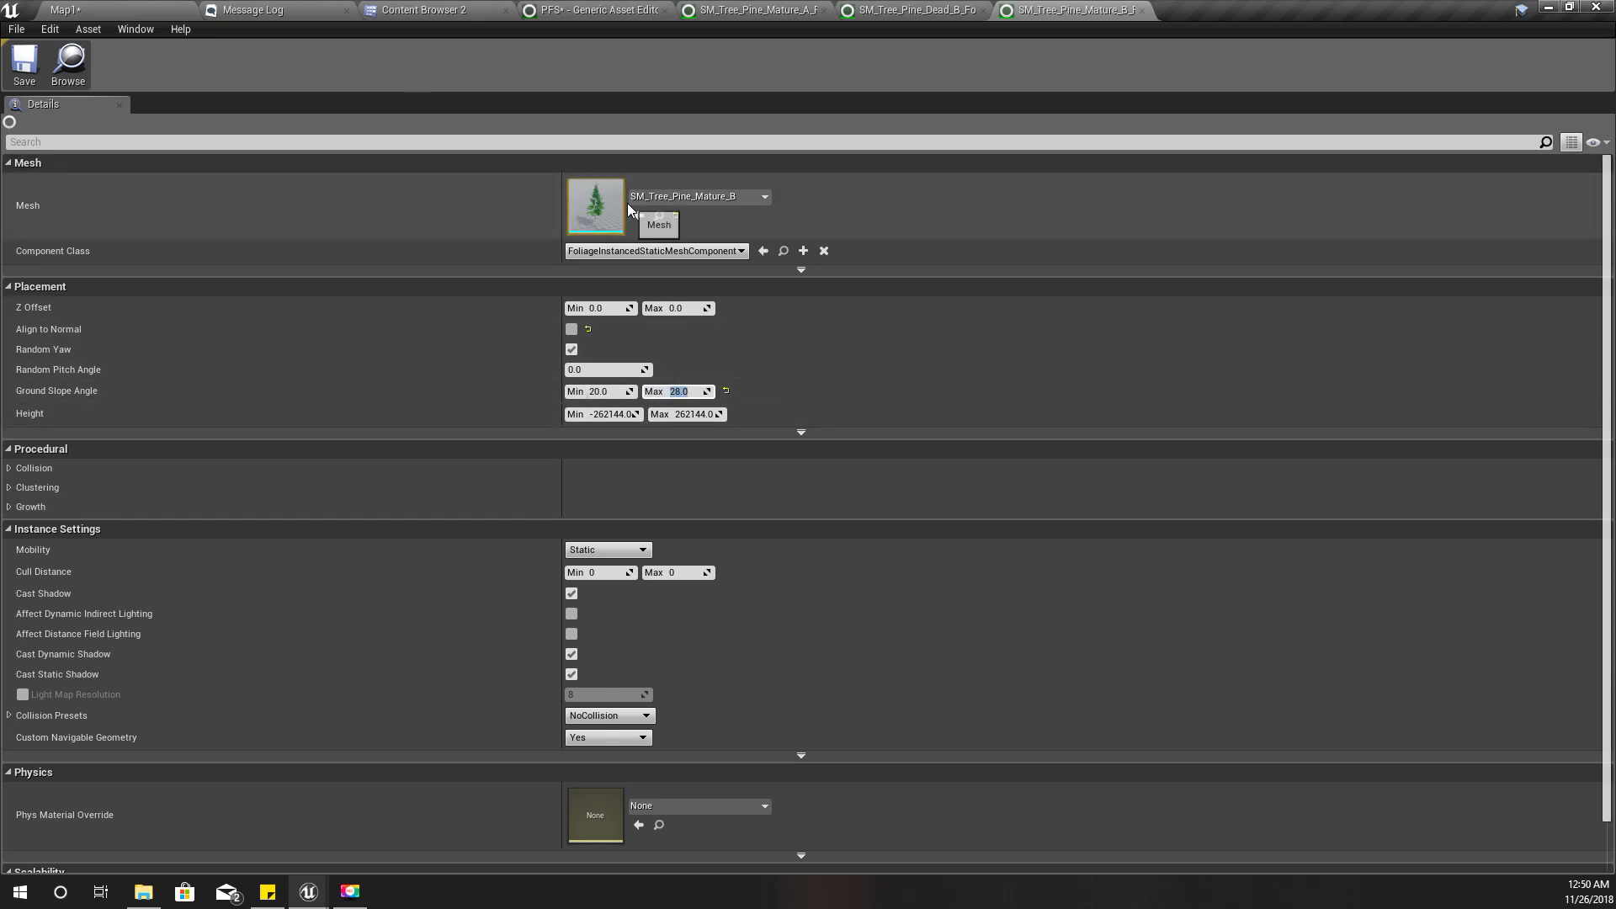
- Add another foliage type entry to the PFS spawner and assign SM_Tree_Pine_Mature_B_FoliageType2 to it
{"action": "left_click", "coordinate": [599, 8]}
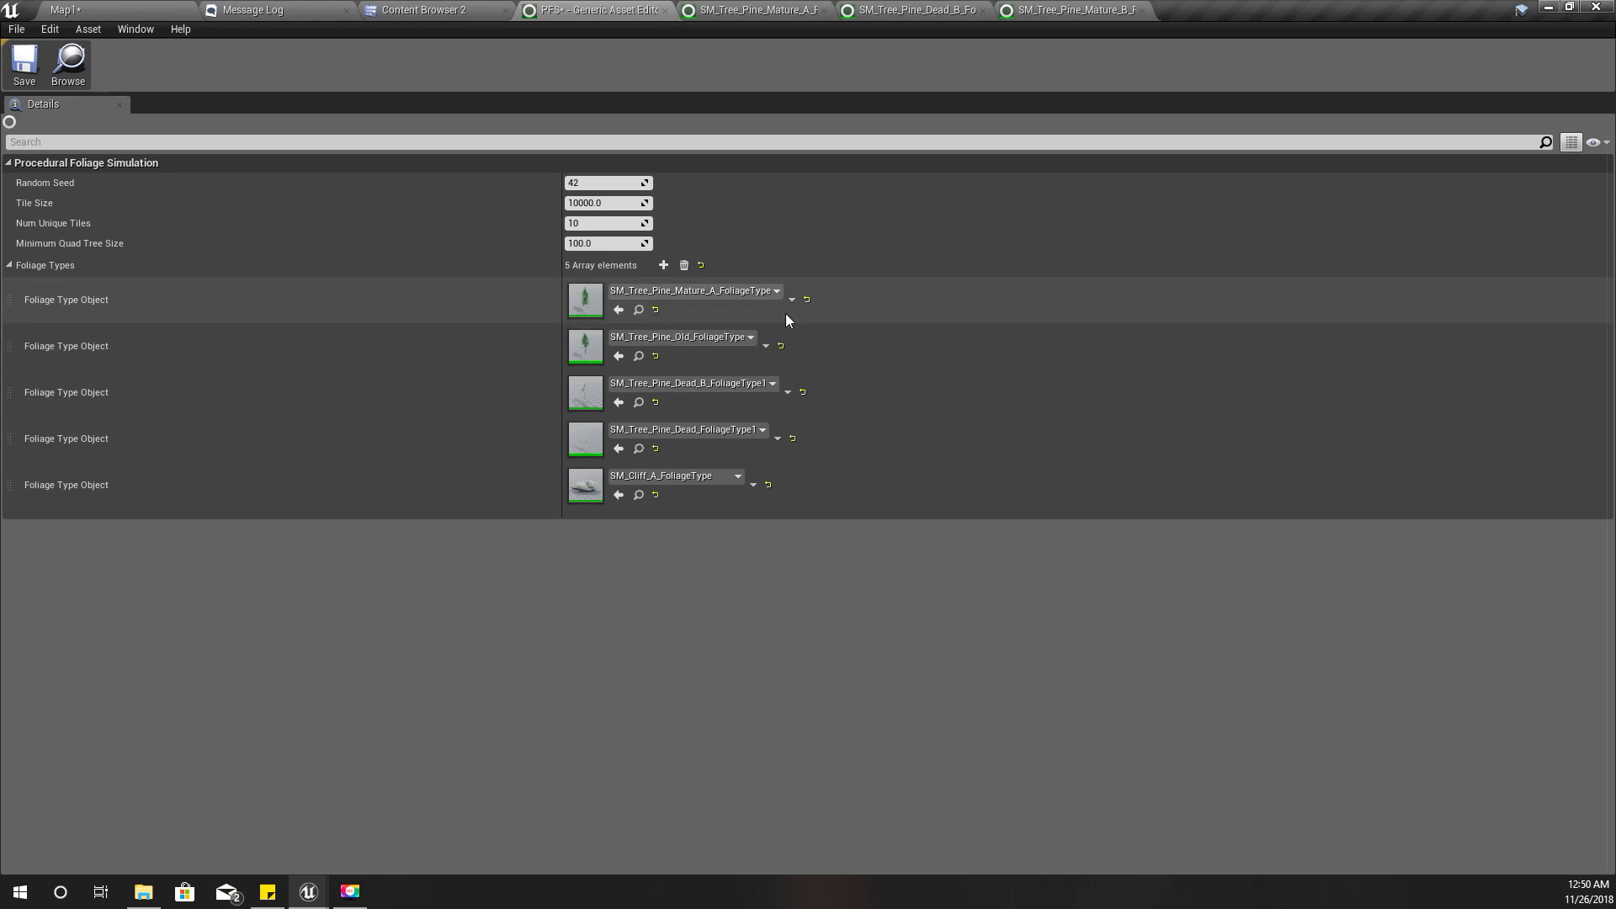
{"action": "left_click", "coordinate": [664, 265]}
{"action": "left_click", "coordinate": [689, 523]}
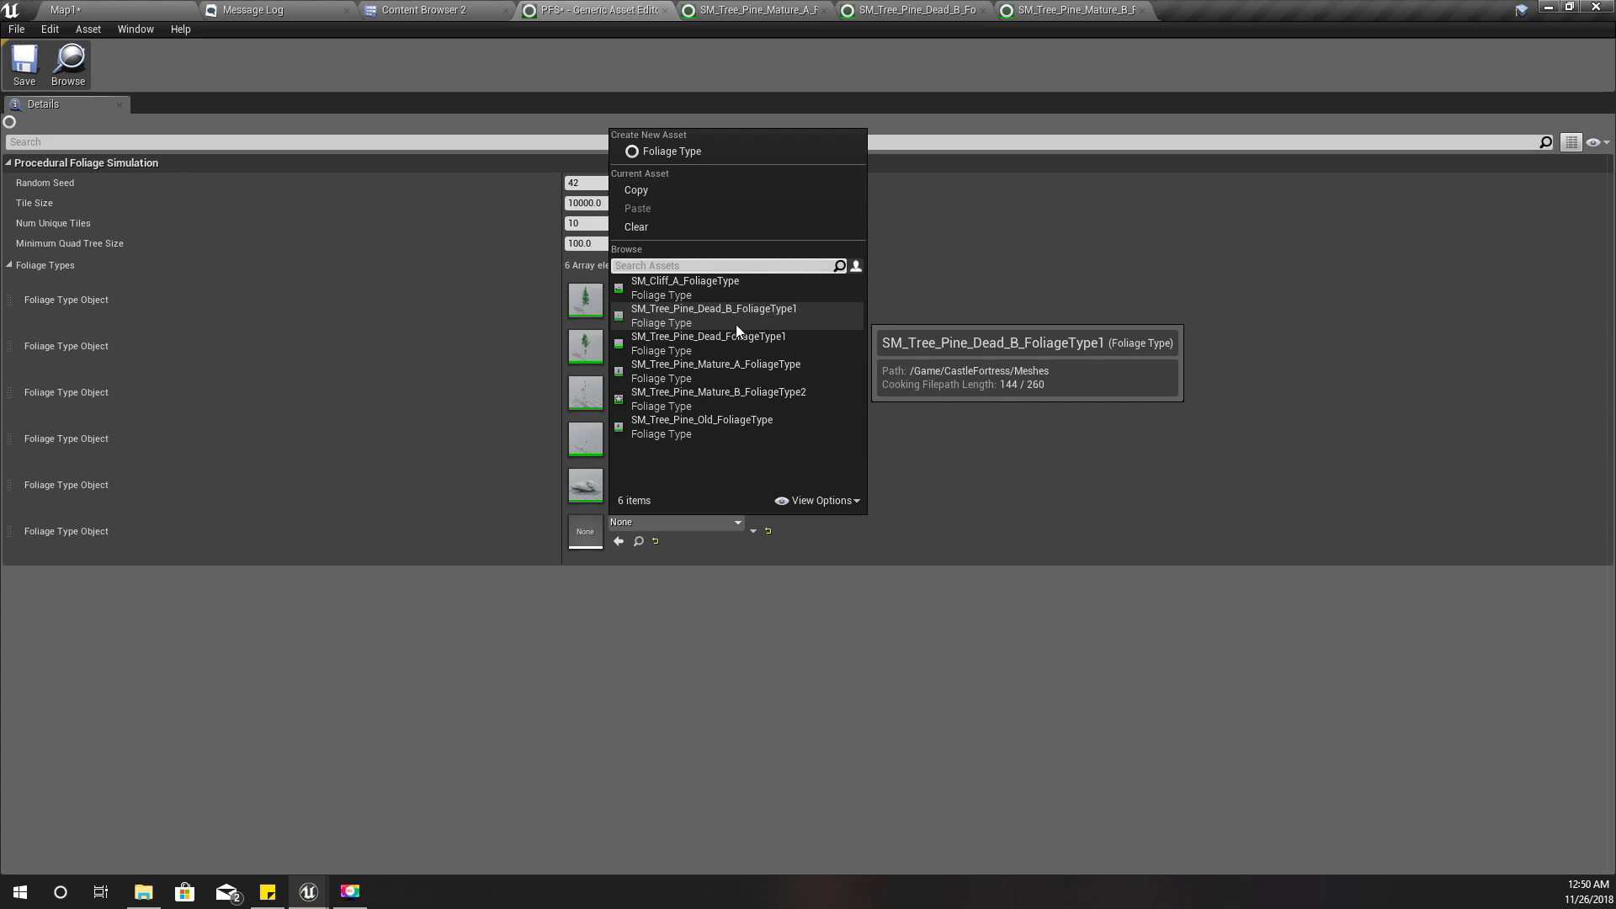
{"action": "left_click", "coordinate": [732, 392]}
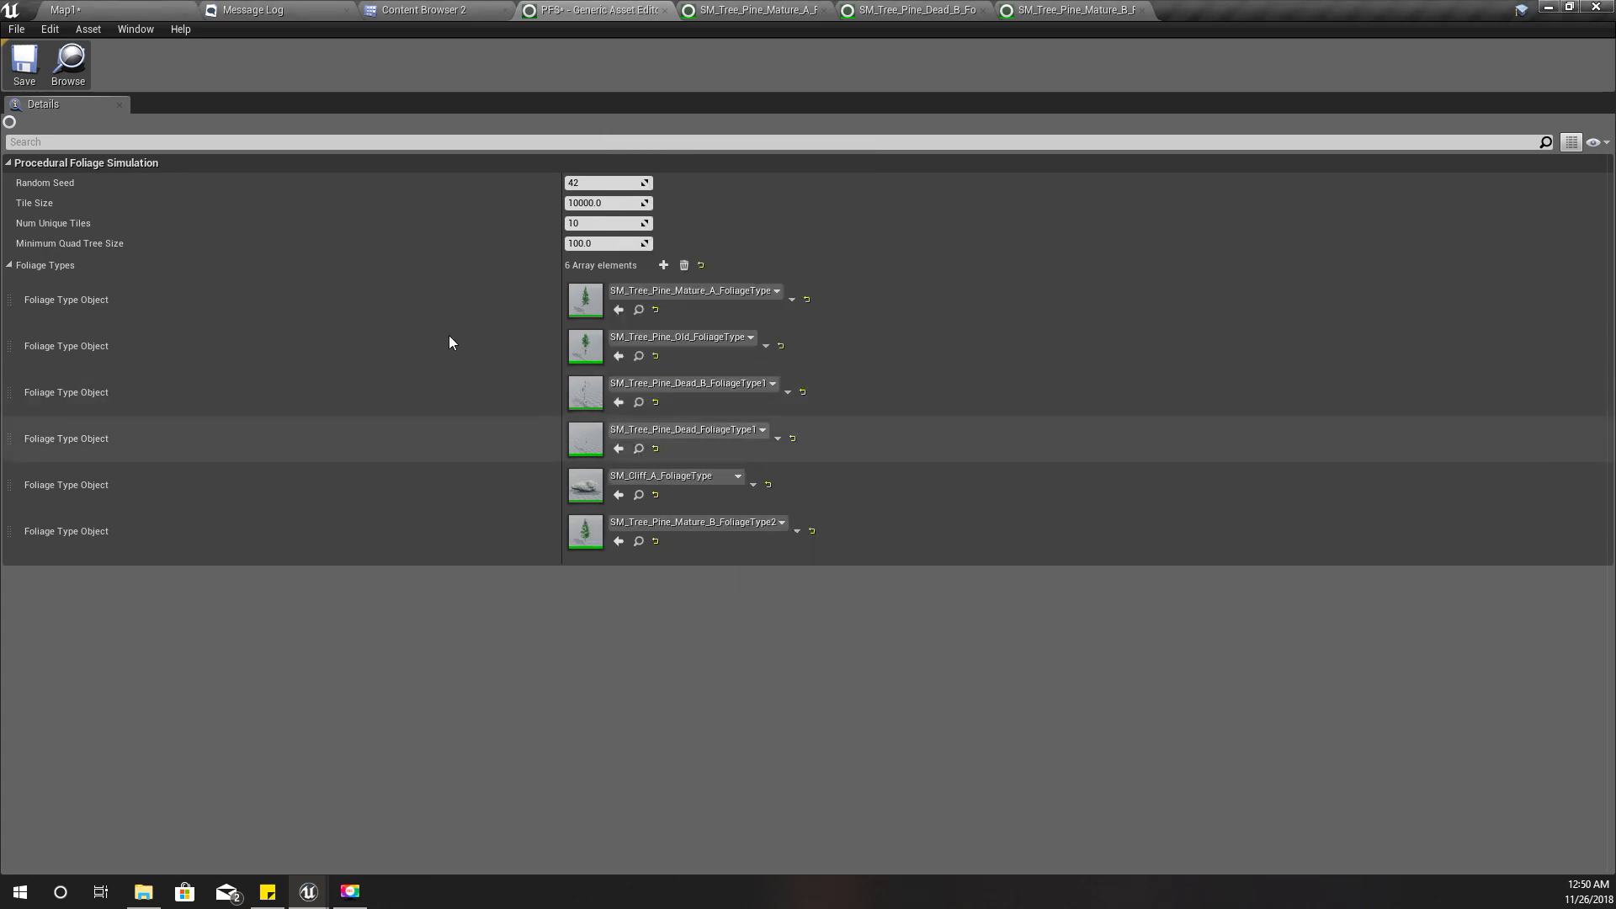
- Resimulate the ProceduralFoliageVolume in Map1 to include the mature B pines and look around the terrain
{"action": "left_click", "coordinate": [111, 9]}
{"action": "left_click", "coordinate": [1463, 128]}
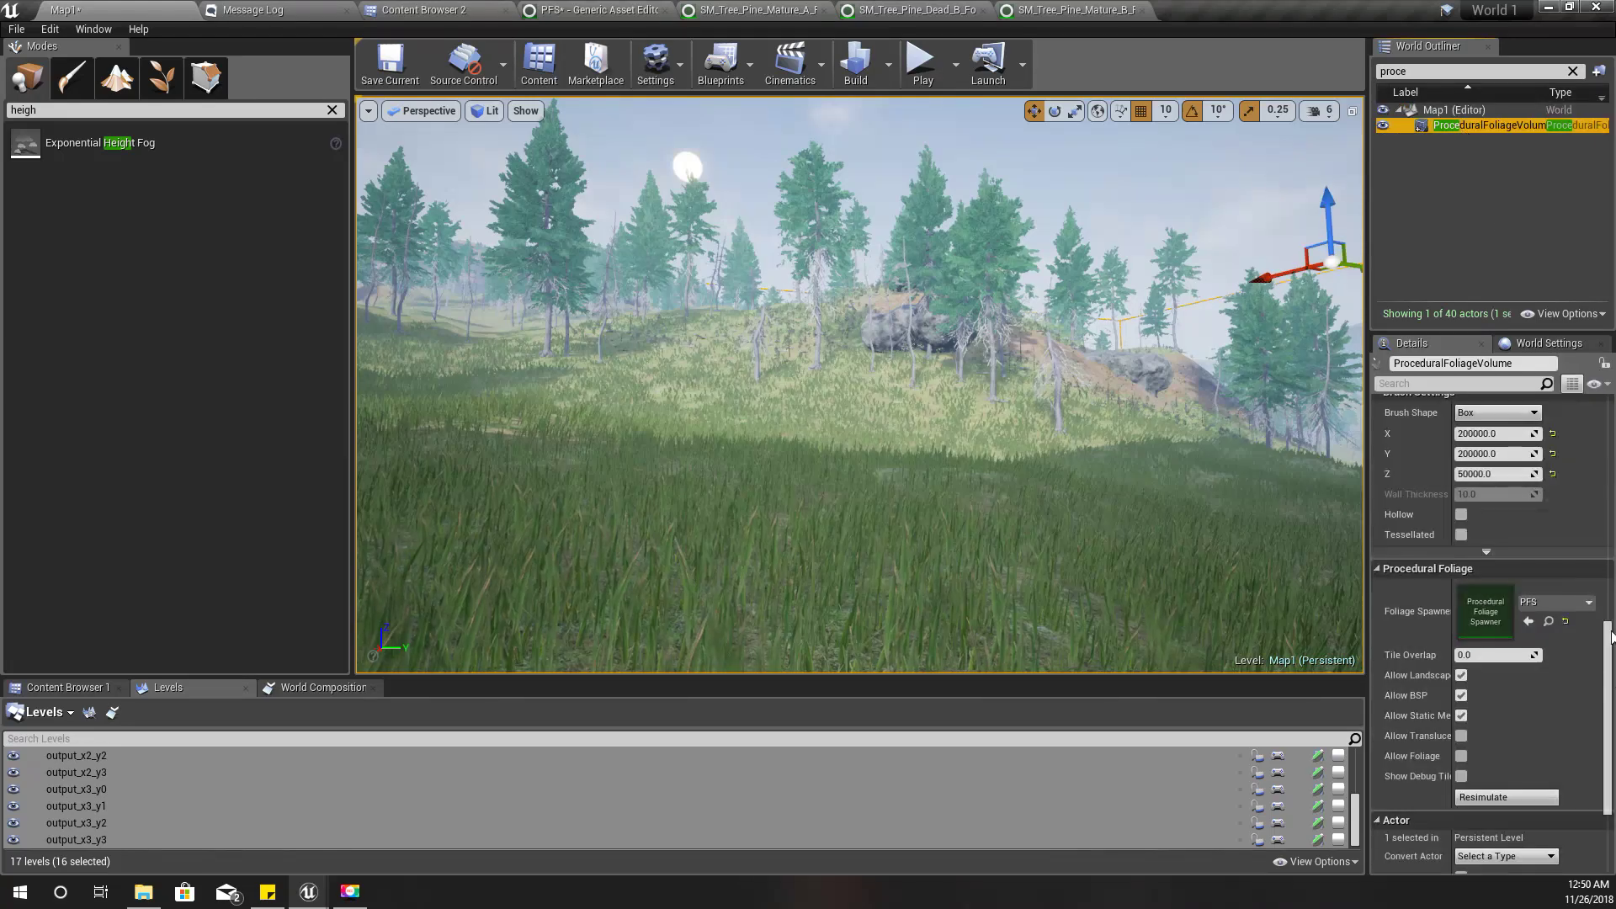
{"action": "left_click", "coordinate": [1475, 800]}
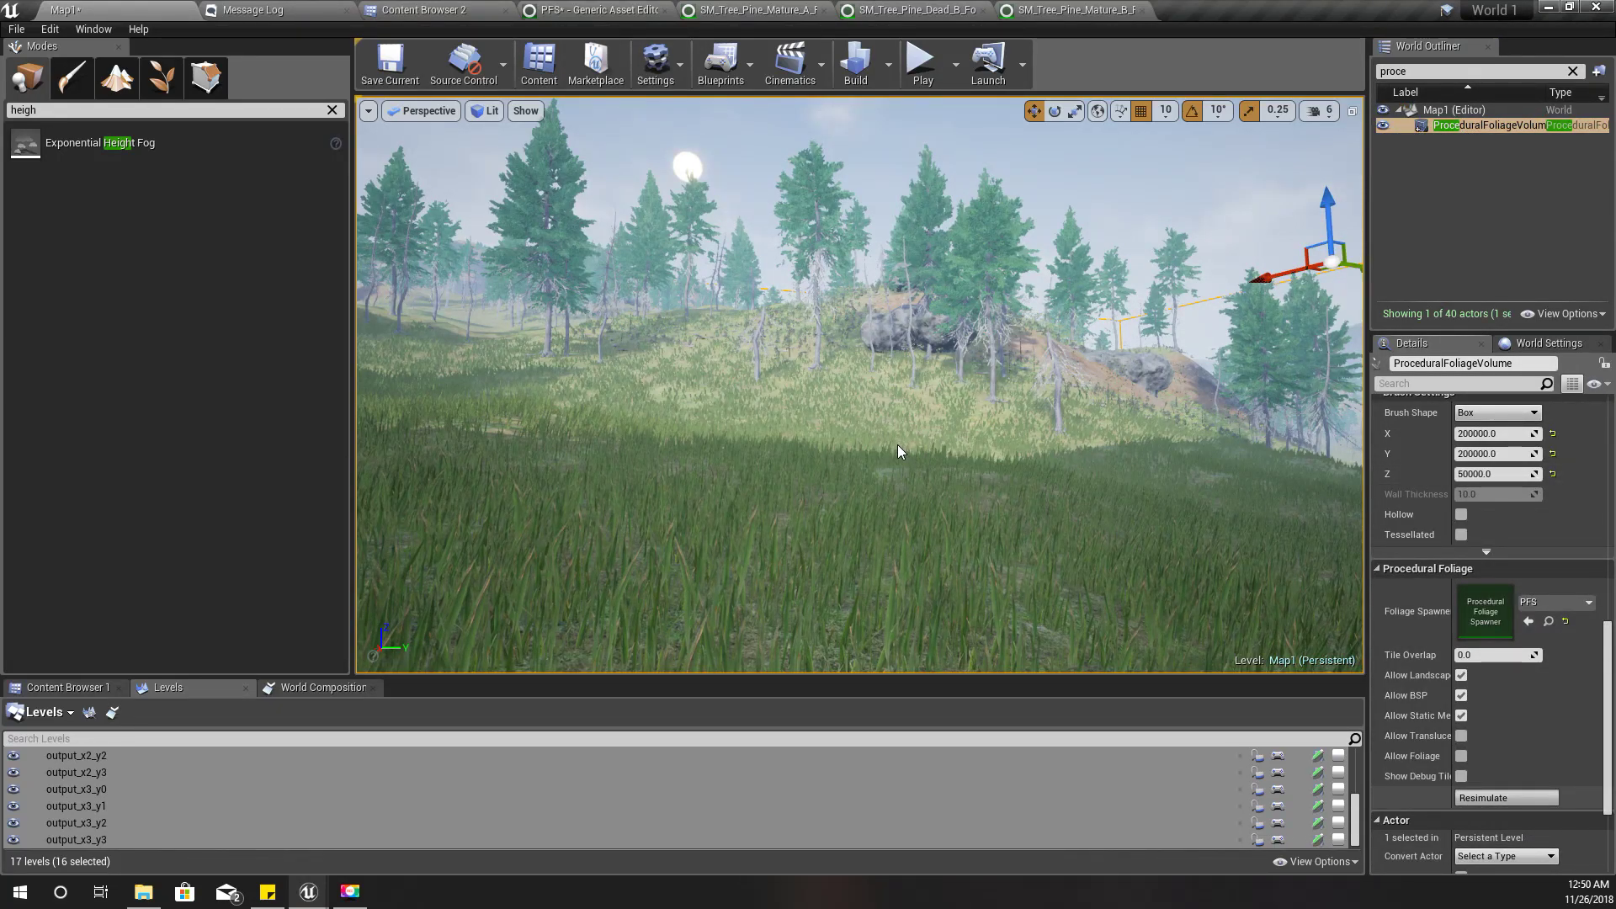
{"action": "mouse_move", "coordinate": [897, 445]}
{"action": "right_mouse_down"}
{"action": "mouse_move", "coordinate": [656, 445]}
{"action": "mouse_move", "coordinate": [897, 445]}
{"action": "right_mouse_up"}
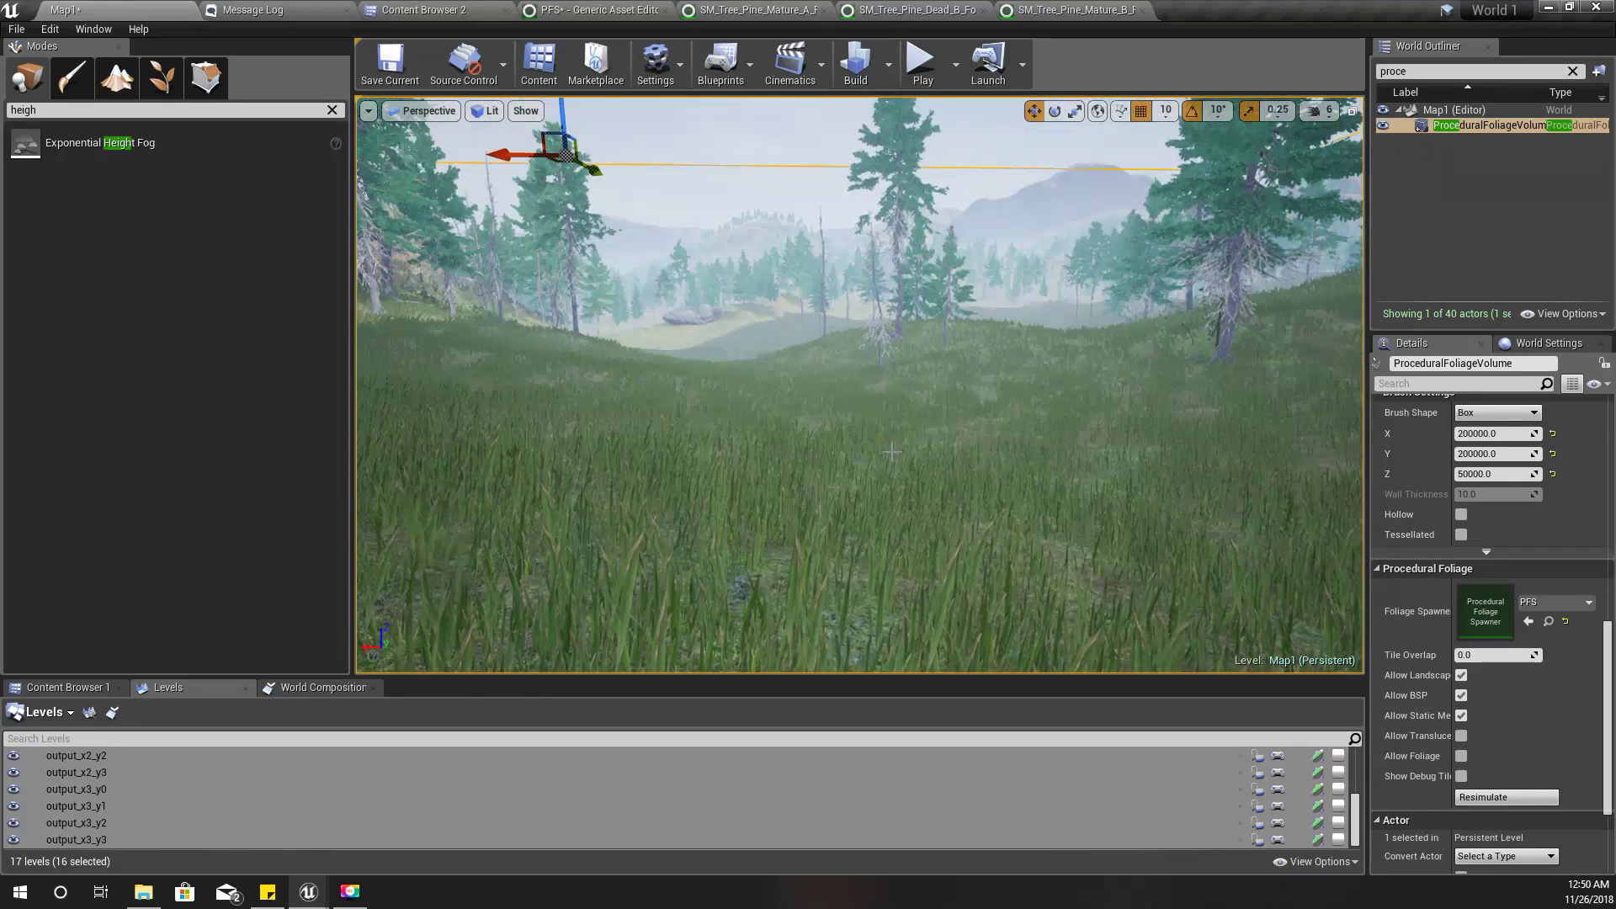
- Play-test Map1 full-screen, running the character through the grassy valley to examine the resimulated pine forest
{"action": "key", "text": "alt+p"}
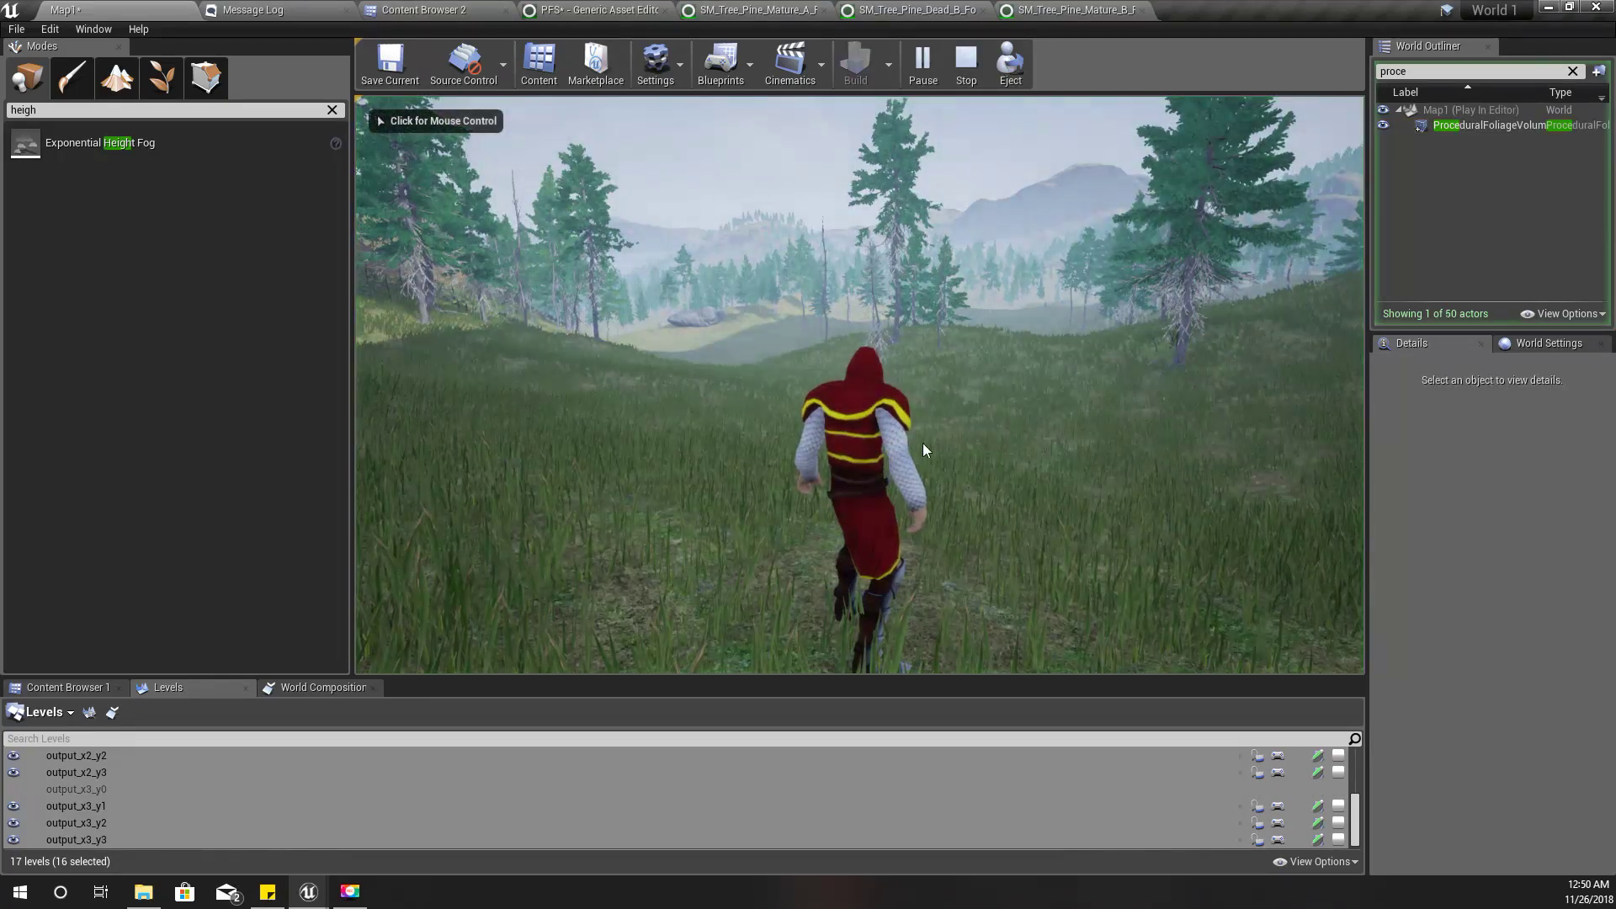
{"action": "left_click", "coordinate": [923, 451]}
{"action": "key", "text": "F11"}
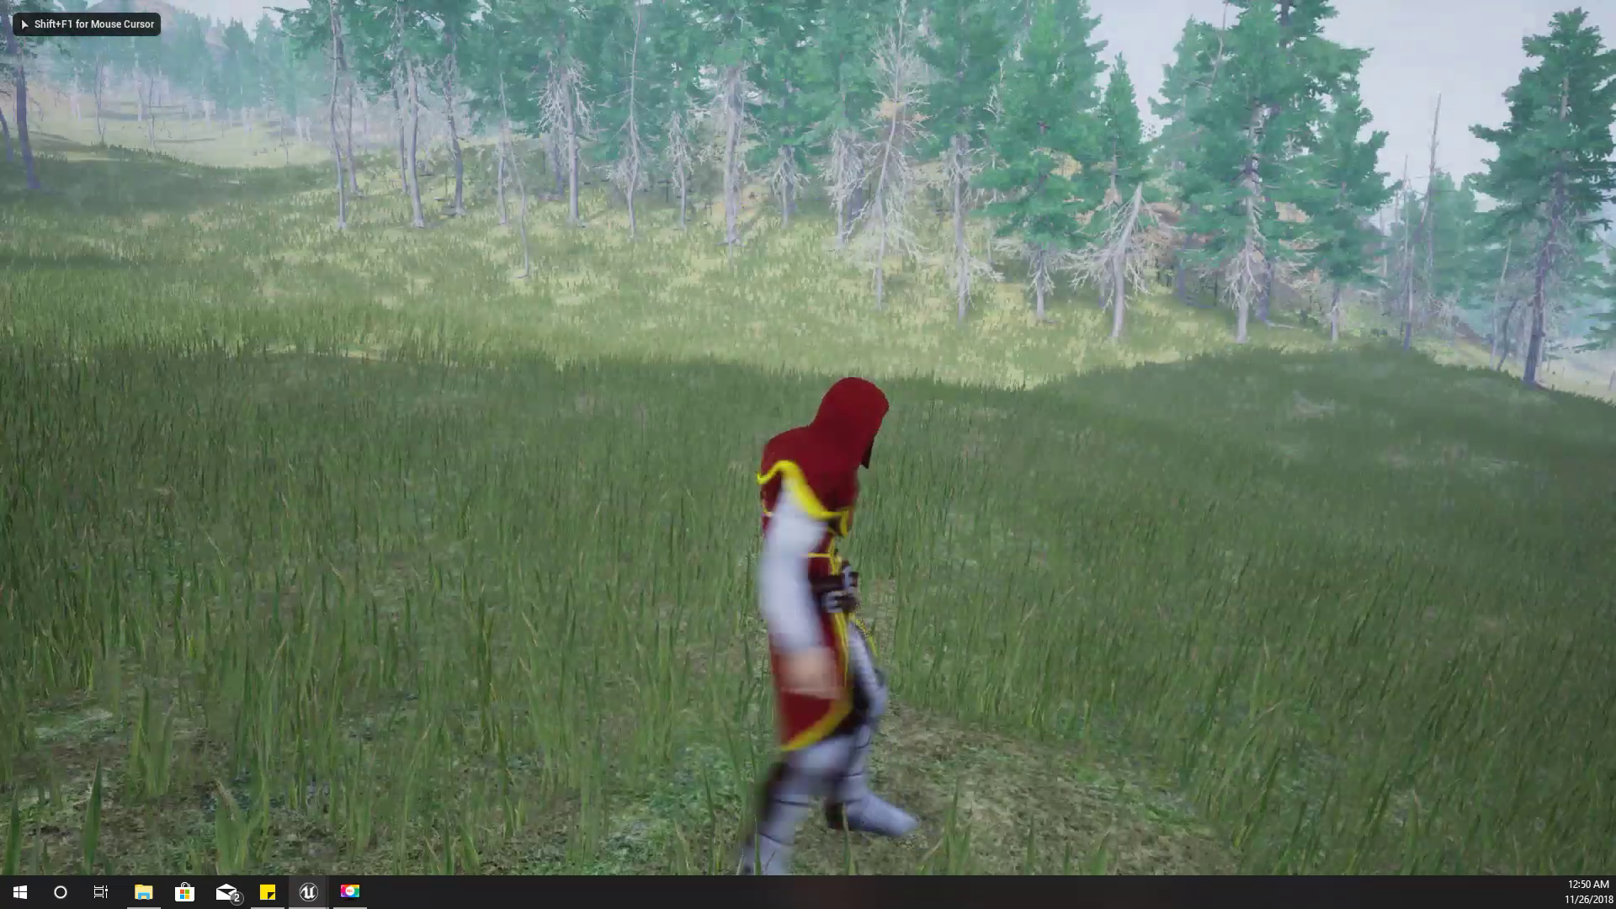
{"action": "key", "text": "w"}
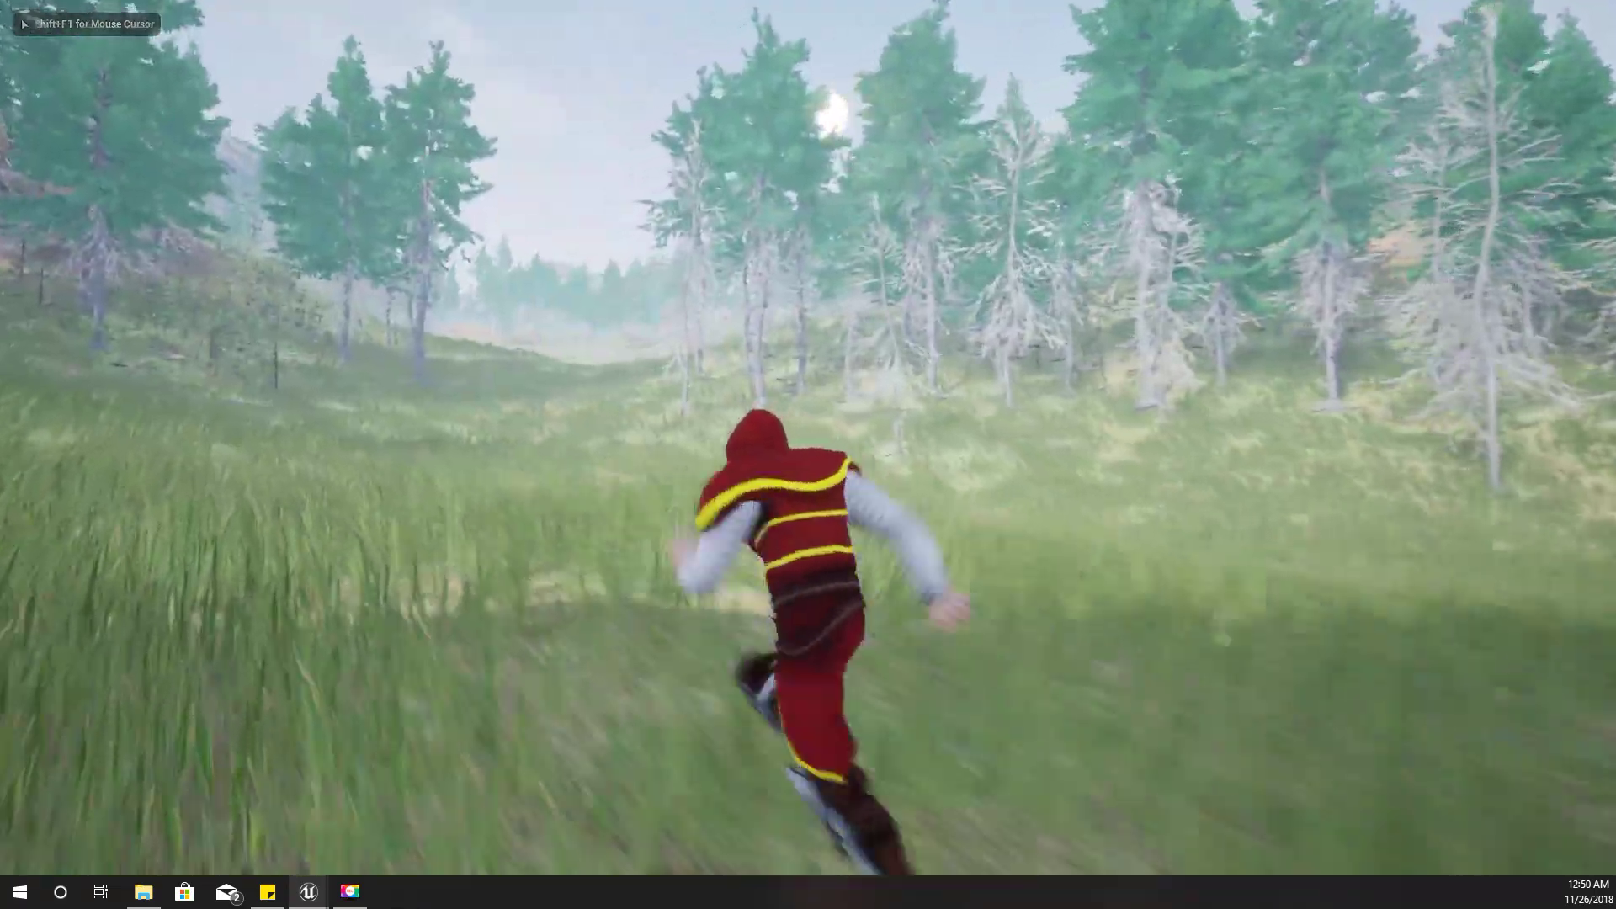
{"action": "key", "text": "w"}
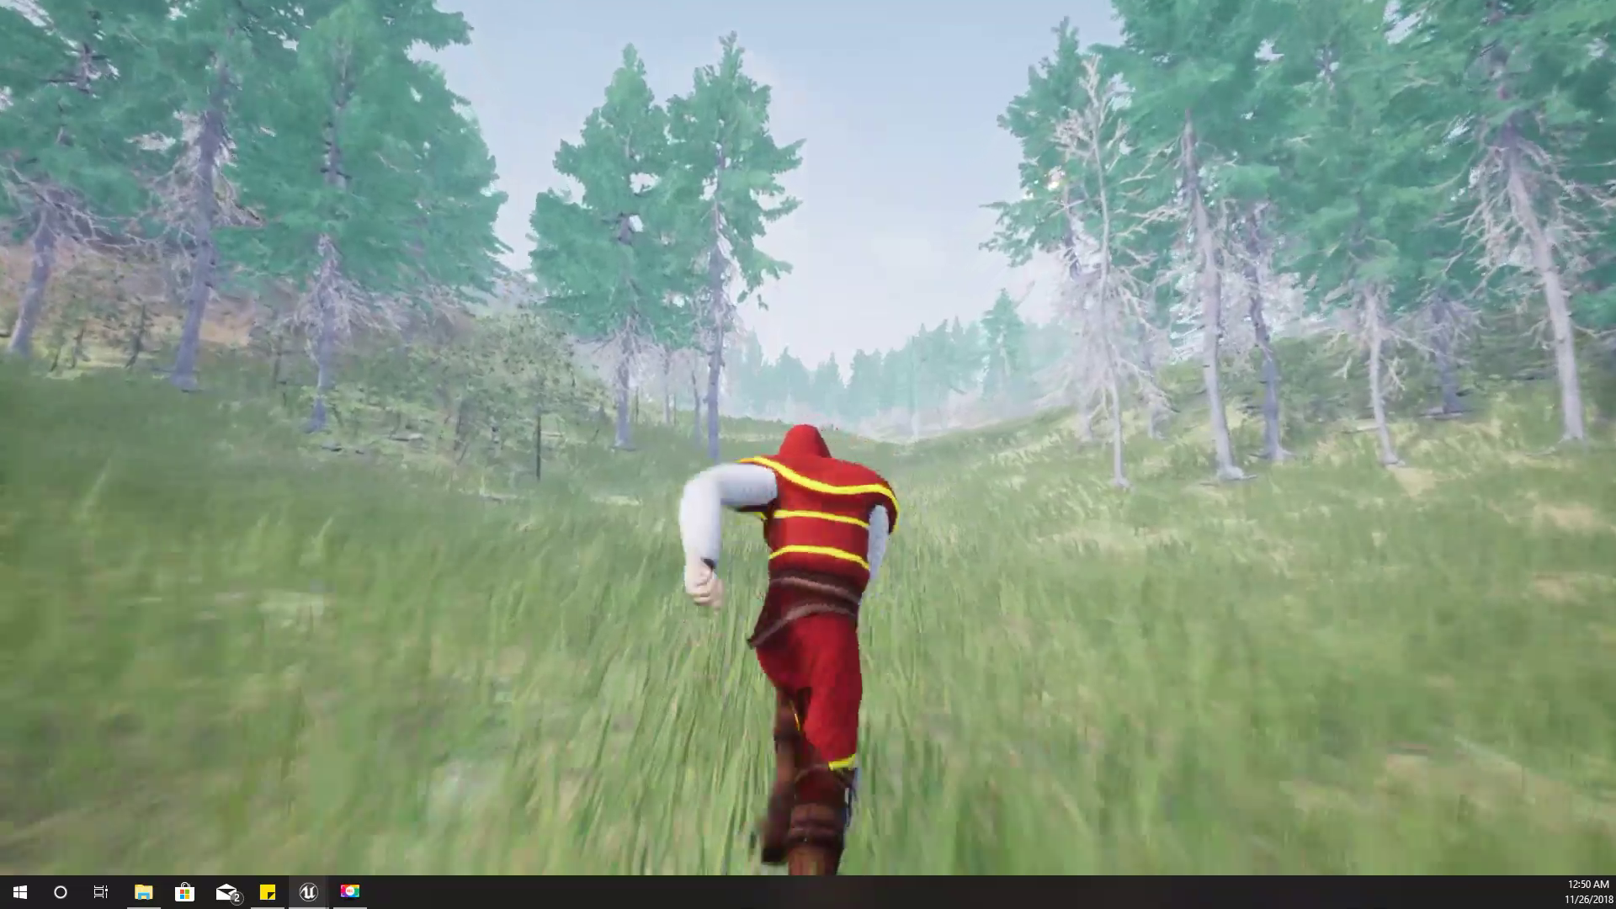
{"action": "key", "text": "w"}
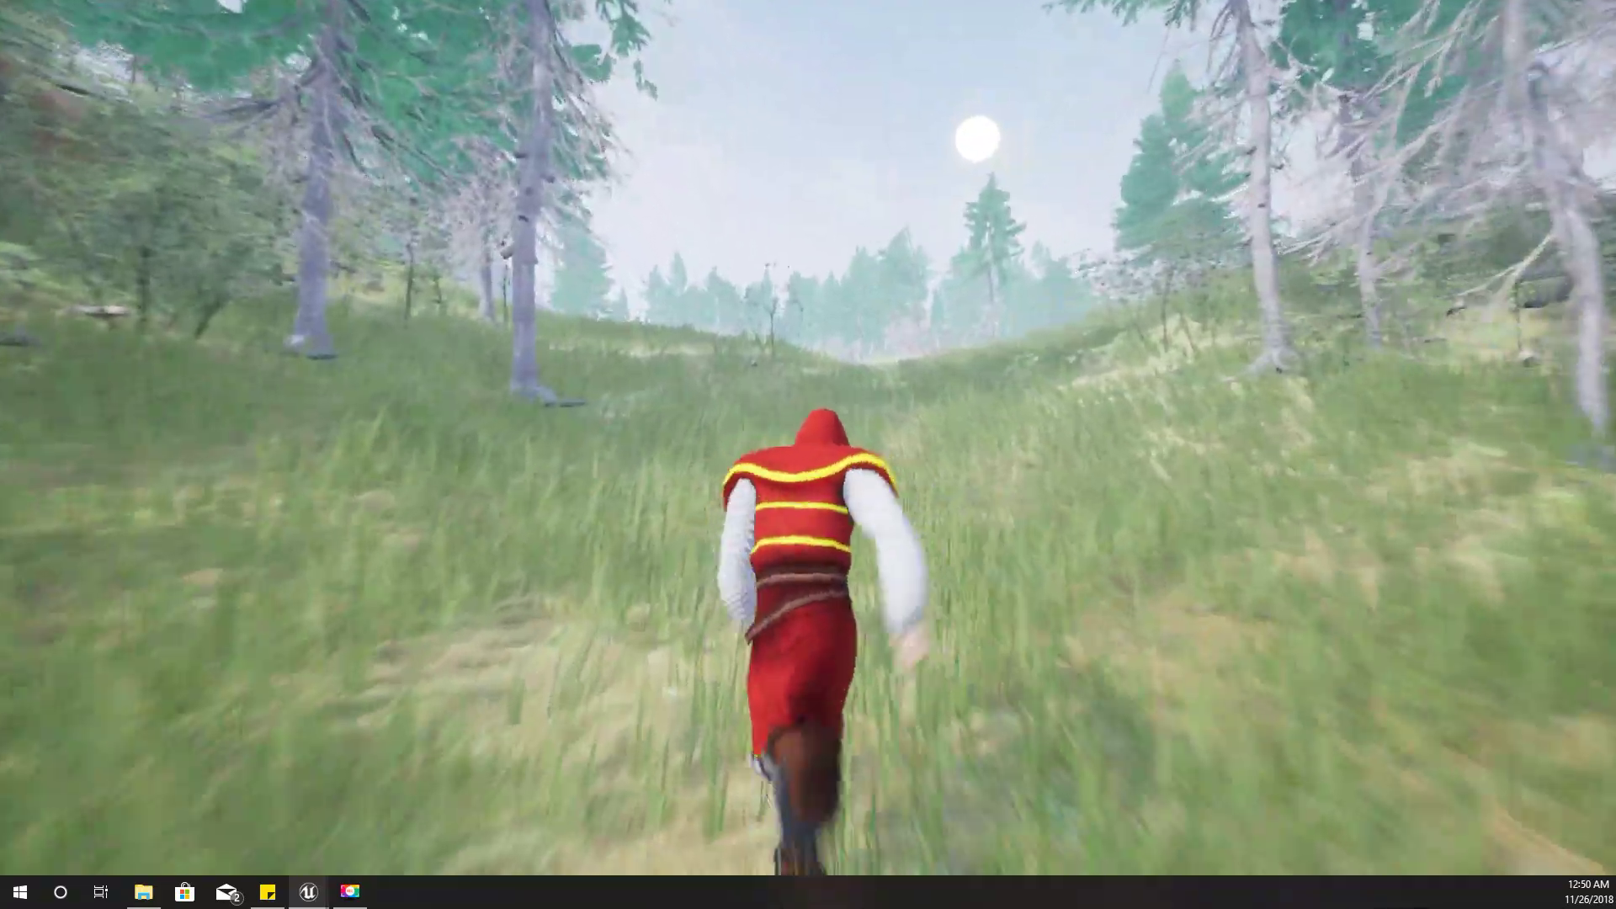
{"action": "key", "text": "w"}
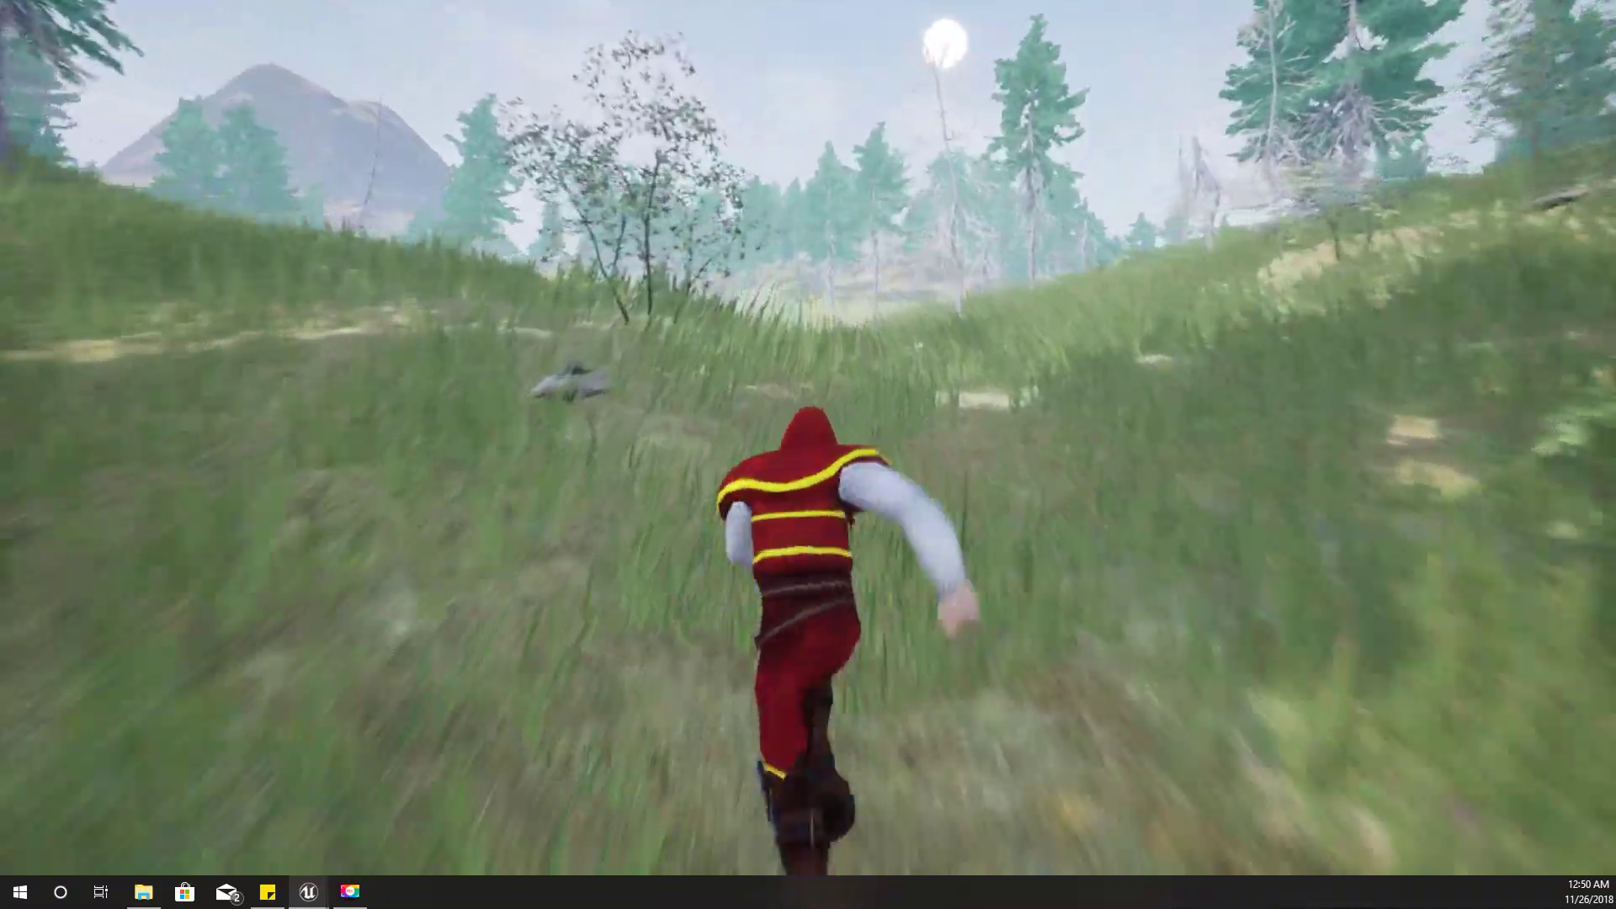
{"action": "key", "text": "w"}
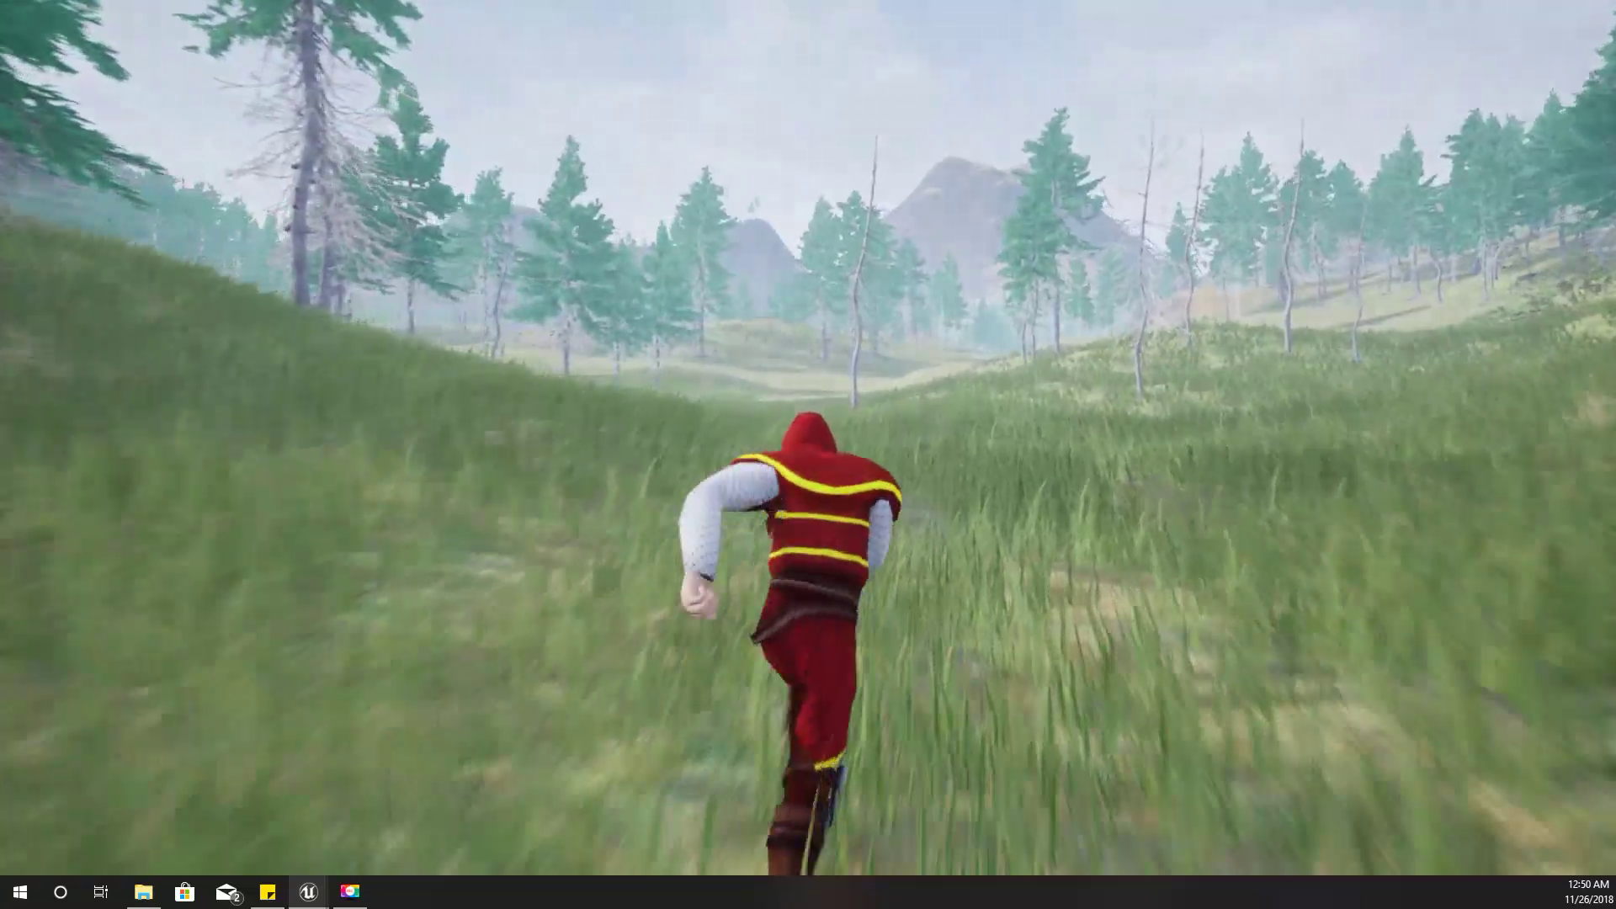
{"action": "key", "text": "w"}
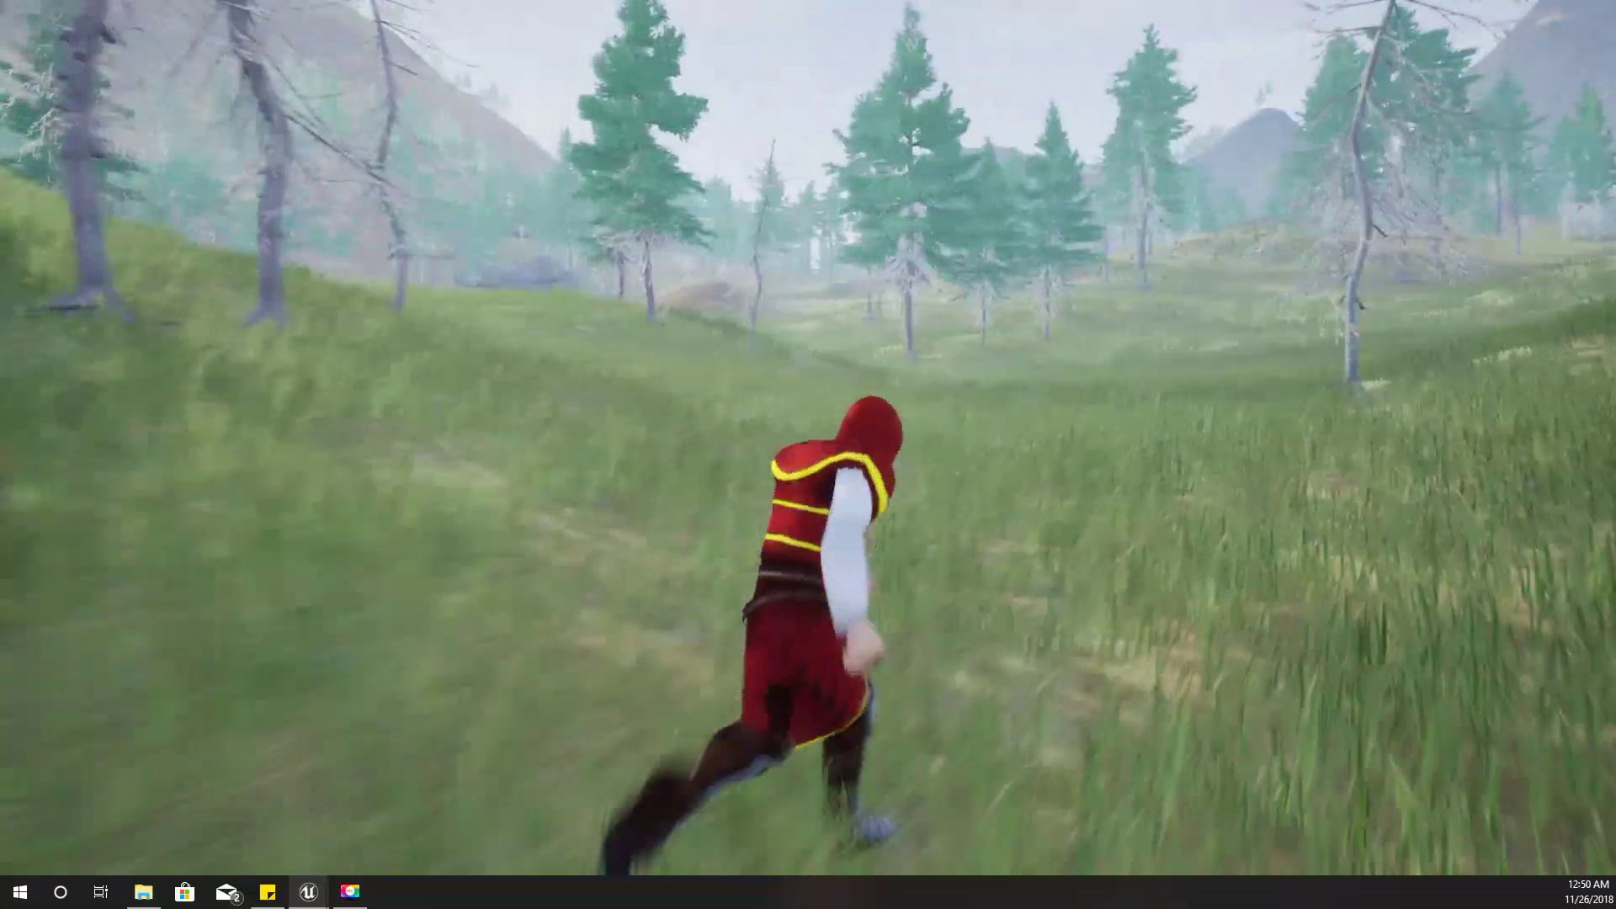
{"action": "key", "text": "w"}
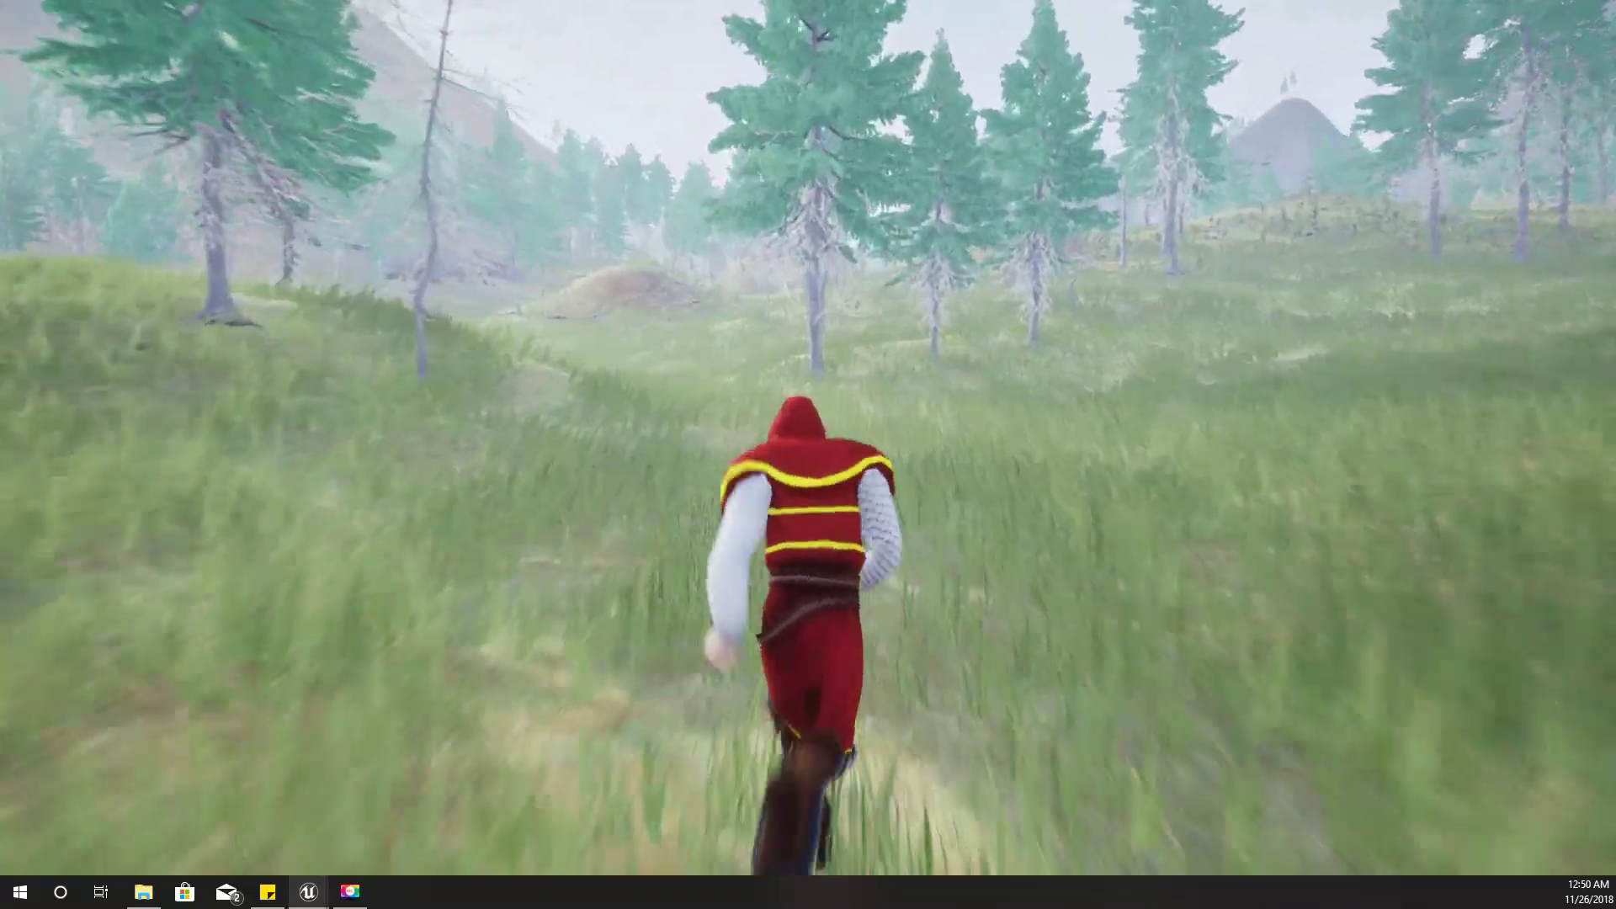
{"action": "key", "text": "w"}
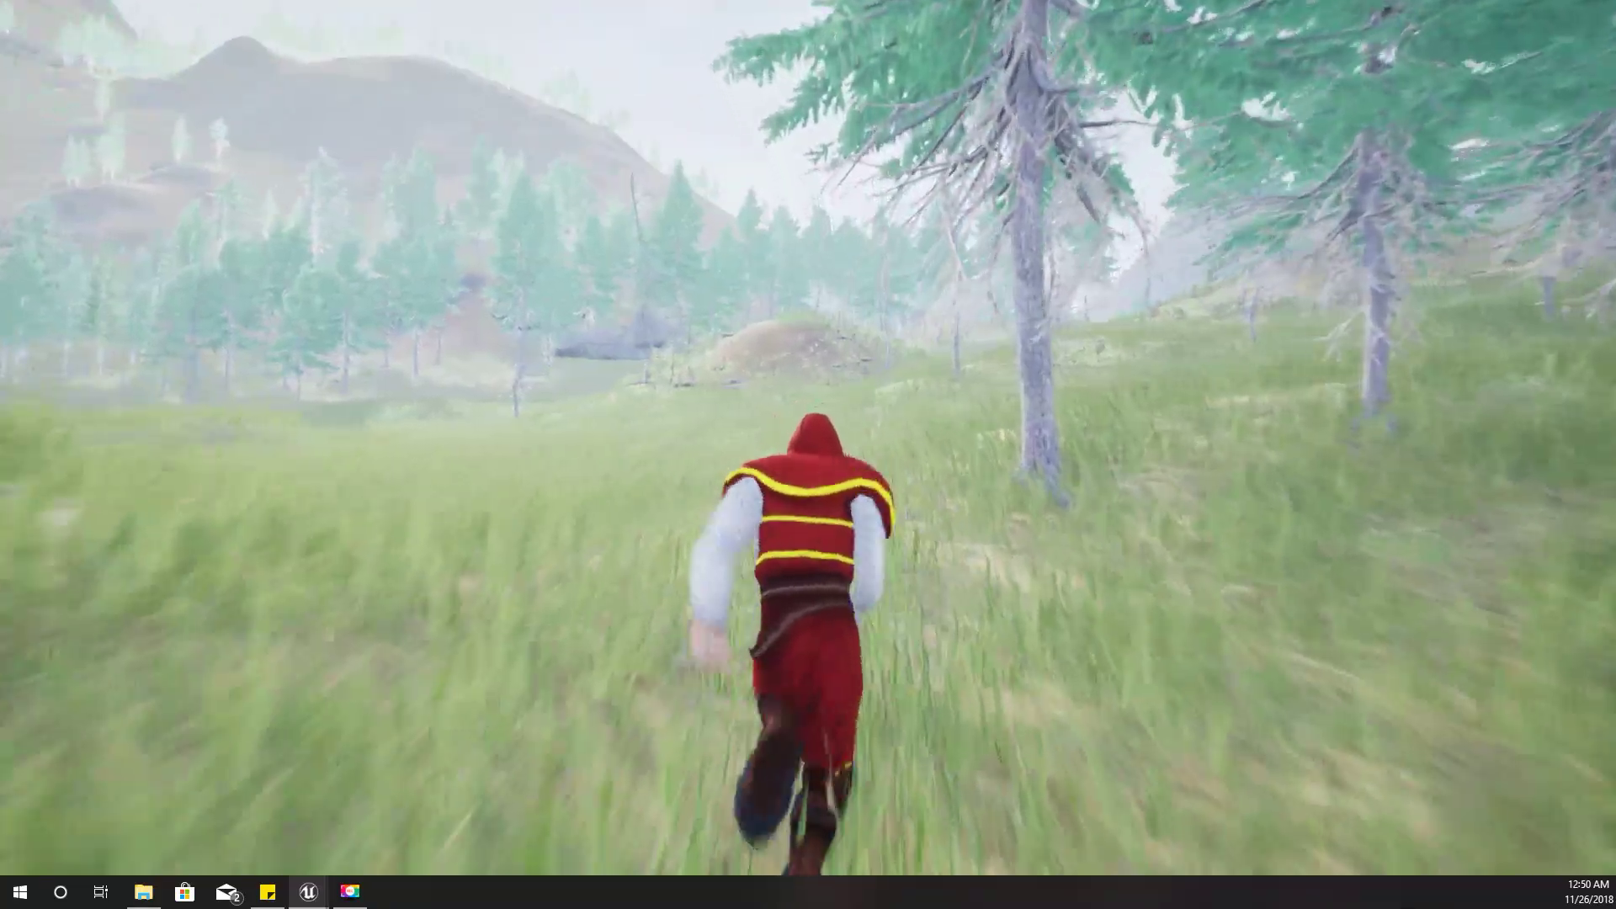